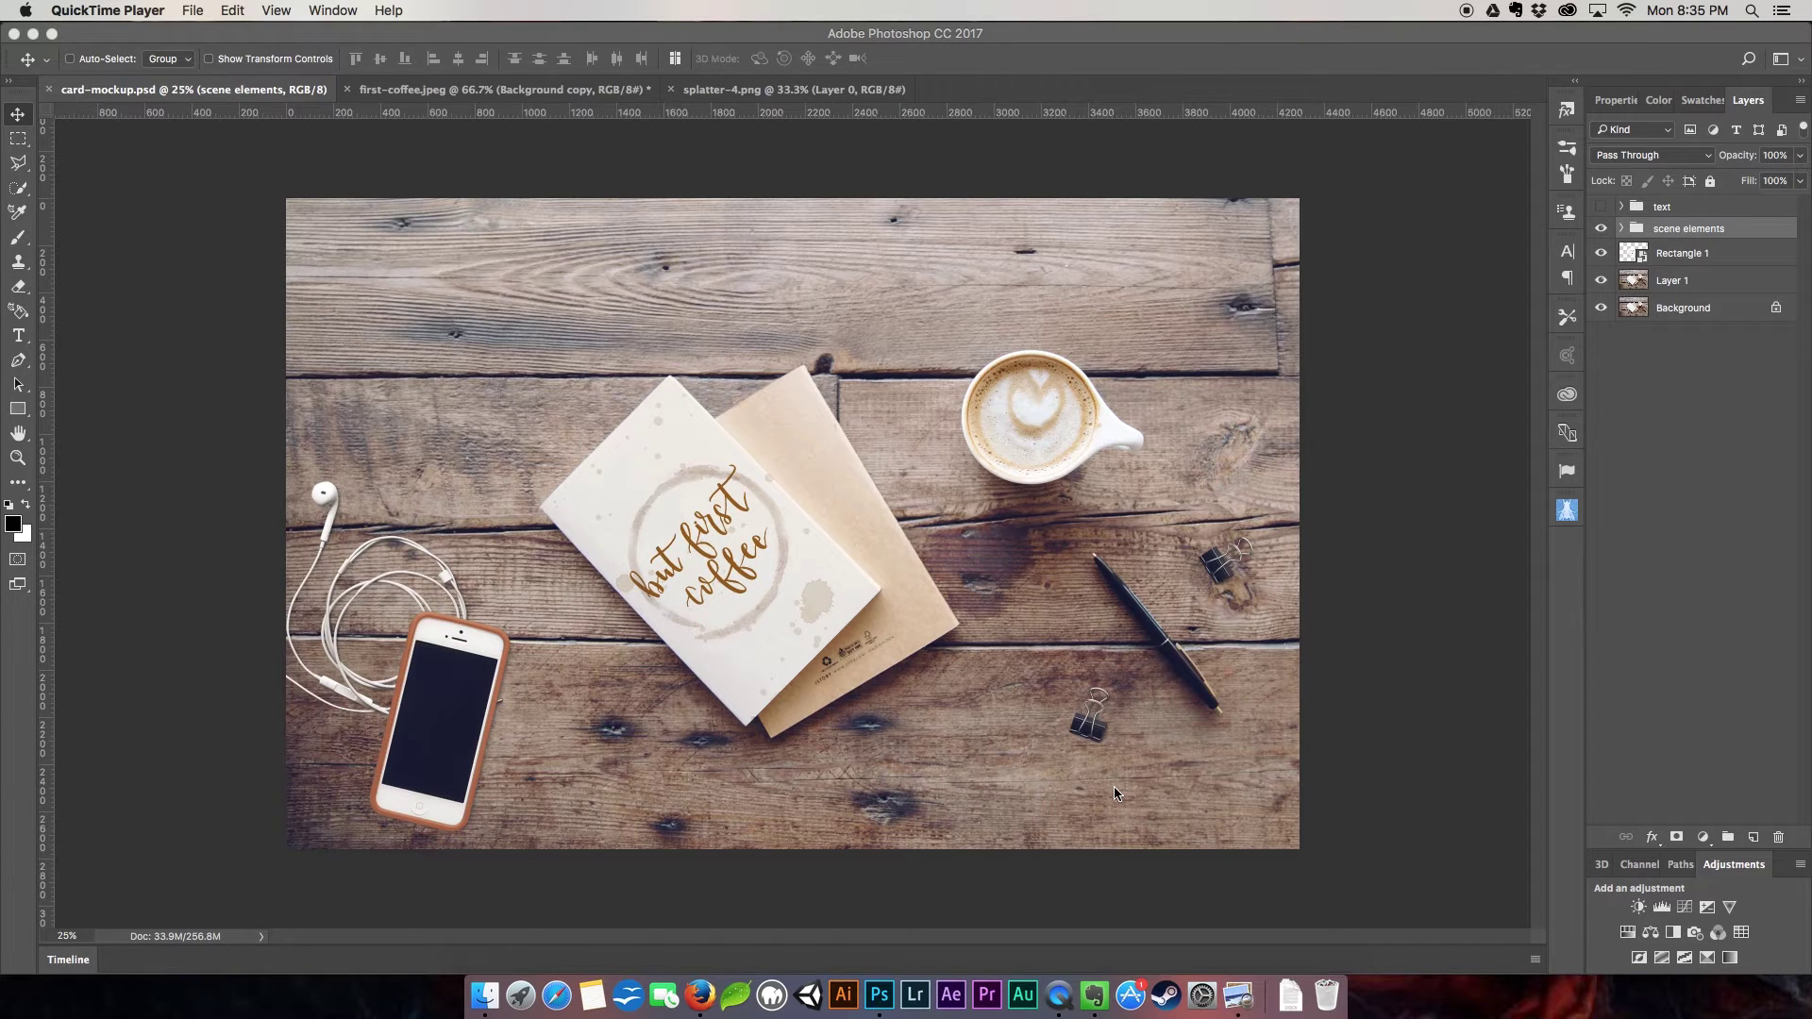
Bring the card-mockup.jpeg reference photo to the front from the Dock.
left_click(1240, 1005)
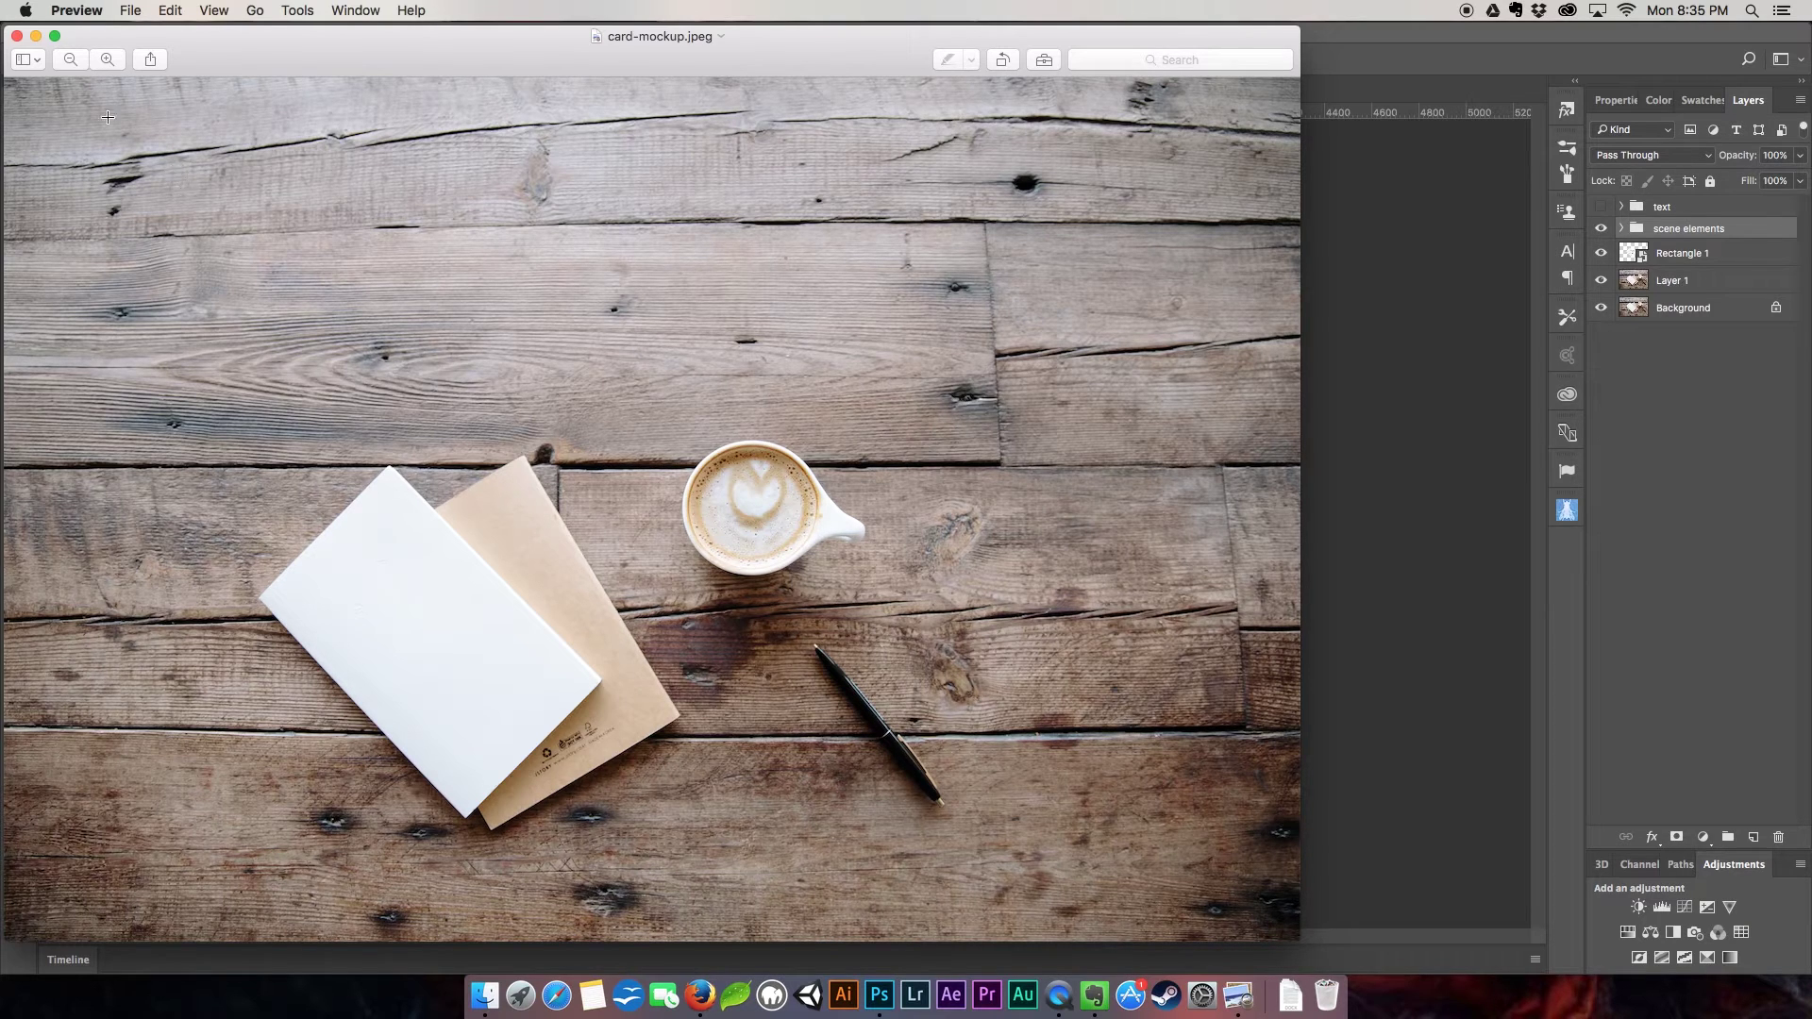
Close the reference window and open card-mockup.jpeg as its own Photoshop document.
left_click(18, 39)
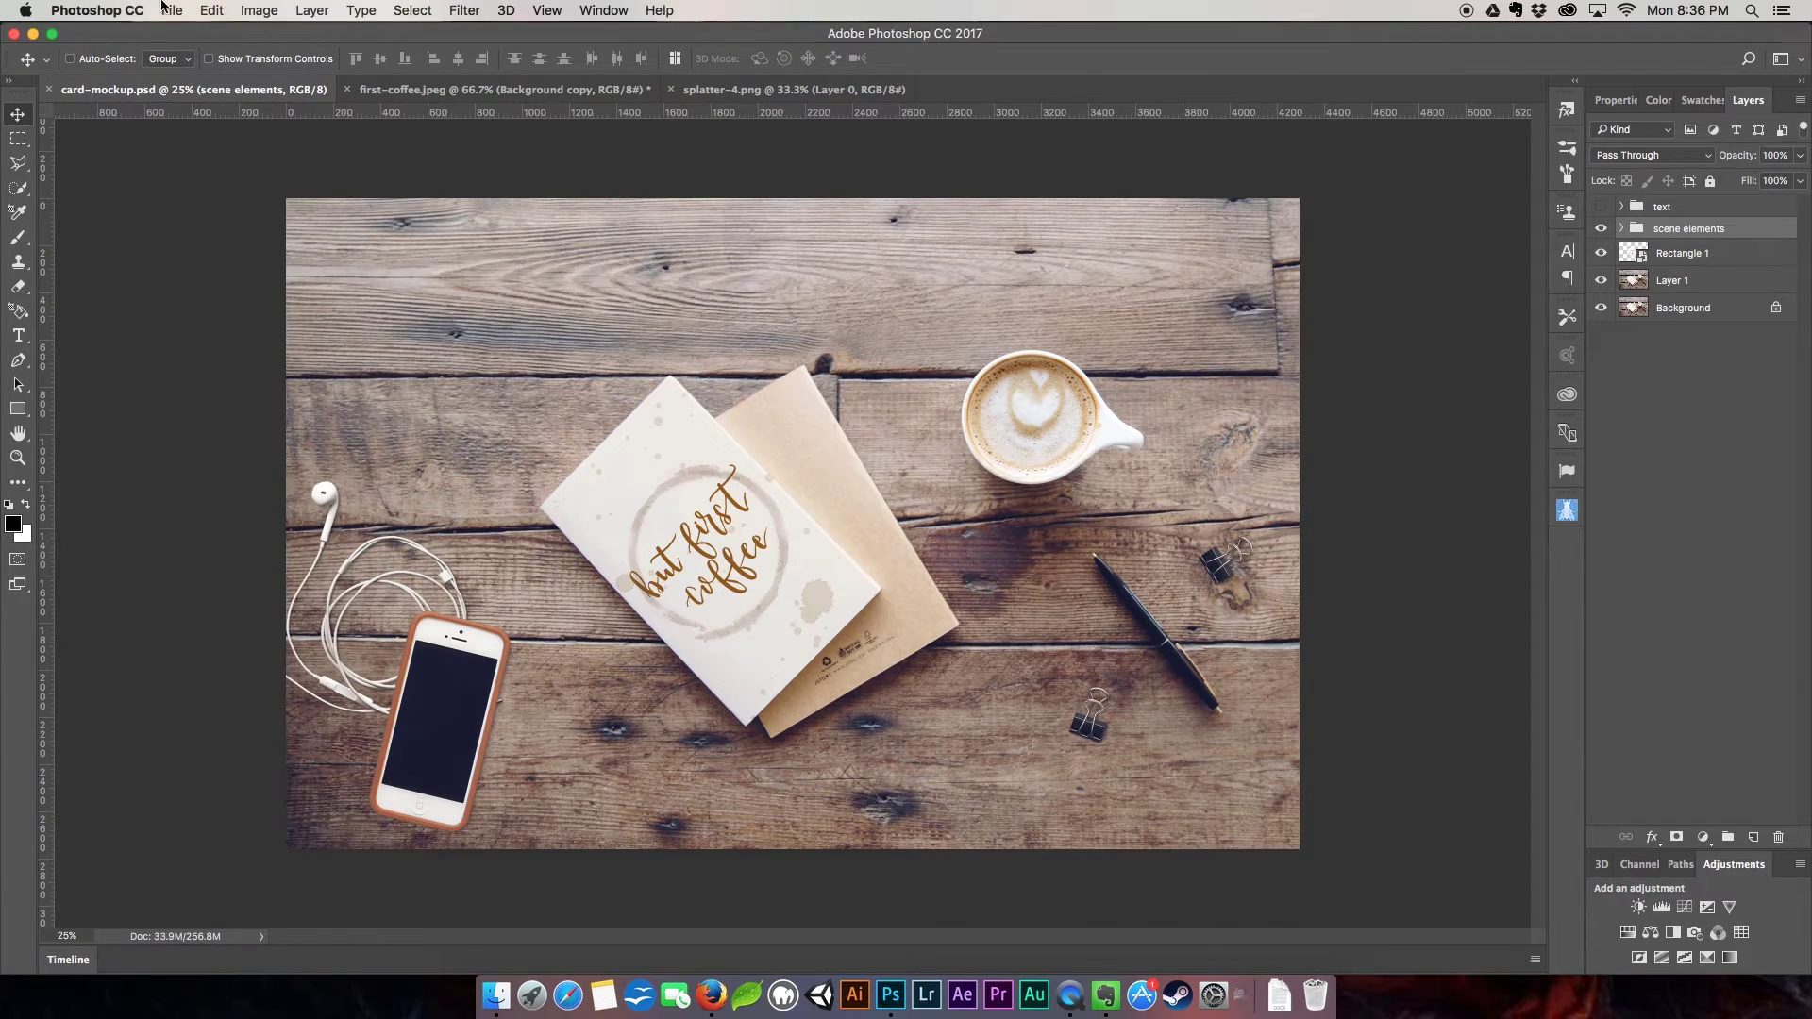
left_click(169, 10)
left_click(293, 46)
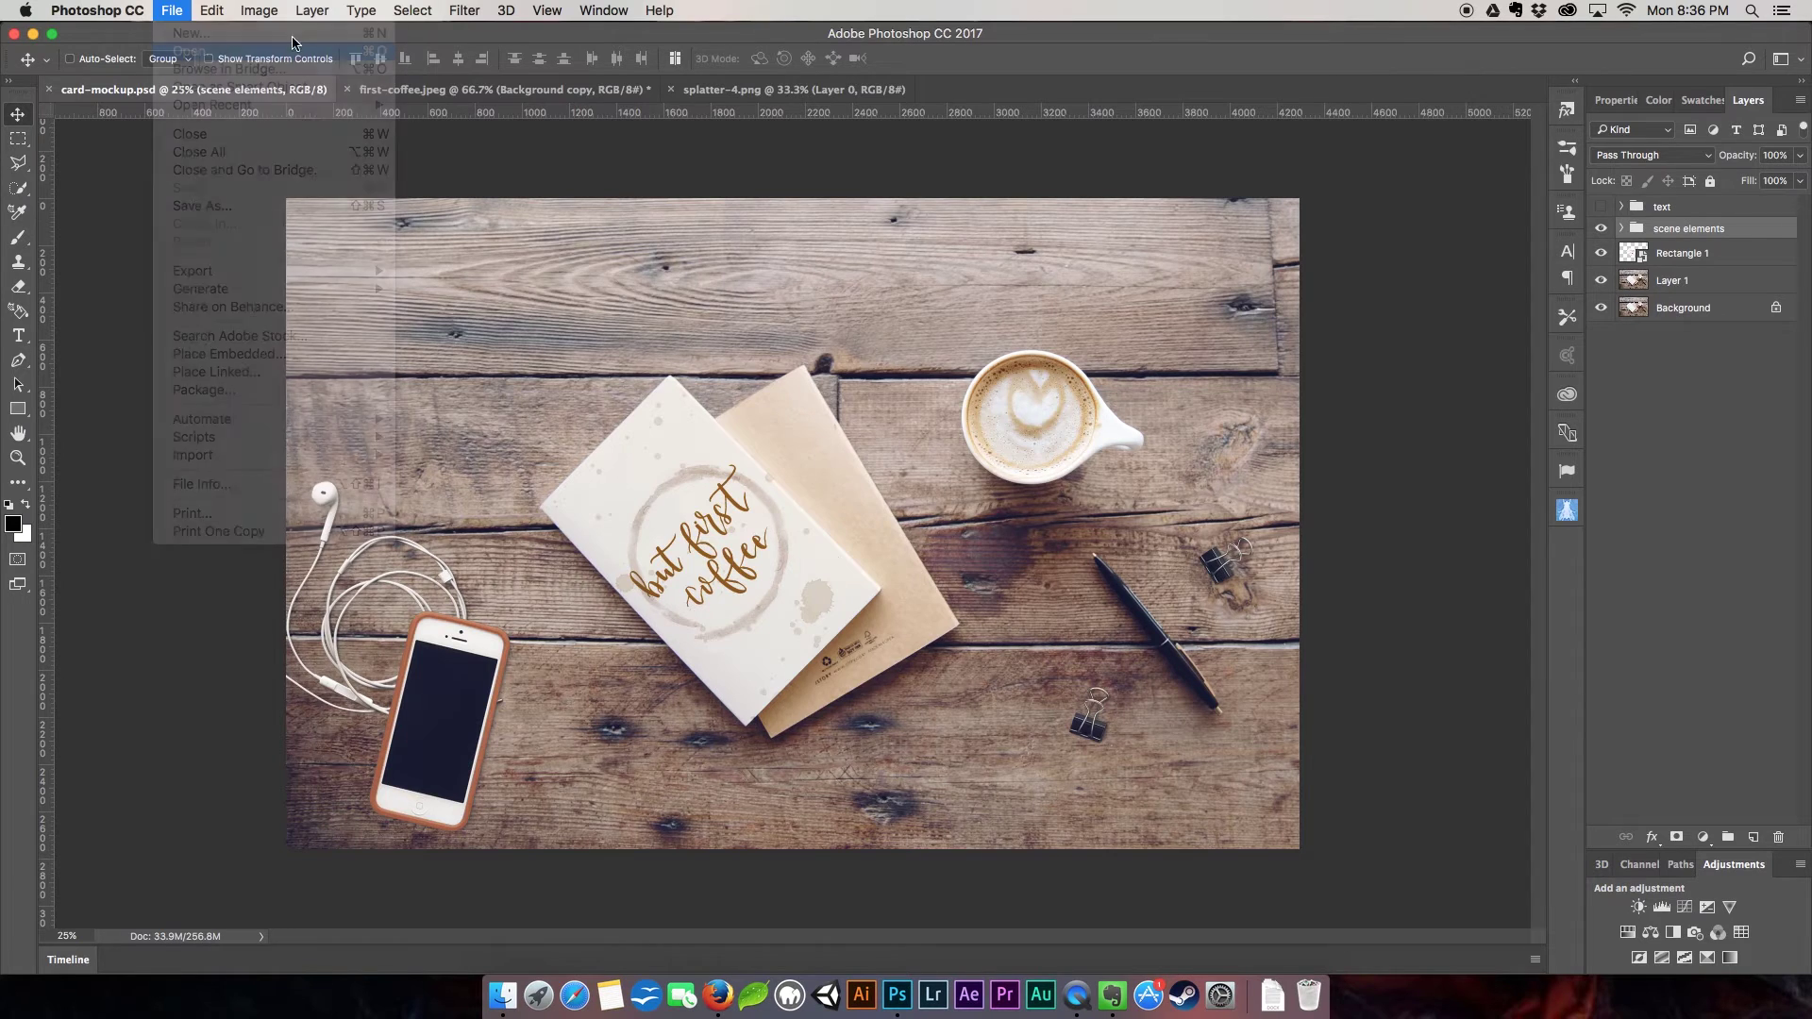
left_click(800, 297)
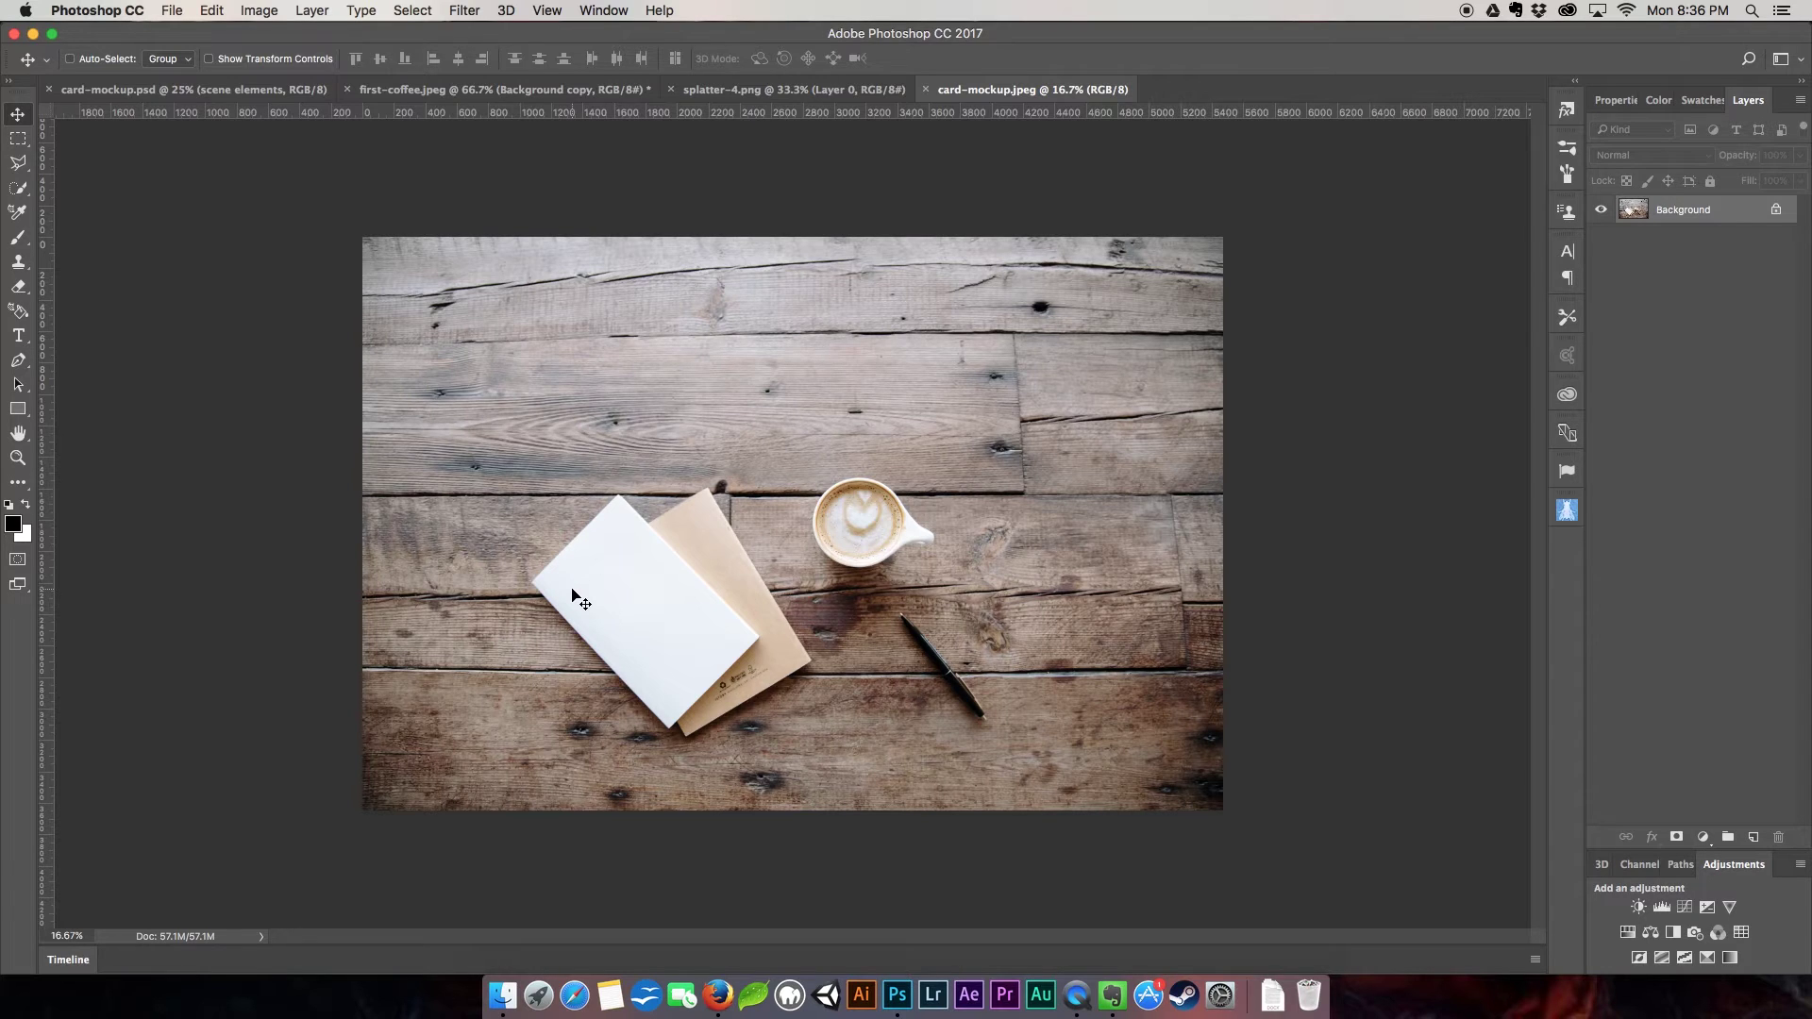
key("super")
Duplicate the background into Layer 1, zoom in on the card and pick the Clone Stamp.
key("super+j")
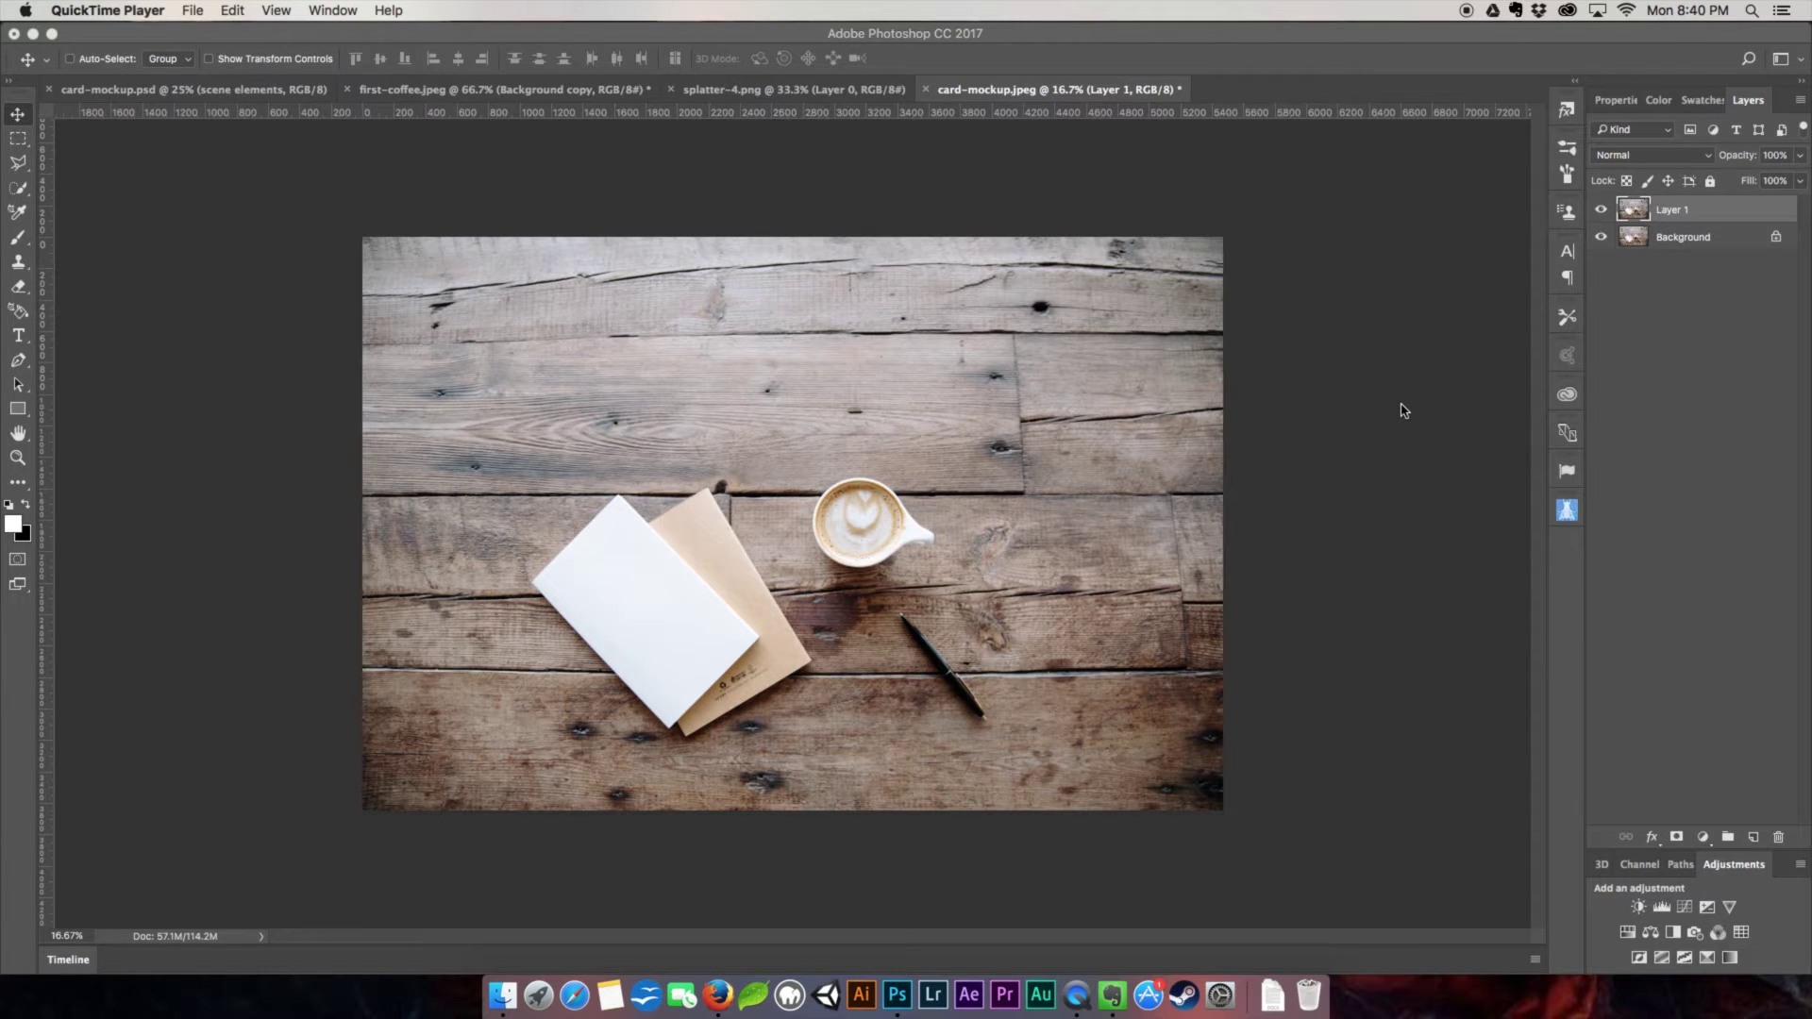
left_click(1405, 413)
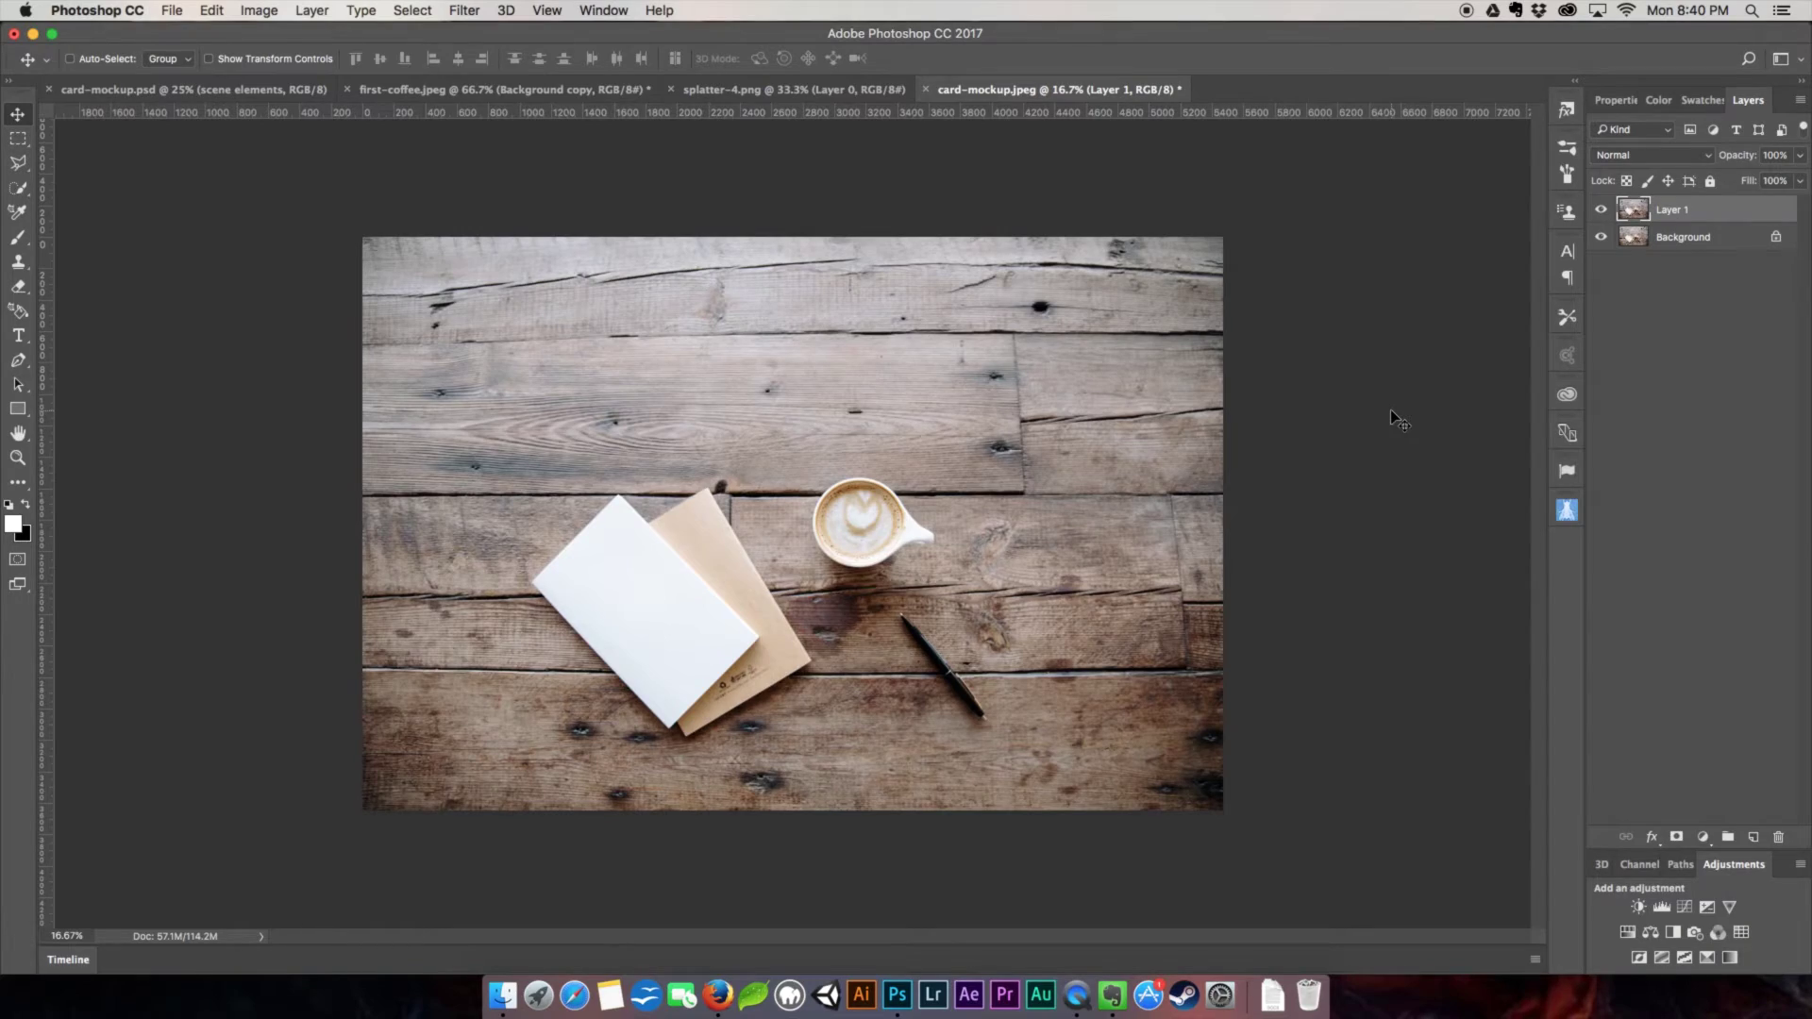
key("super+equal")
key("super+equal")
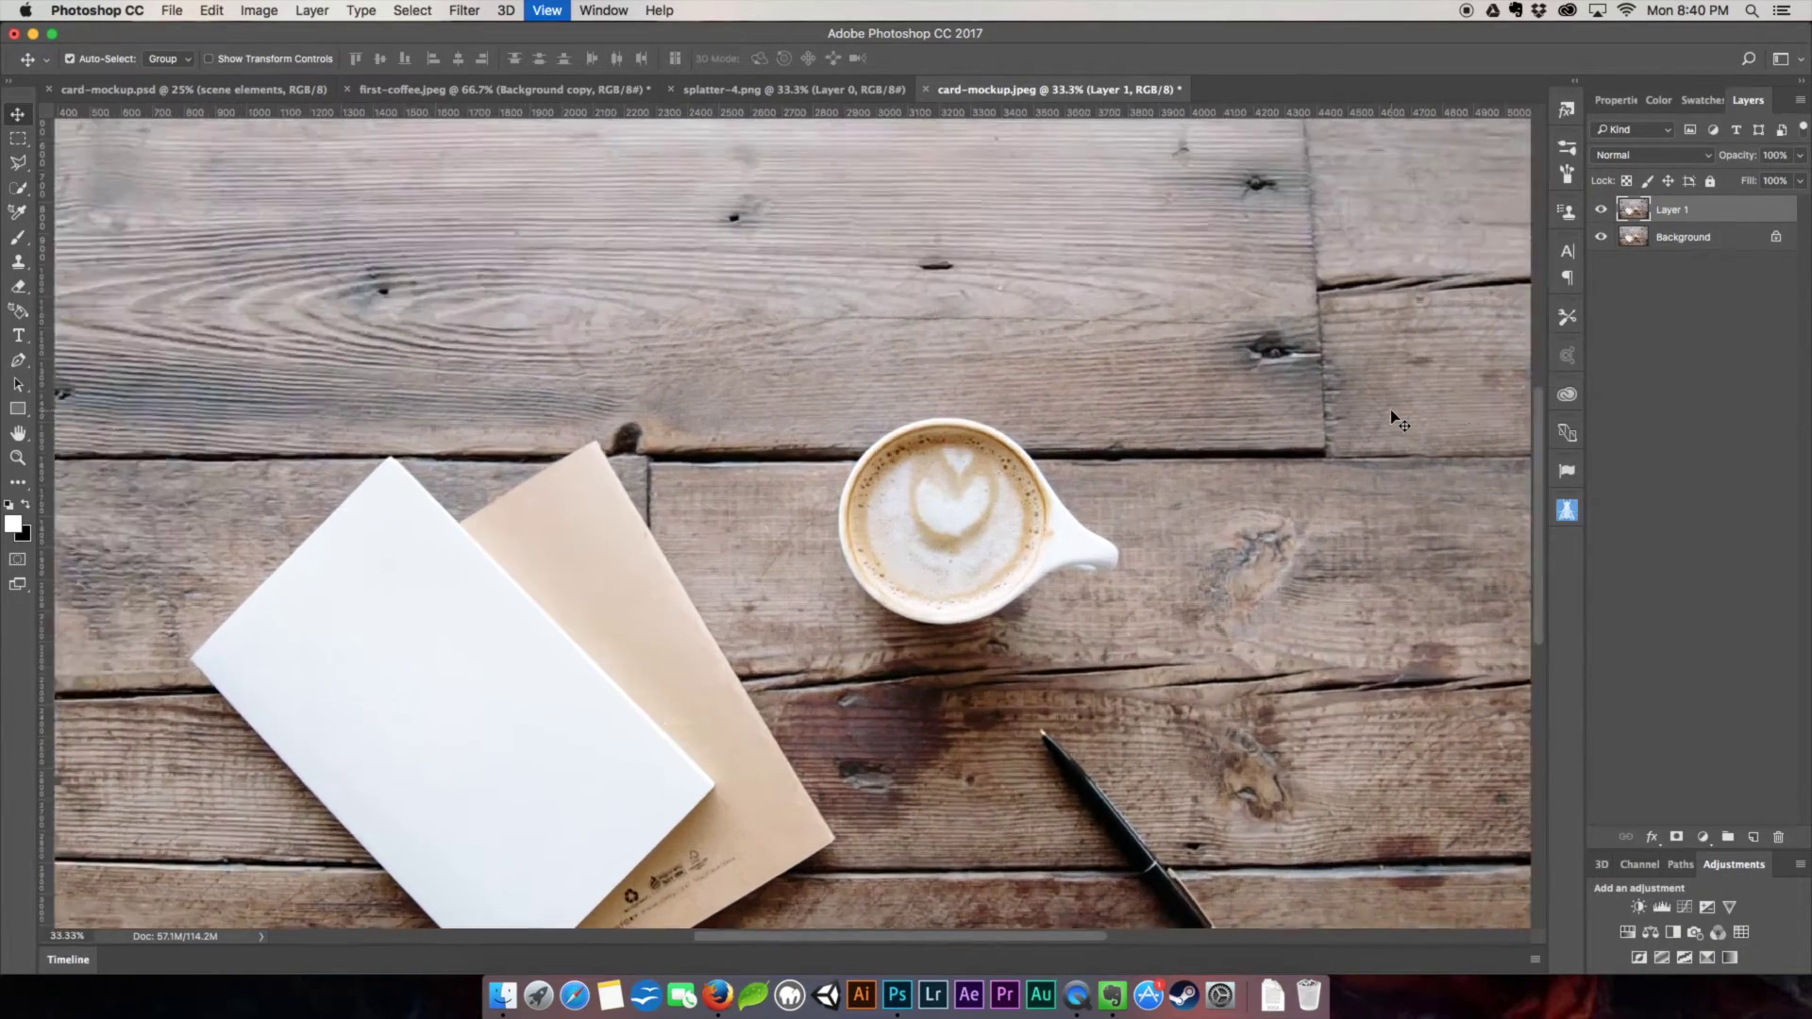
key("super+equal")
key("super+equal")
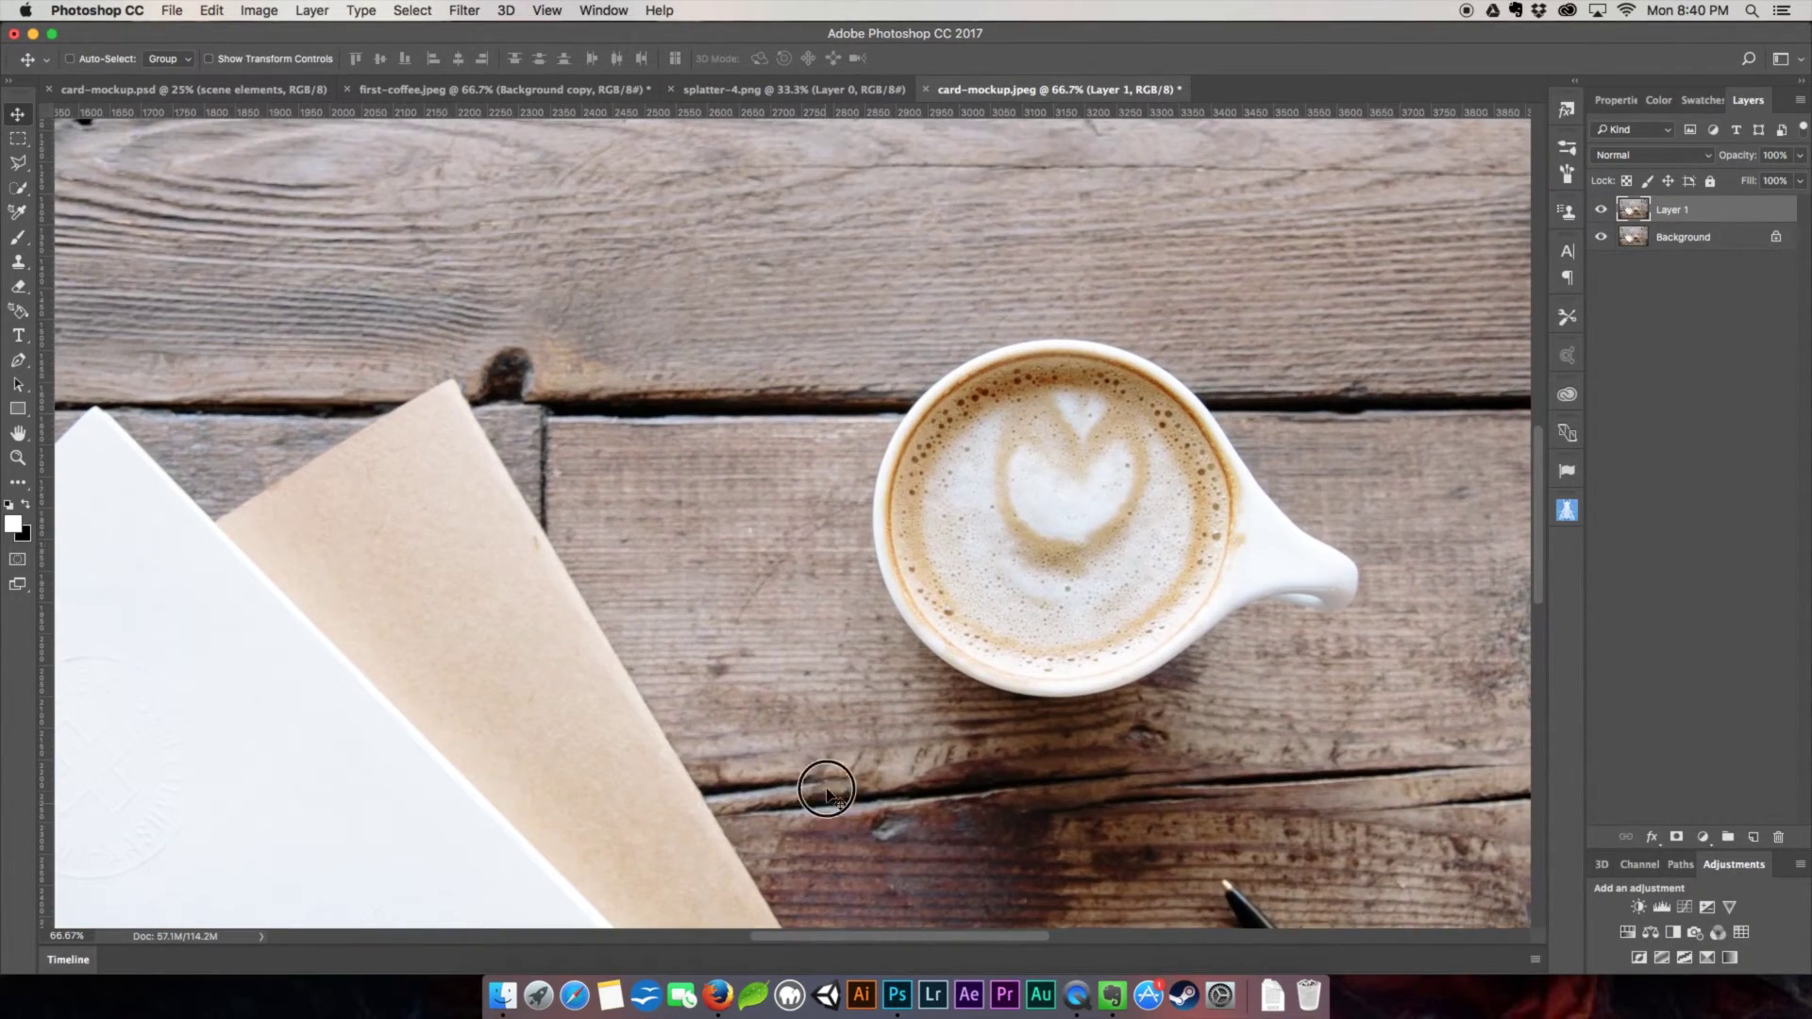
scroll(827, 788, "left", 10)
scroll(995, 558, "left", 5)
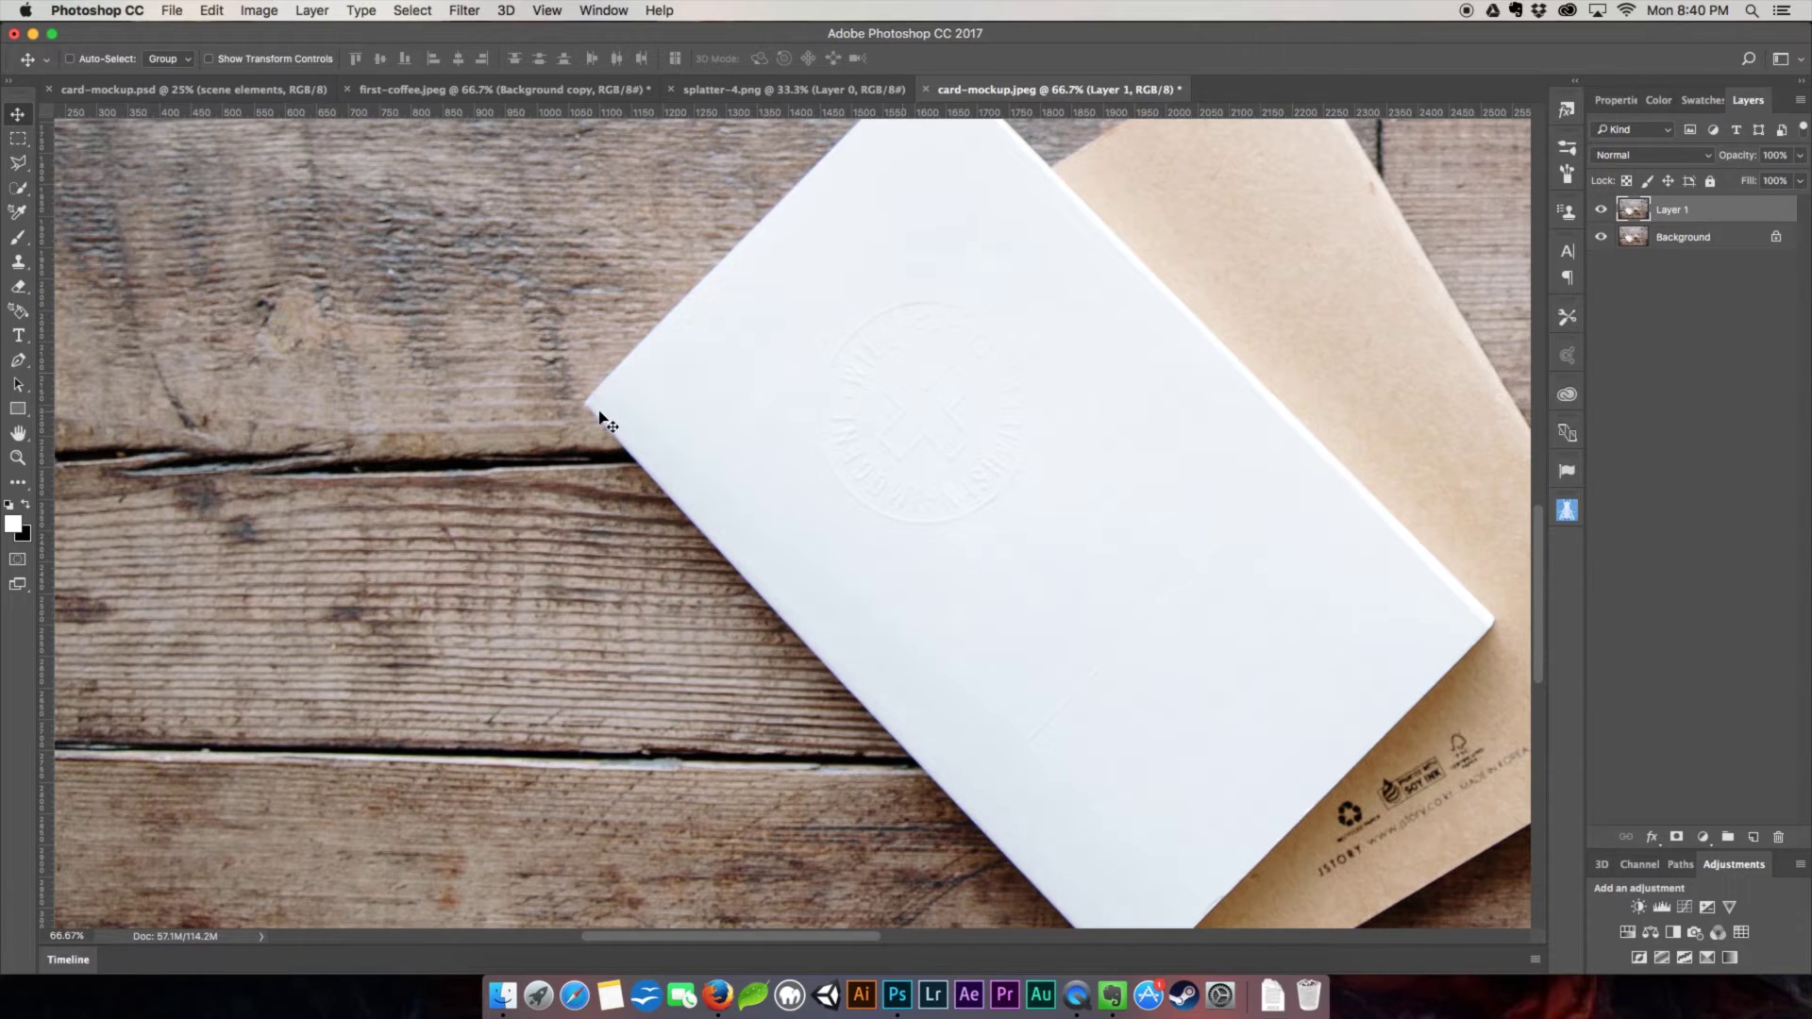
left_click(18, 264)
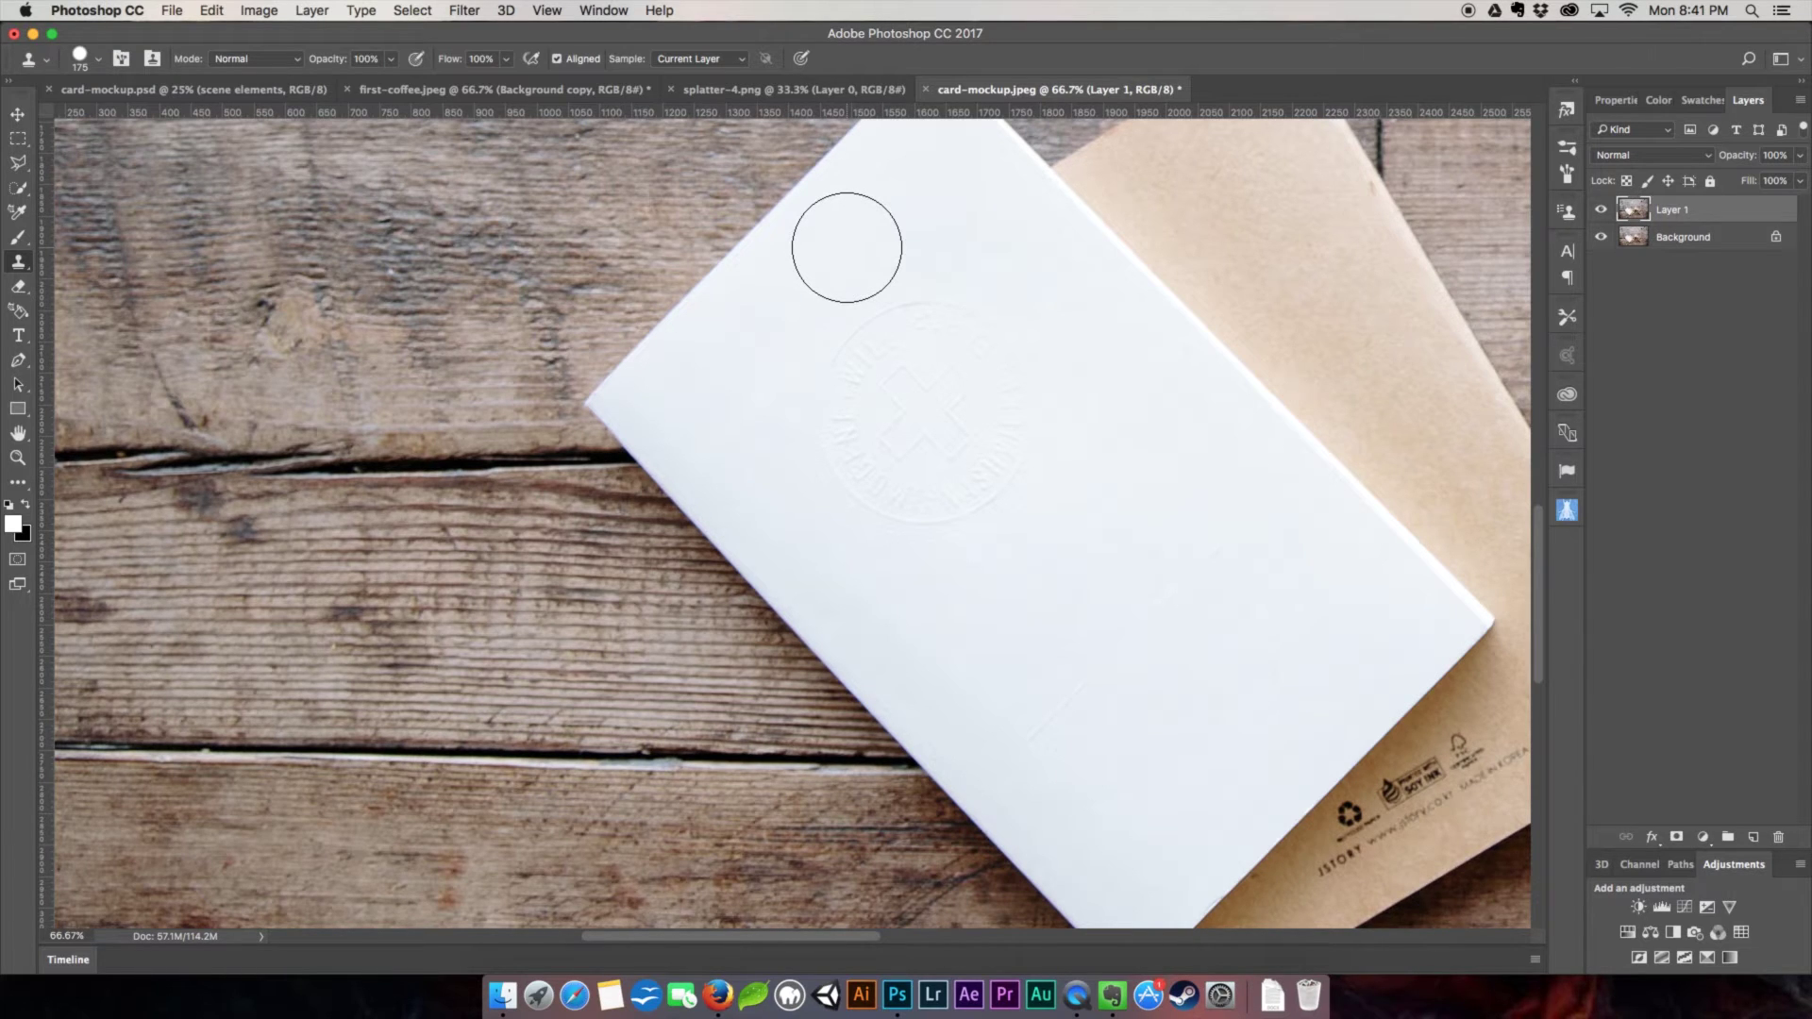
Size the clone brush and sample clean card paper as the clone source.
key("bracketleft")
key("bracketleft")
key("bracketleft")
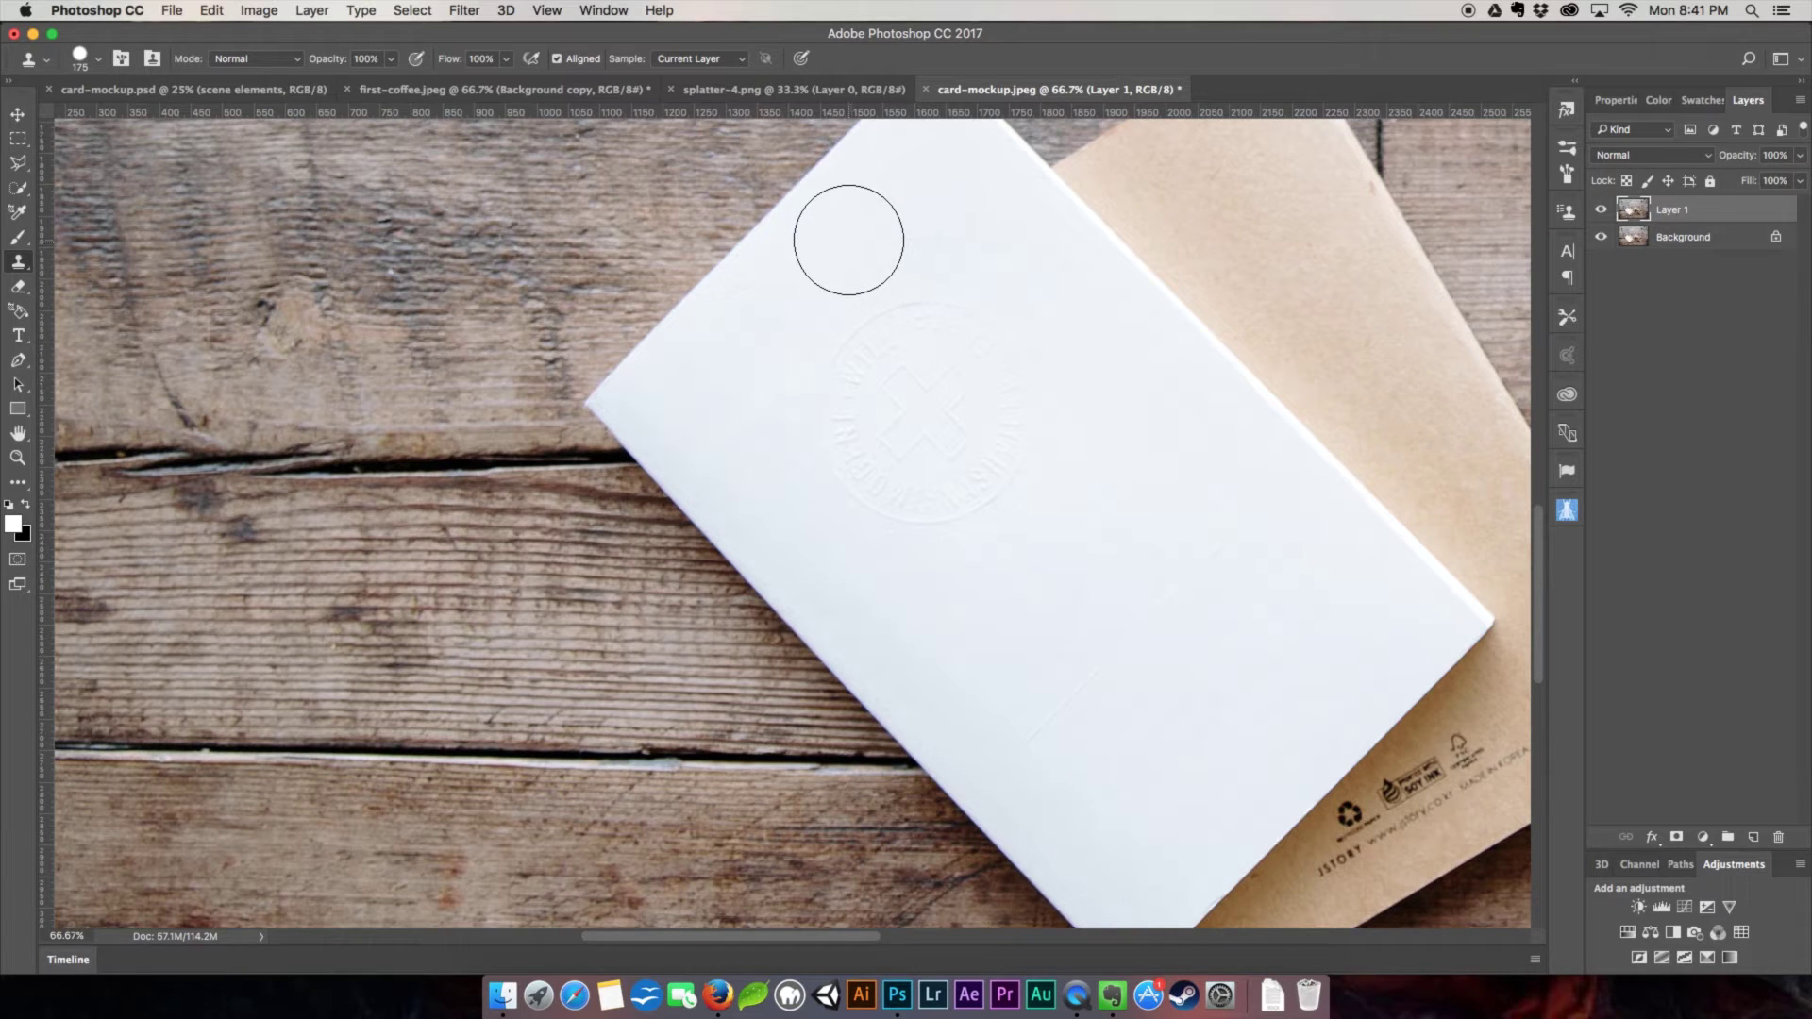
key("bracketleft")
key("bracketleft")
key("bracketright")
key("bracketright")
key("bracketleft")
key("bracketleft")
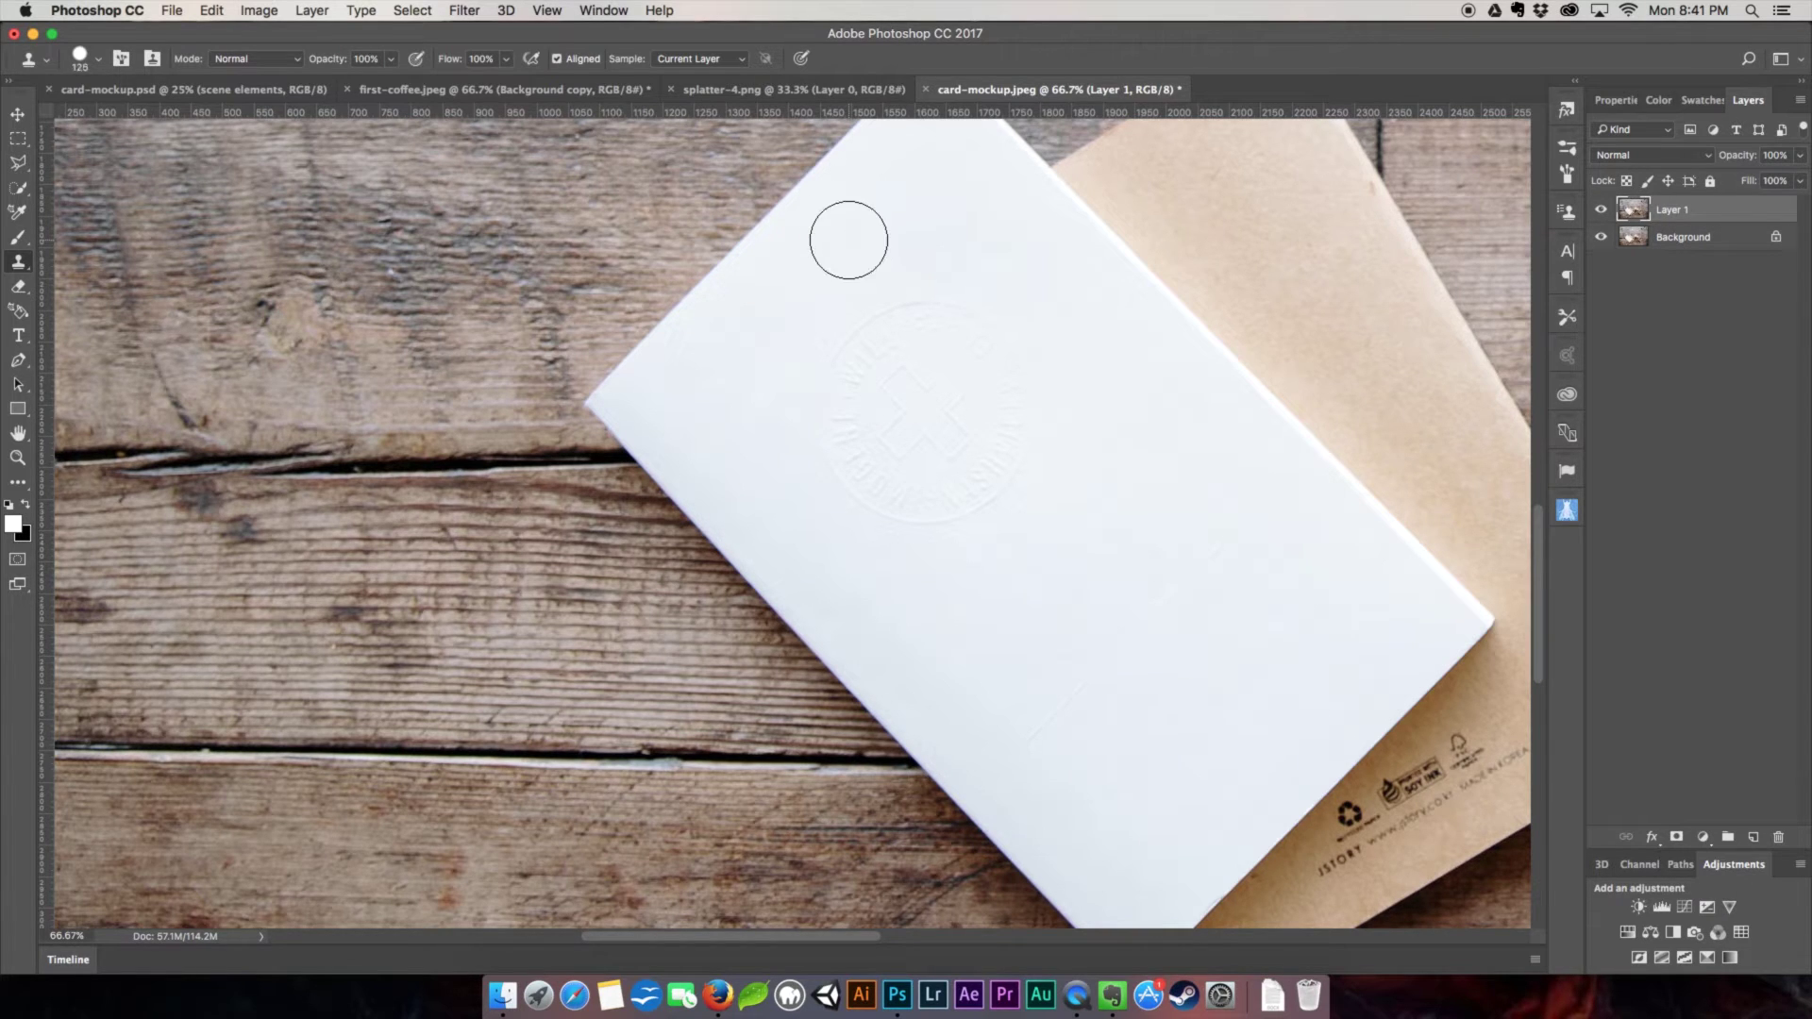
key("bracketright")
key("bracketright")
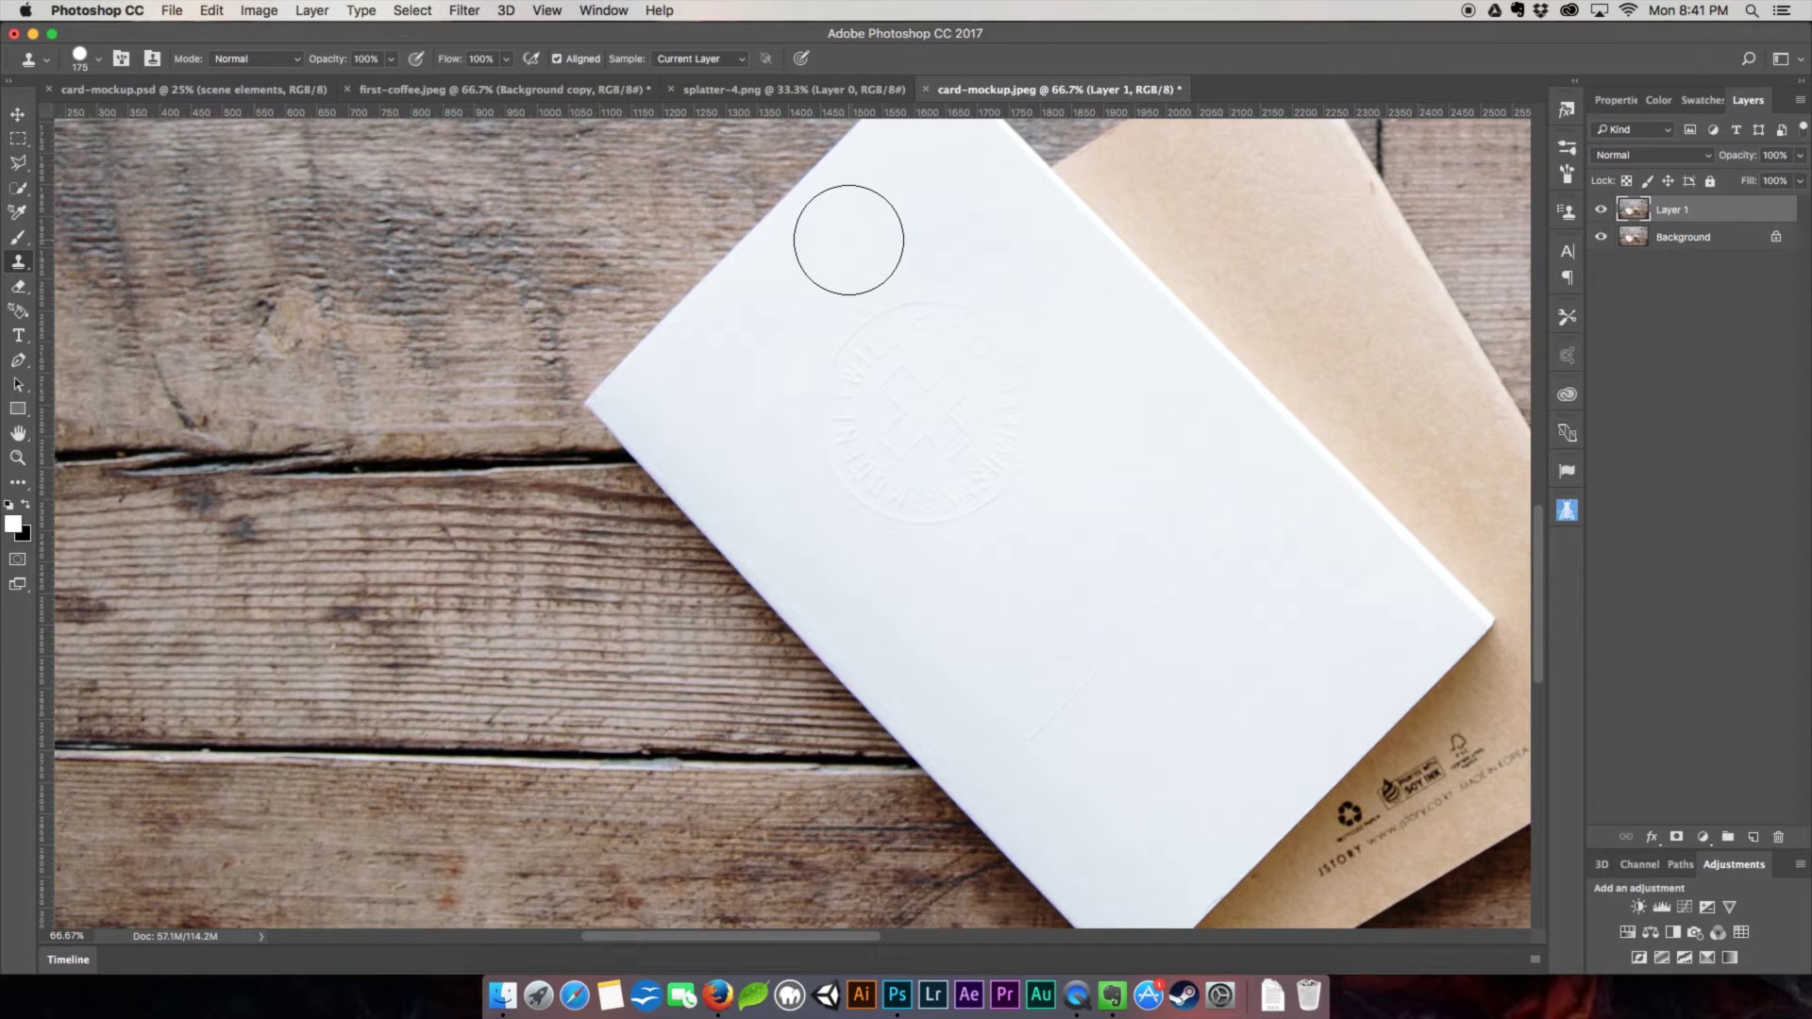
key("alt")
left_click(862, 224, "alt")
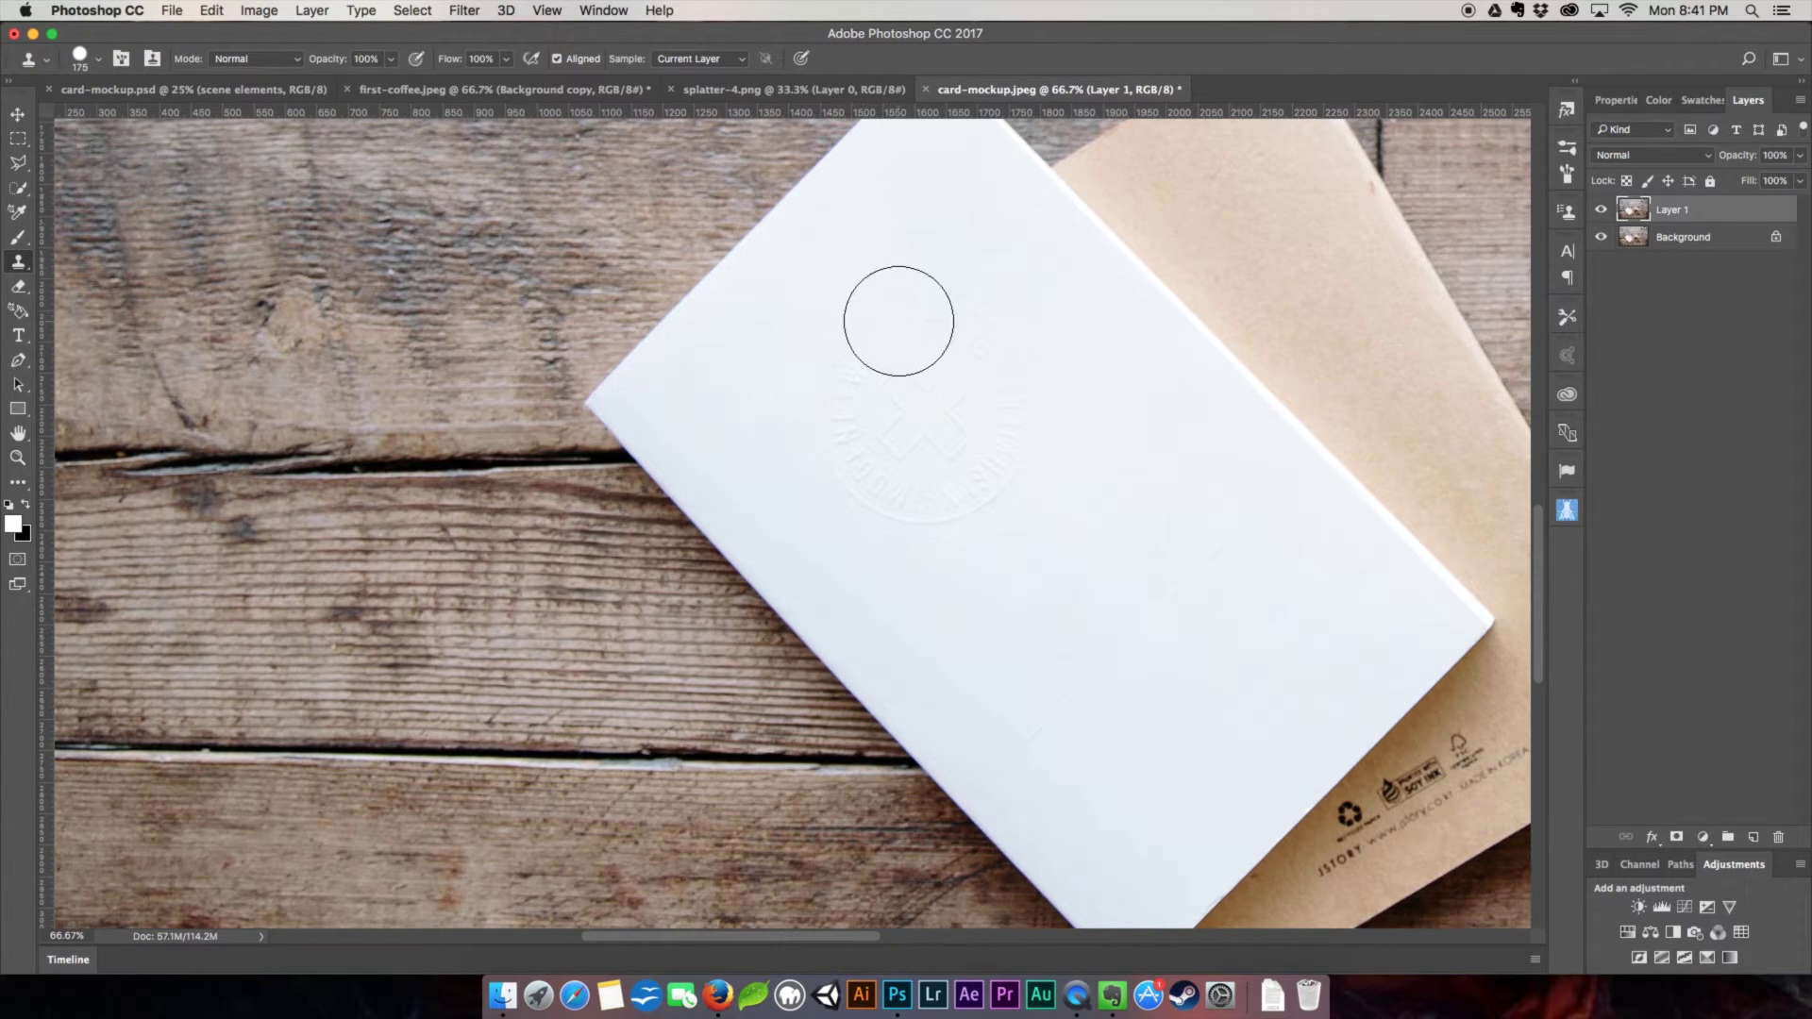
Clone clean paper over the embossed emblem and remaining faint marks on the card.
left_click_drag(808, 425, 837, 467)
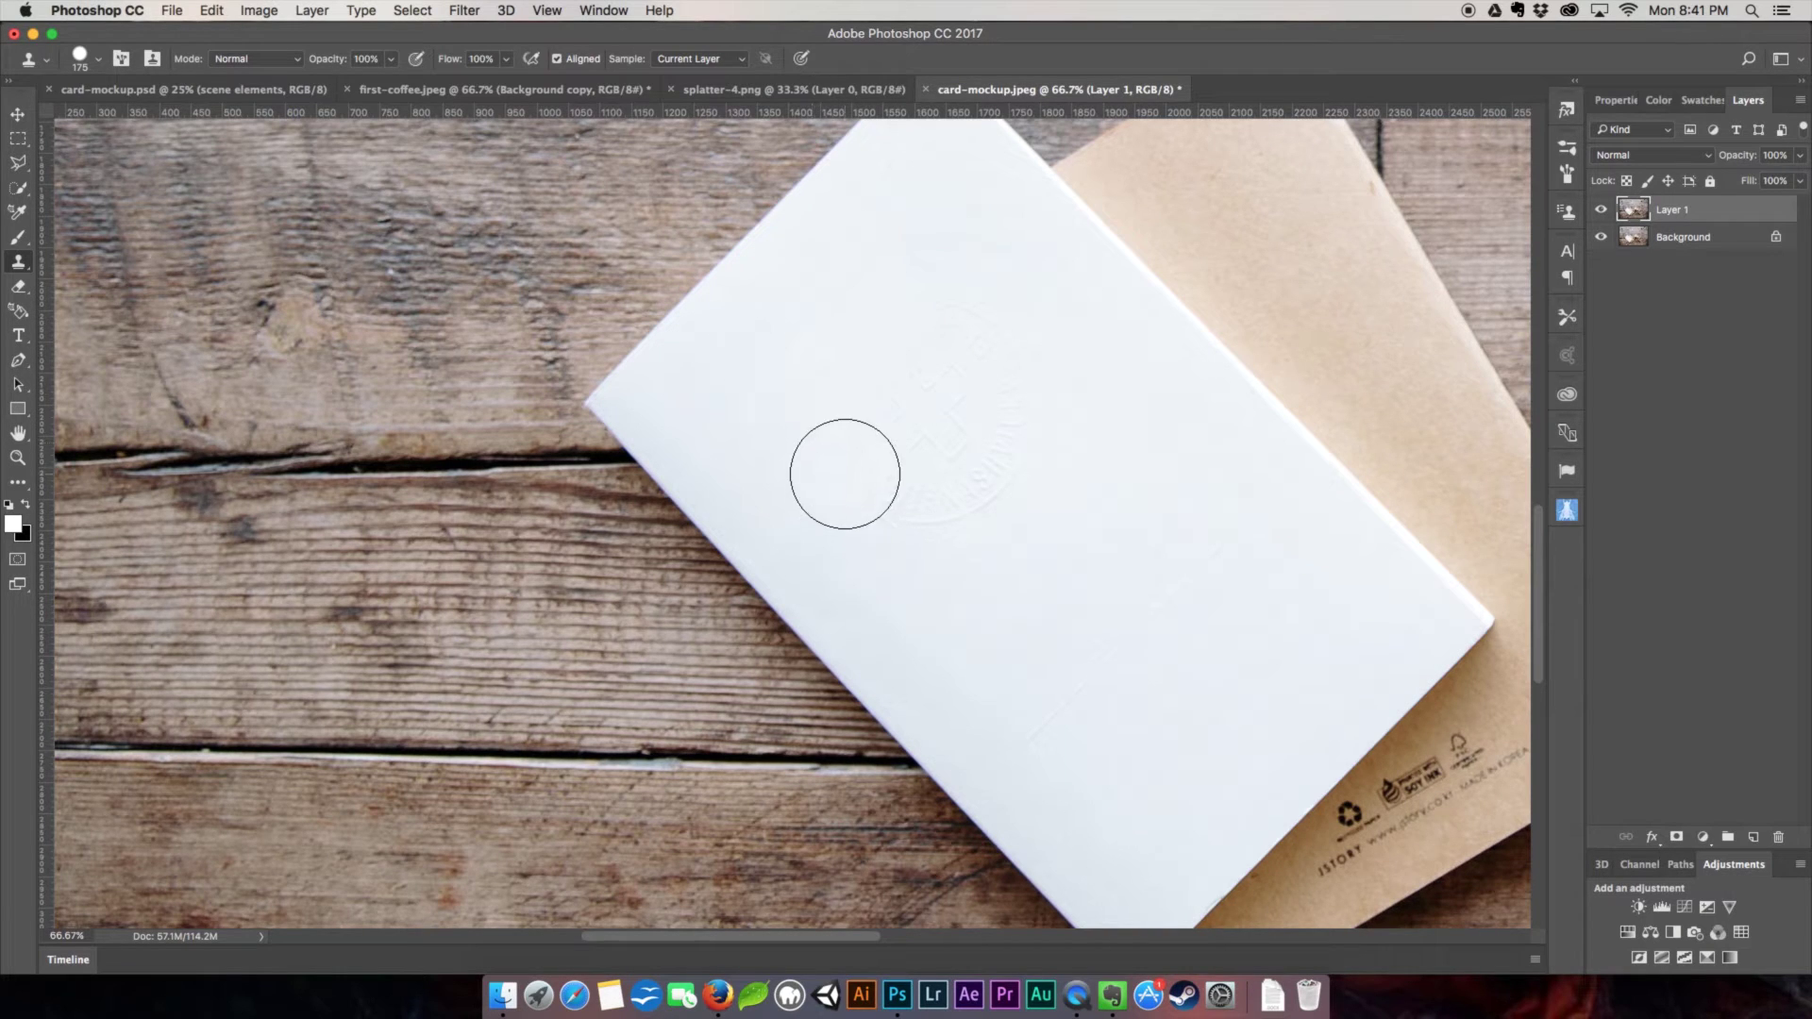
left_click_drag(717, 396, 983, 363)
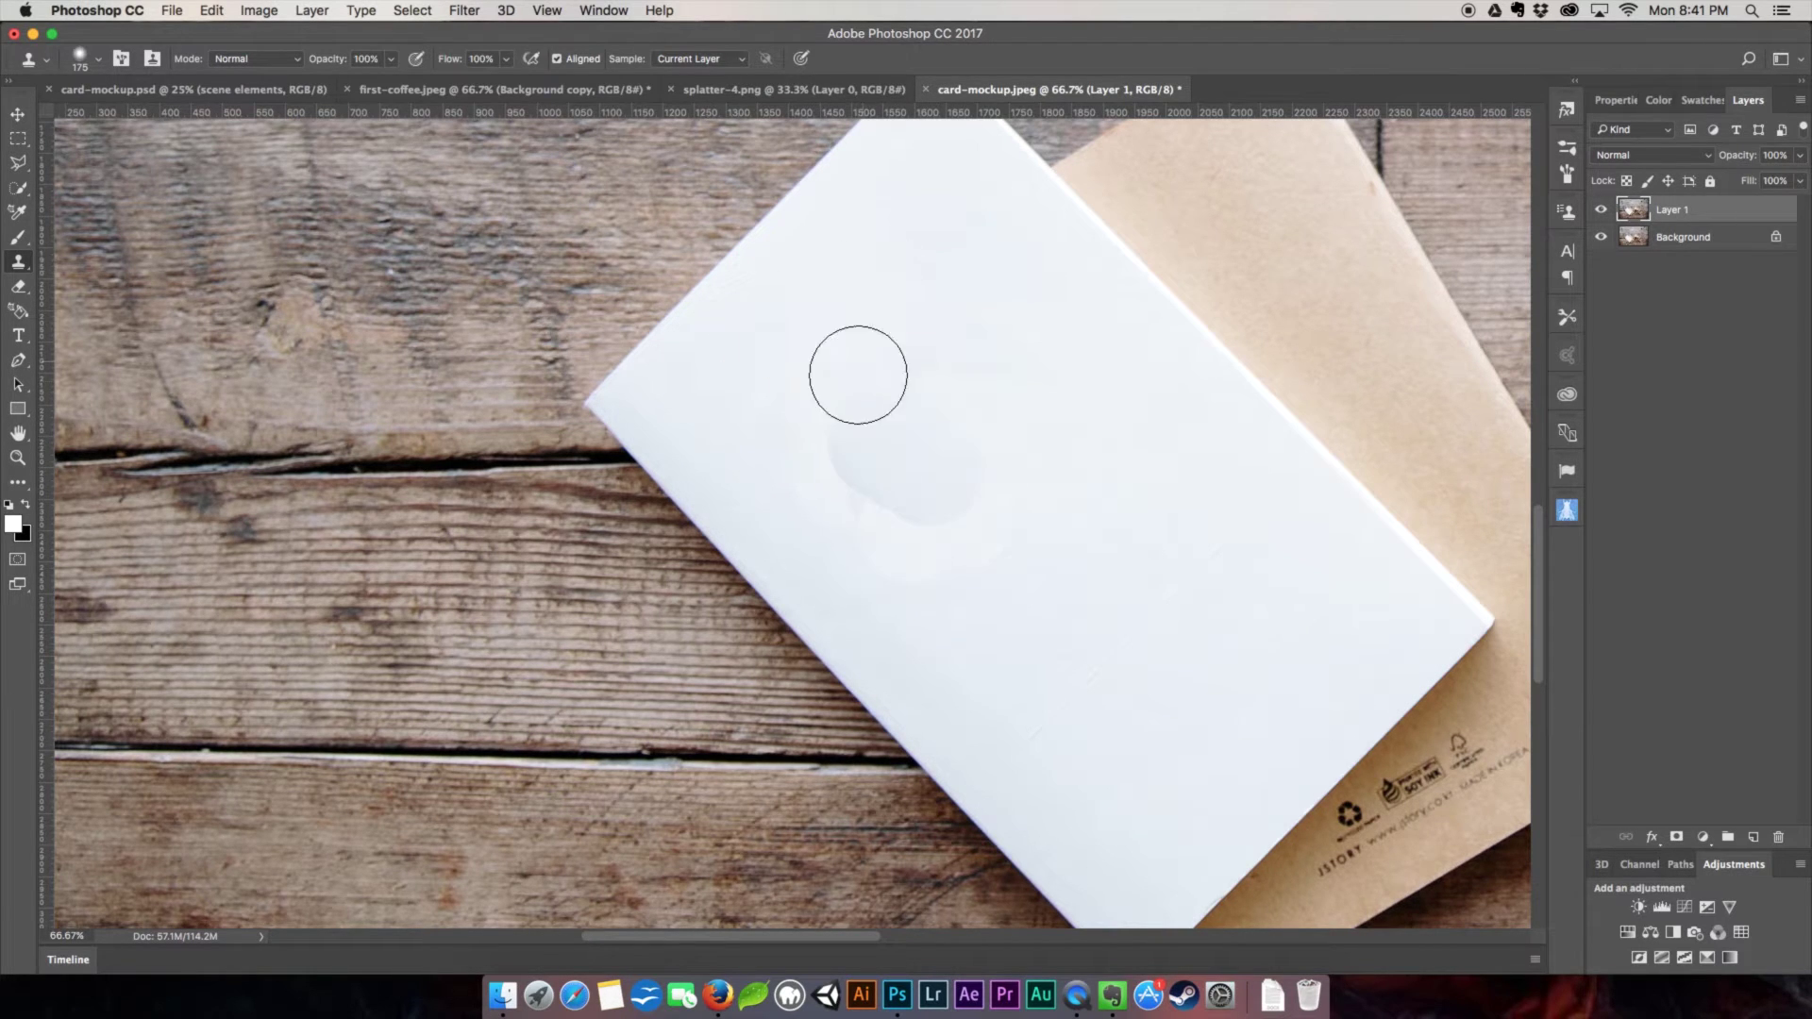
left_click_drag(863, 377, 1038, 366)
left_click_drag(930, 648, 1032, 748)
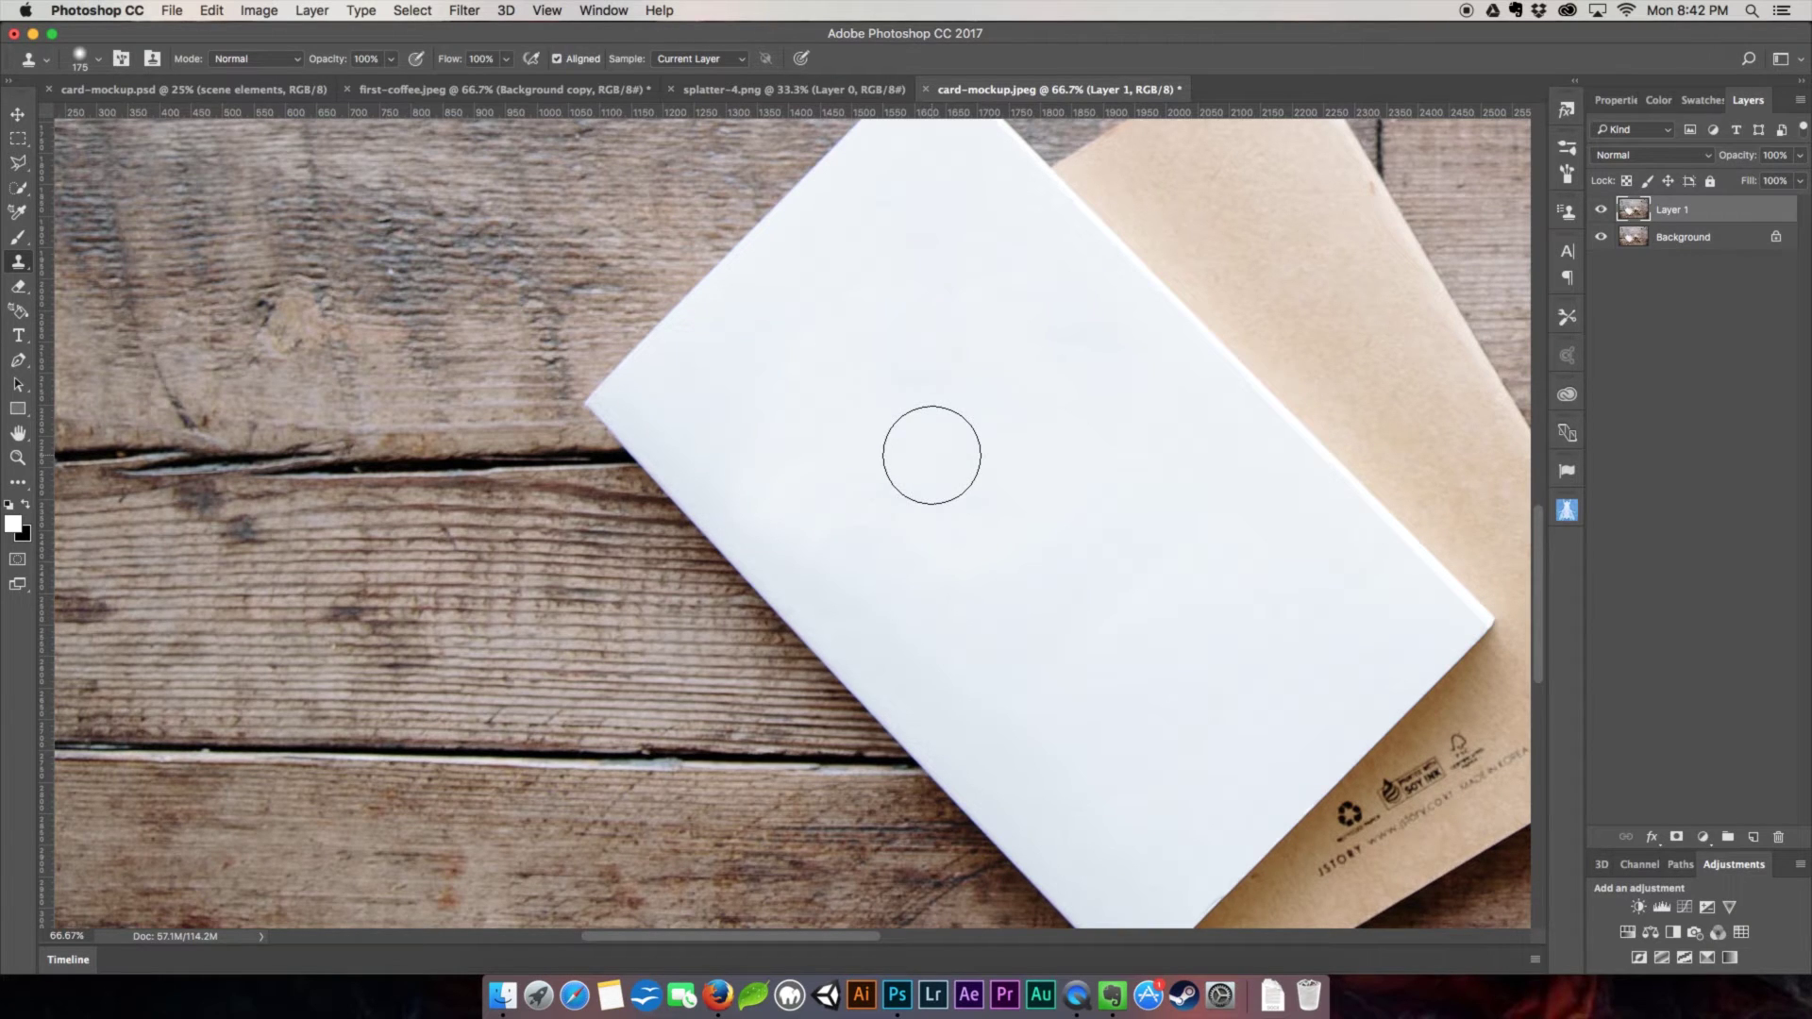
key("v")
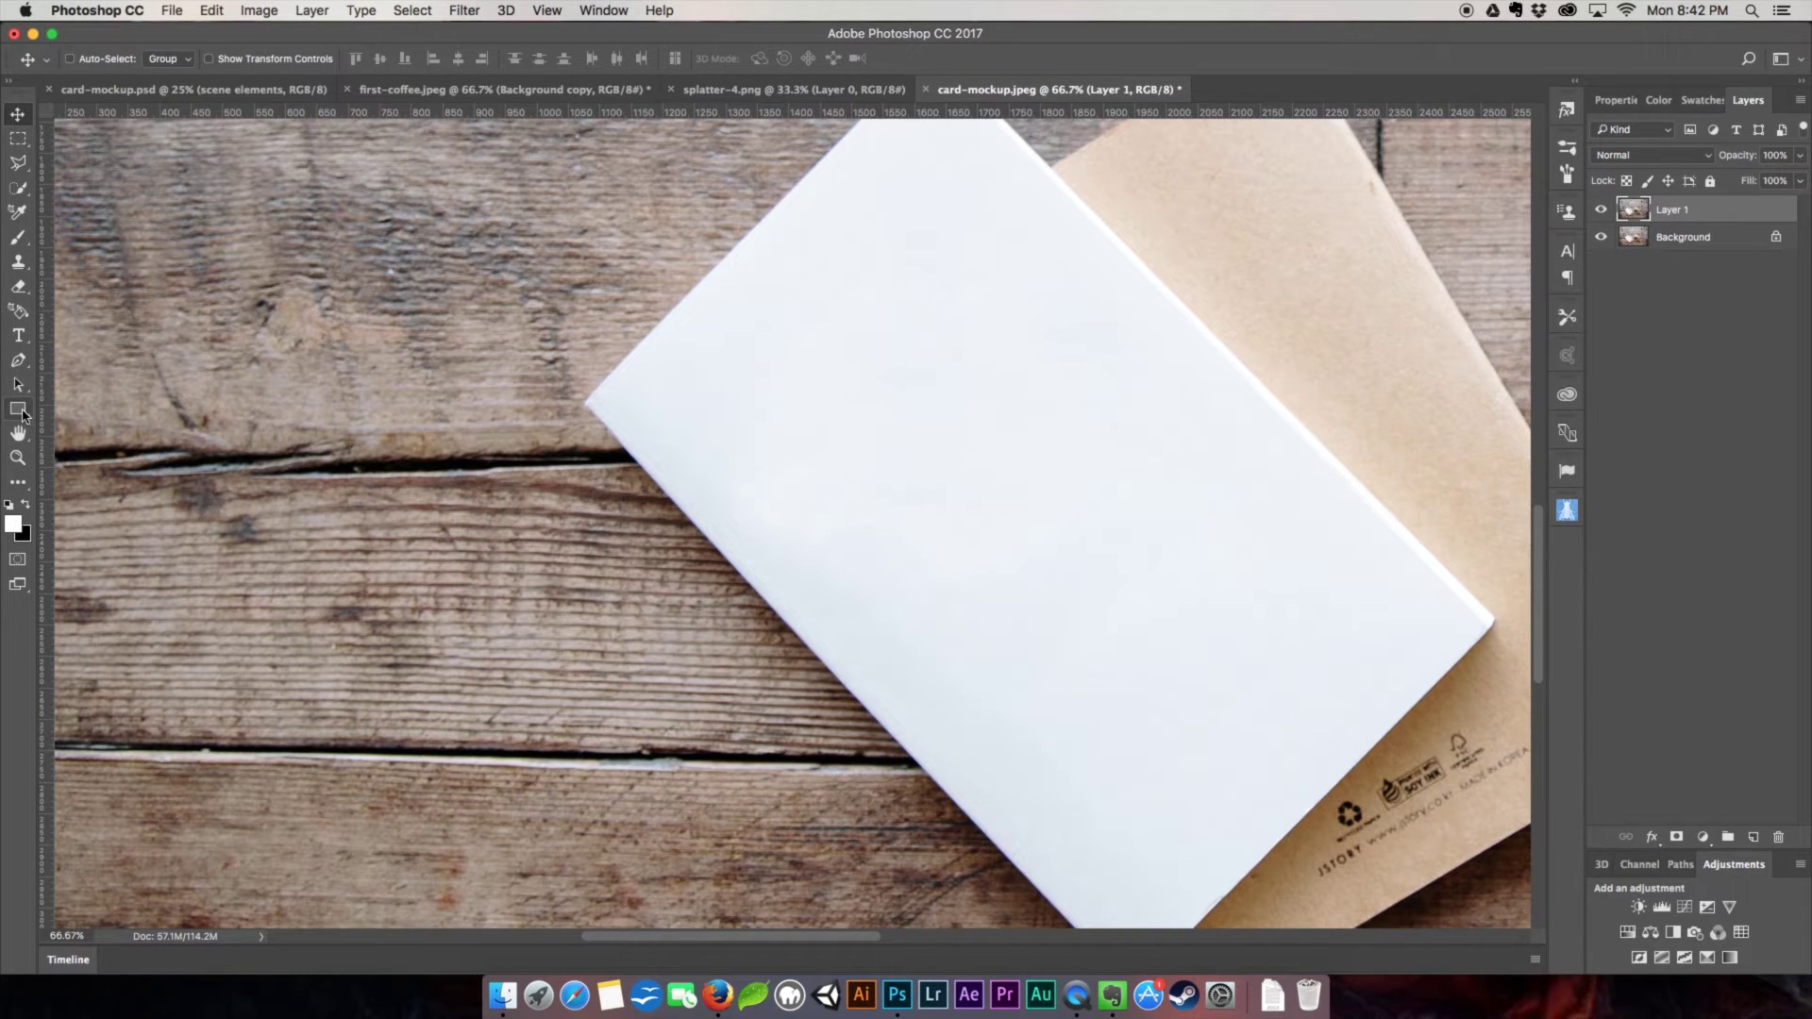
Draw a white Rectangle 1 shape layer from the card's top corner over the card.
left_click(20, 410)
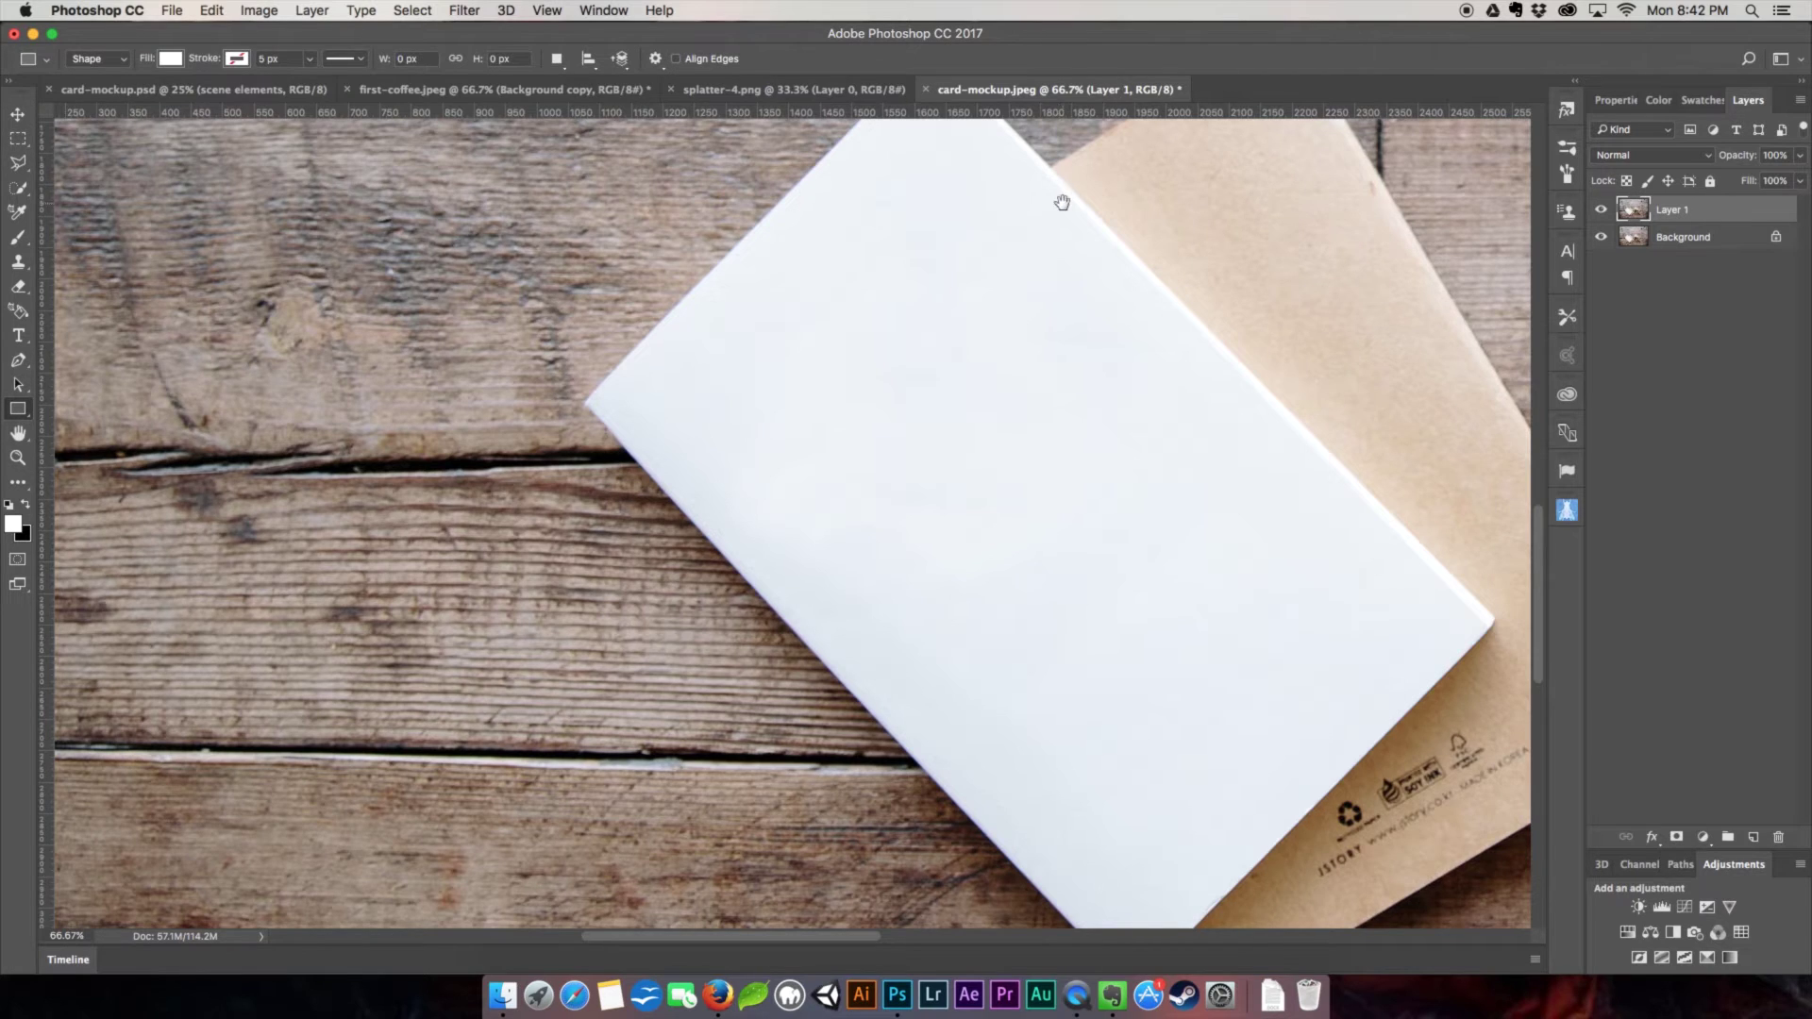
left_click_drag(1060, 194, 904, 314)
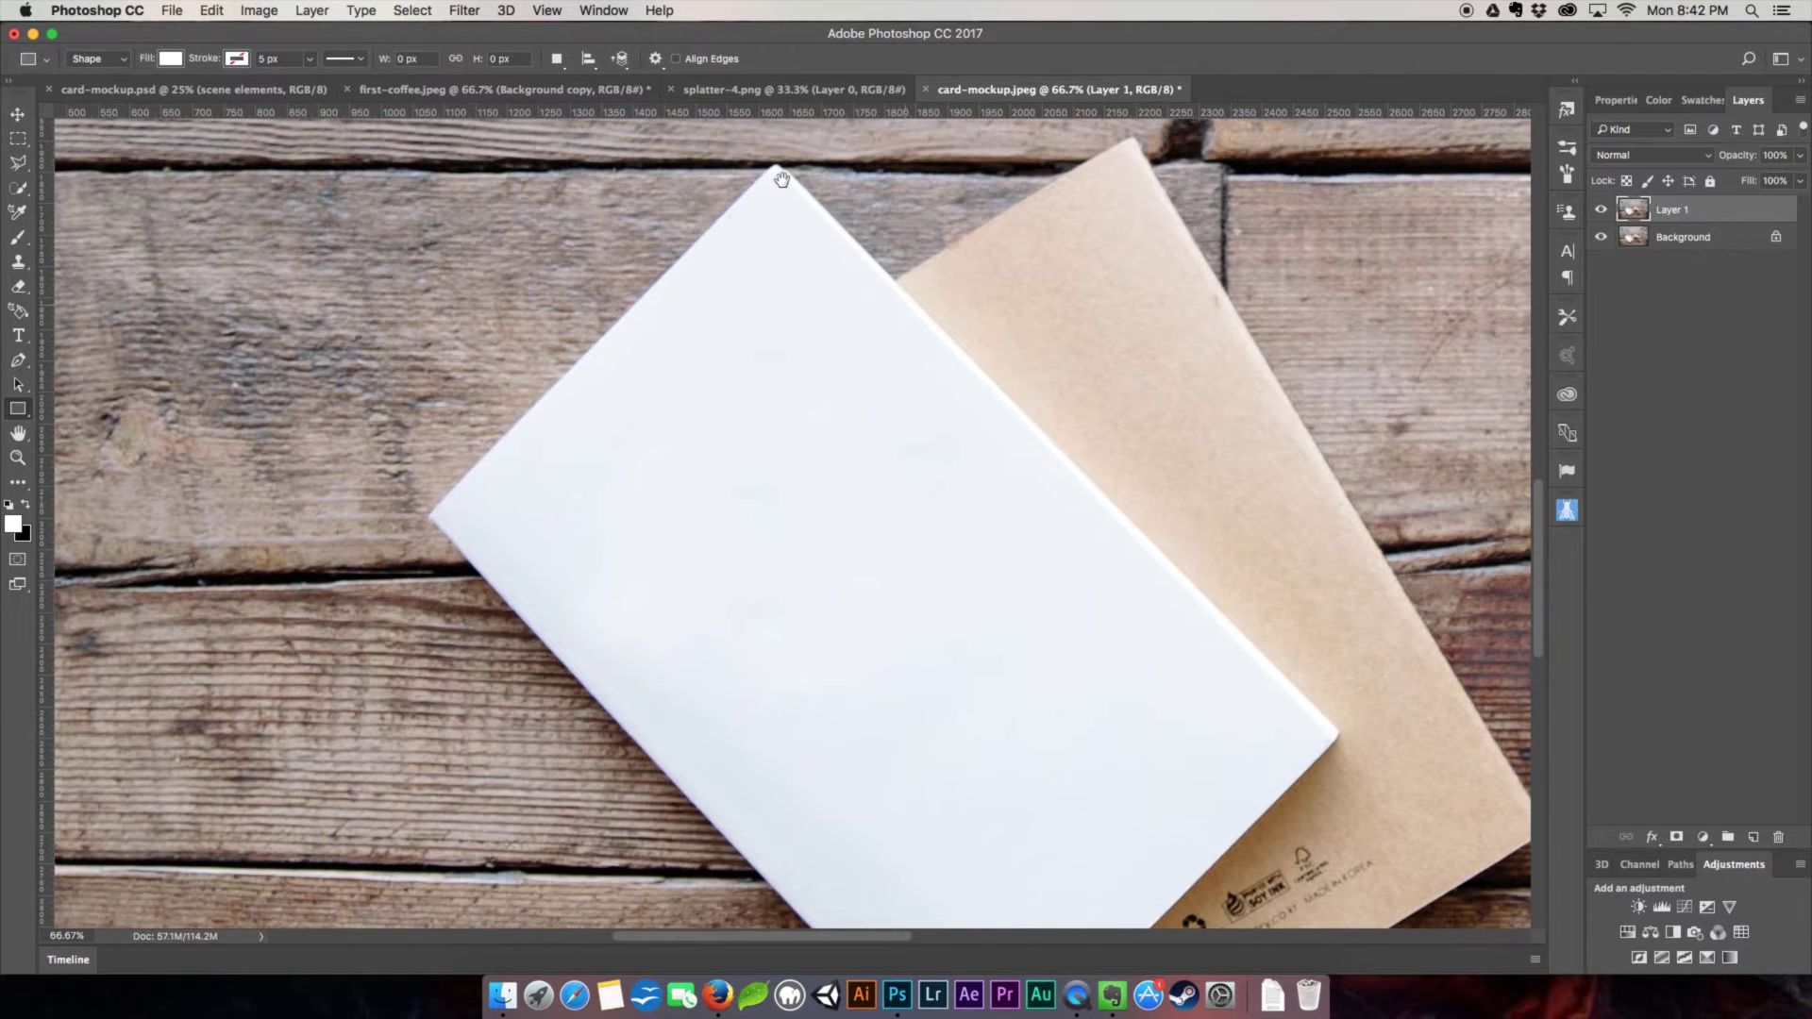
mouse_move(775, 166)
left_mouse_down()
mouse_move(1205, 724)
mouse_move(1500, 727)
left_mouse_up()
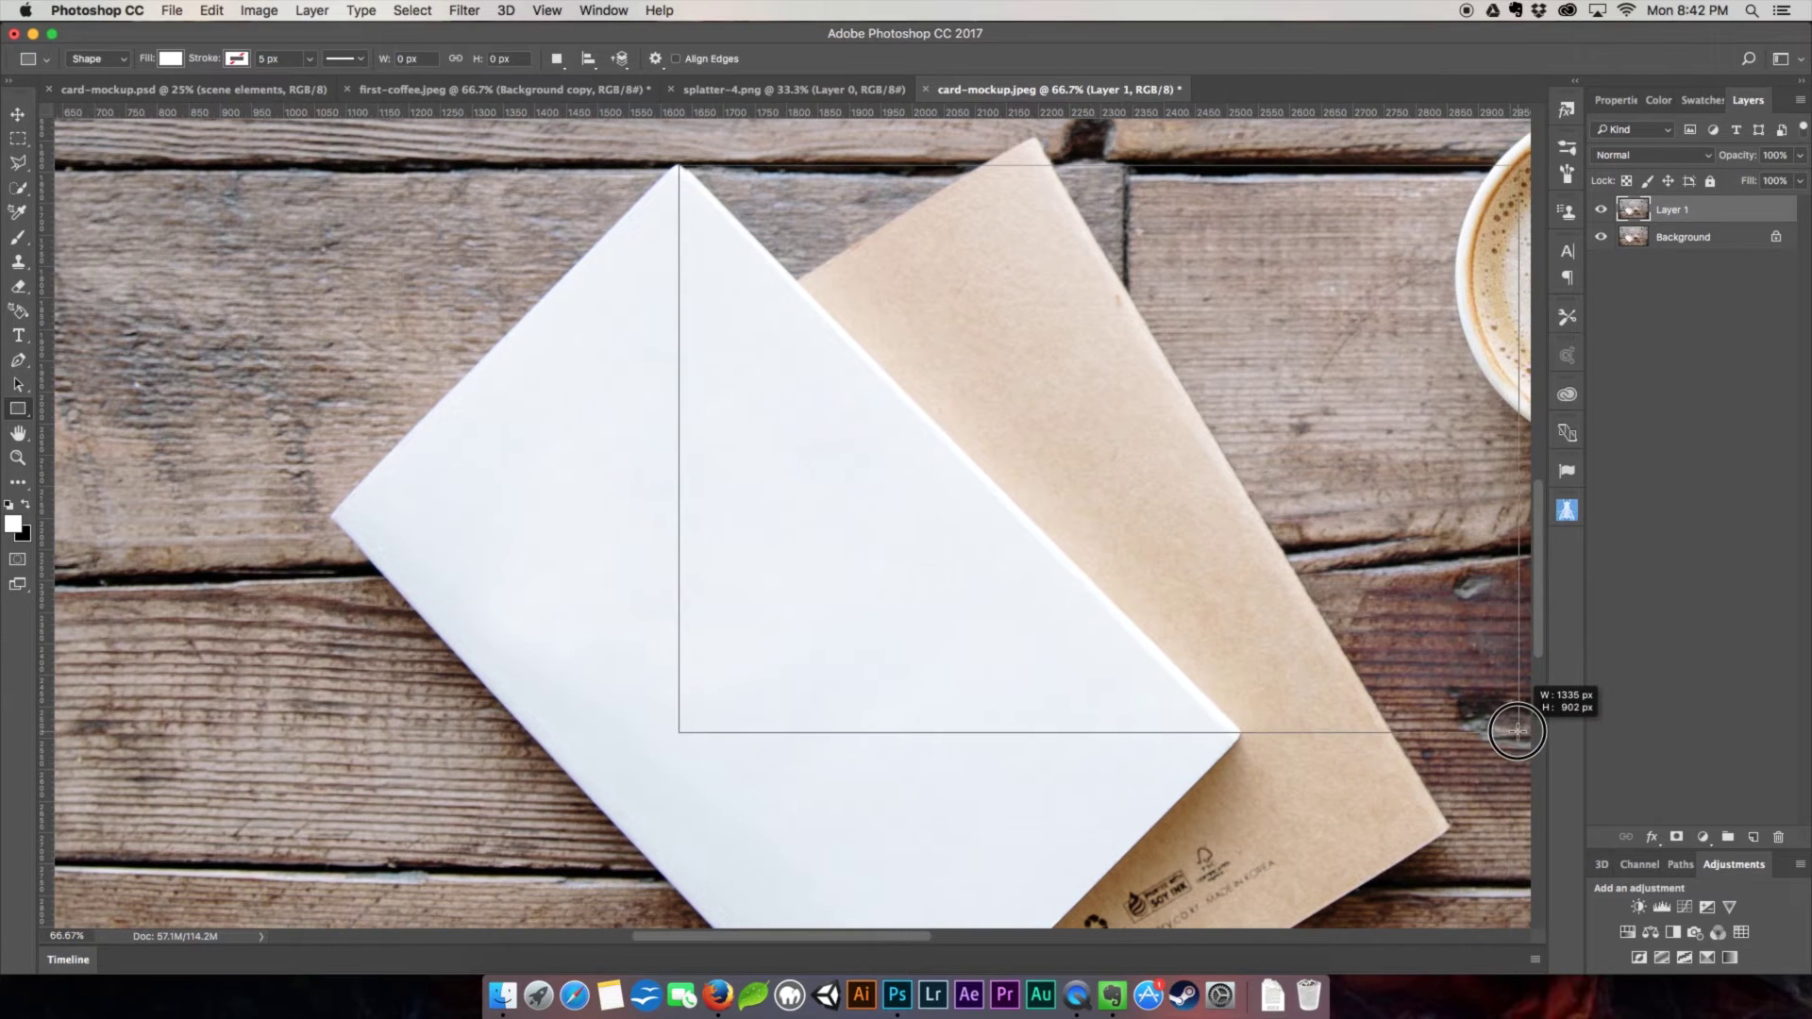
left_click_drag(1501, 729, 1517, 732)
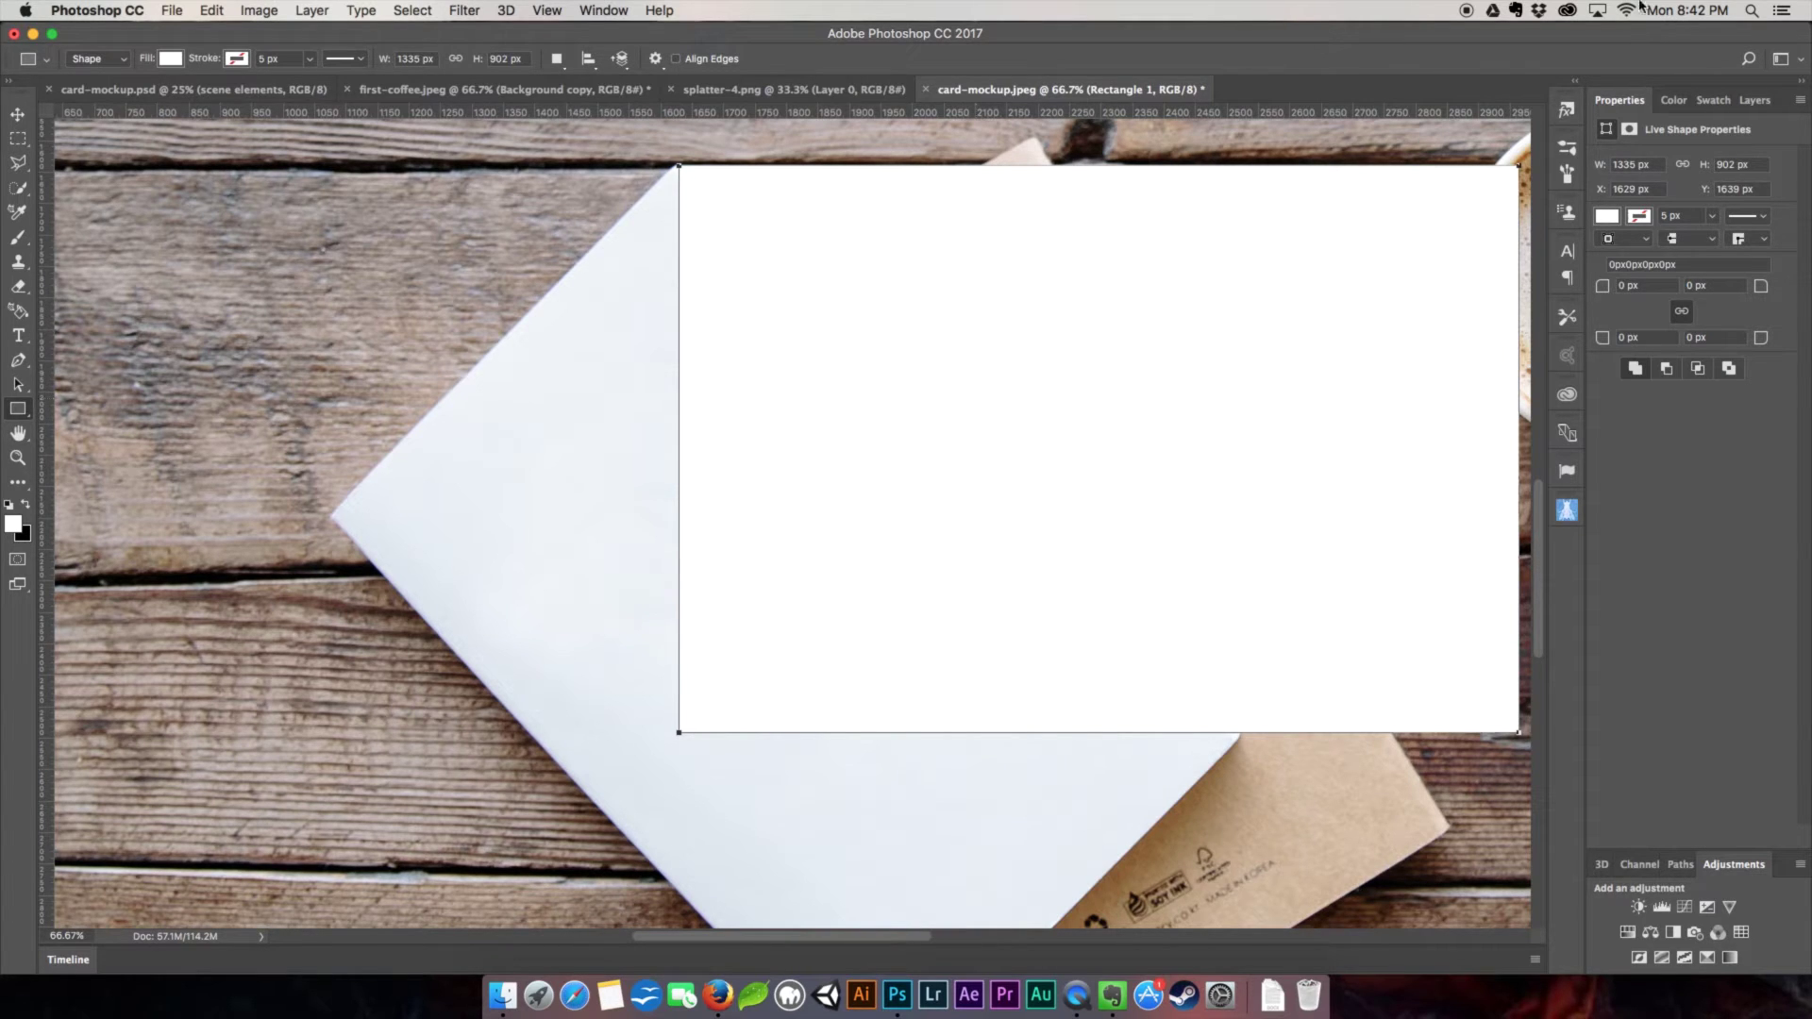
left_click(1753, 99)
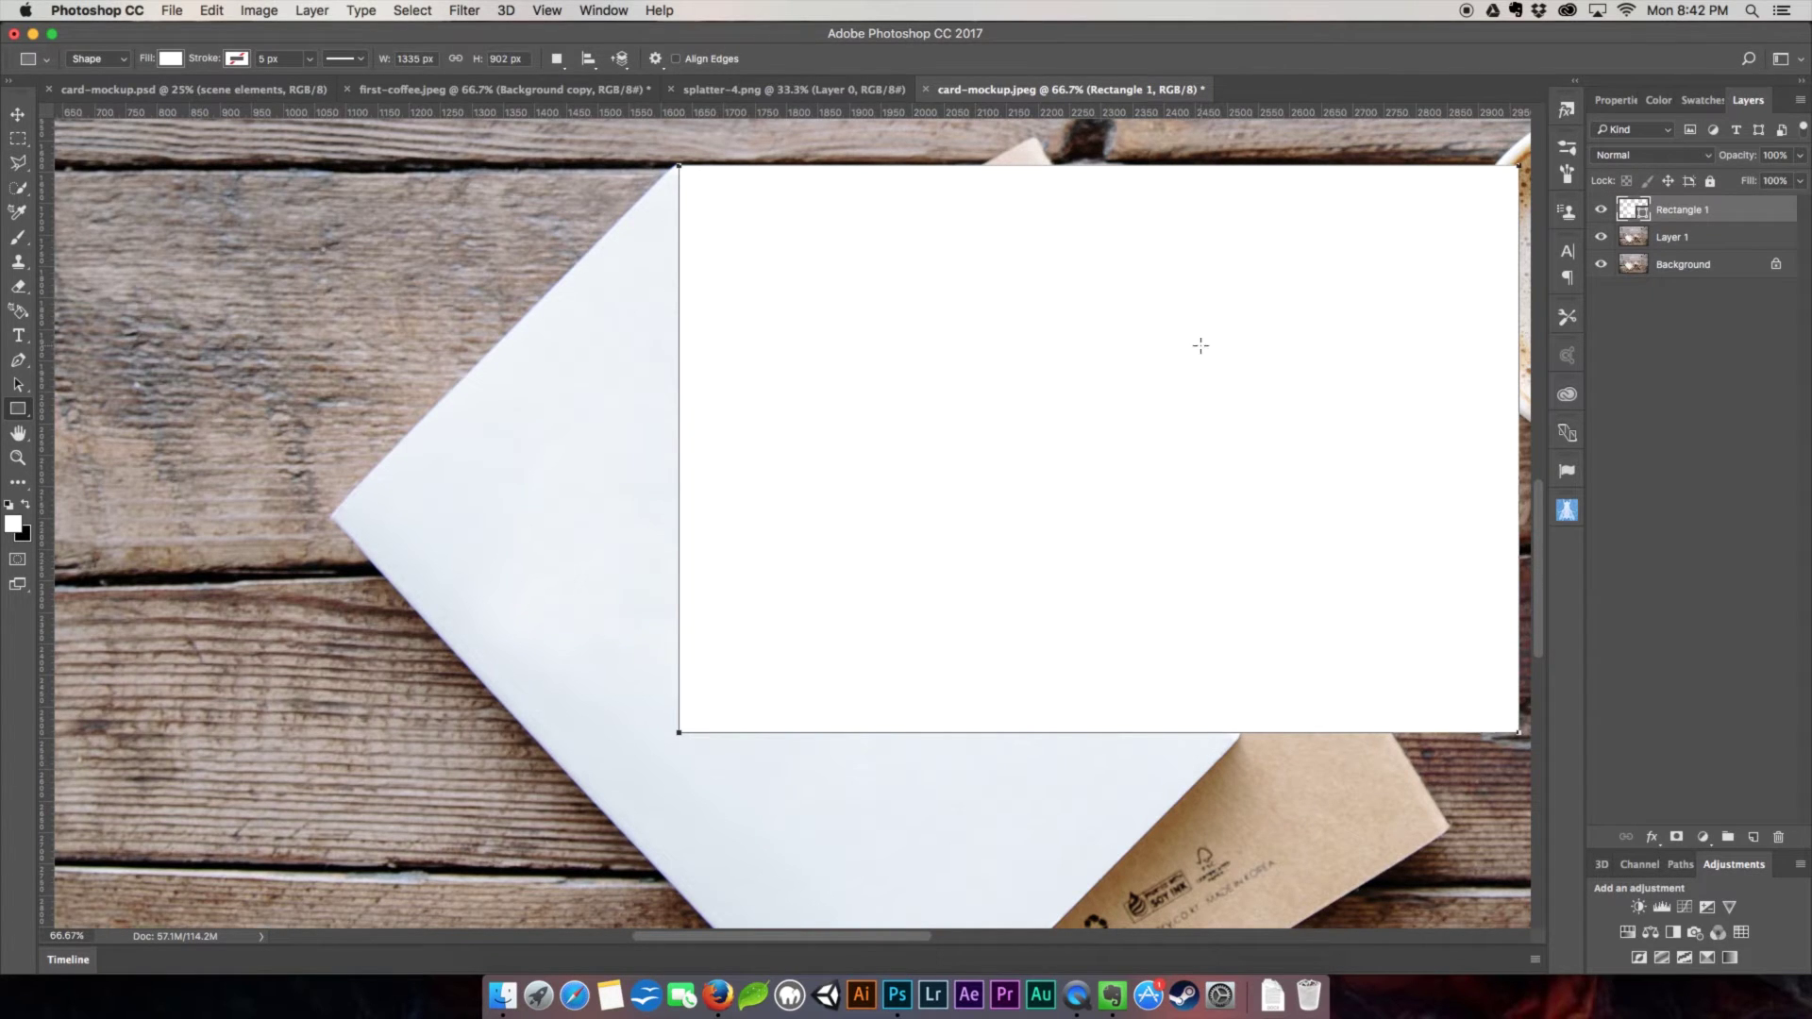
key("v")
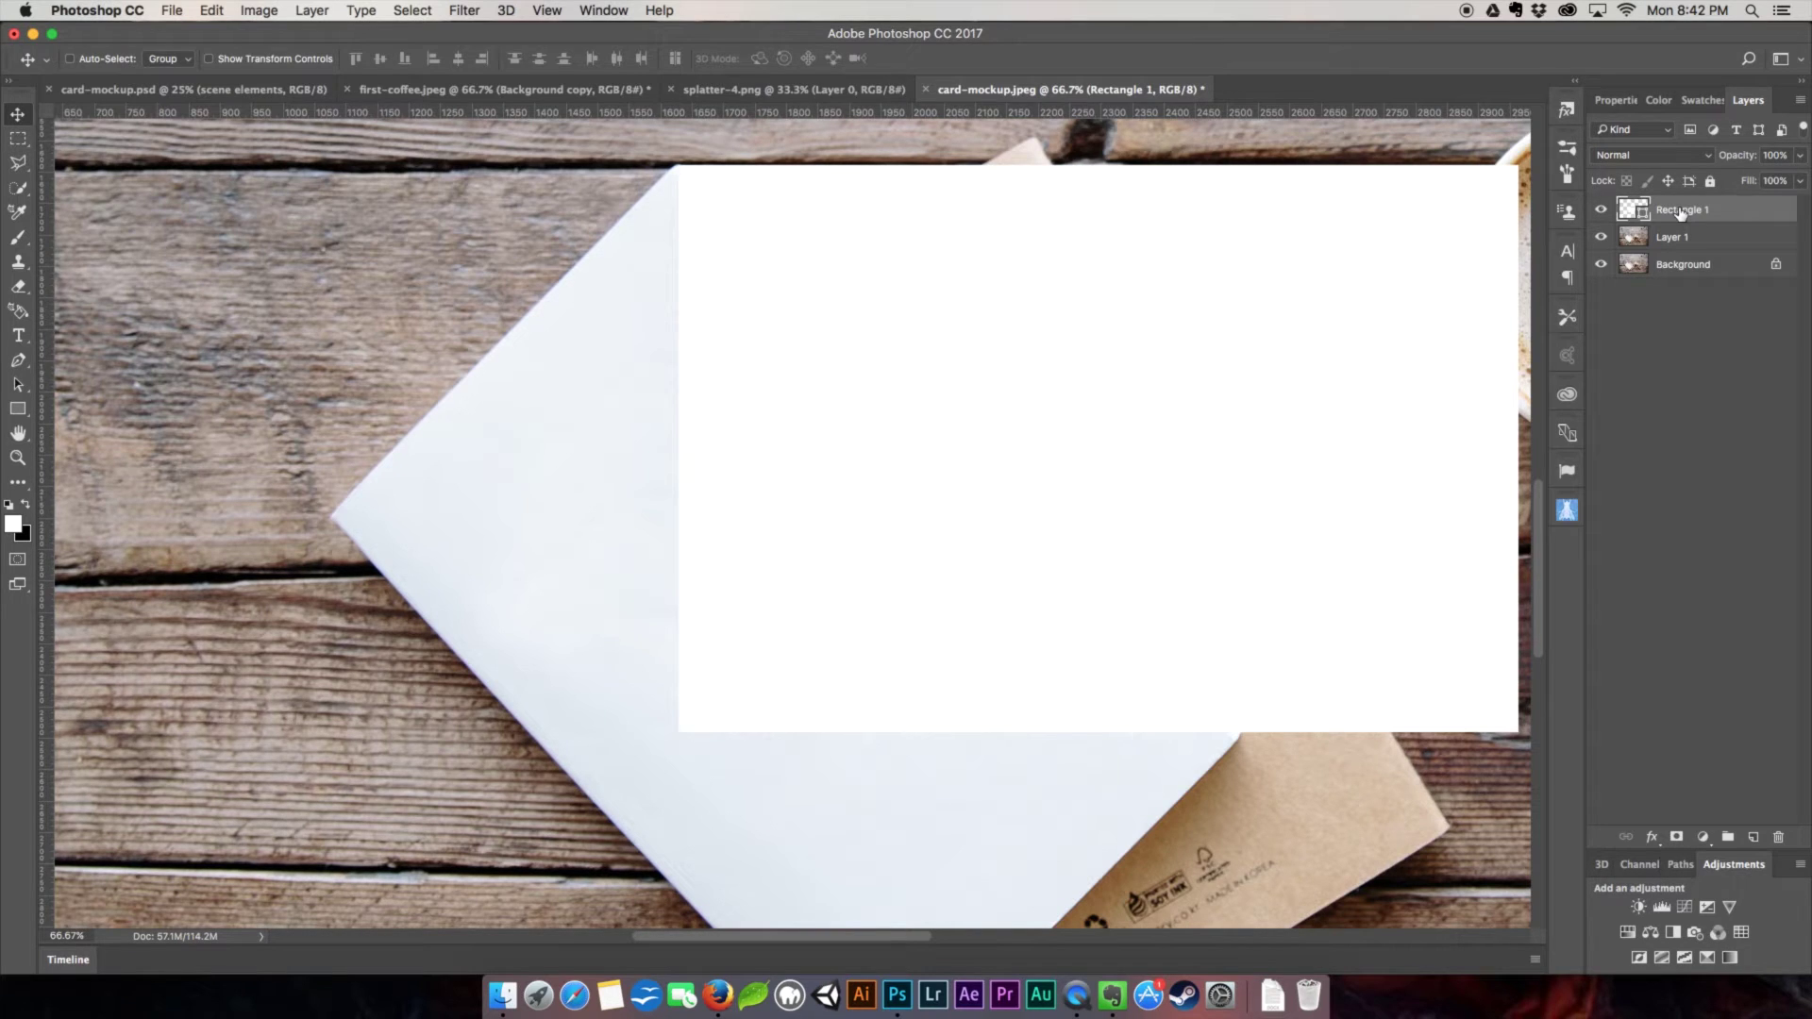
Convert Rectangle 1 to a smart object and put it under Free Transform.
right_click(1680, 212)
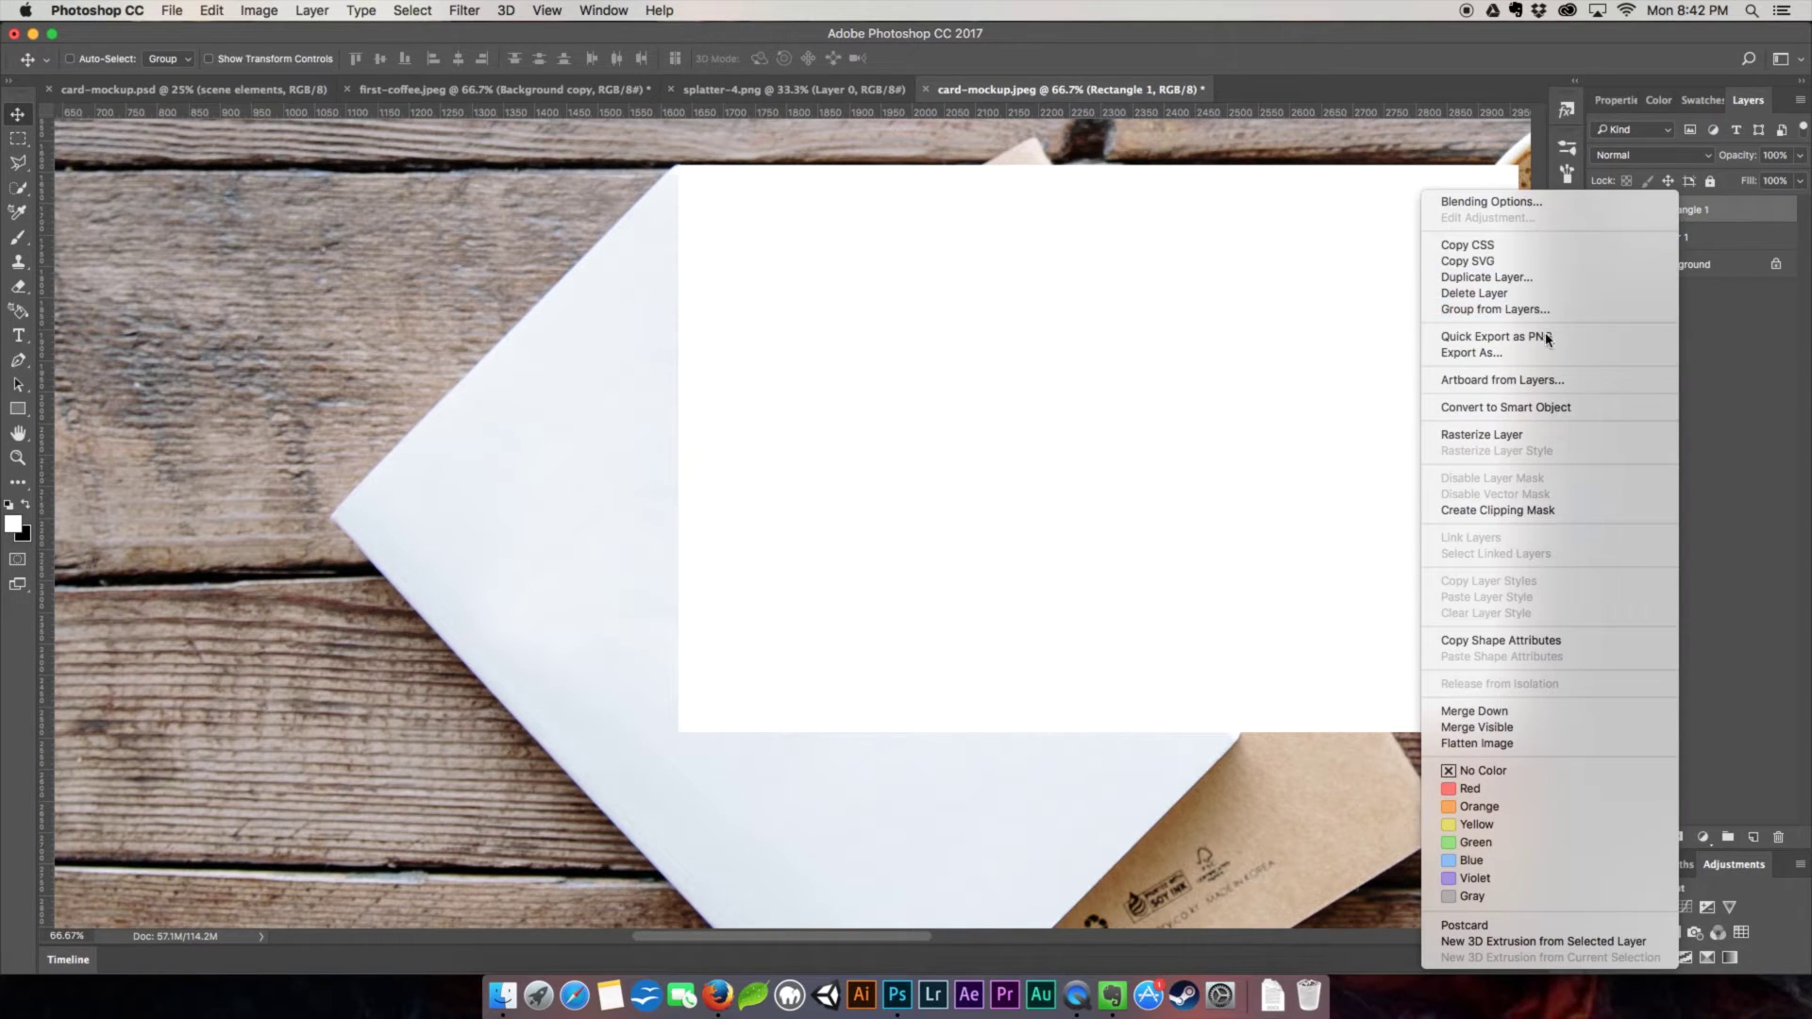
left_click(1538, 409)
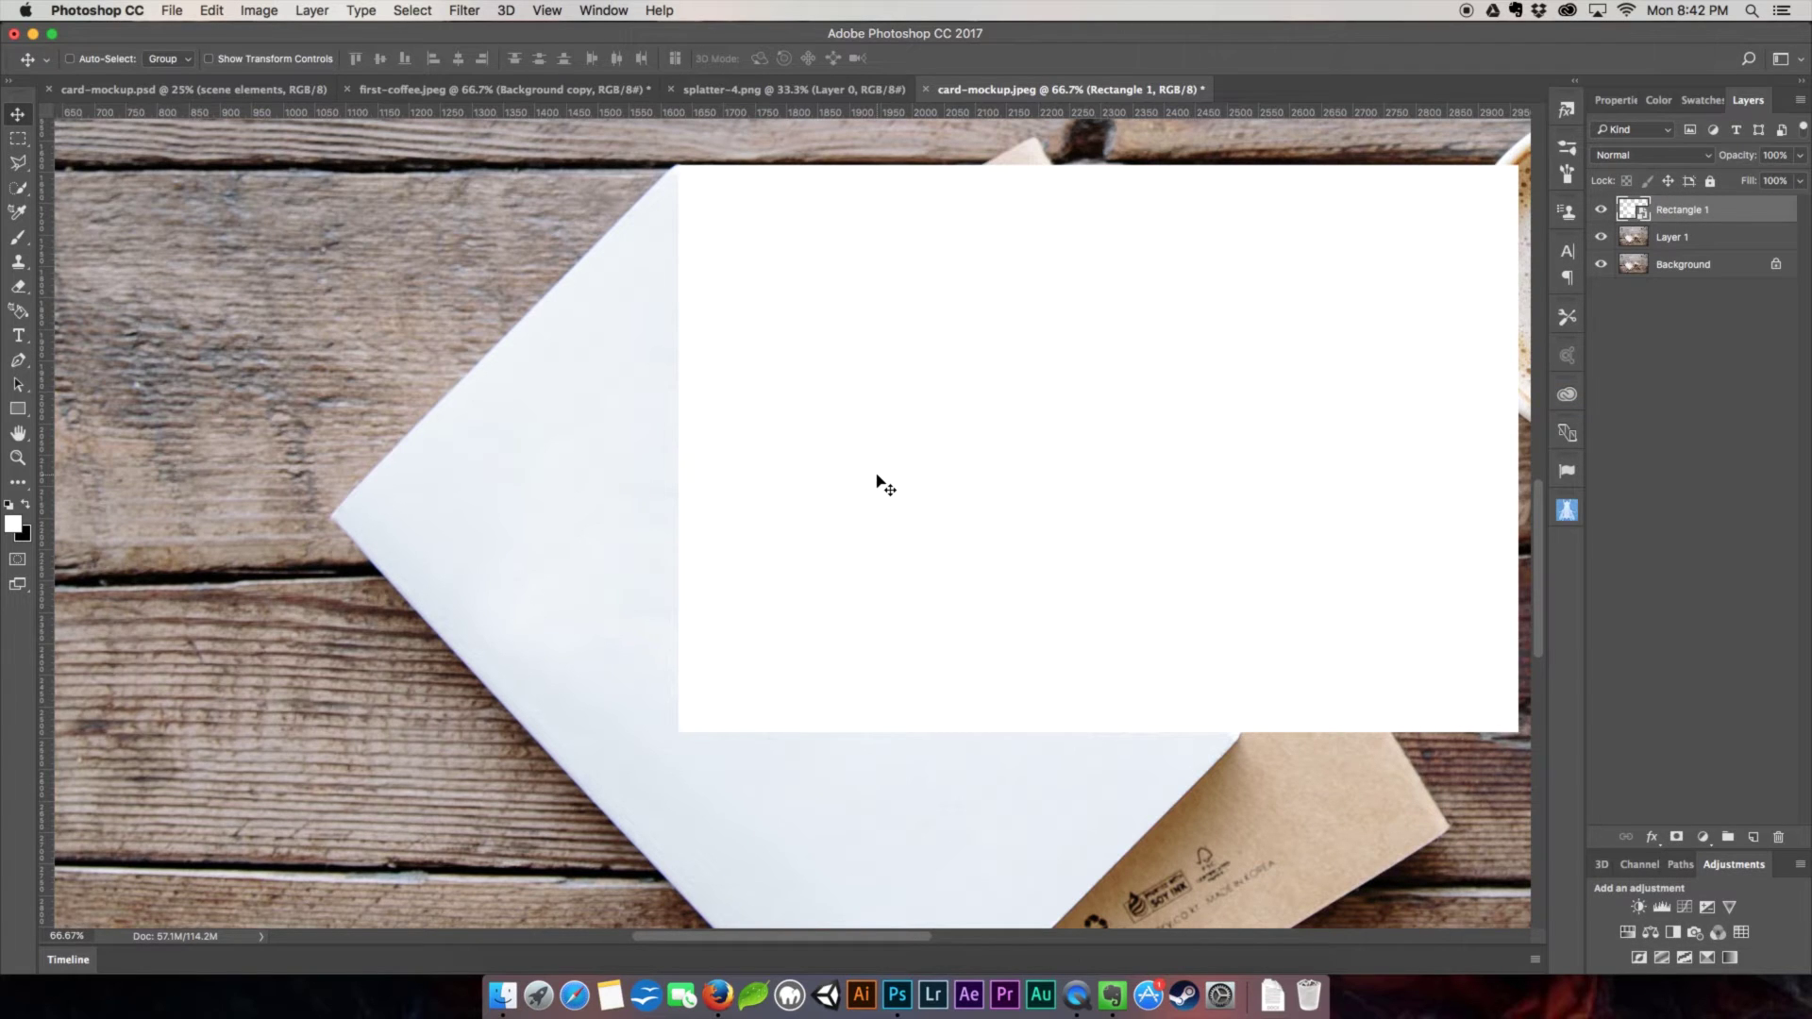
key("super")
key("super+t")
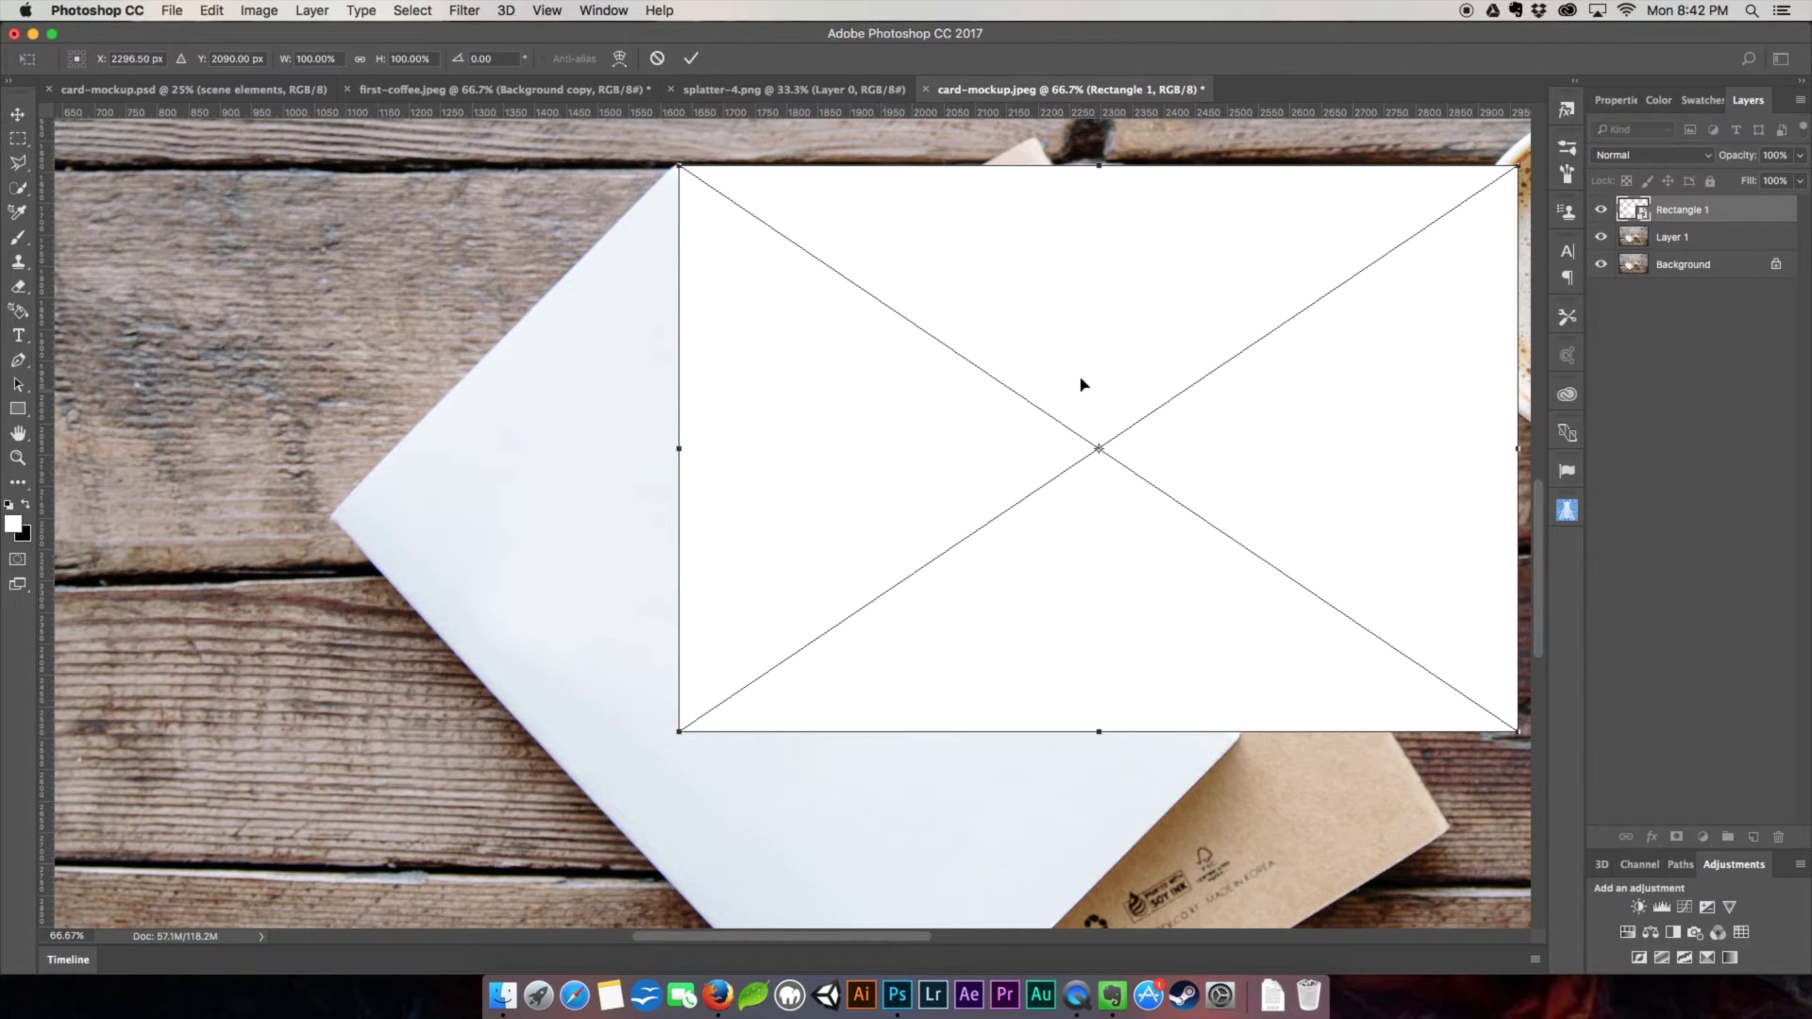
left_click_drag(1296, 184, 1192, 228)
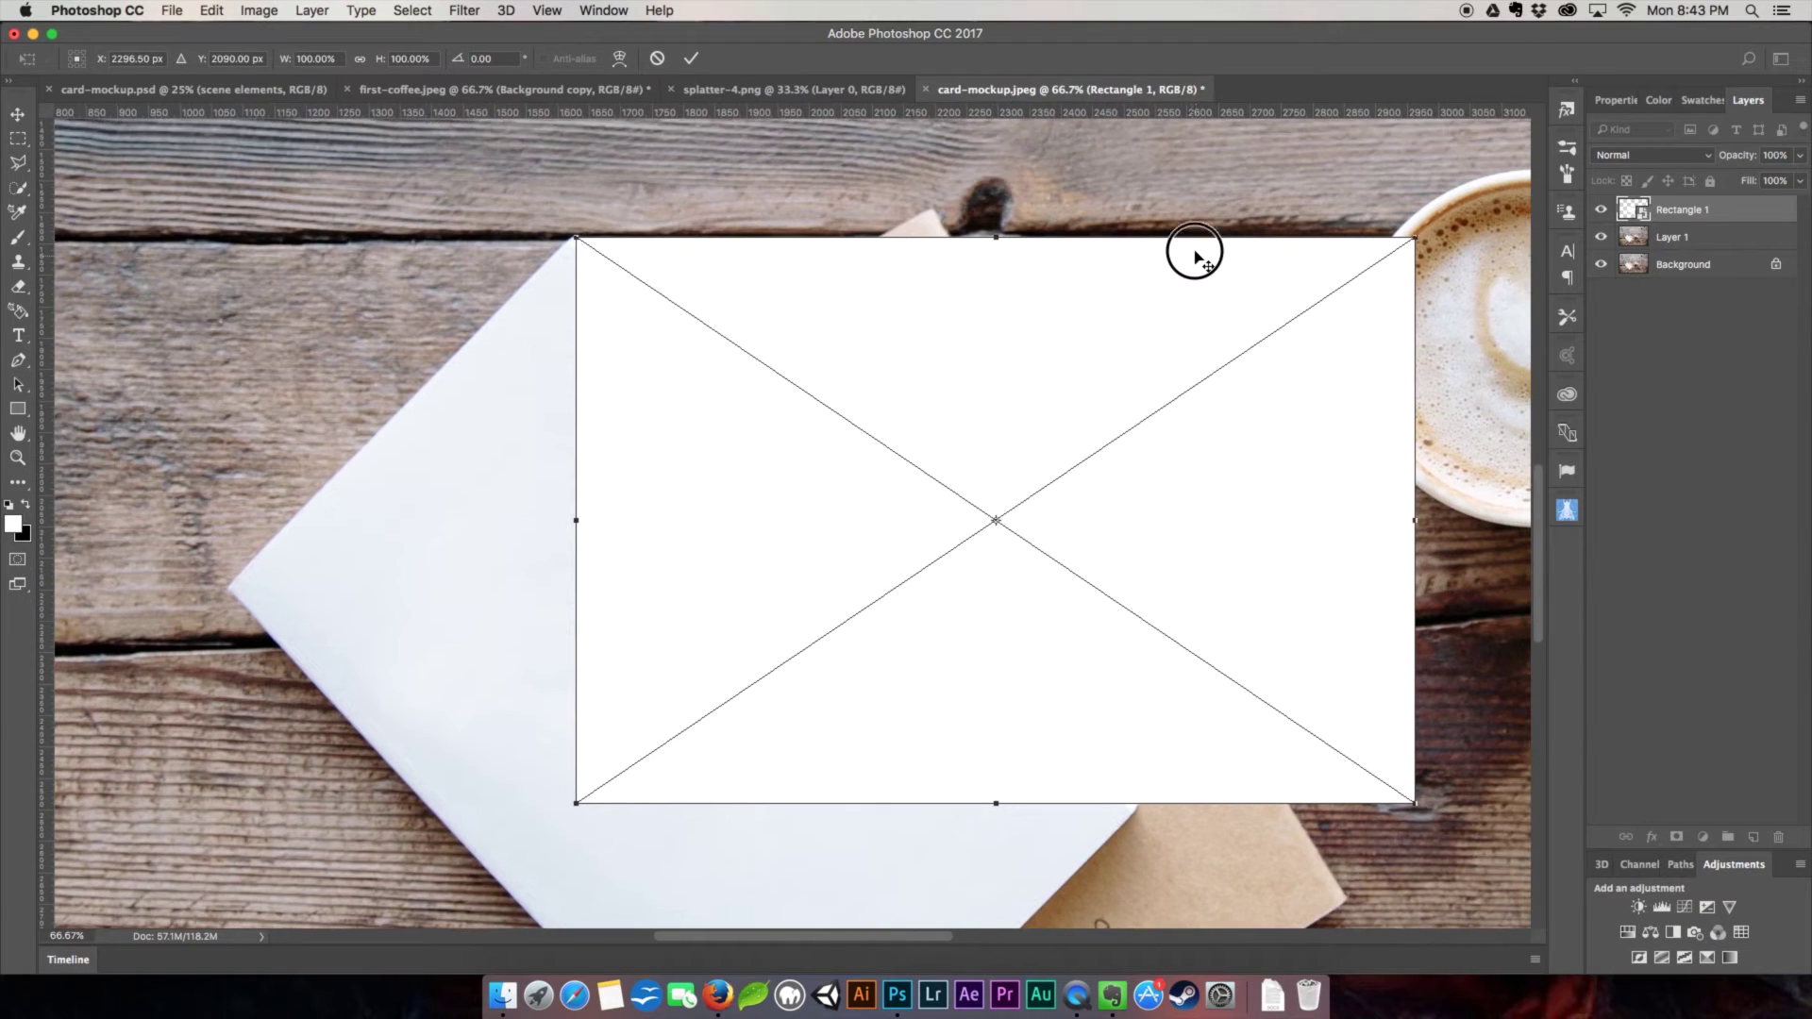
Switch the transform to Distort, pull the top-right corner, and lower opacity to see the card.
right_click(1026, 301)
left_click(1076, 420)
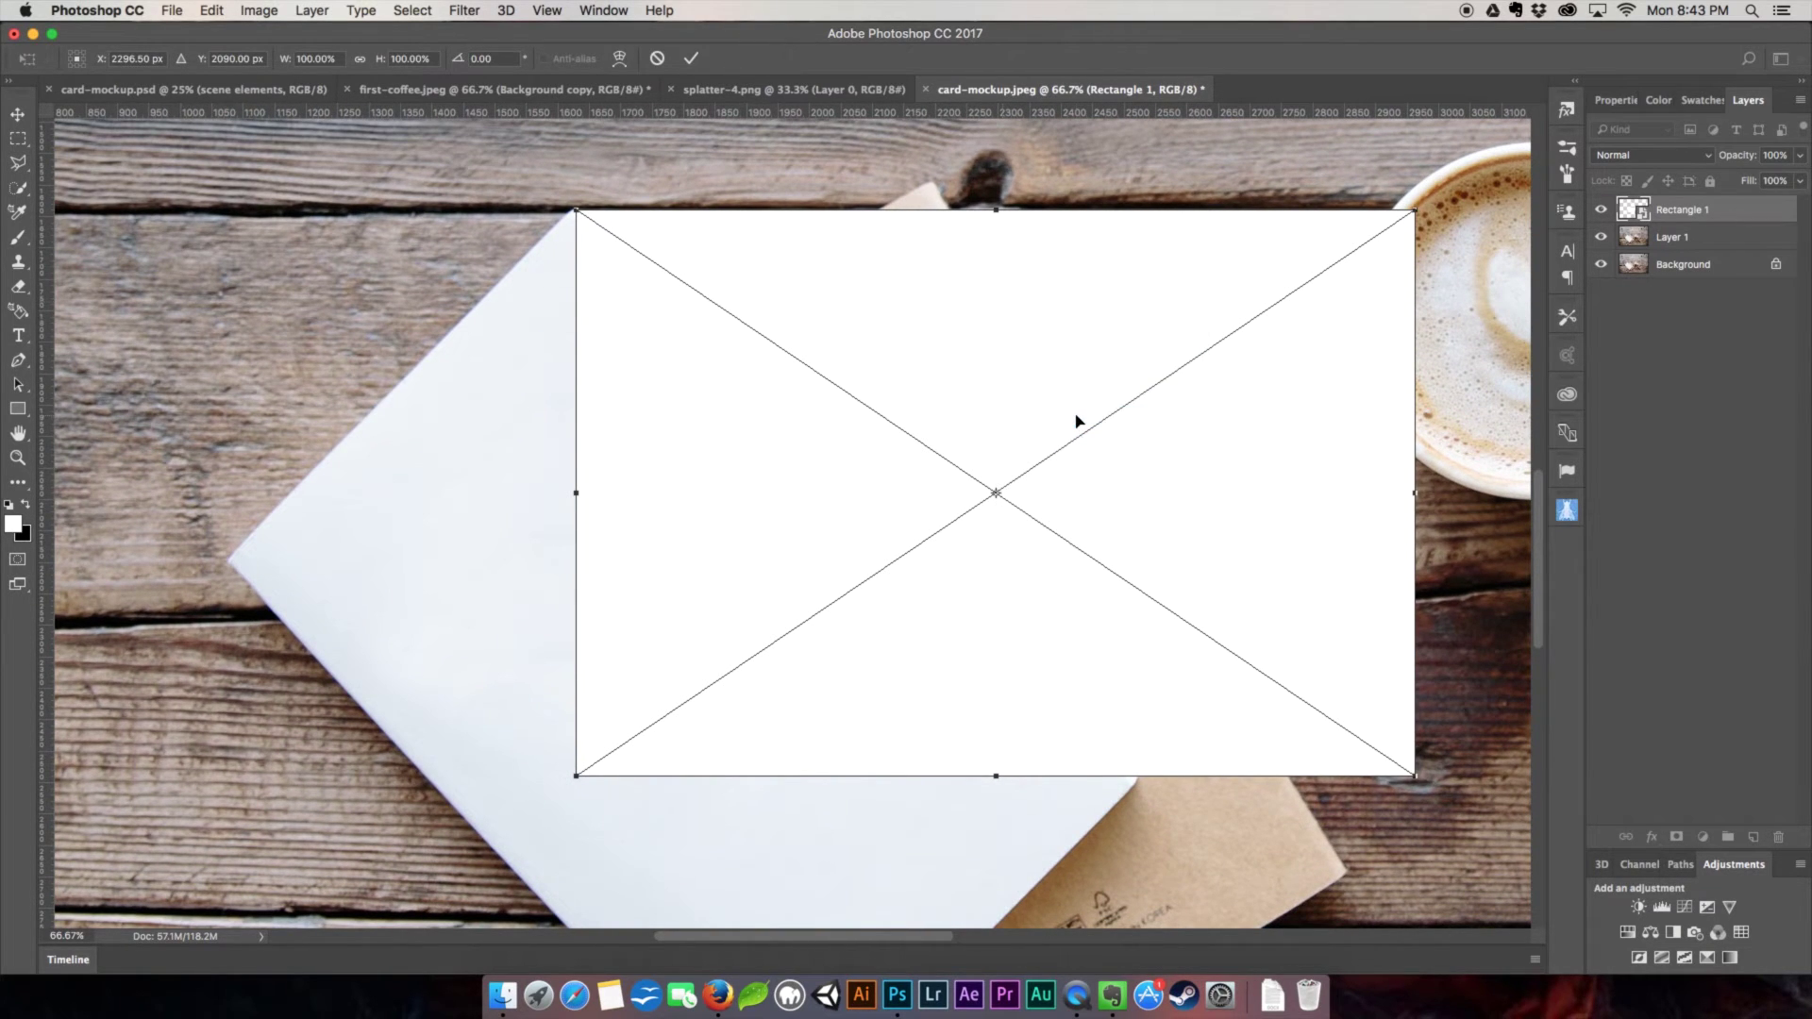
left_click(1413, 210)
left_click_drag(1414, 210, 1393, 298)
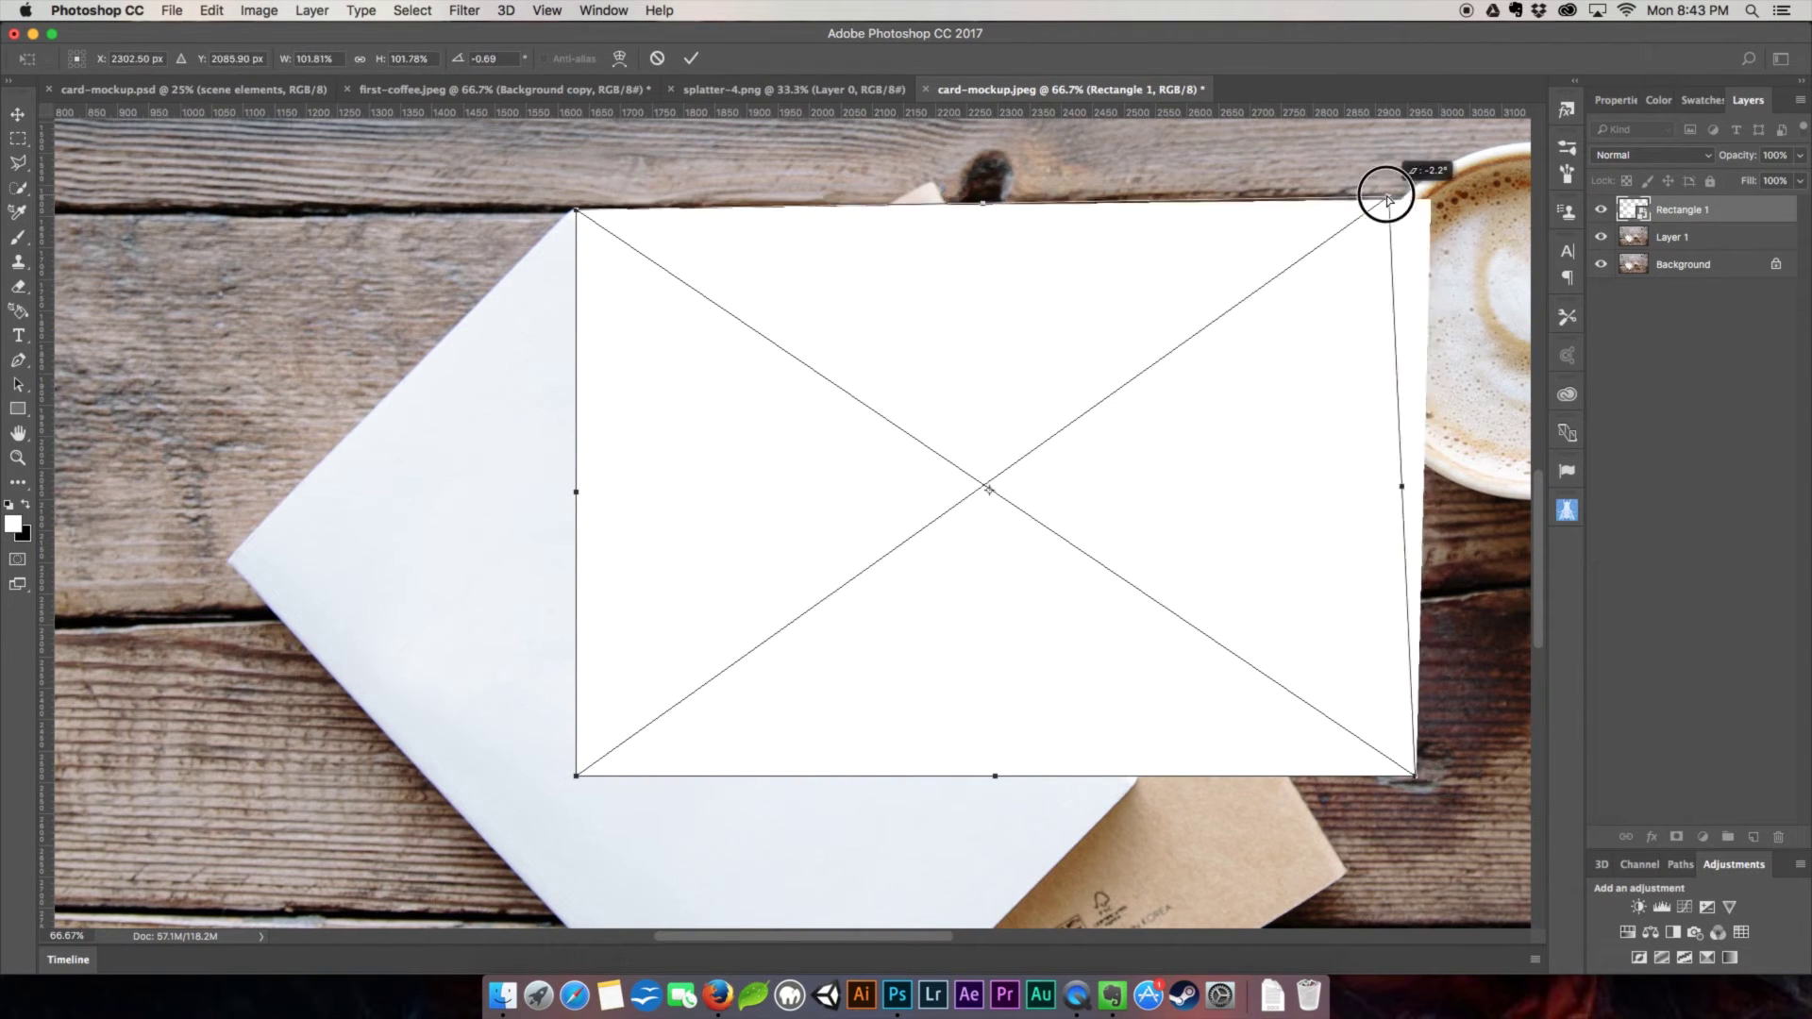
left_click_drag(1394, 299, 1376, 203)
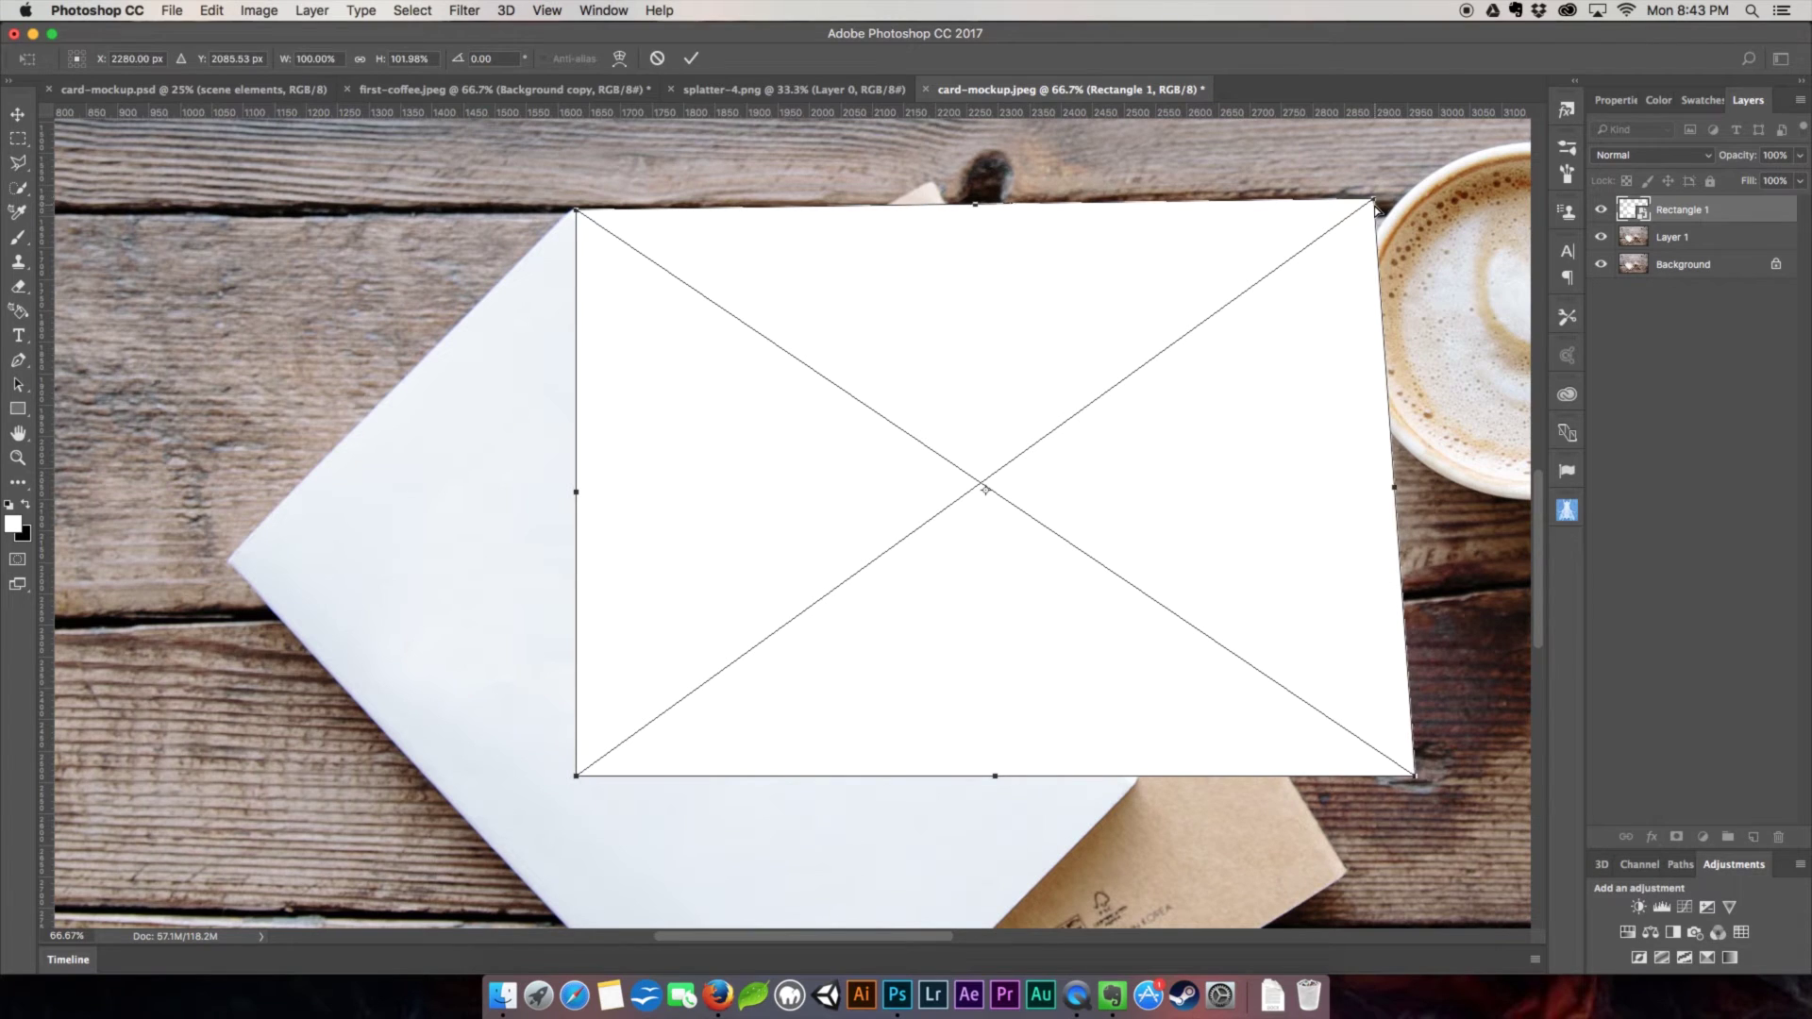
left_click(1802, 157)
left_click_drag(1795, 188, 1745, 188)
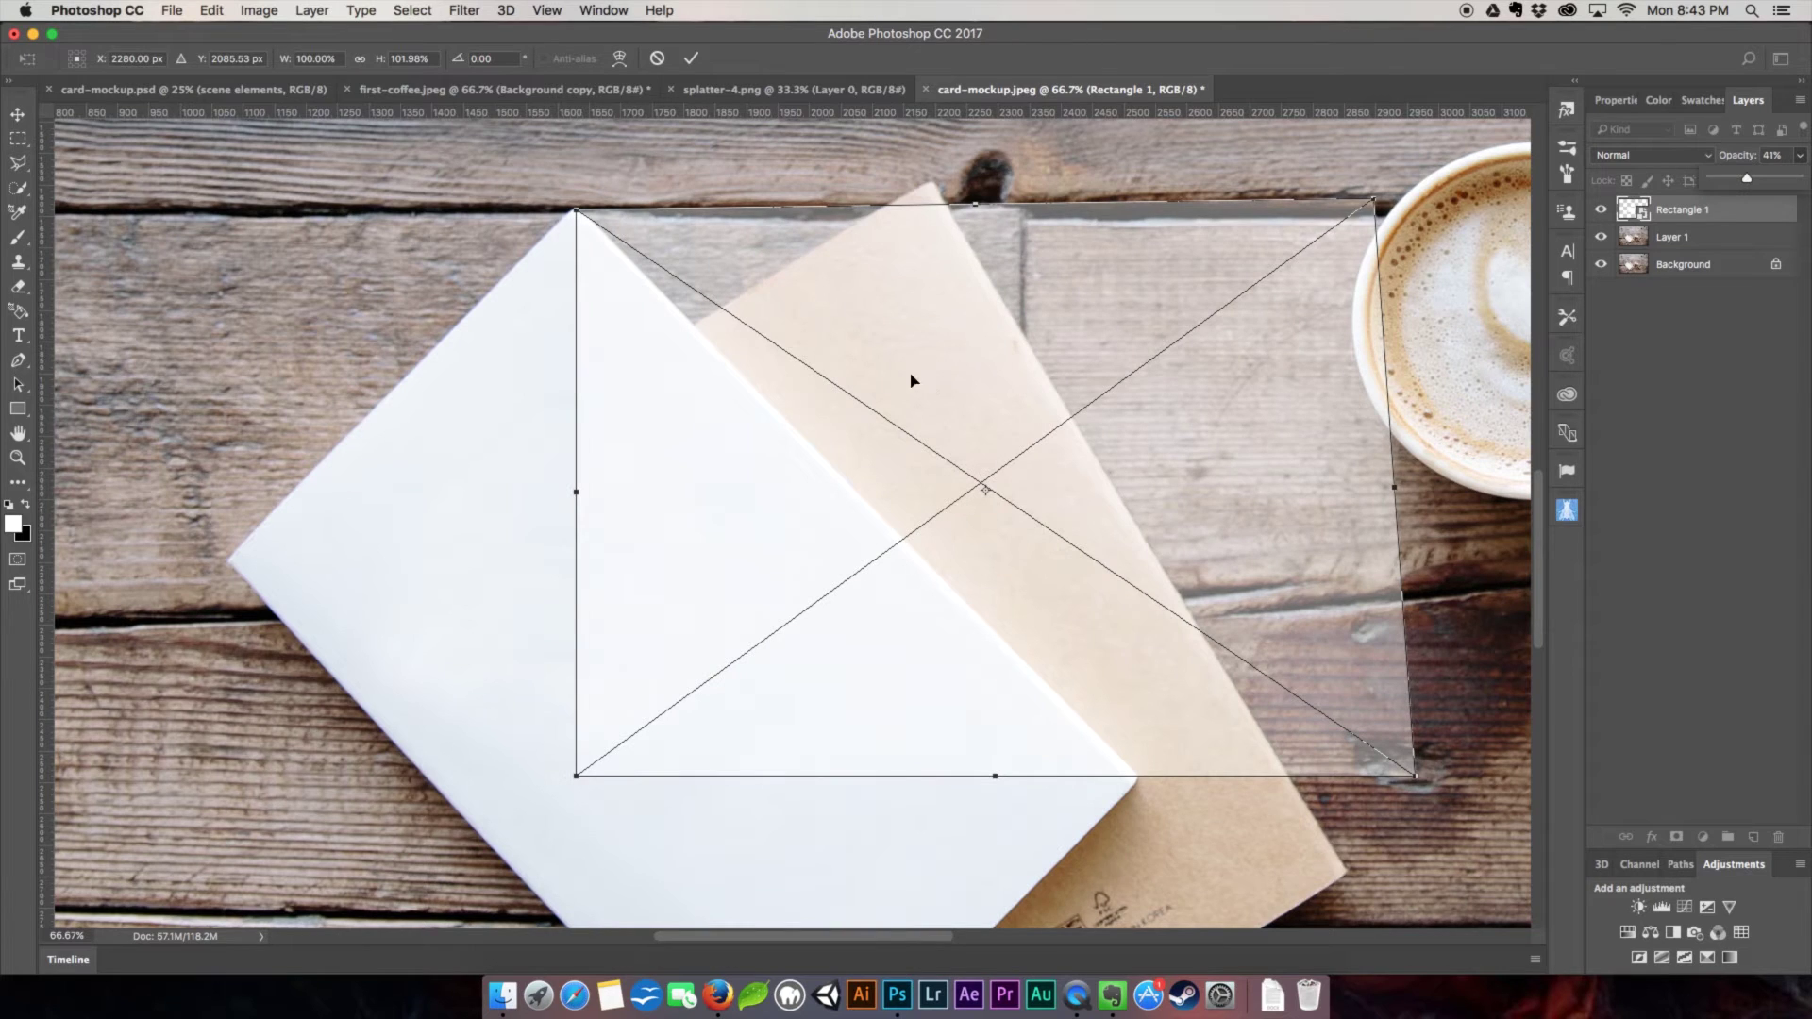
Pin each rectangle corner to the tilted card's corners and apply the distortion.
mouse_move(497, 627)
left_mouse_down()
mouse_move(904, 399)
mouse_move(1089, 498)
left_mouse_up()
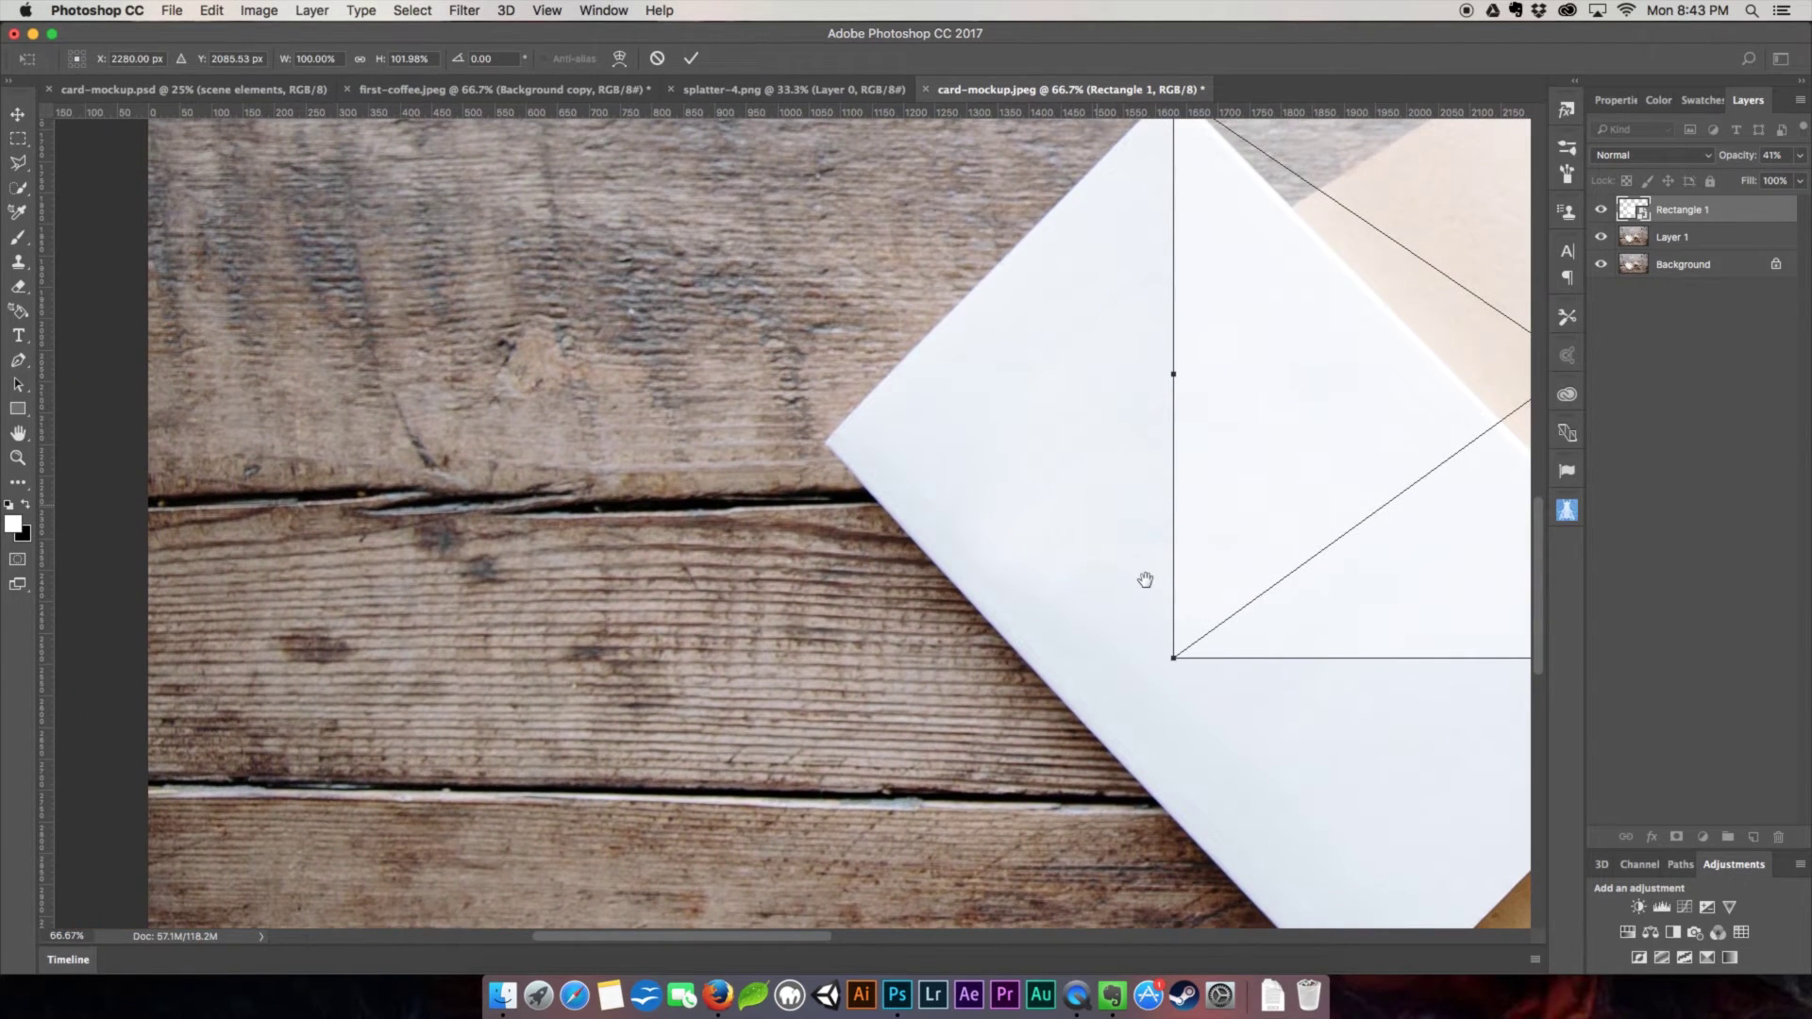
mouse_move(1175, 659)
left_mouse_down()
mouse_move(959, 578)
mouse_move(873, 486)
mouse_move(823, 464)
mouse_move(821, 441)
left_mouse_up()
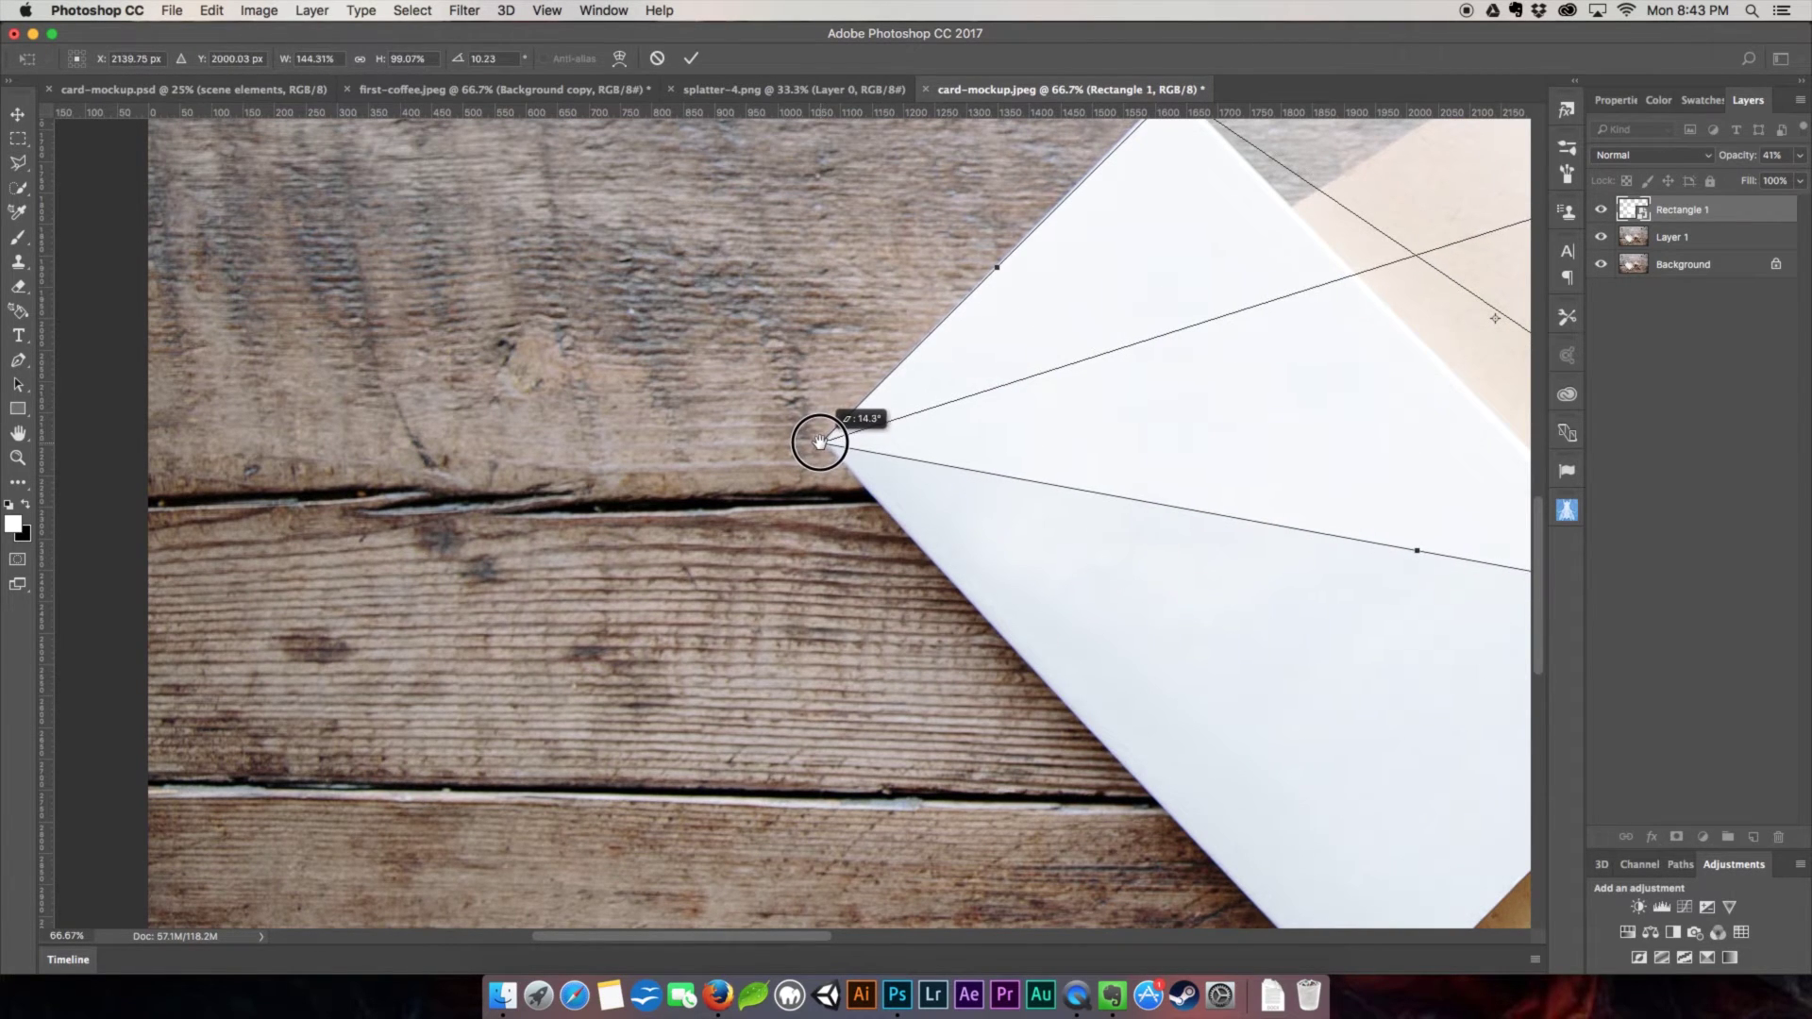
left_click_drag(822, 440, 820, 442)
left_click_drag(1083, 323, 835, 631)
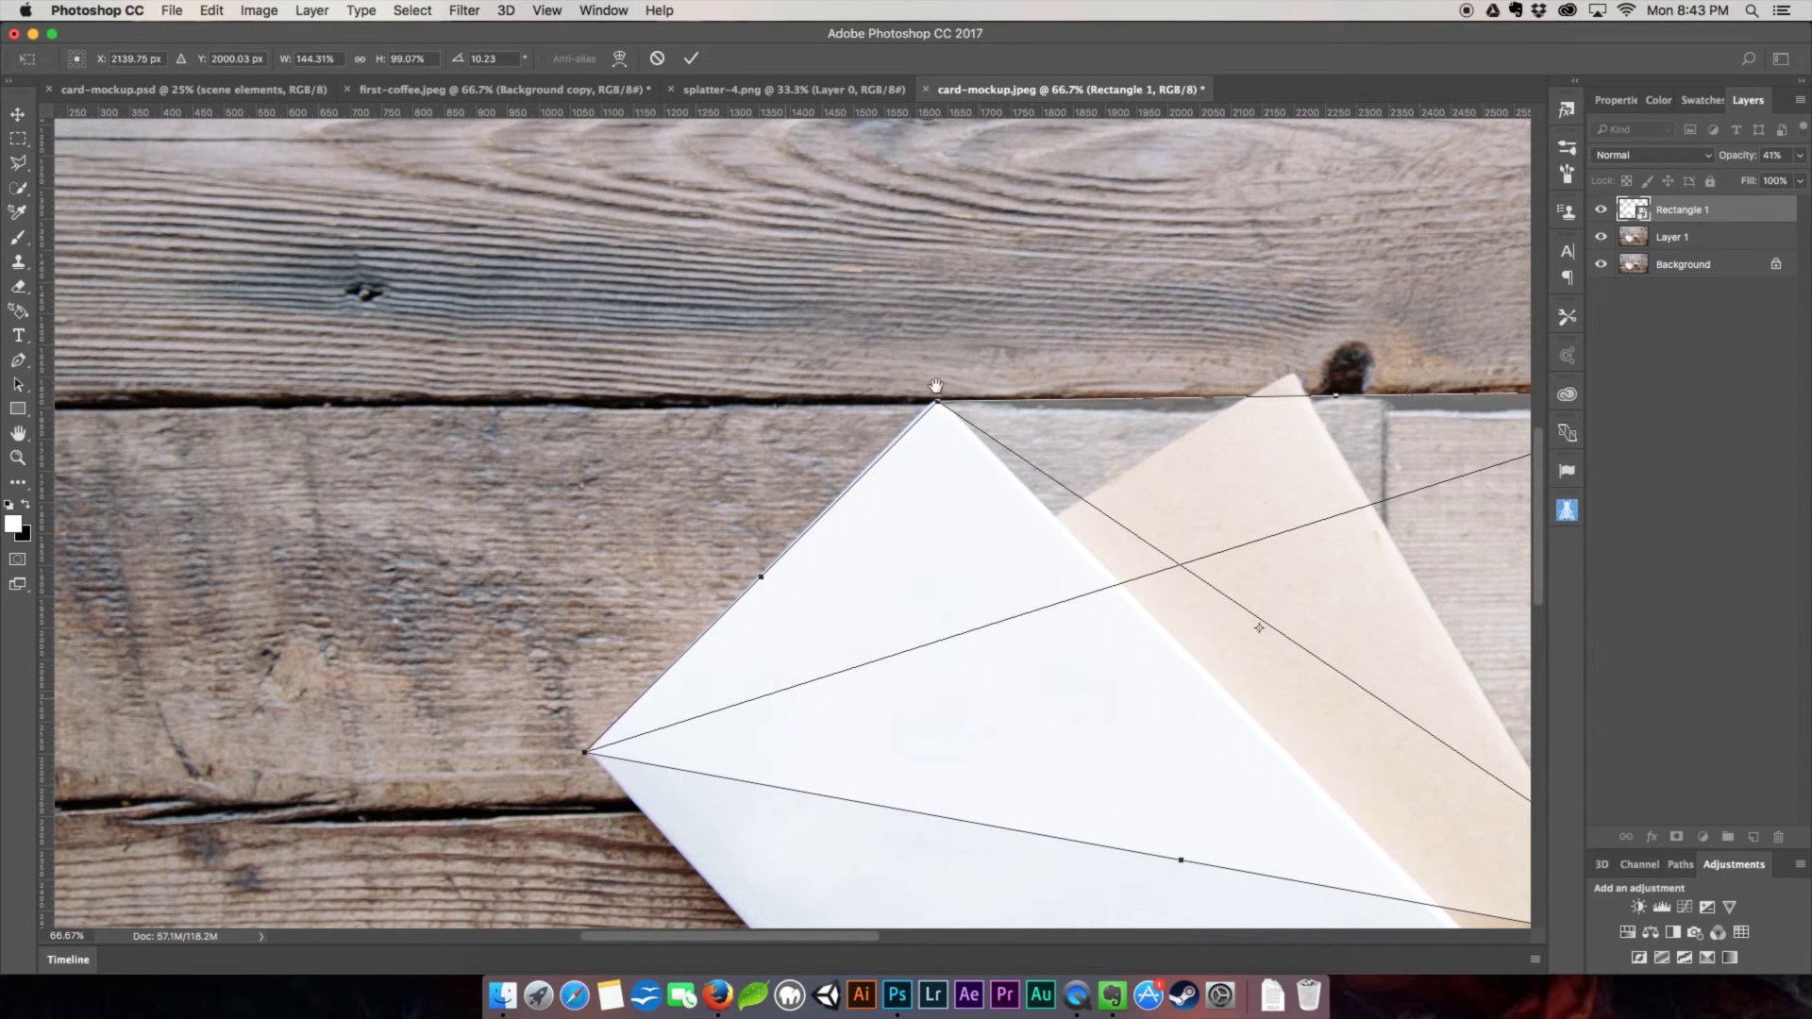
left_click_drag(936, 400, 931, 392)
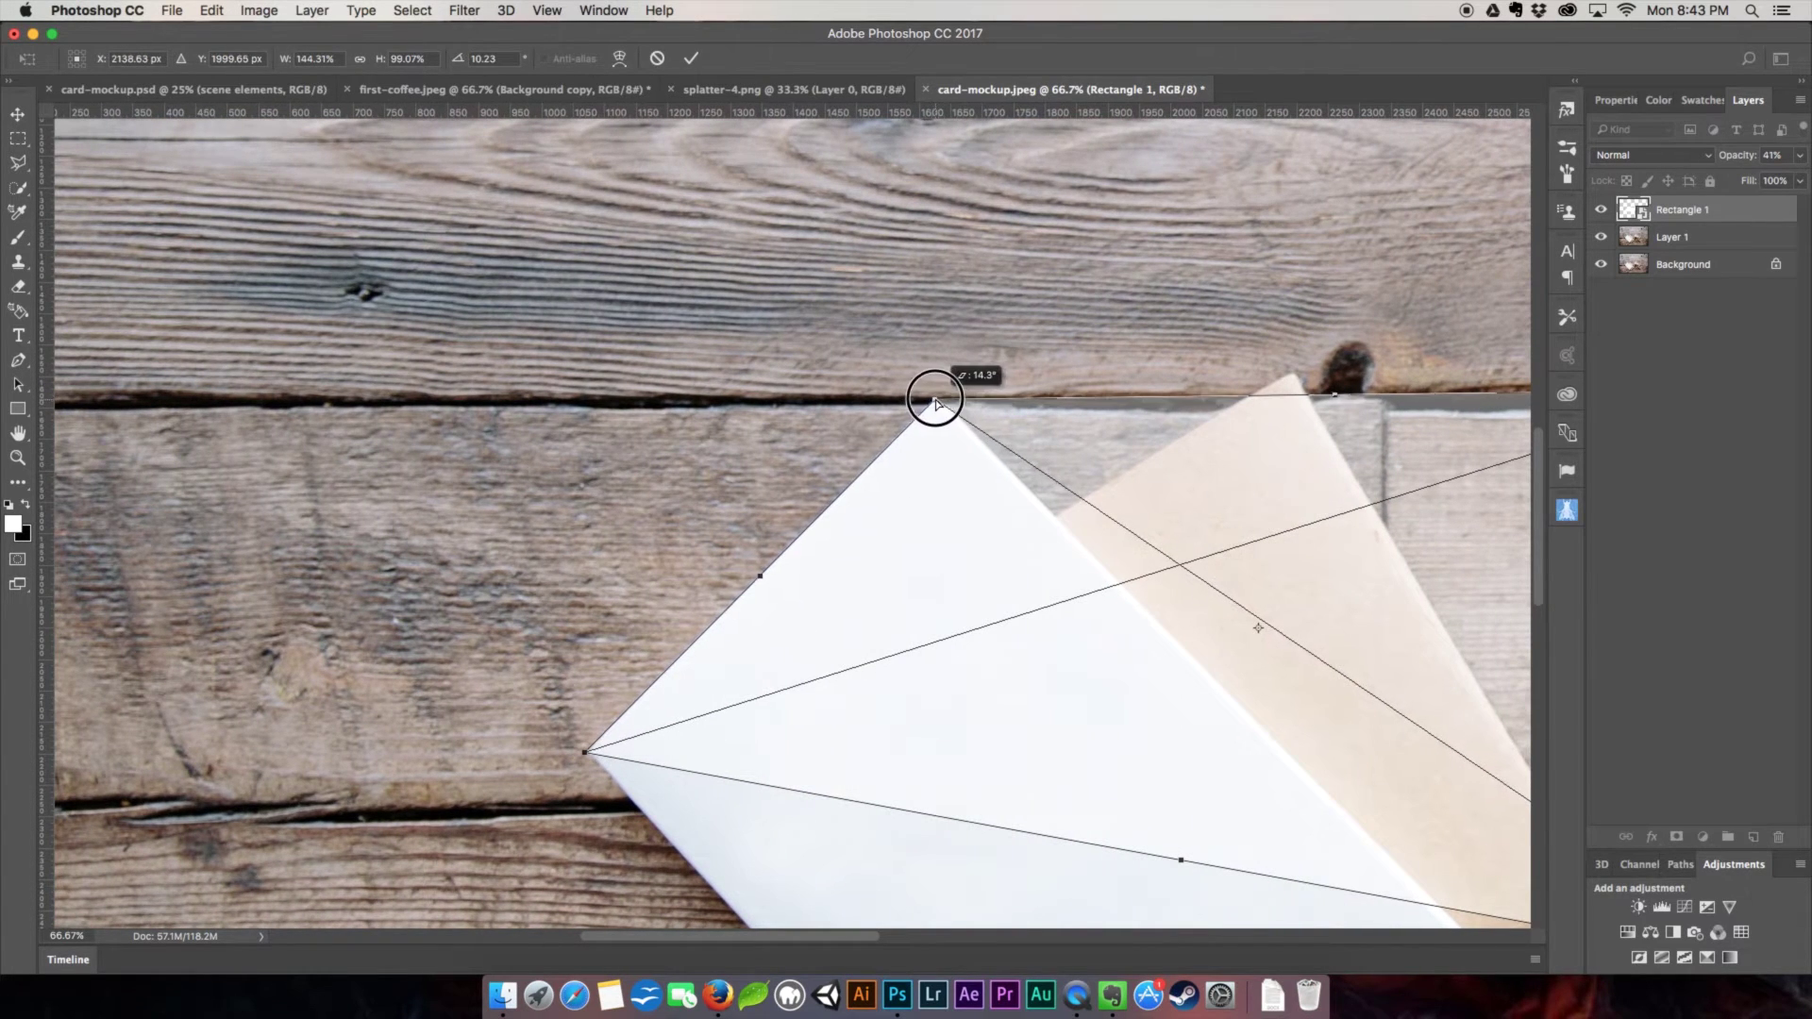
mouse_move(1246, 718)
left_mouse_down()
mouse_move(1055, 414)
mouse_move(1032, 344)
left_mouse_up()
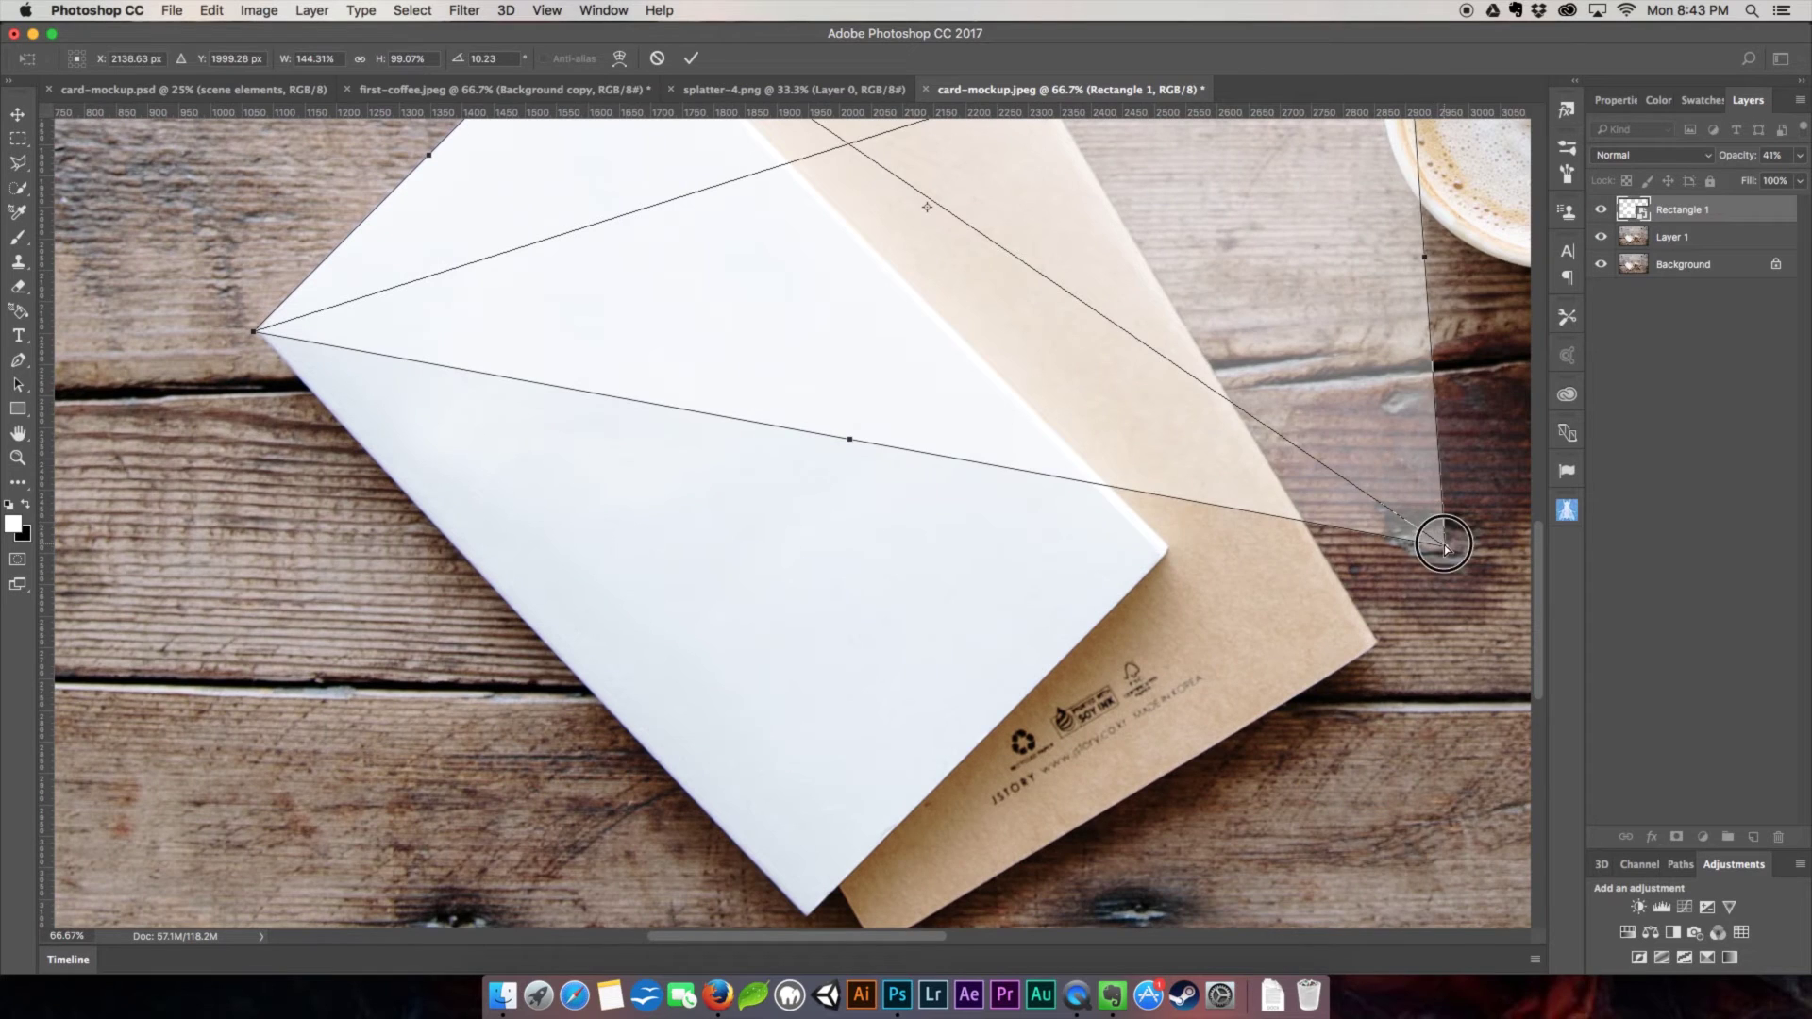
left_click_drag(1444, 530, 816, 910)
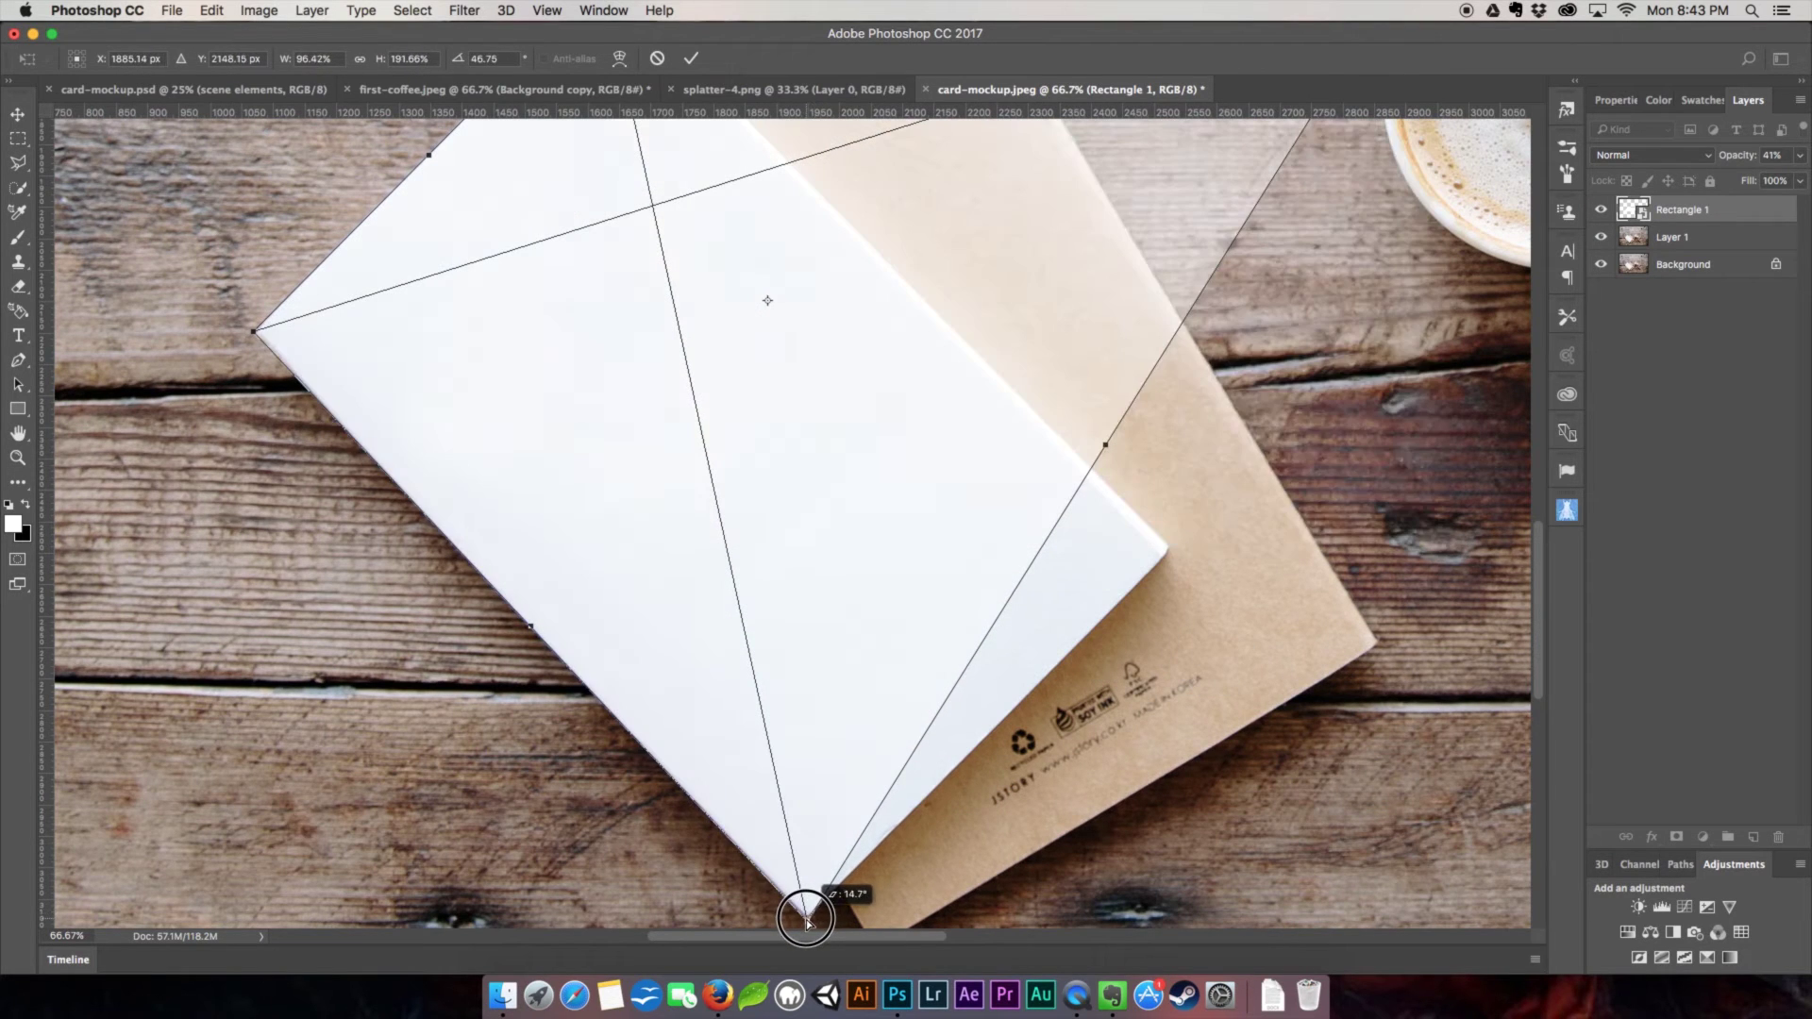
left_click_drag(1407, 324, 1382, 276)
left_click_drag(1362, 137, 1133, 716)
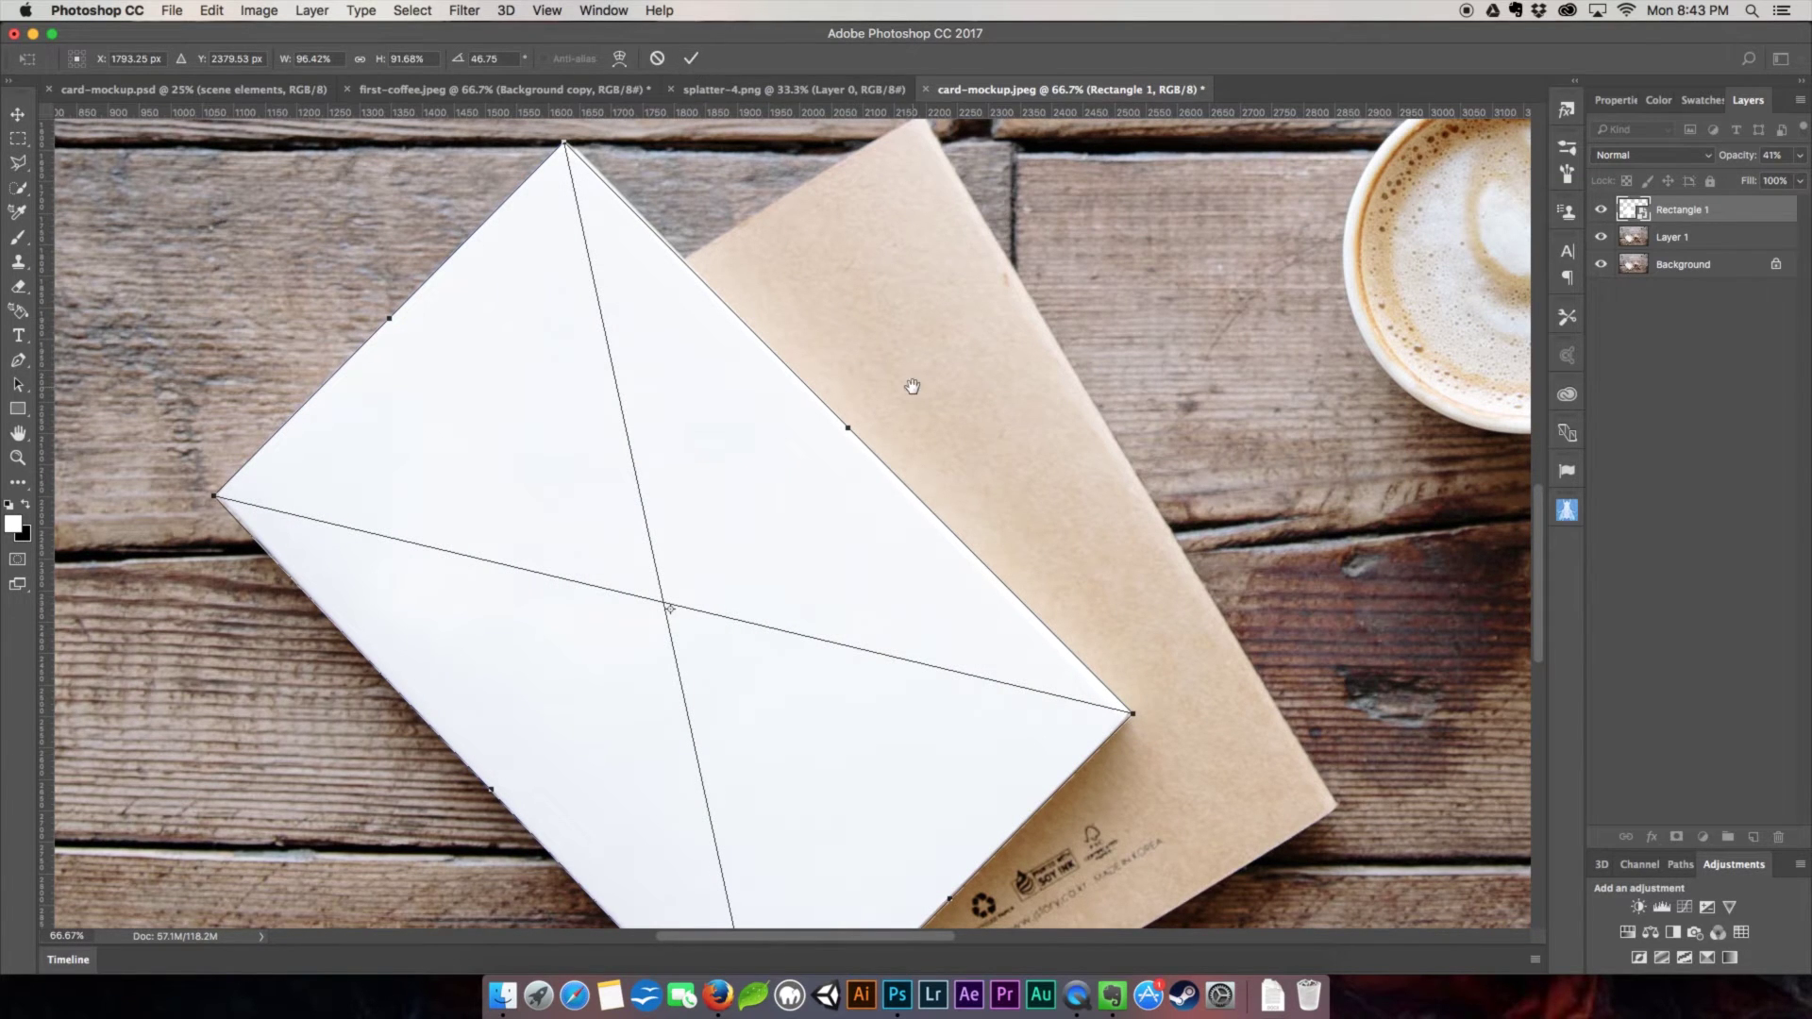
mouse_move(912, 385)
left_mouse_down()
mouse_move(1095, 217)
mouse_move(1089, 270)
left_mouse_up()
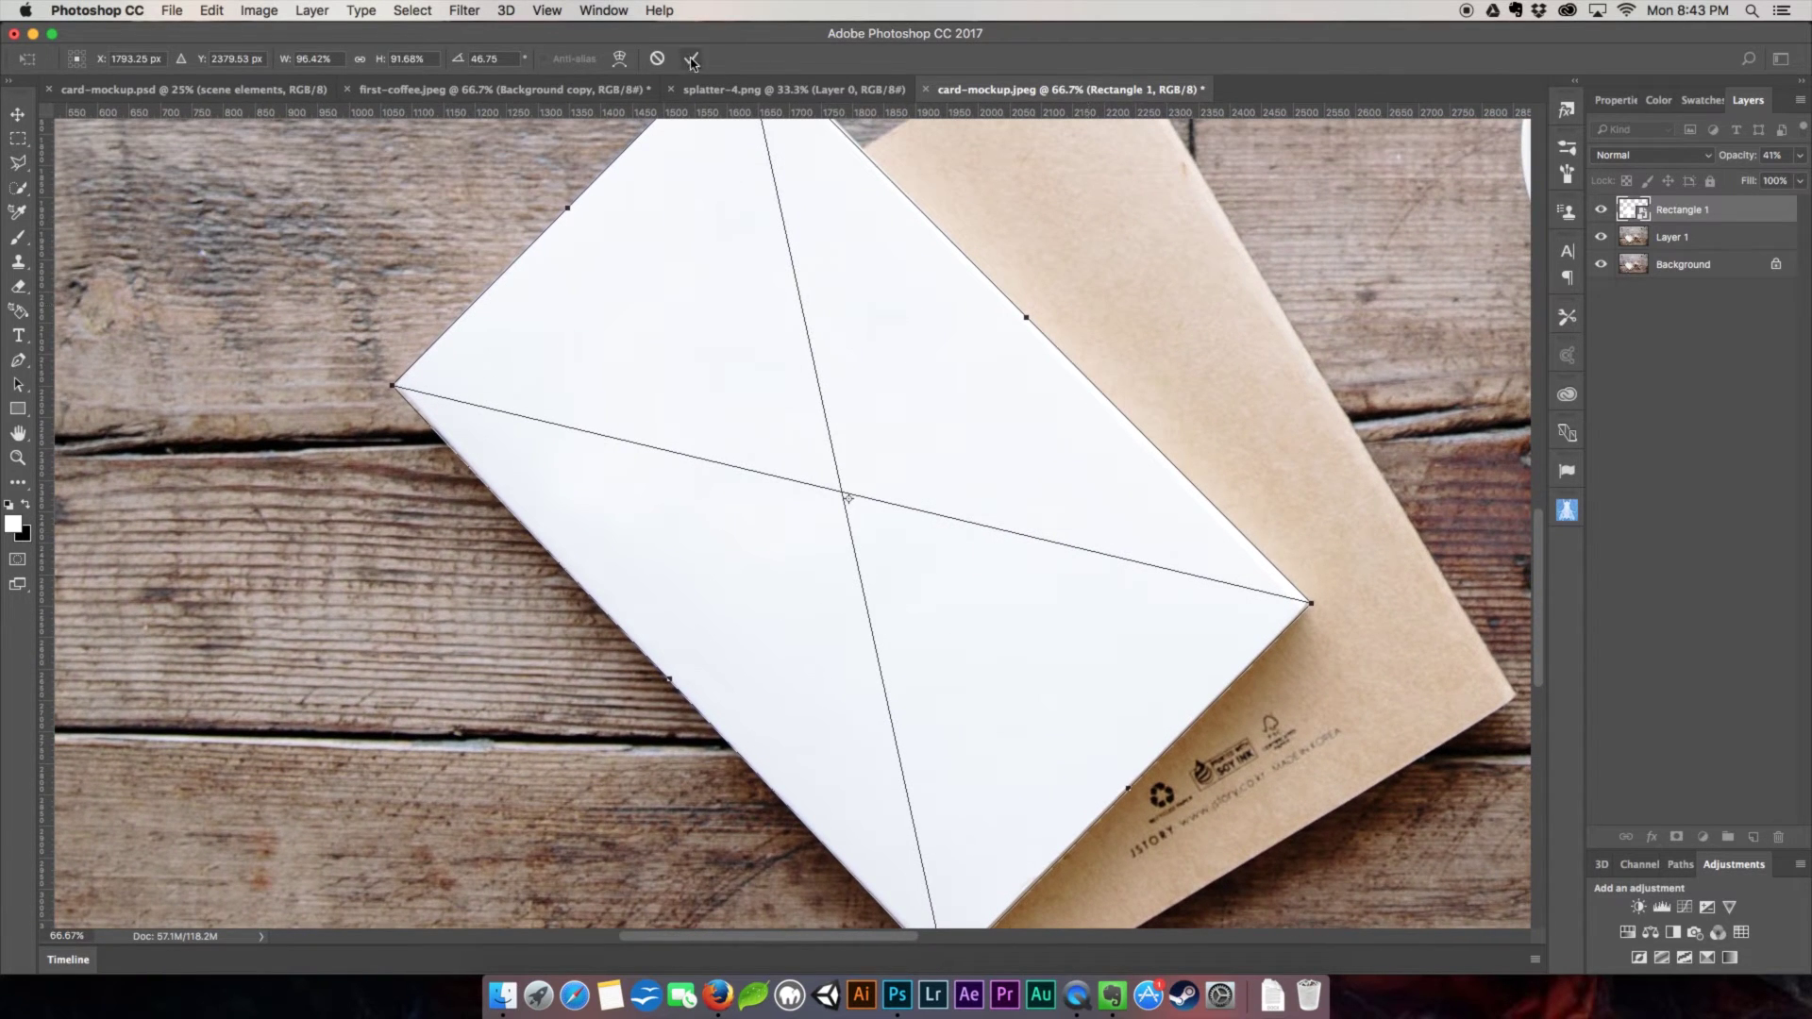
left_click(691, 62)
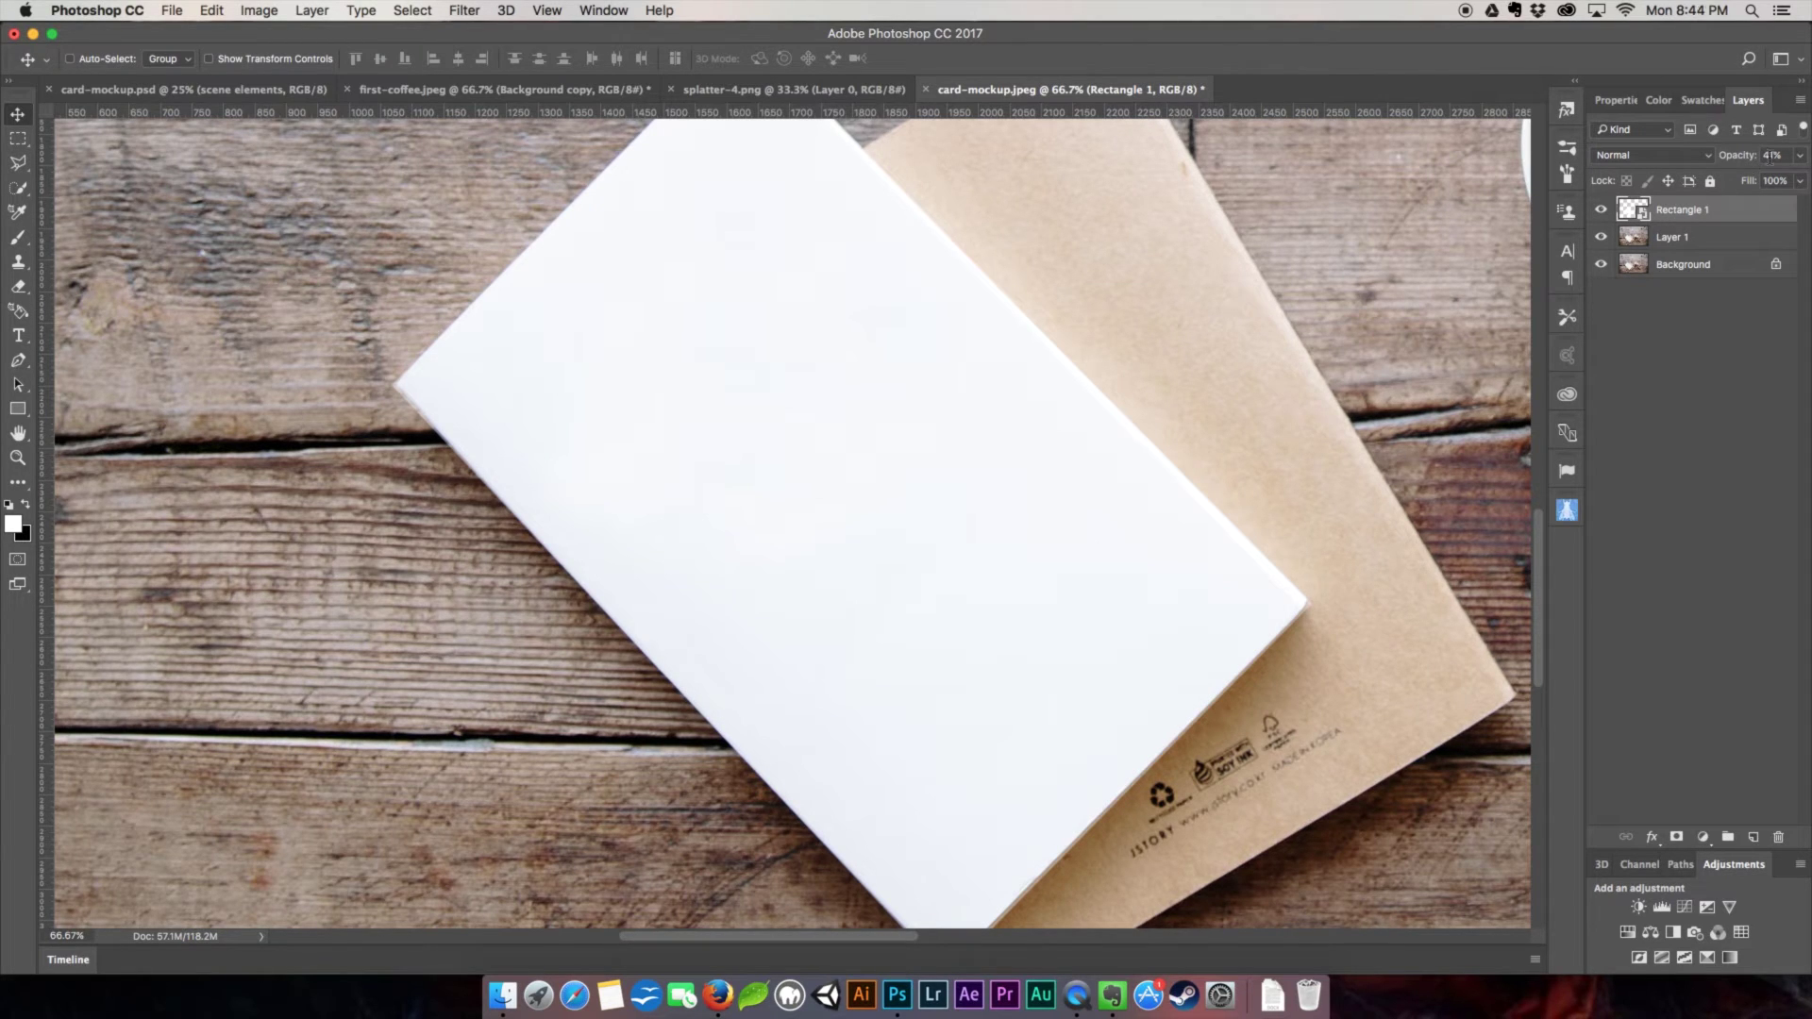
Restore Rectangle 1 to 100% opacity and zoom out to the whole scene.
left_click(1800, 155)
left_click_drag(1748, 182, 1801, 182)
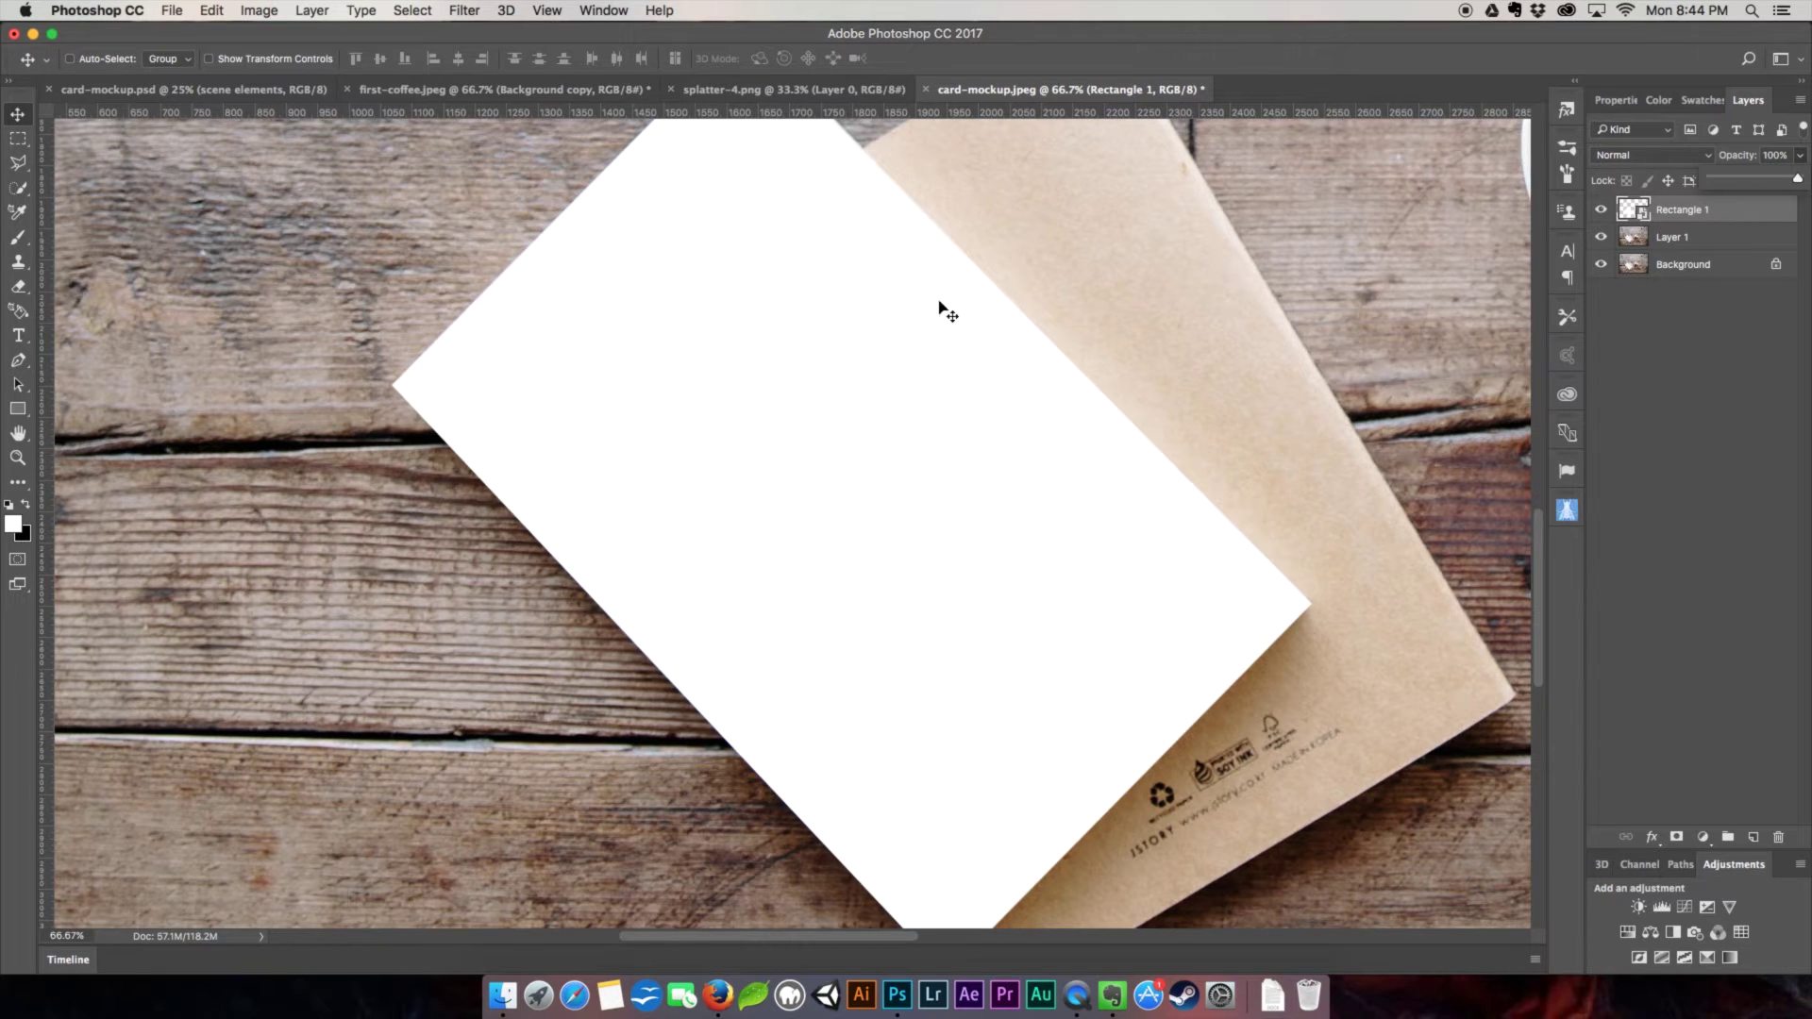
key("super+minus")
key("super+minus")
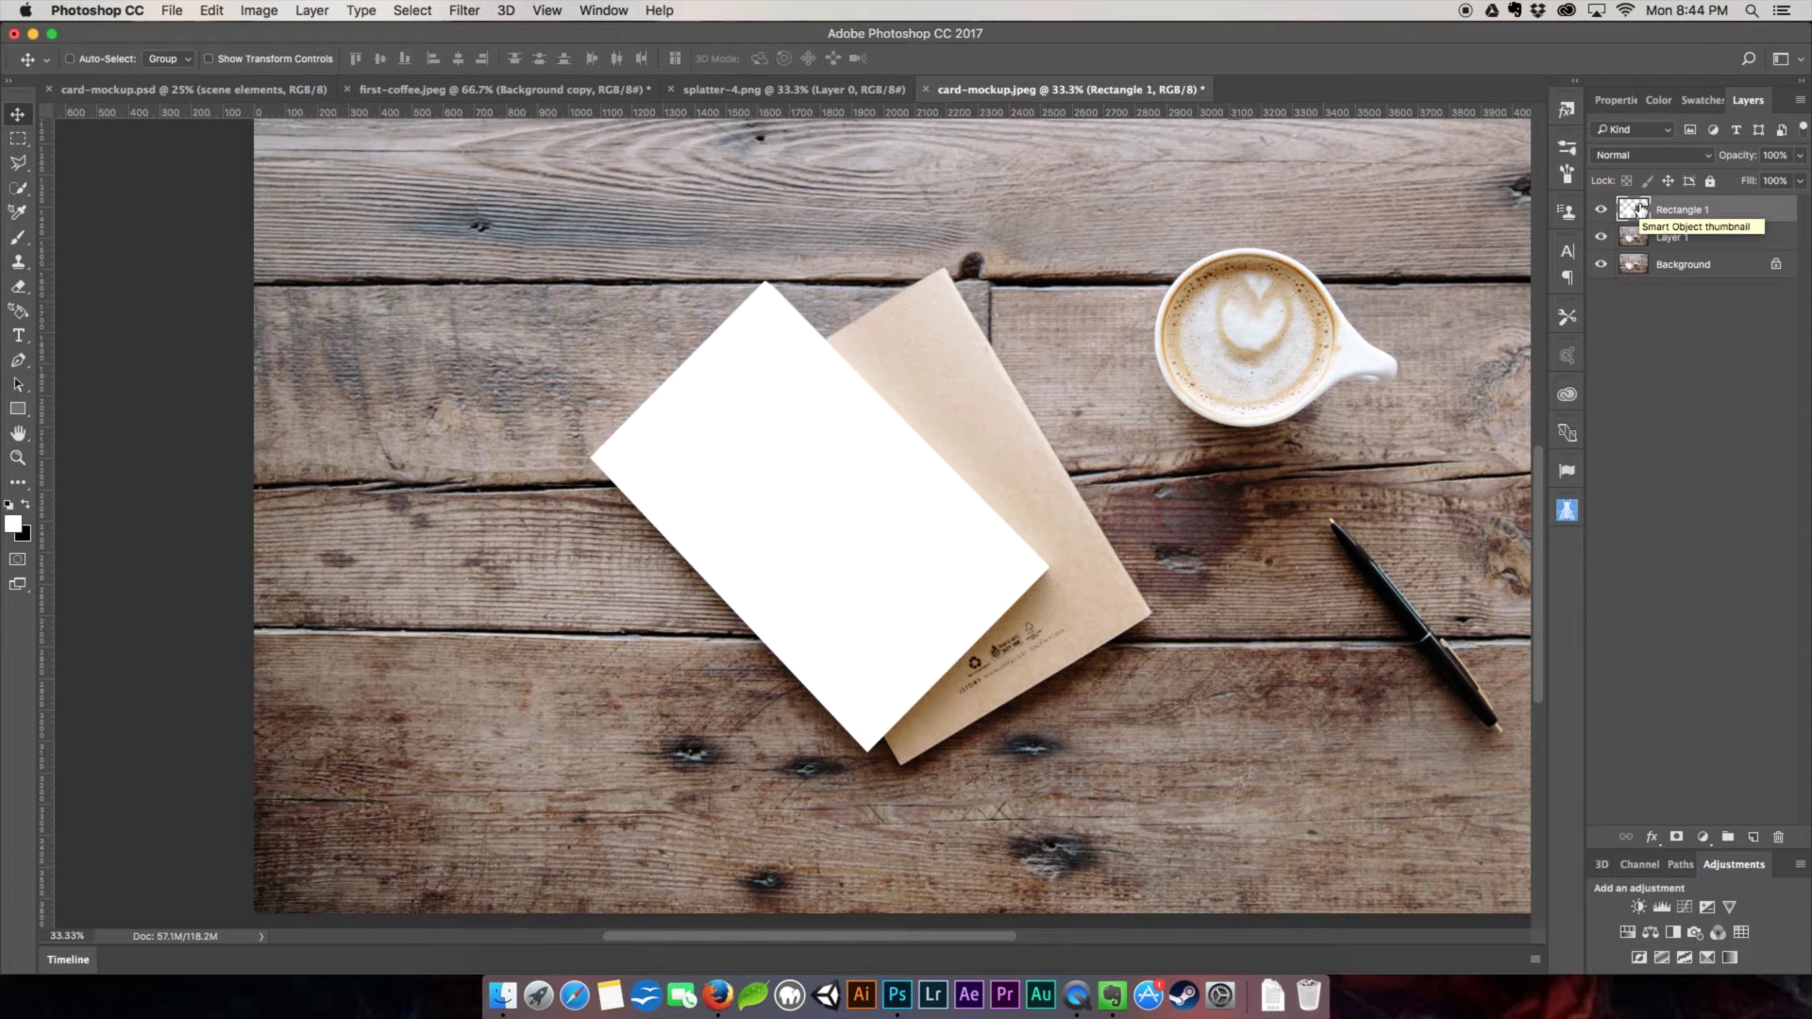
Check the lettering and finished-mockup tabs, then open Rectangle 1's smart object contents.
left_click(552, 91)
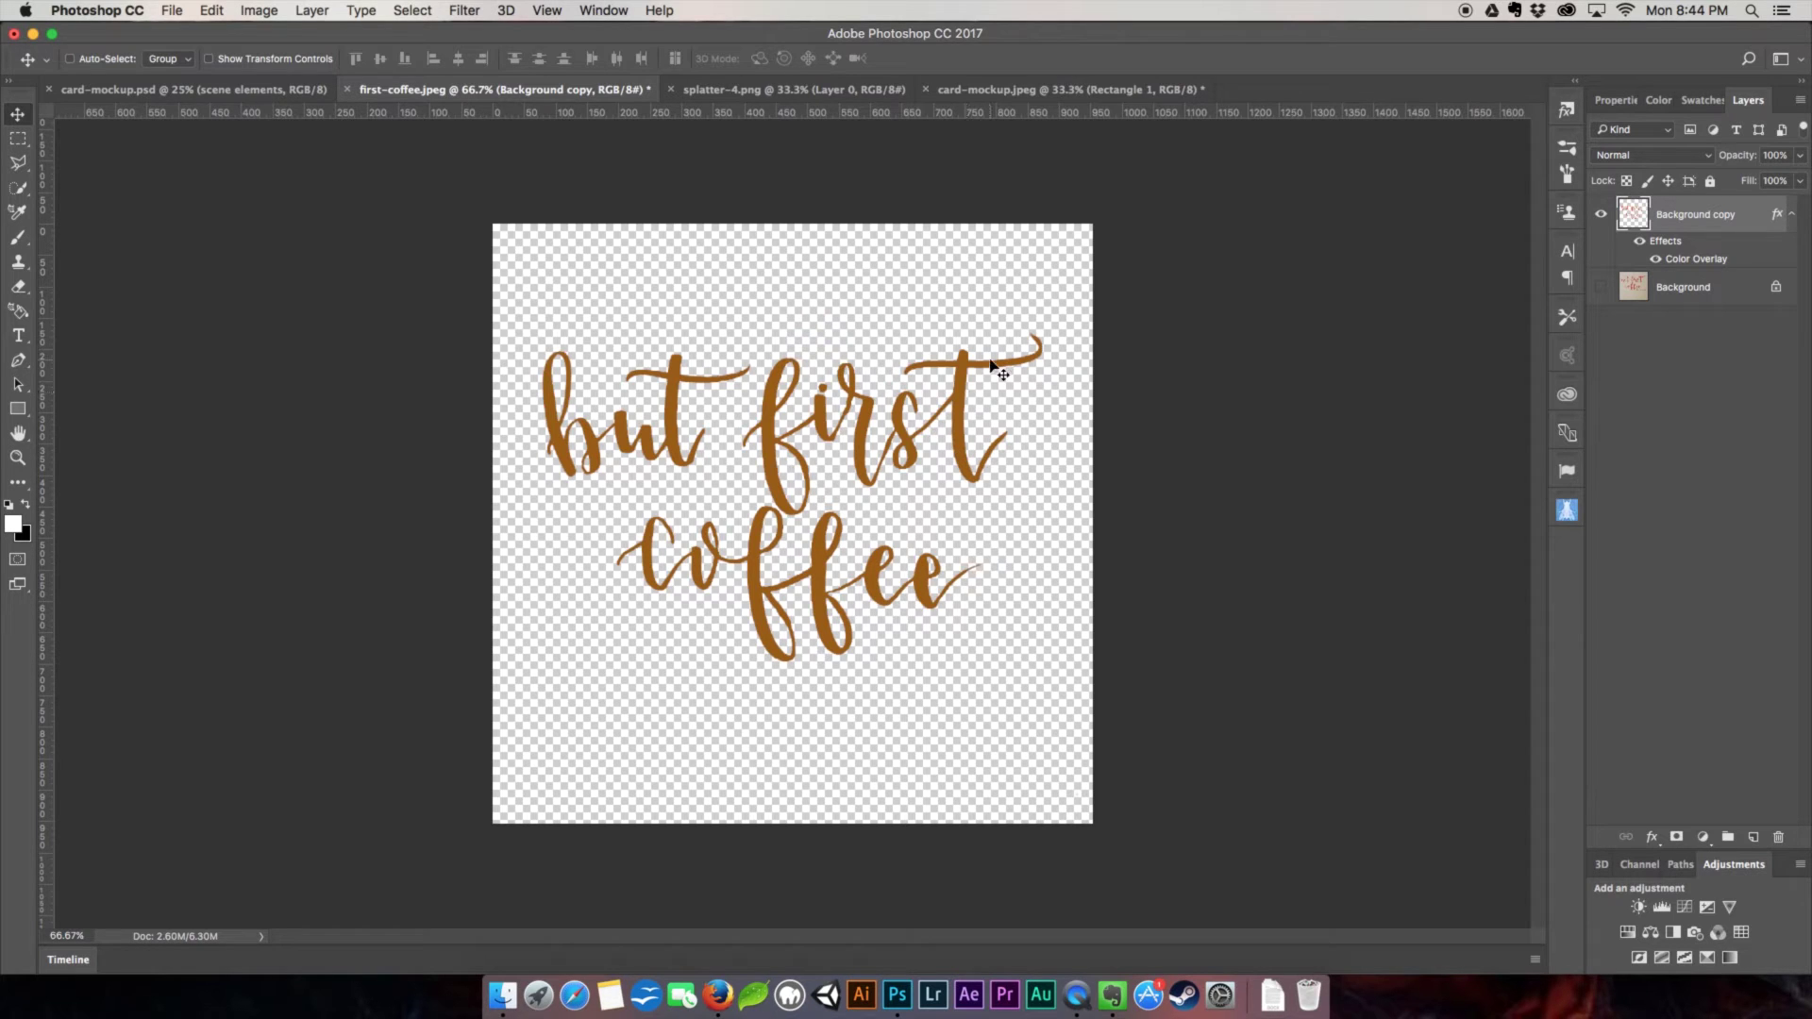
left_click(262, 90)
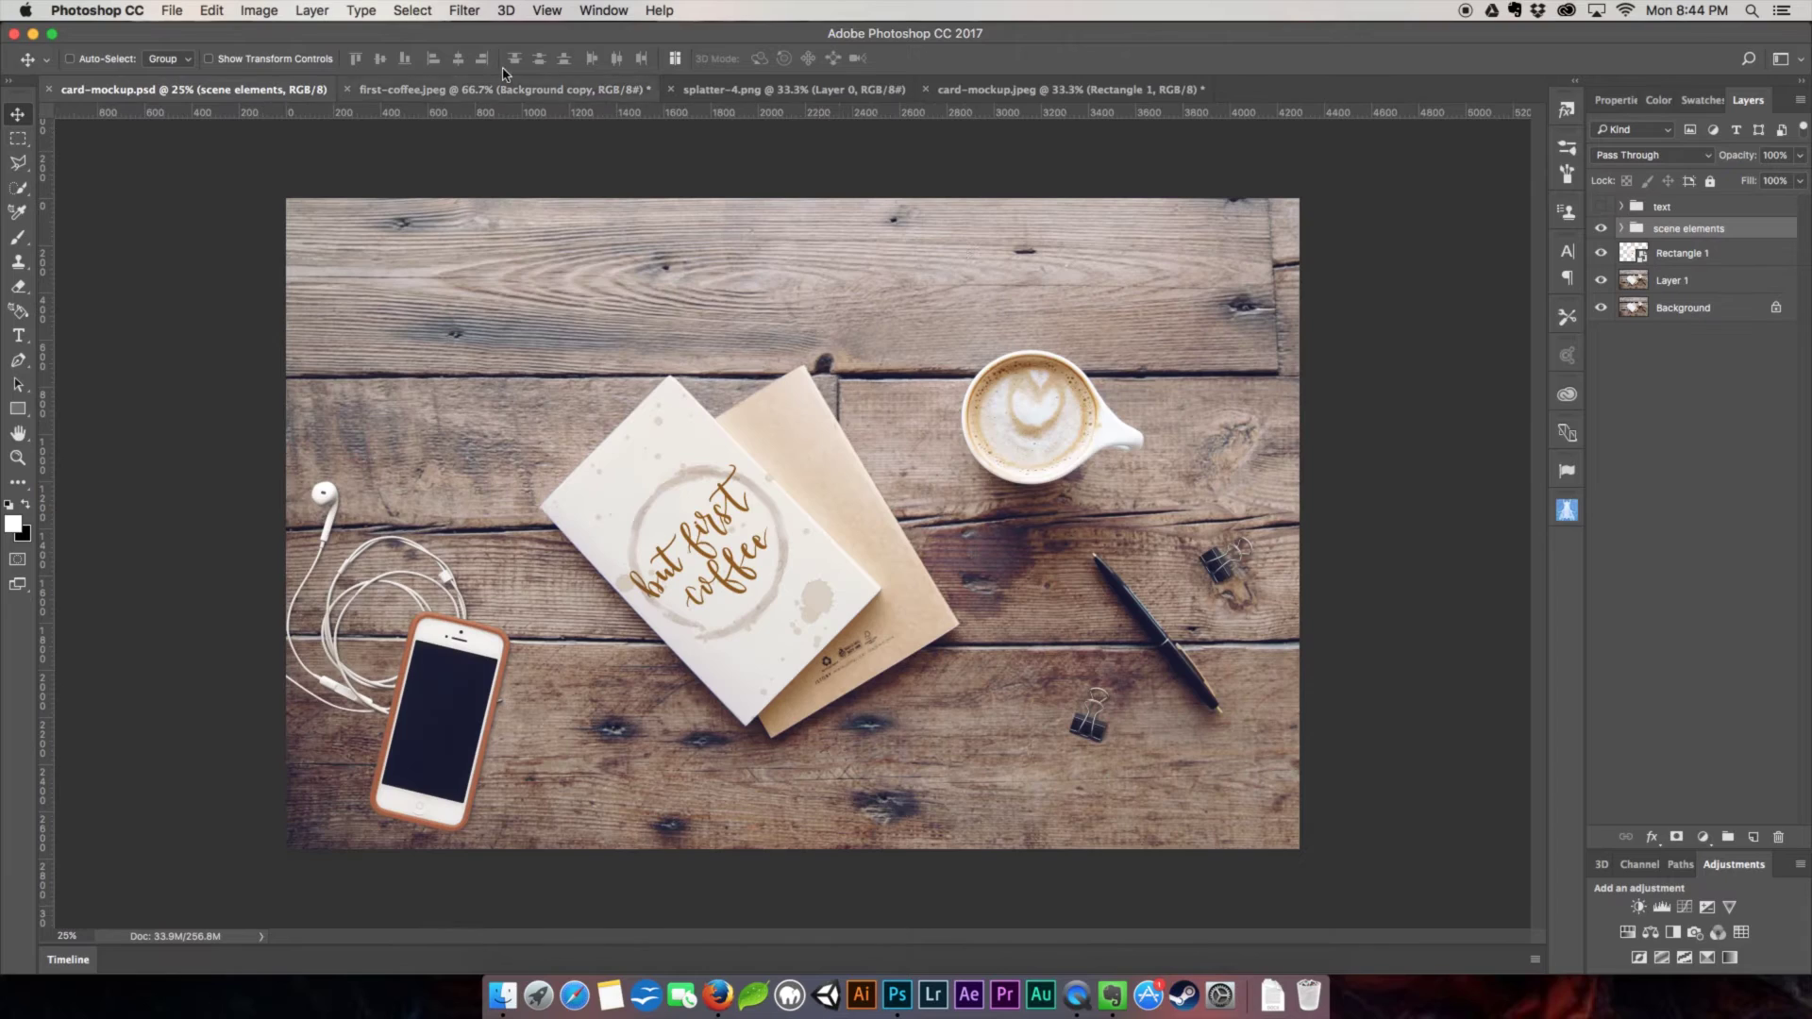
left_click(1100, 88)
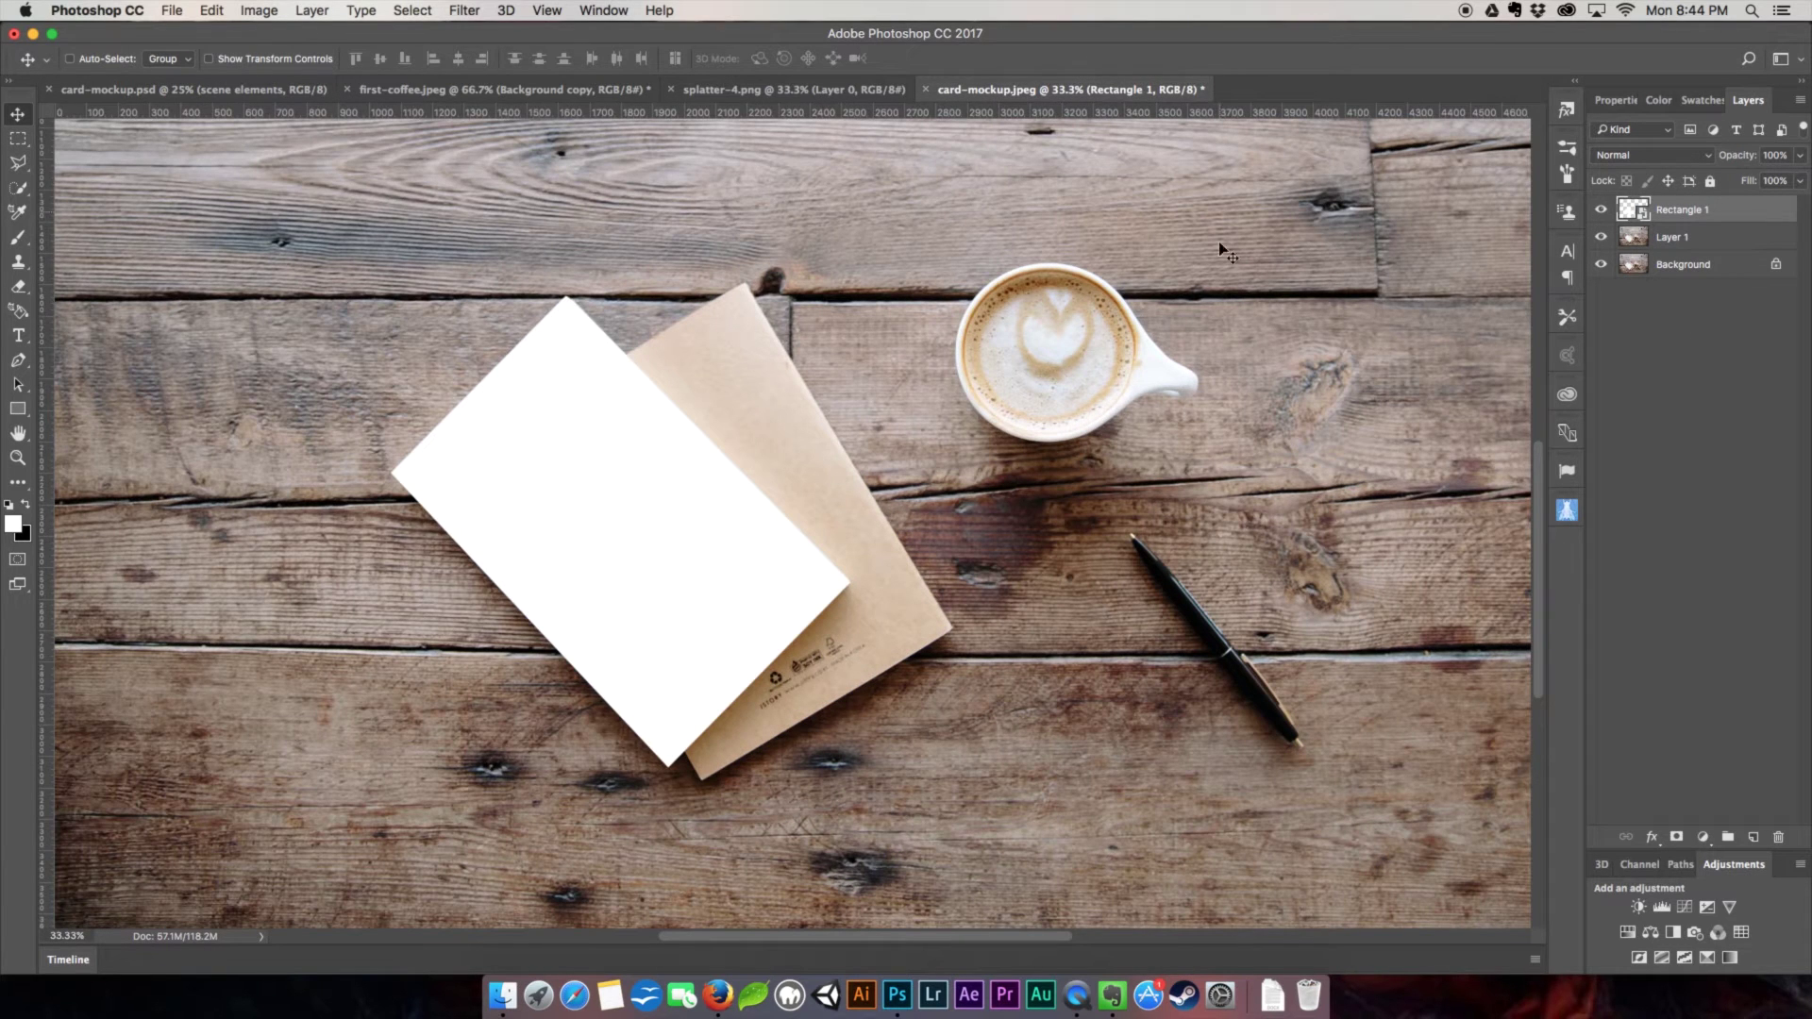
double_click(1640, 212)
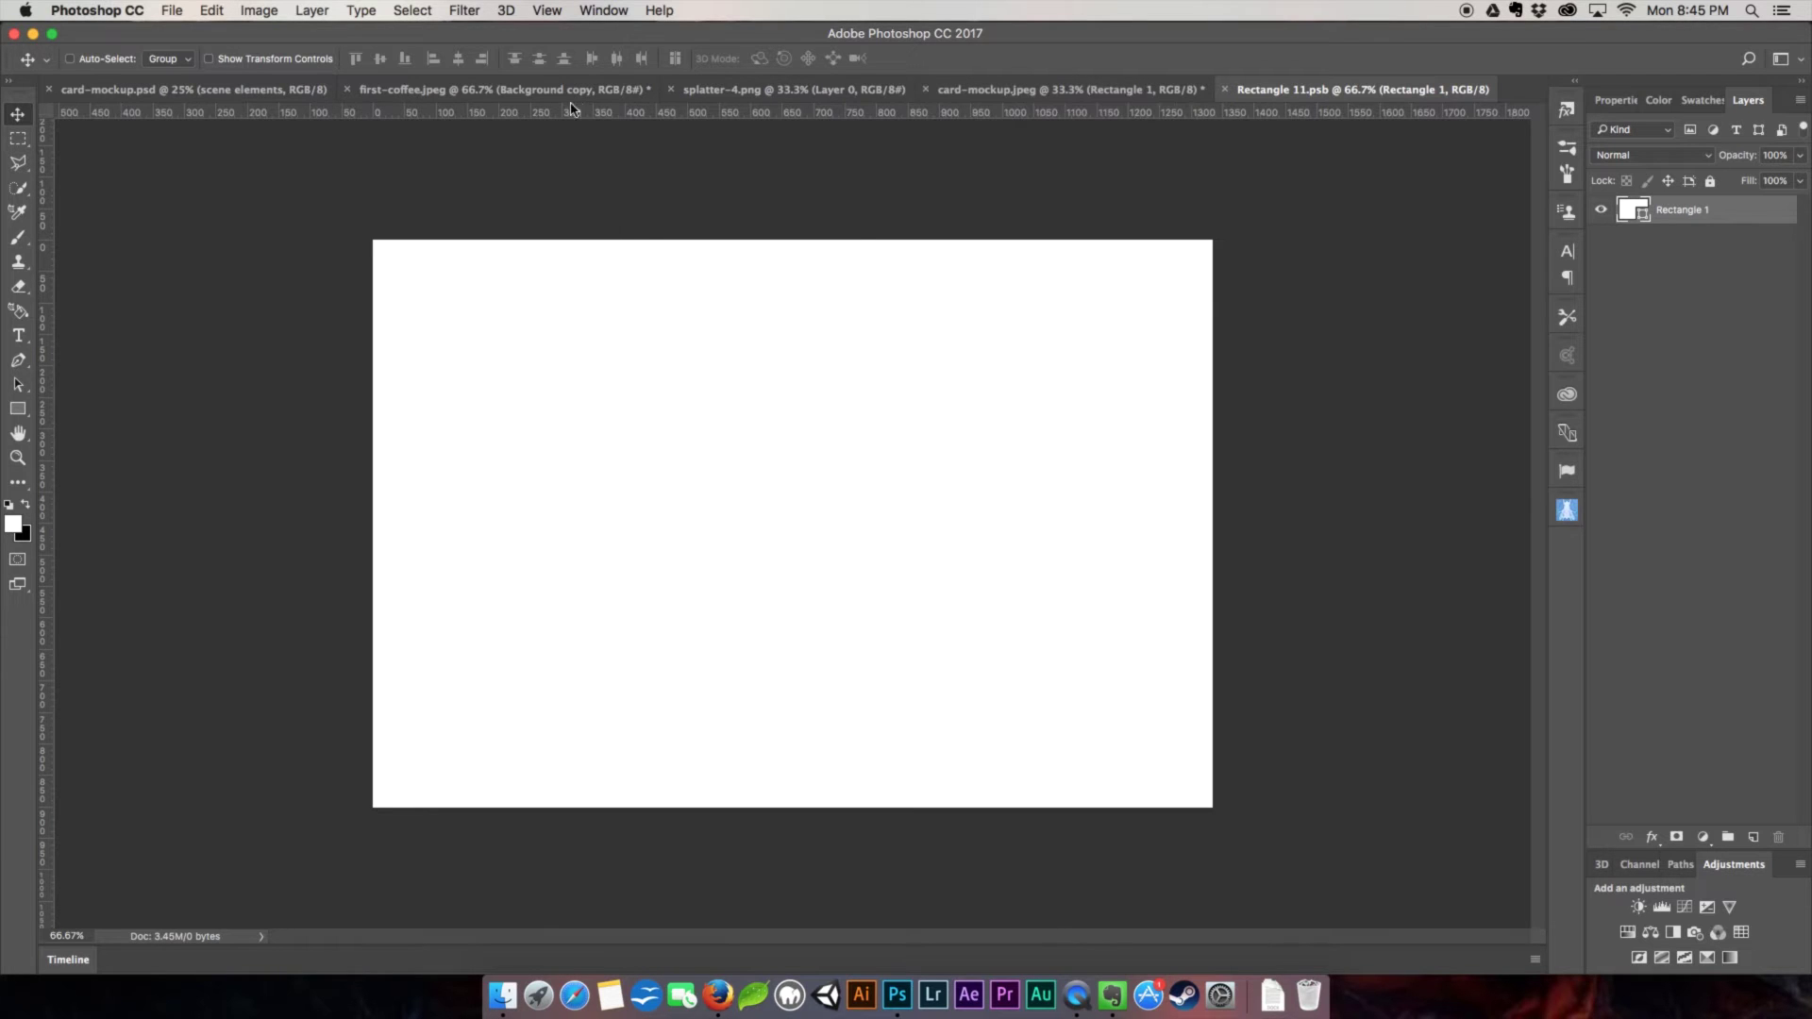
Drag the 'but first coffee' lettering from first-coffee.jpeg onto the Rectangle 11.psb canvas and centre it.
left_click(539, 89)
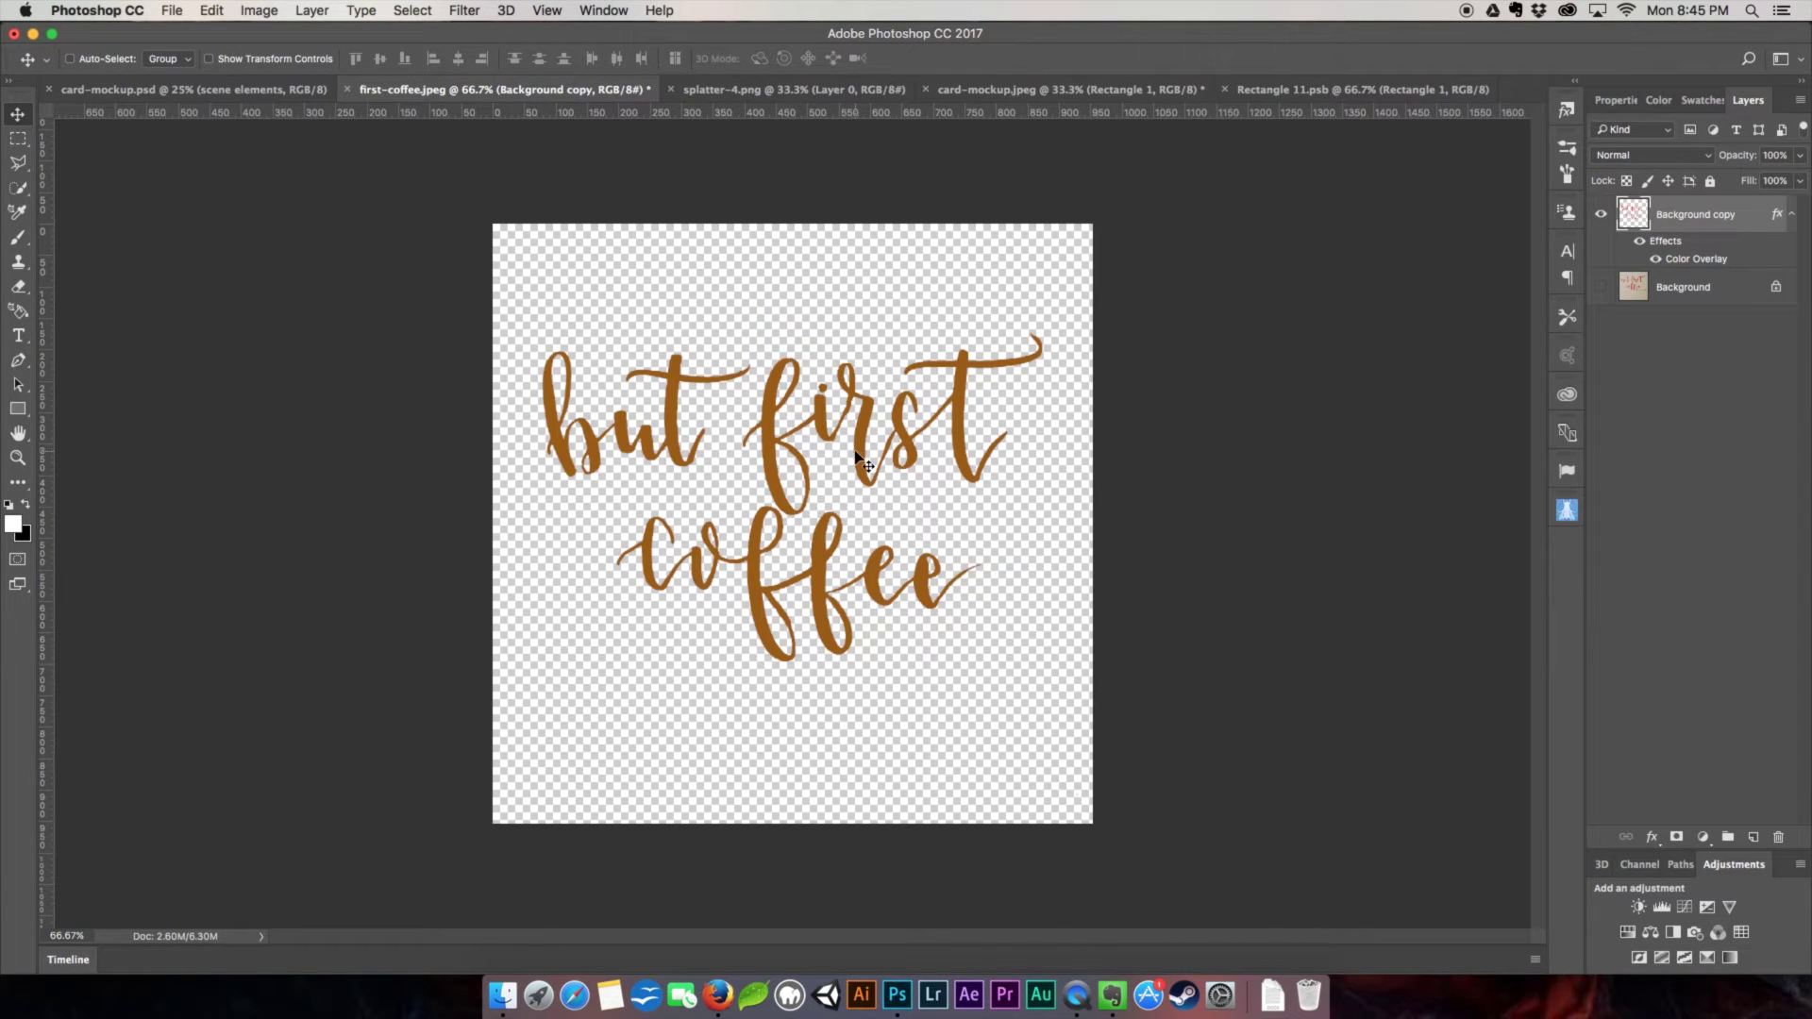
left_click_drag(856, 451, 1353, 91)
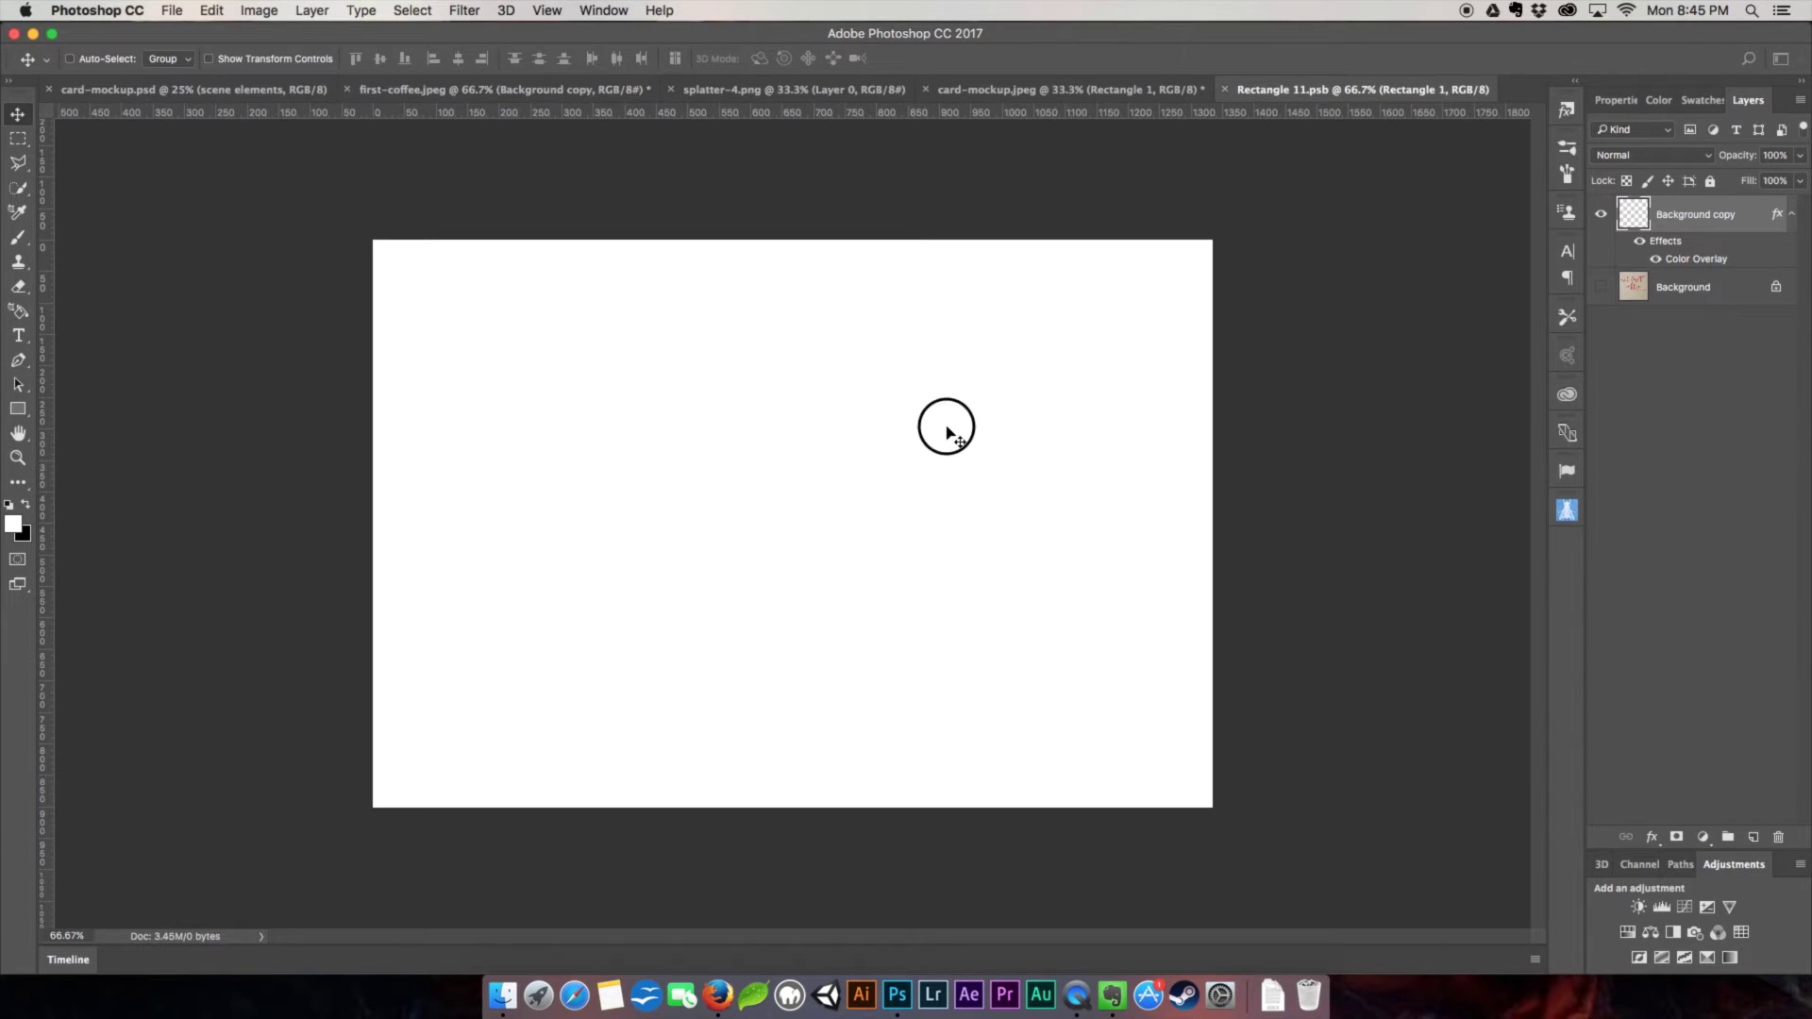
mouse_move(1354, 91)
left_mouse_down()
mouse_move(791, 570)
mouse_move(858, 473)
left_mouse_up()
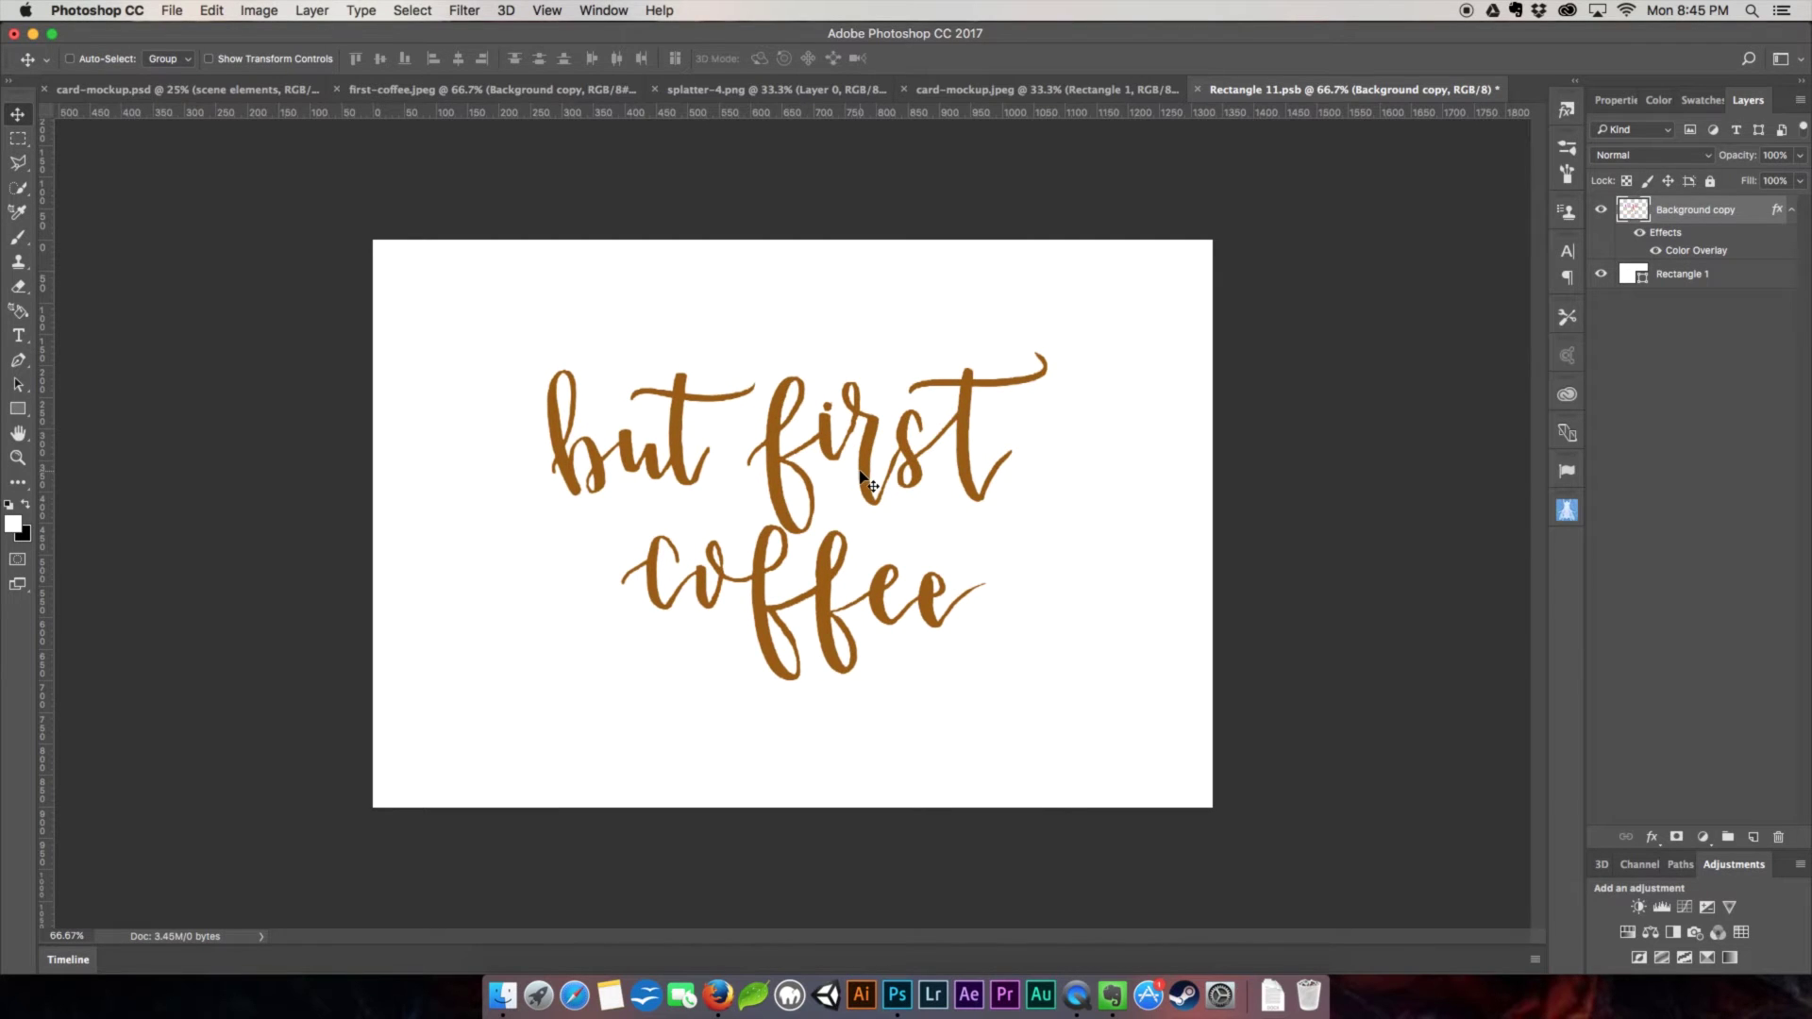
left_click_drag(253, 235, 711, 467)
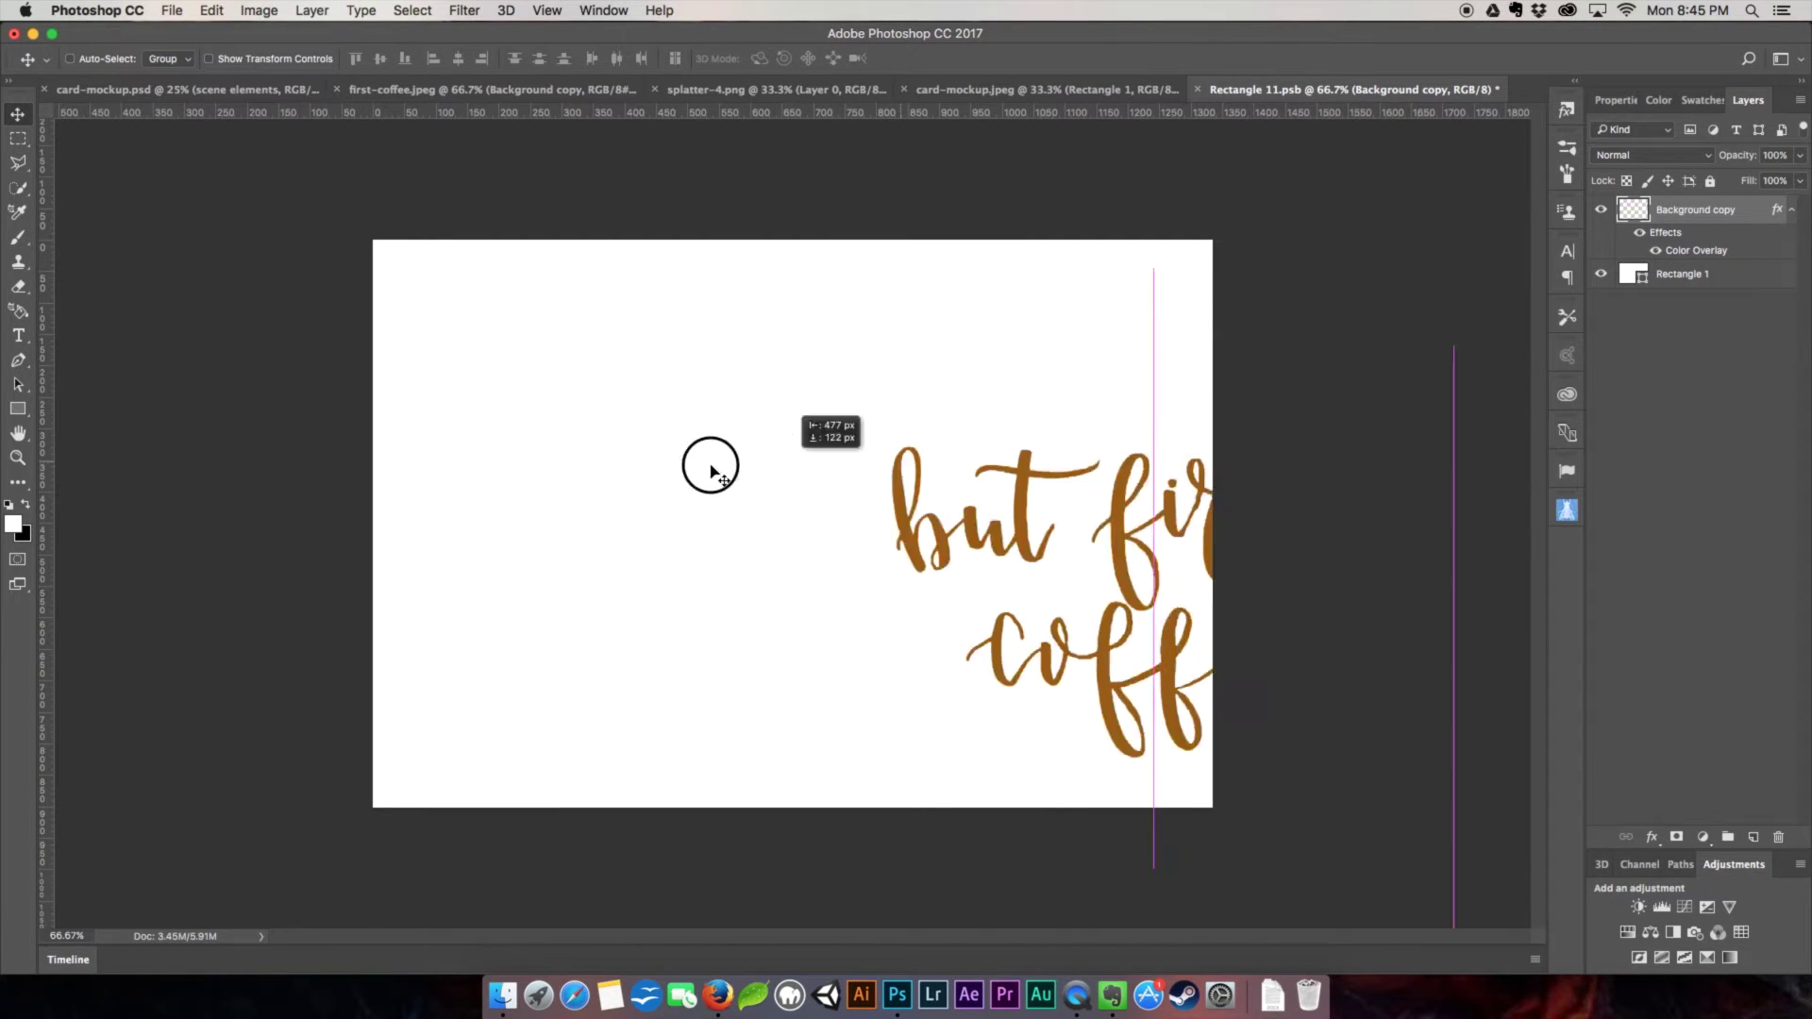
left_click_drag(710, 468, 364, 354)
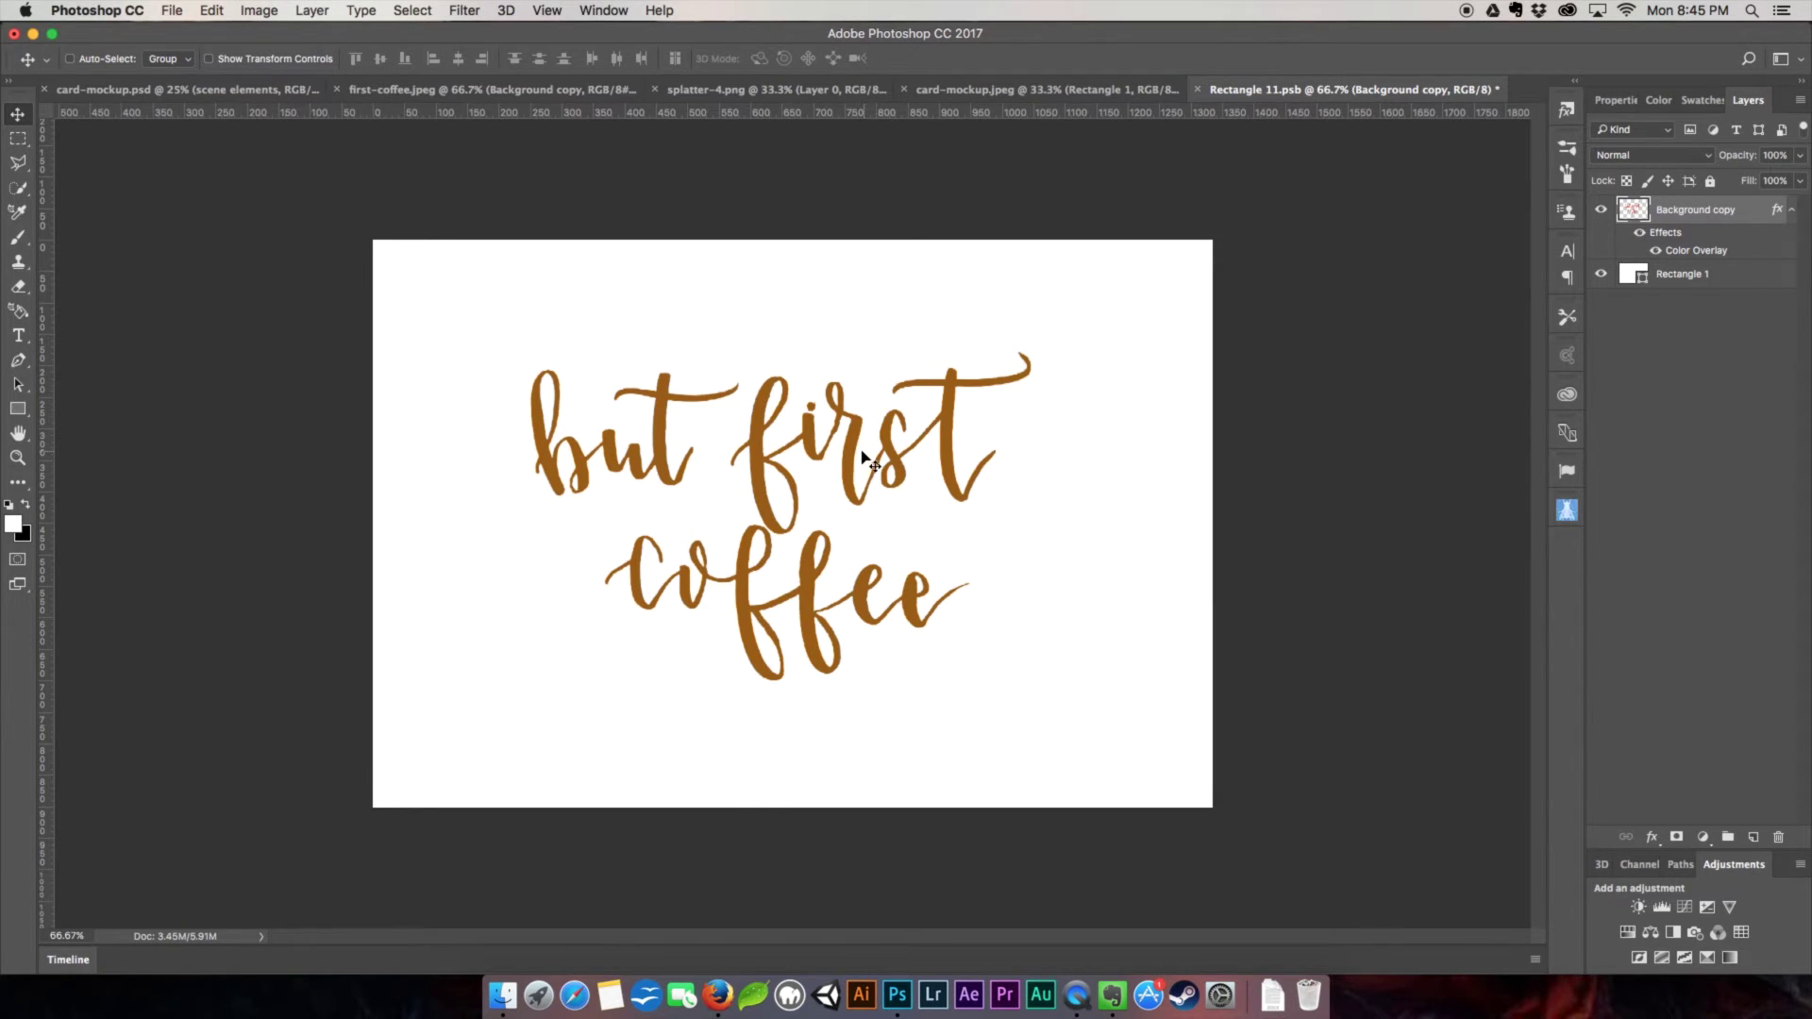
Rotate the lettering -90°, shrink it slightly, centre it, commit and save the smart object.
key("ctrl+t")
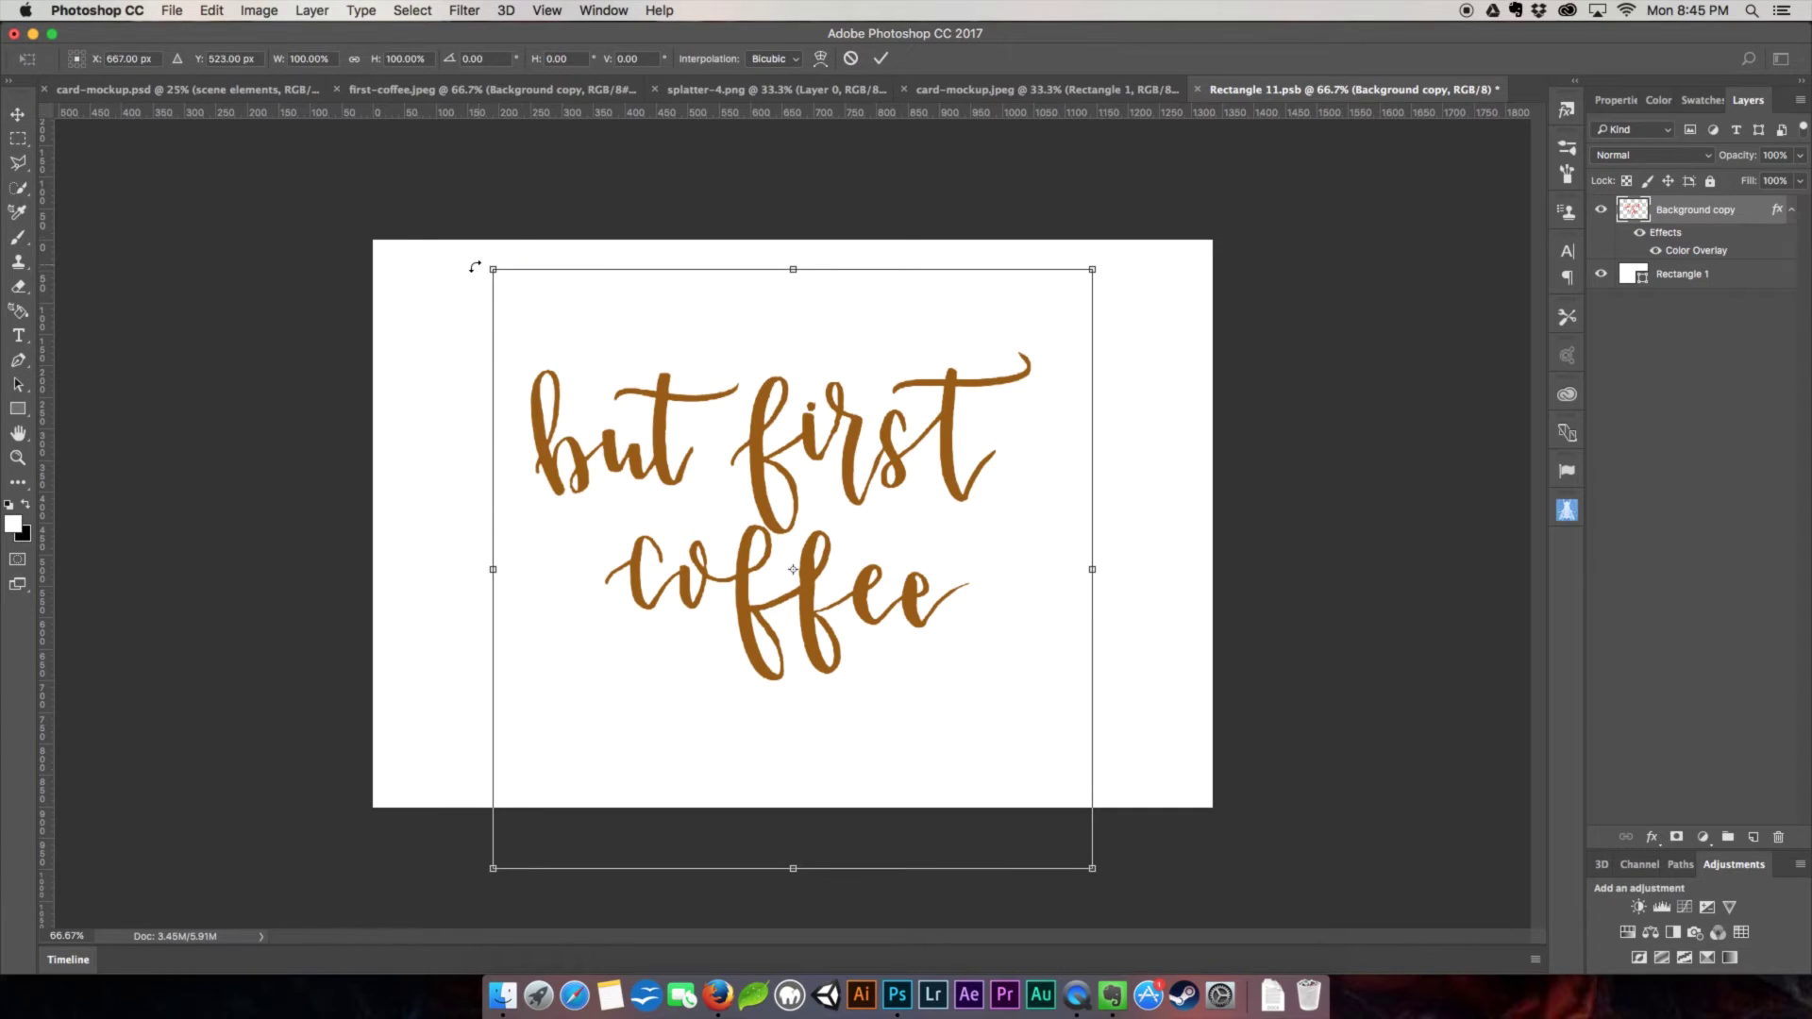
left_click_drag(491, 255, 113, 887)
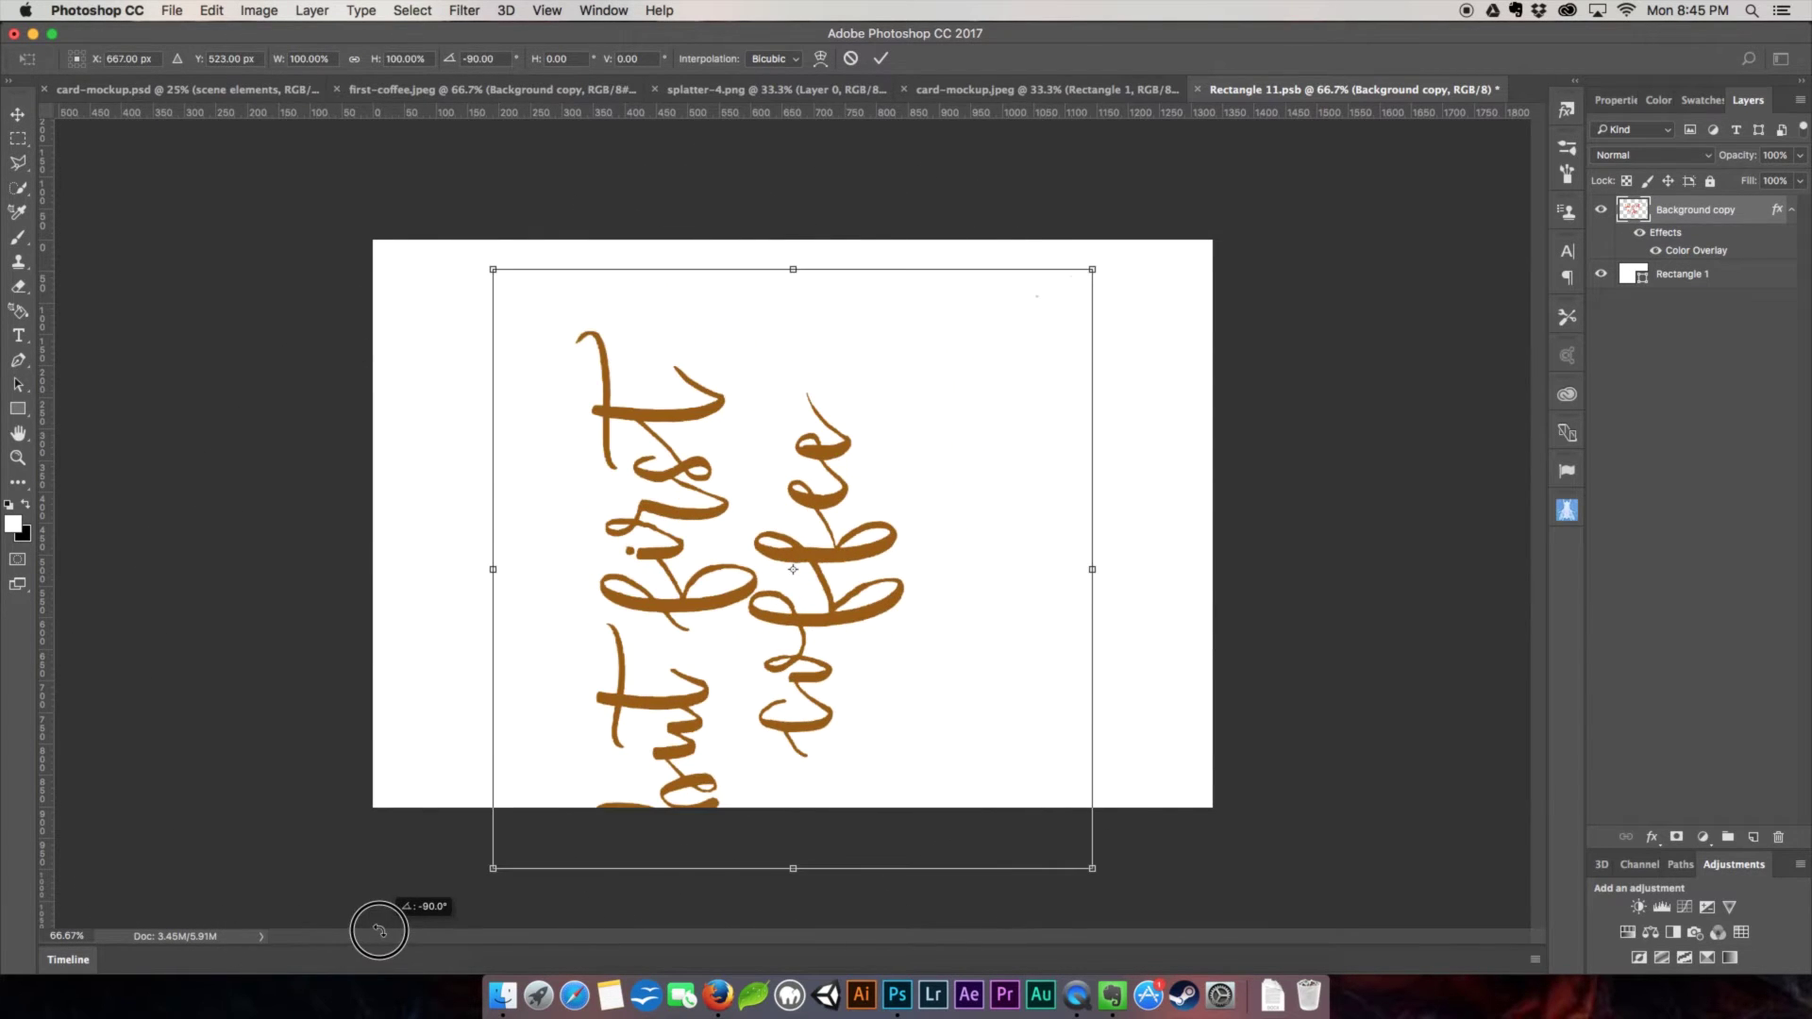
left_click_drag(112, 887, 426, 907)
left_click_drag(821, 620, 888, 578)
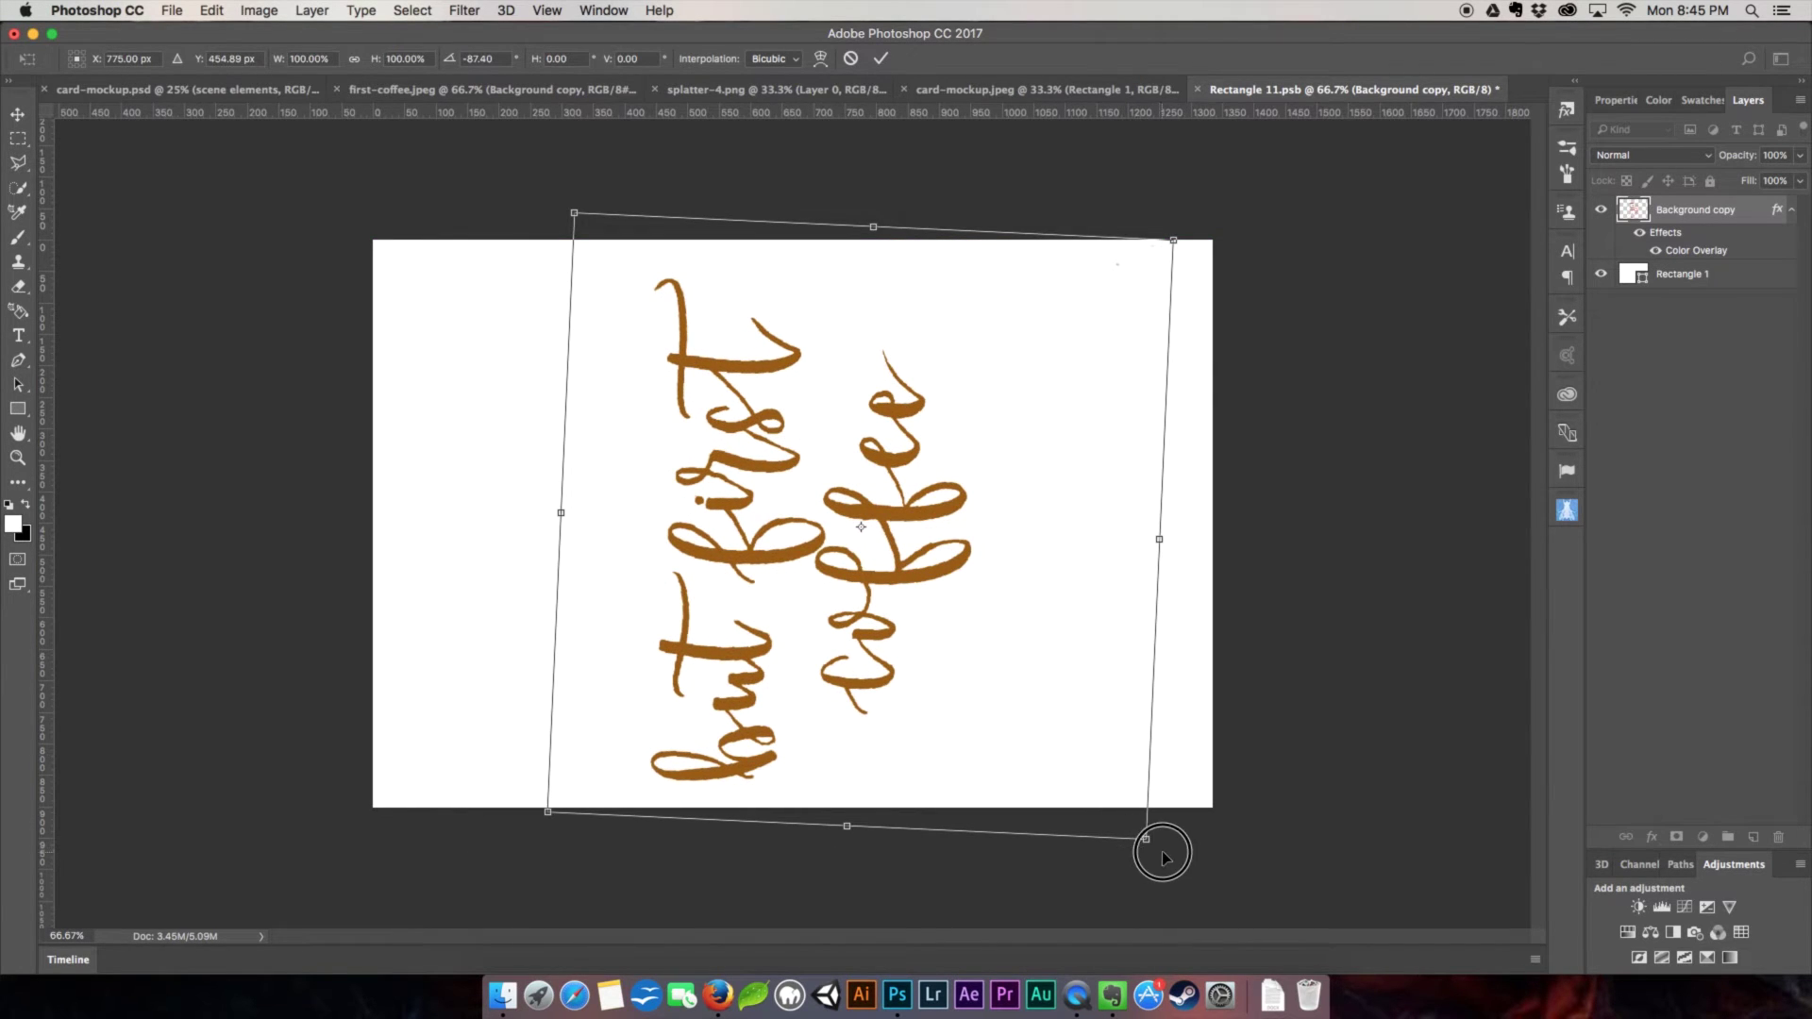
mouse_move(1163, 850)
left_mouse_down()
mouse_move(1179, 838)
mouse_move(1153, 809)
left_mouse_up()
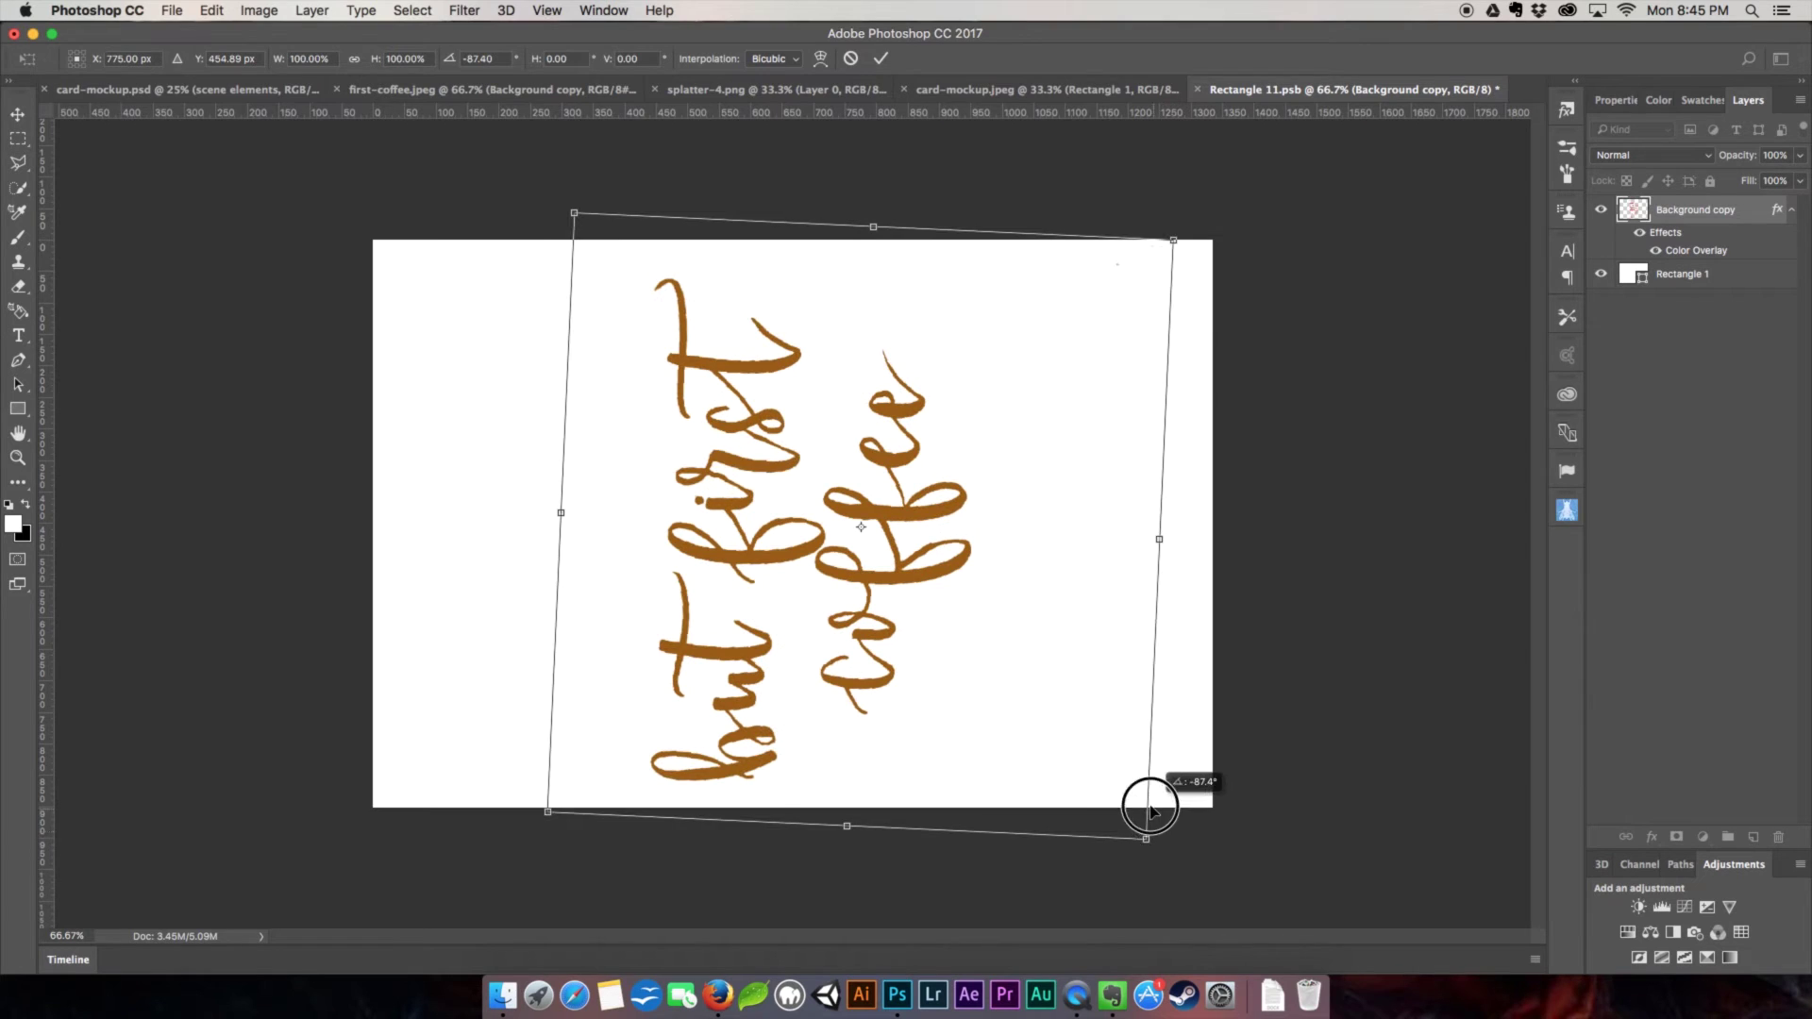
left_click_drag(565, 225, 636, 300)
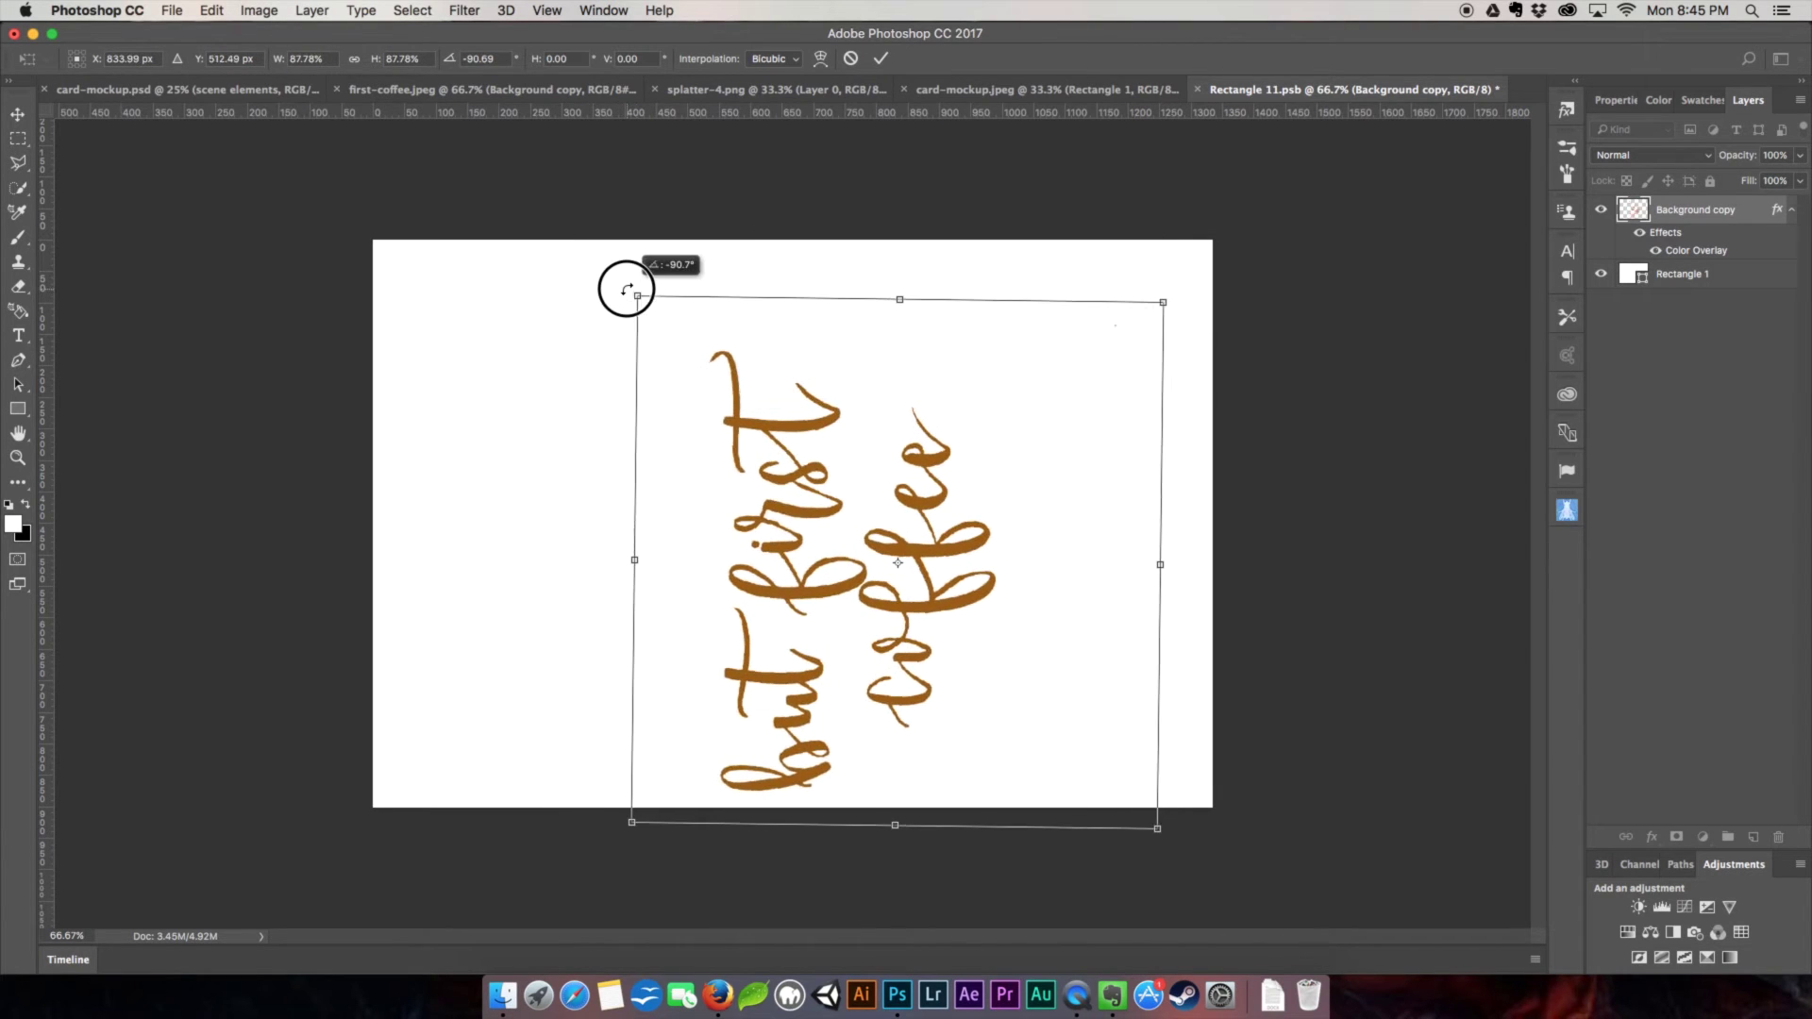
left_click_drag(751, 443, 697, 405)
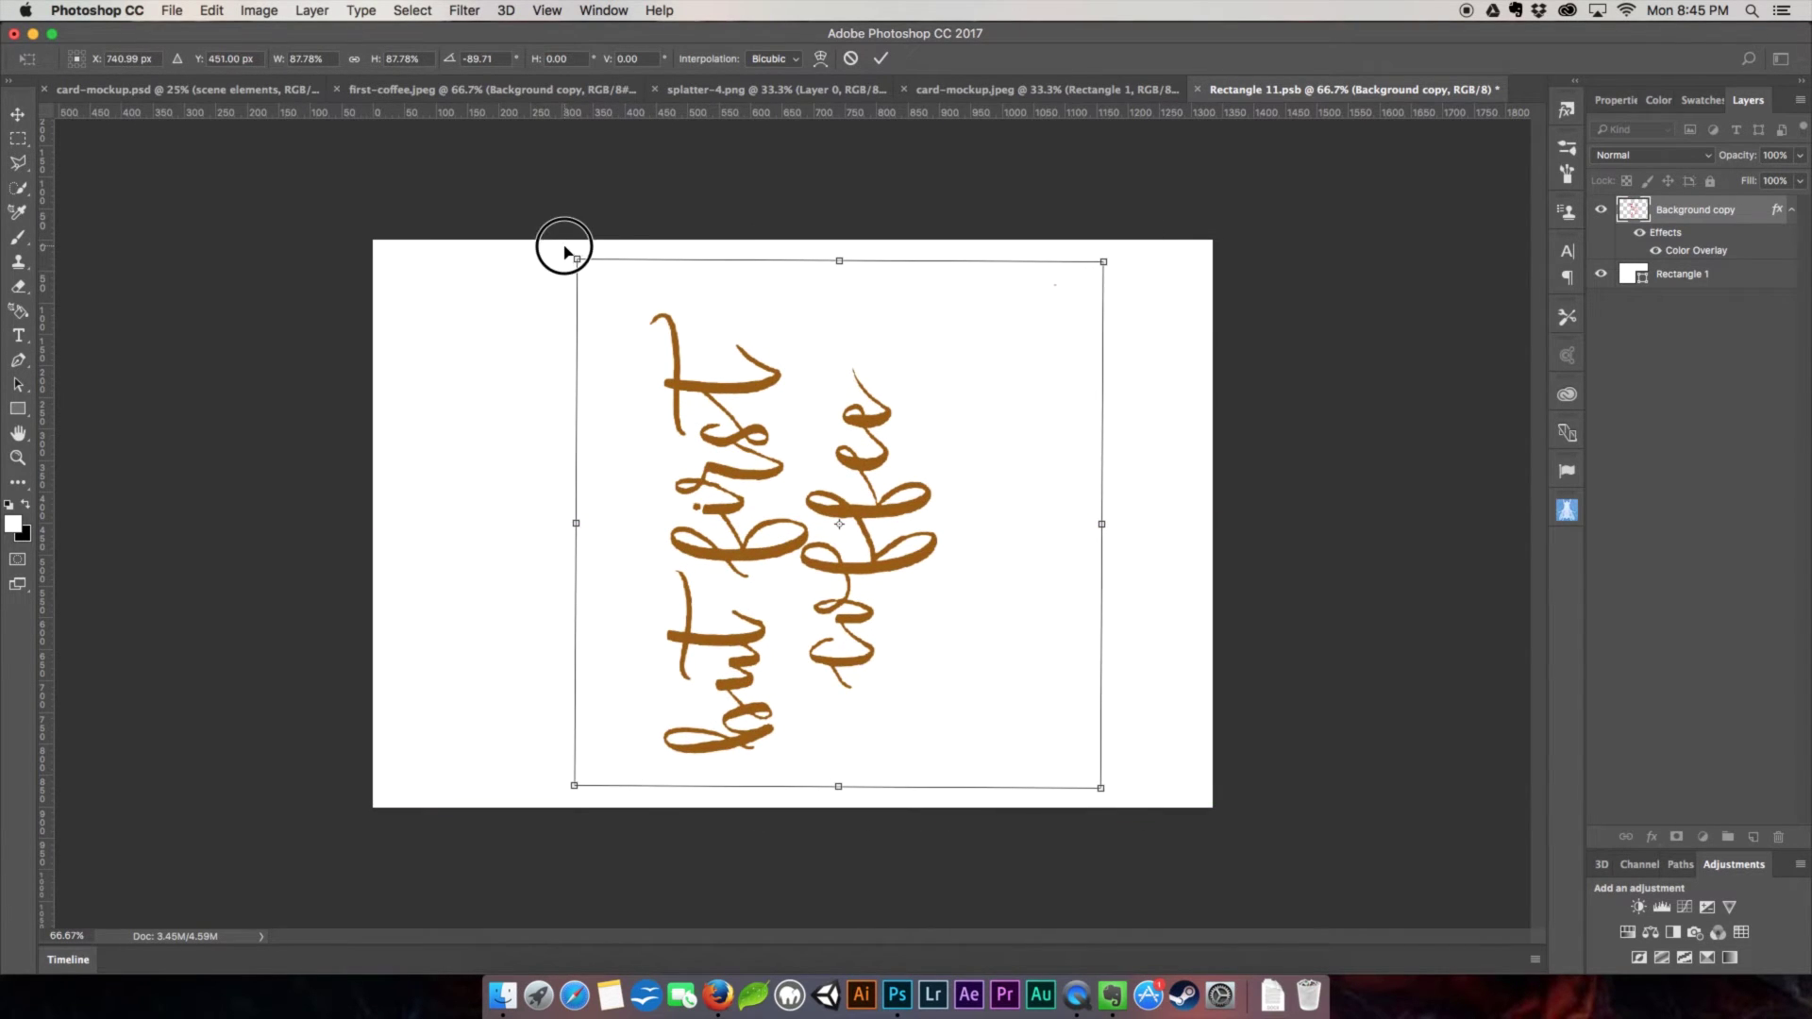
left_click_drag(567, 244, 599, 271)
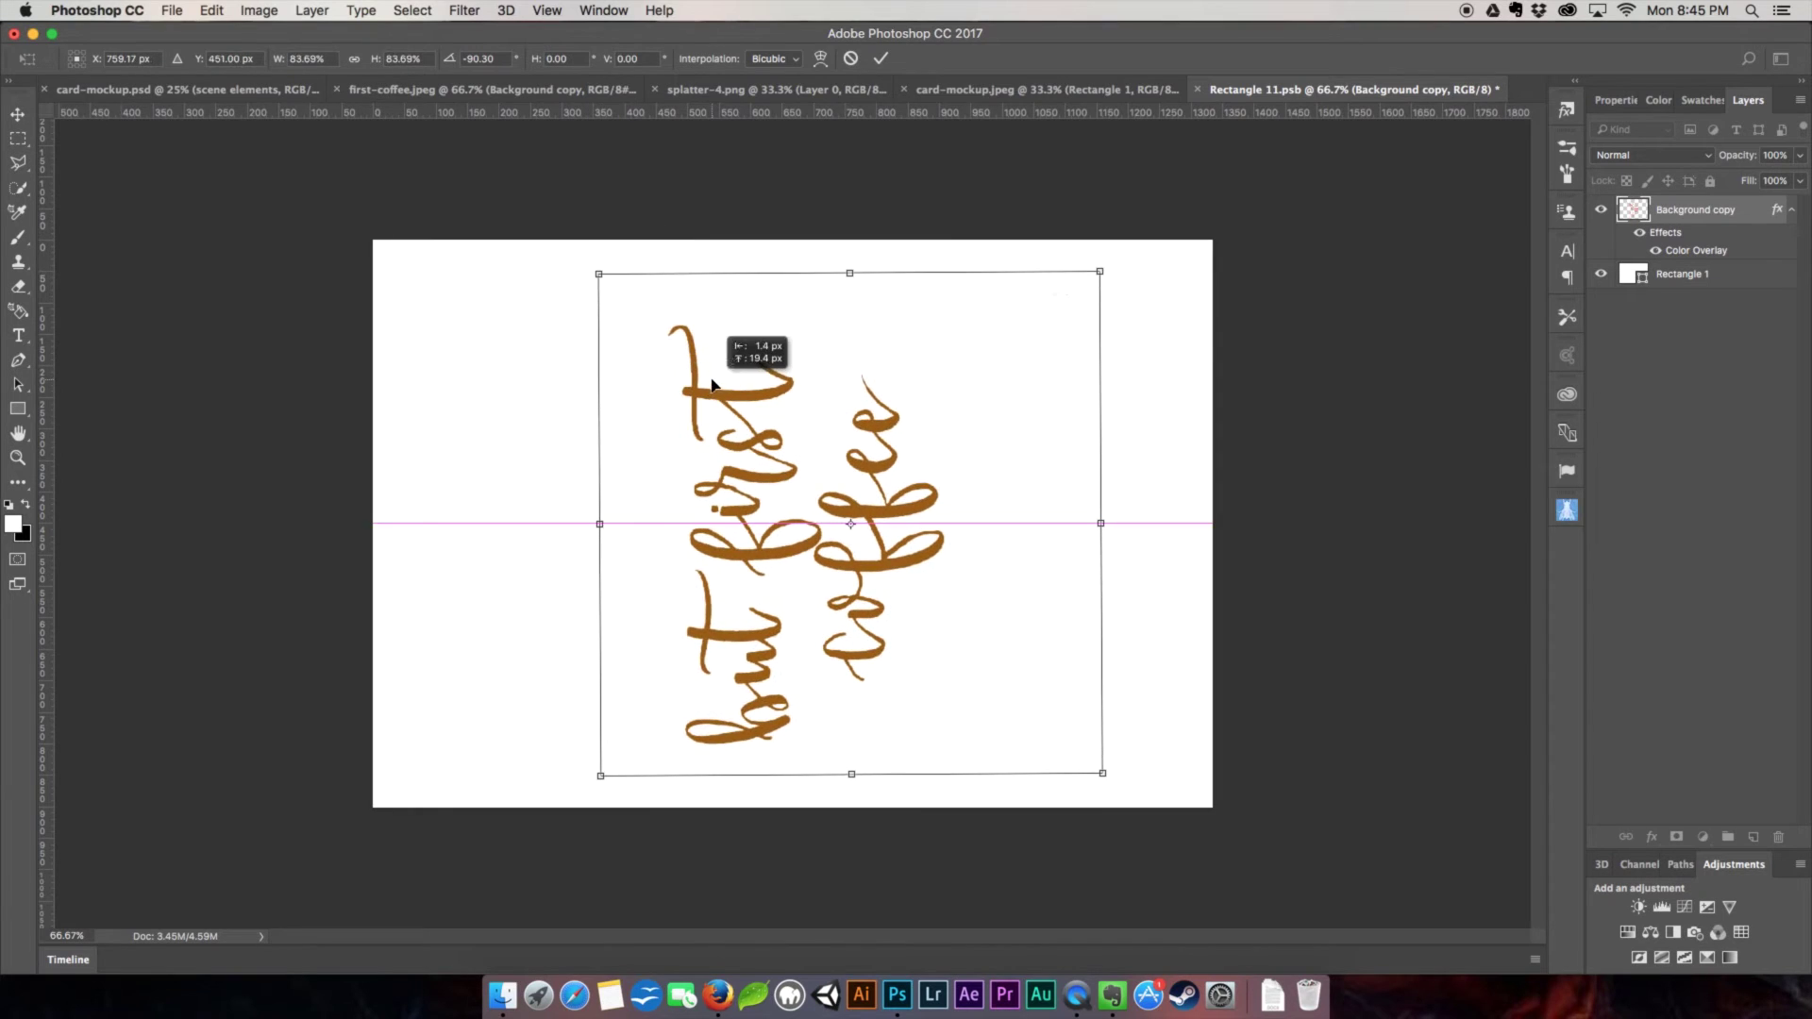
left_click(881, 59)
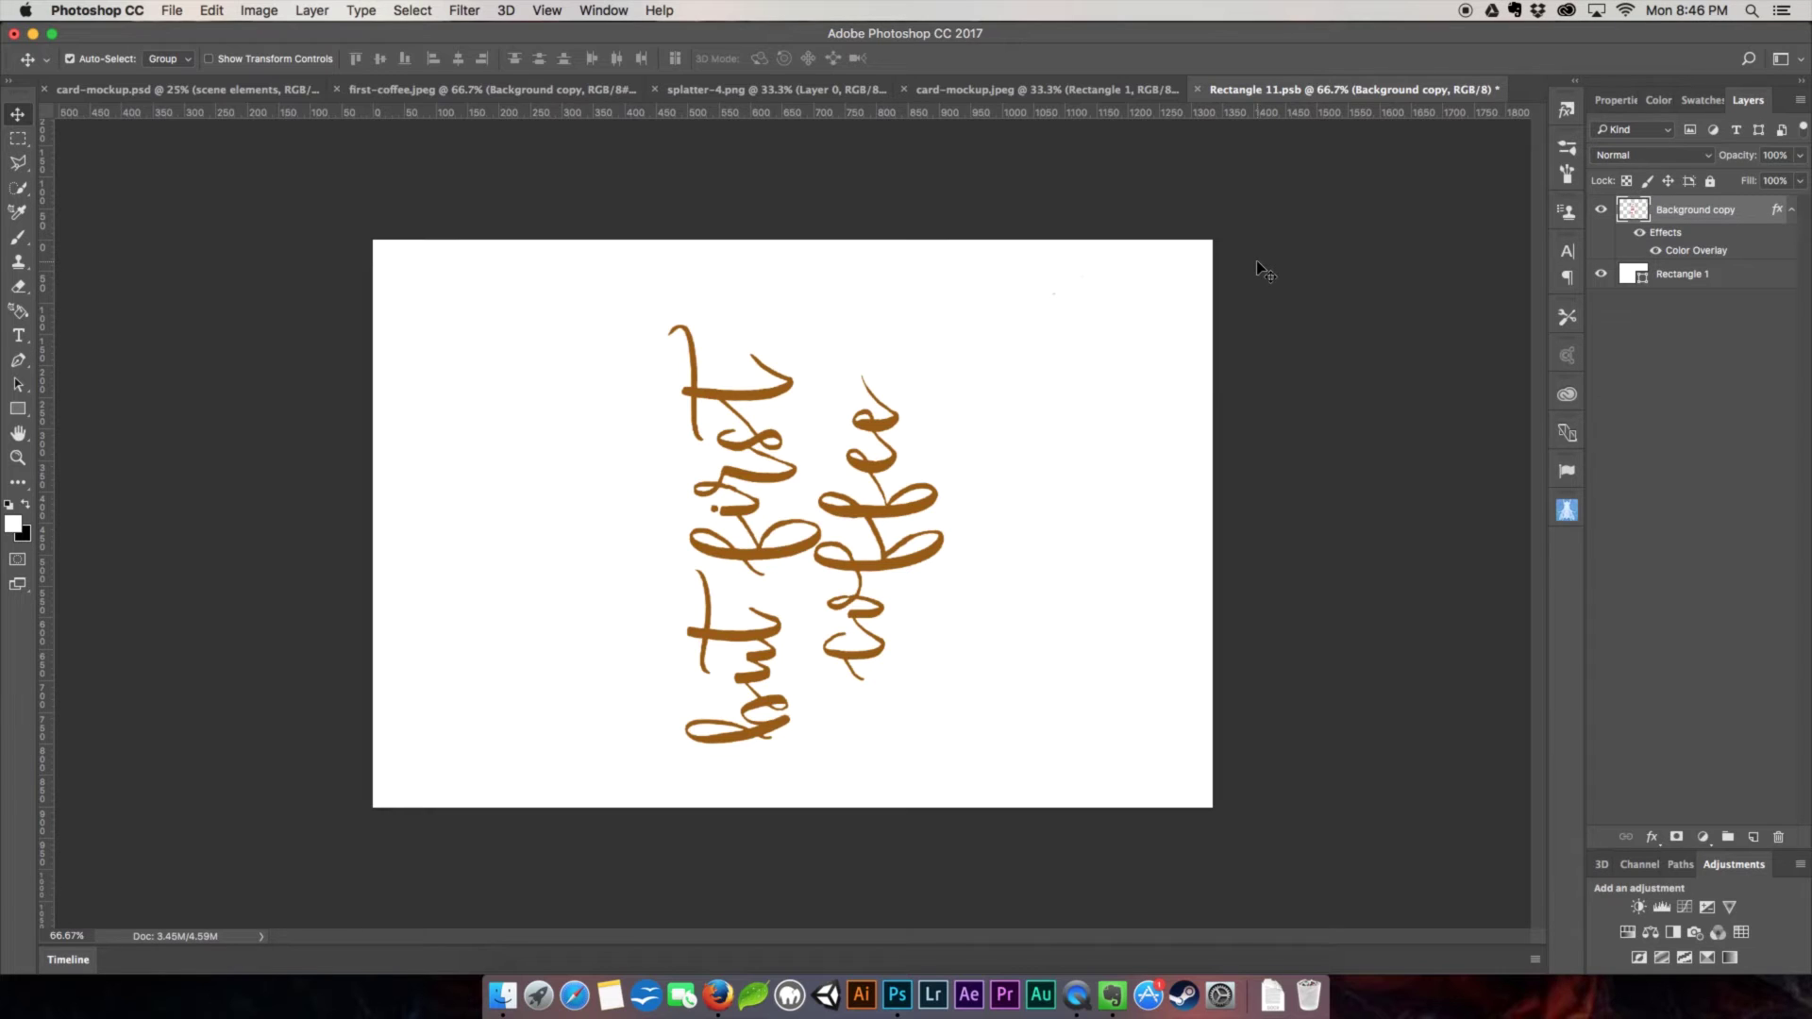
key("ctrl+s")
Return to the lettering document Rectangle 11.psb and start placing an embedded image.
left_click(997, 82)
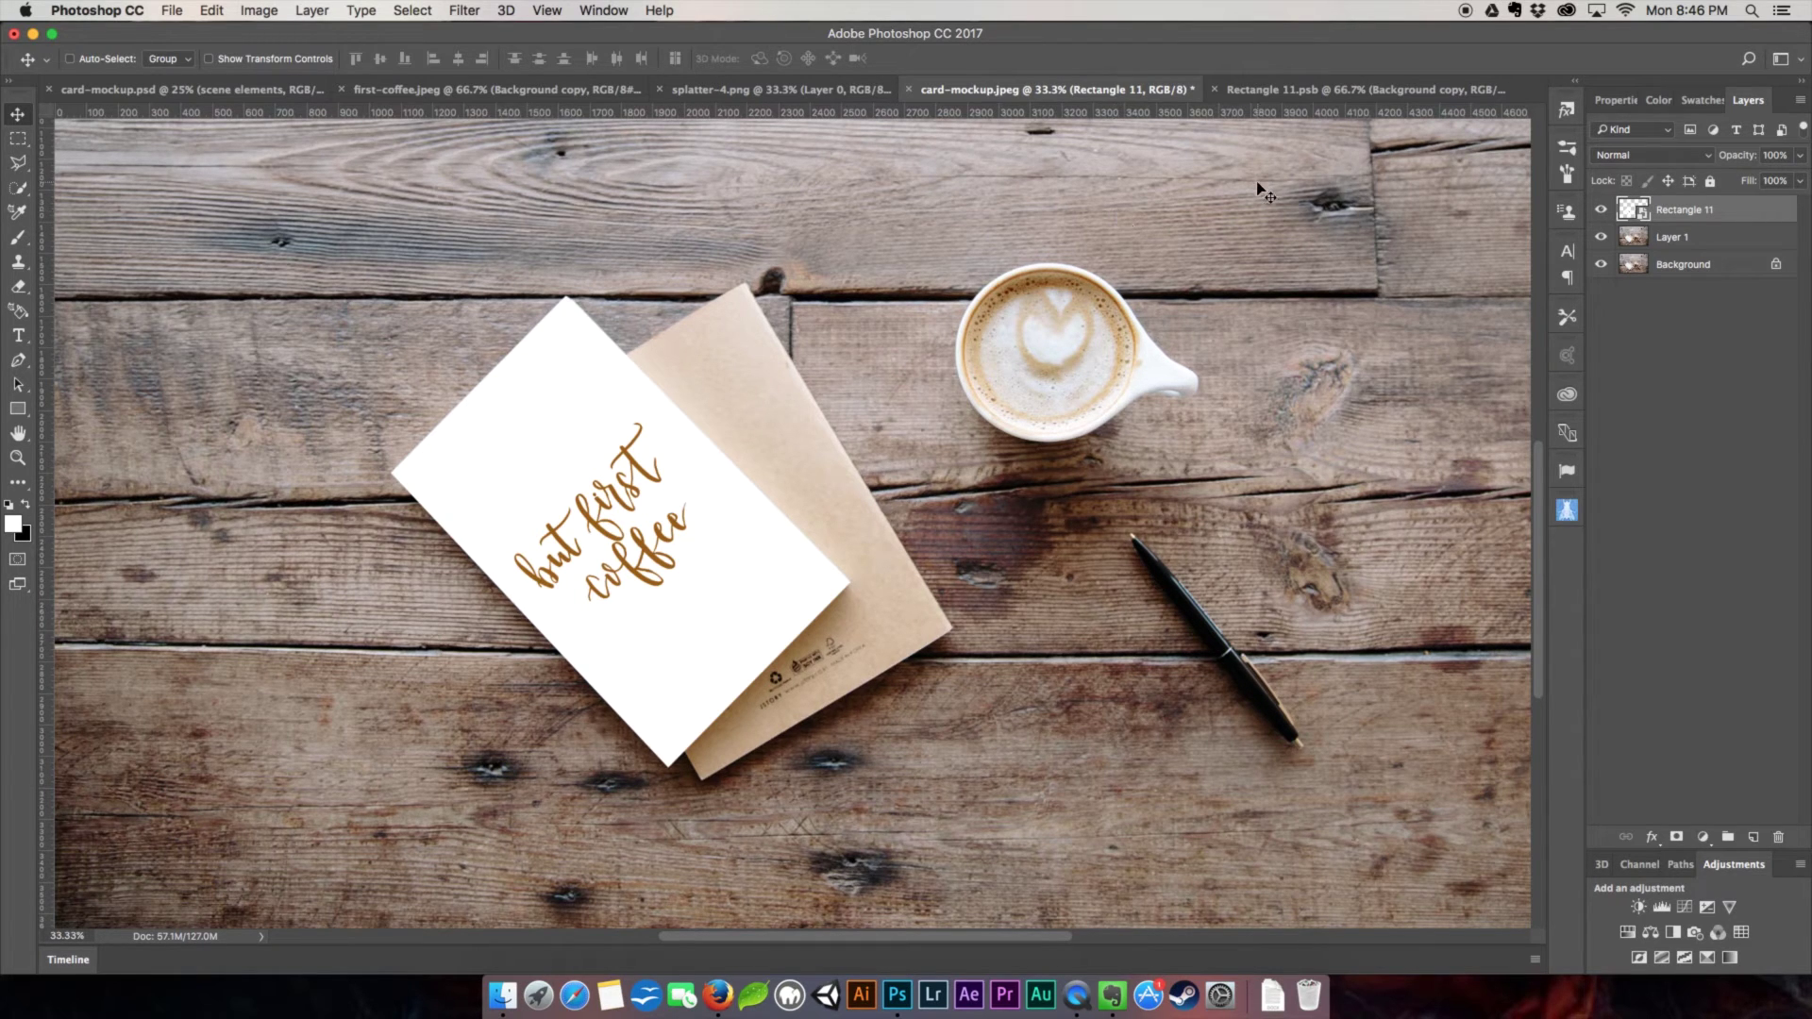
left_click(1310, 94)
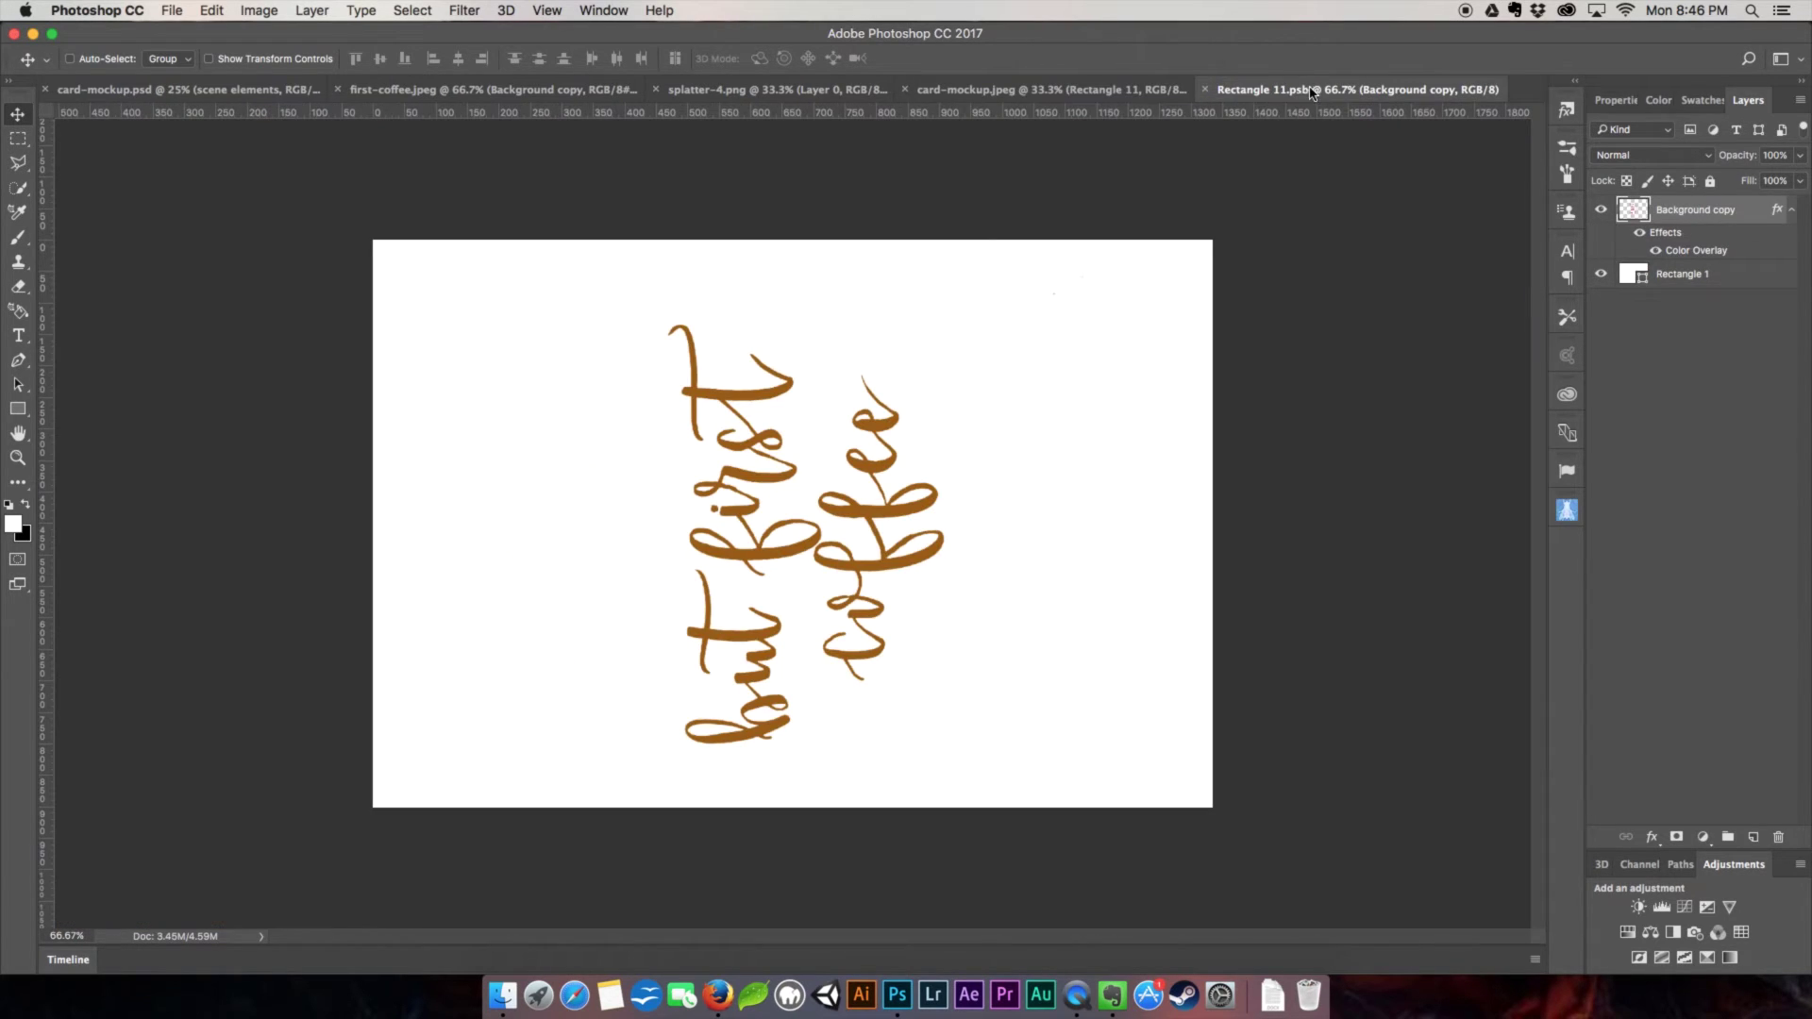
key("super+shift+p")
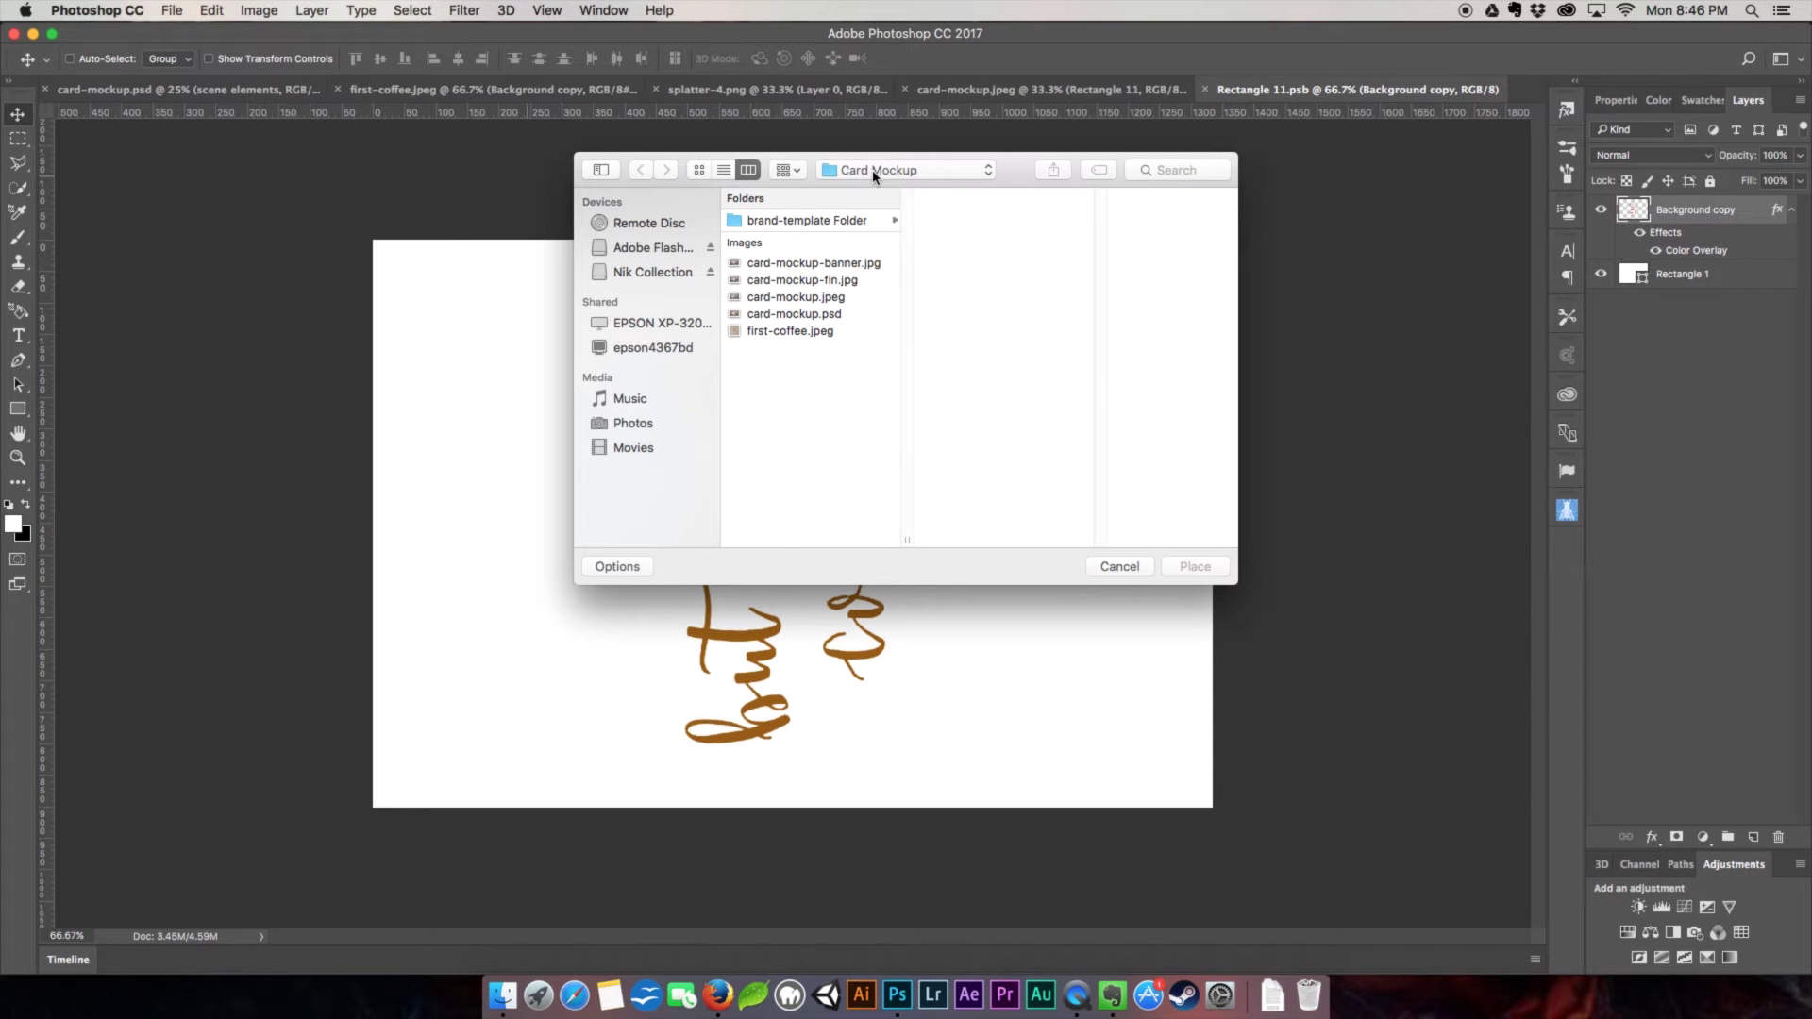
Place coffee-stain-2.png from the Card Mockup folder into the lettering document.
left_click(873, 176)
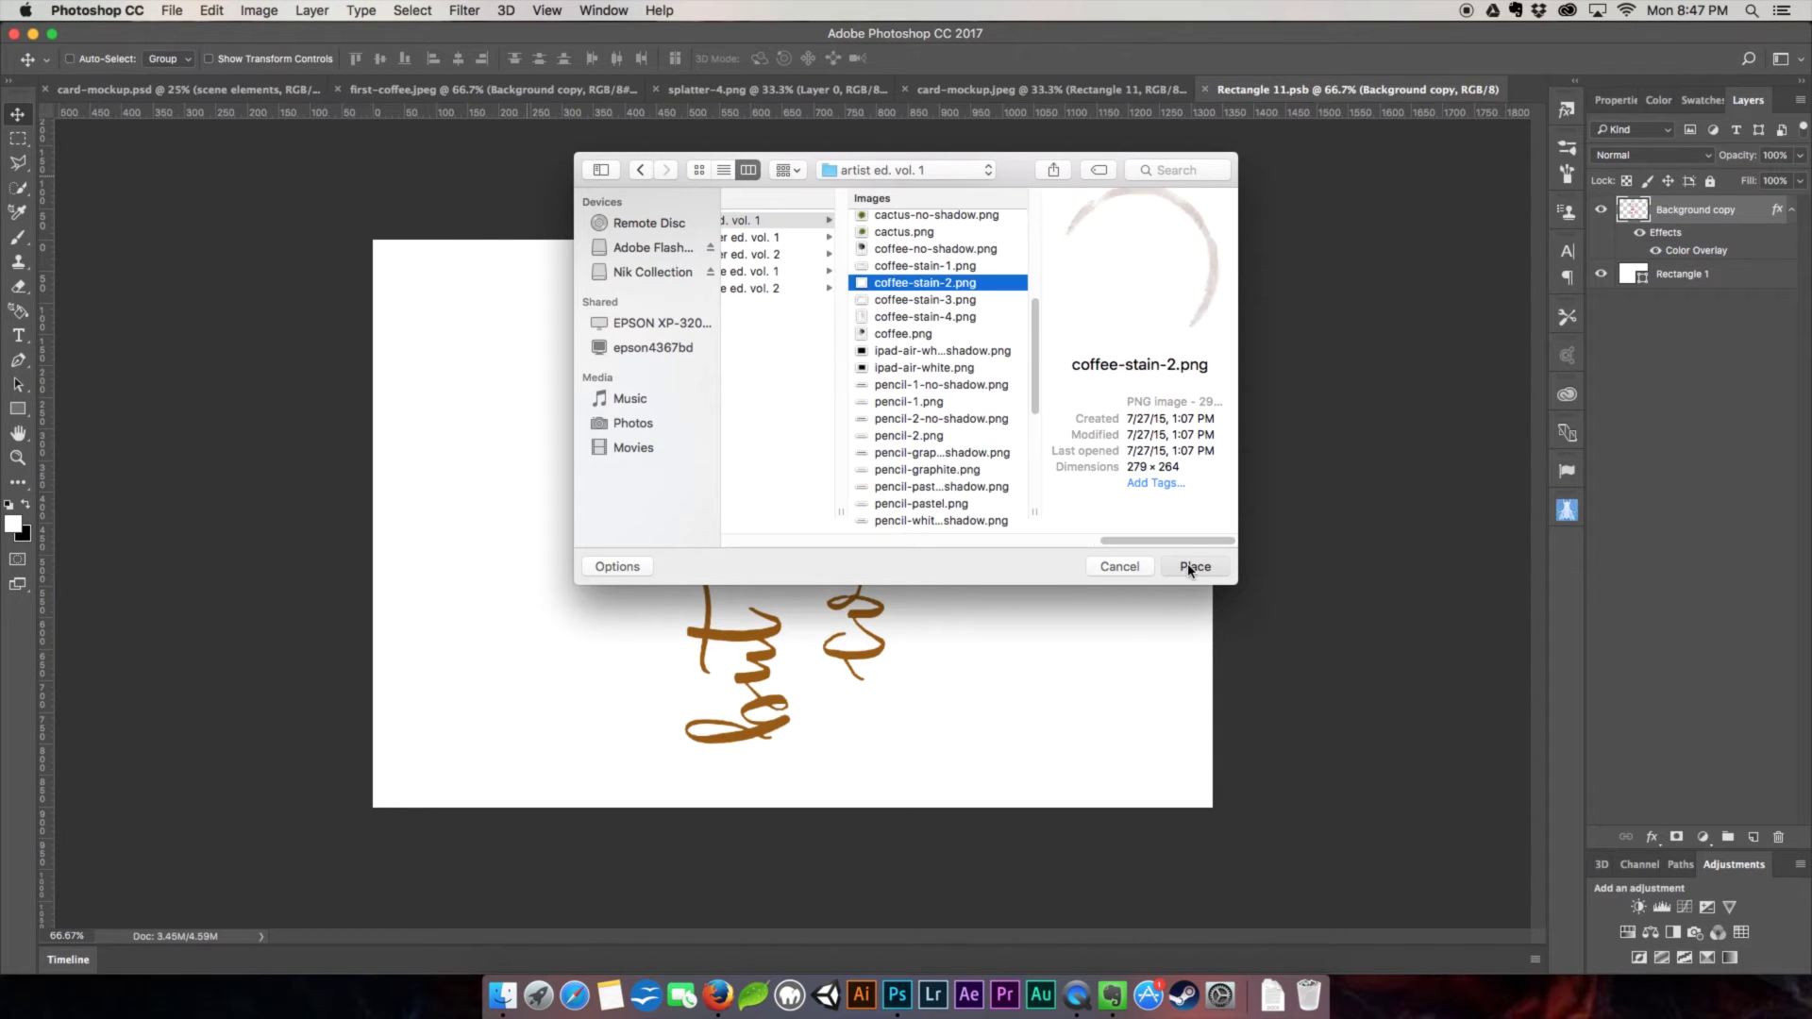
left_click(1193, 567)
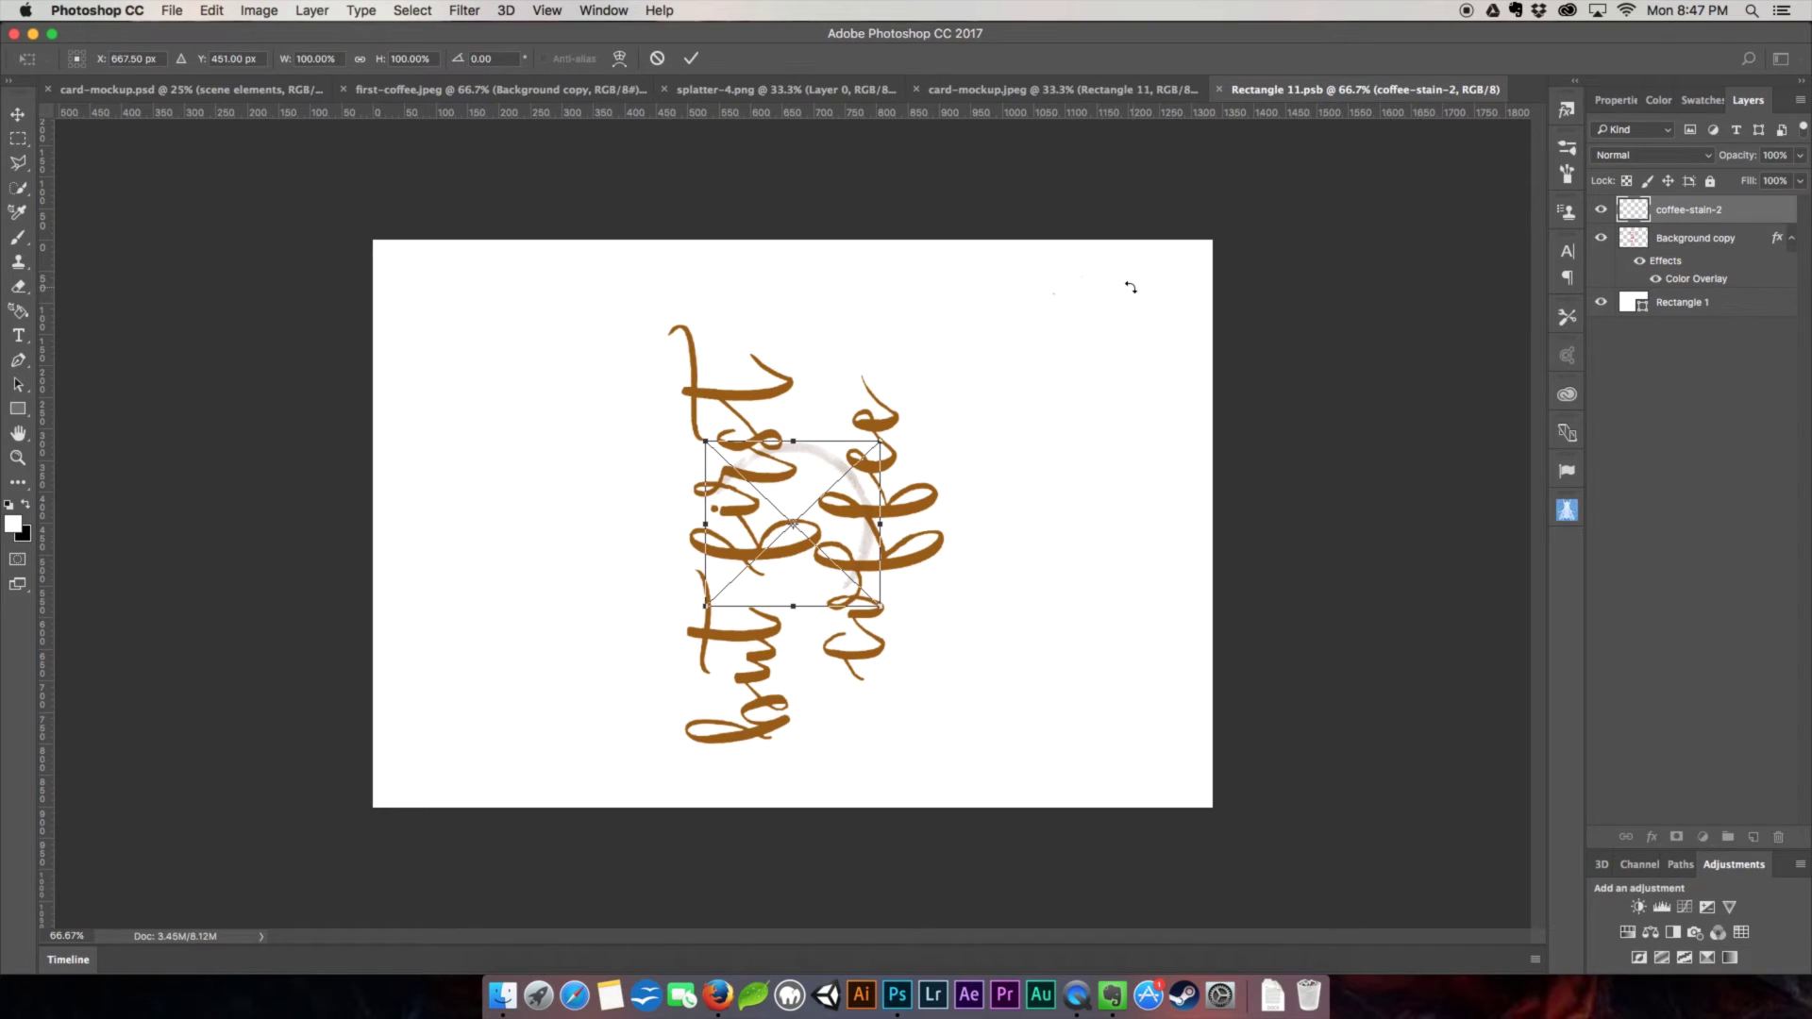
Enlarge the coffee stain into a ring around the lettering, nudge it into place and commit.
left_click_drag(705, 445, 557, 268)
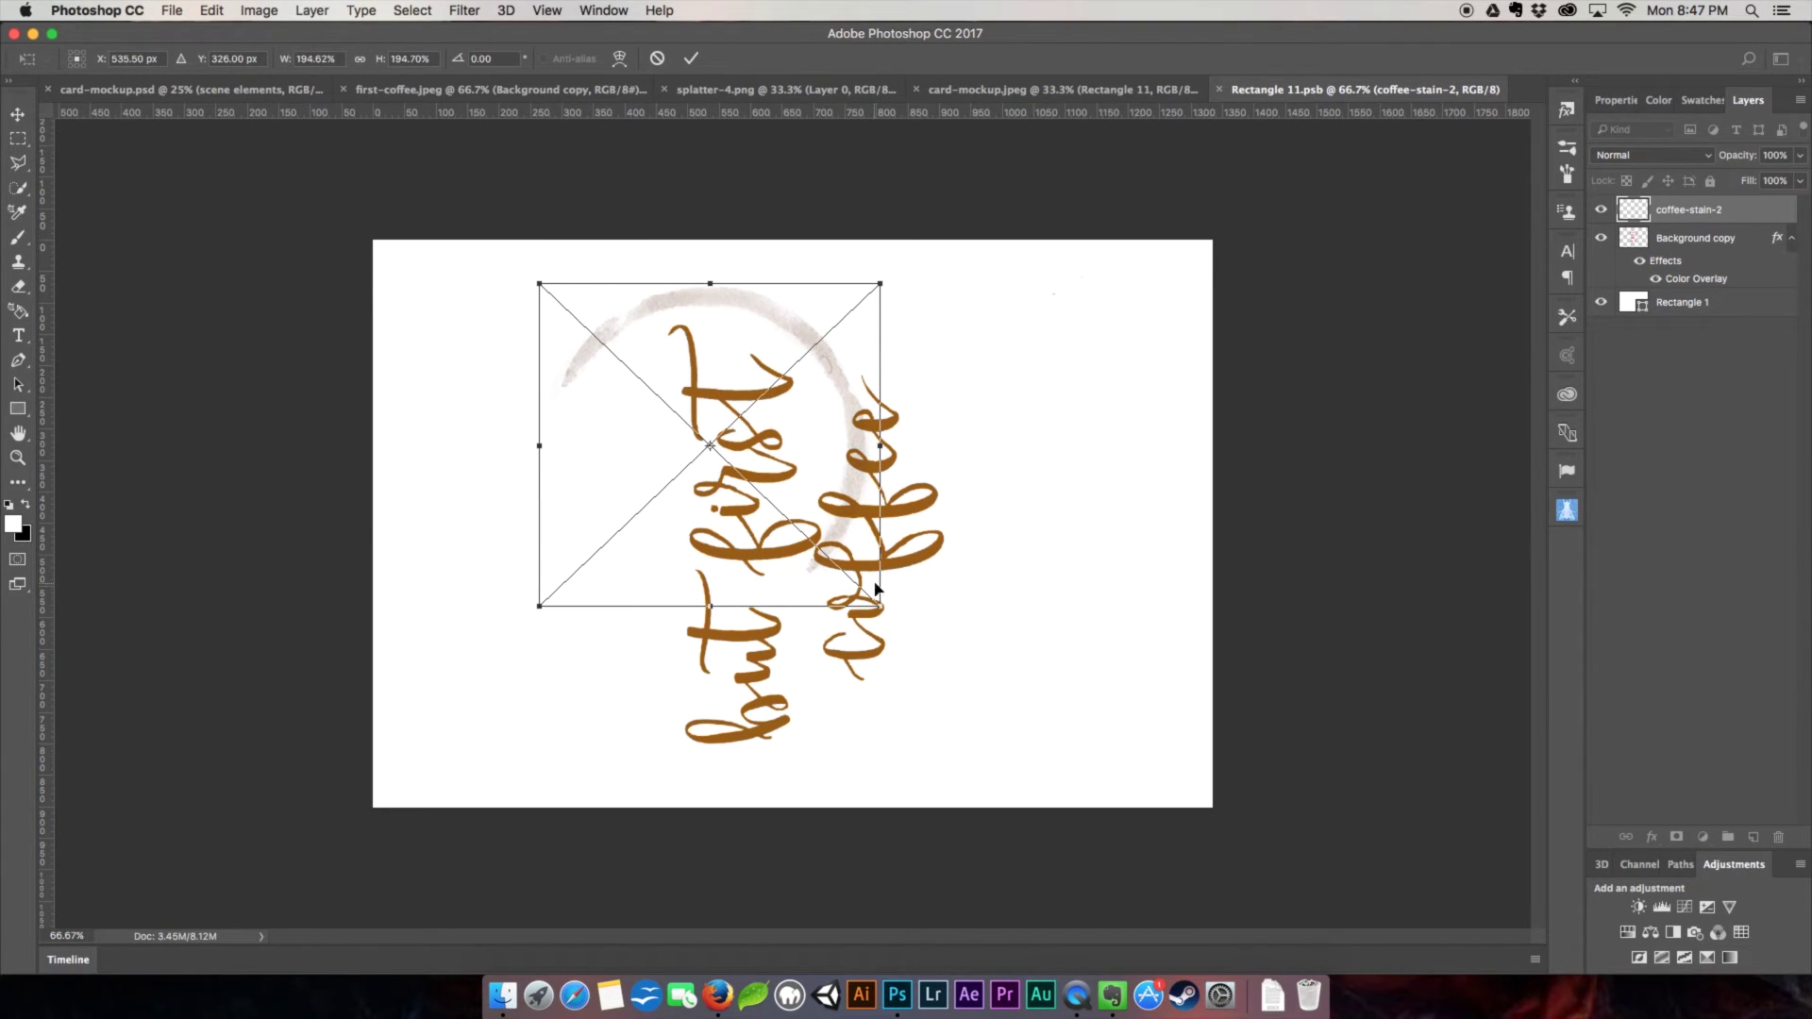
left_click_drag(879, 606, 1073, 773)
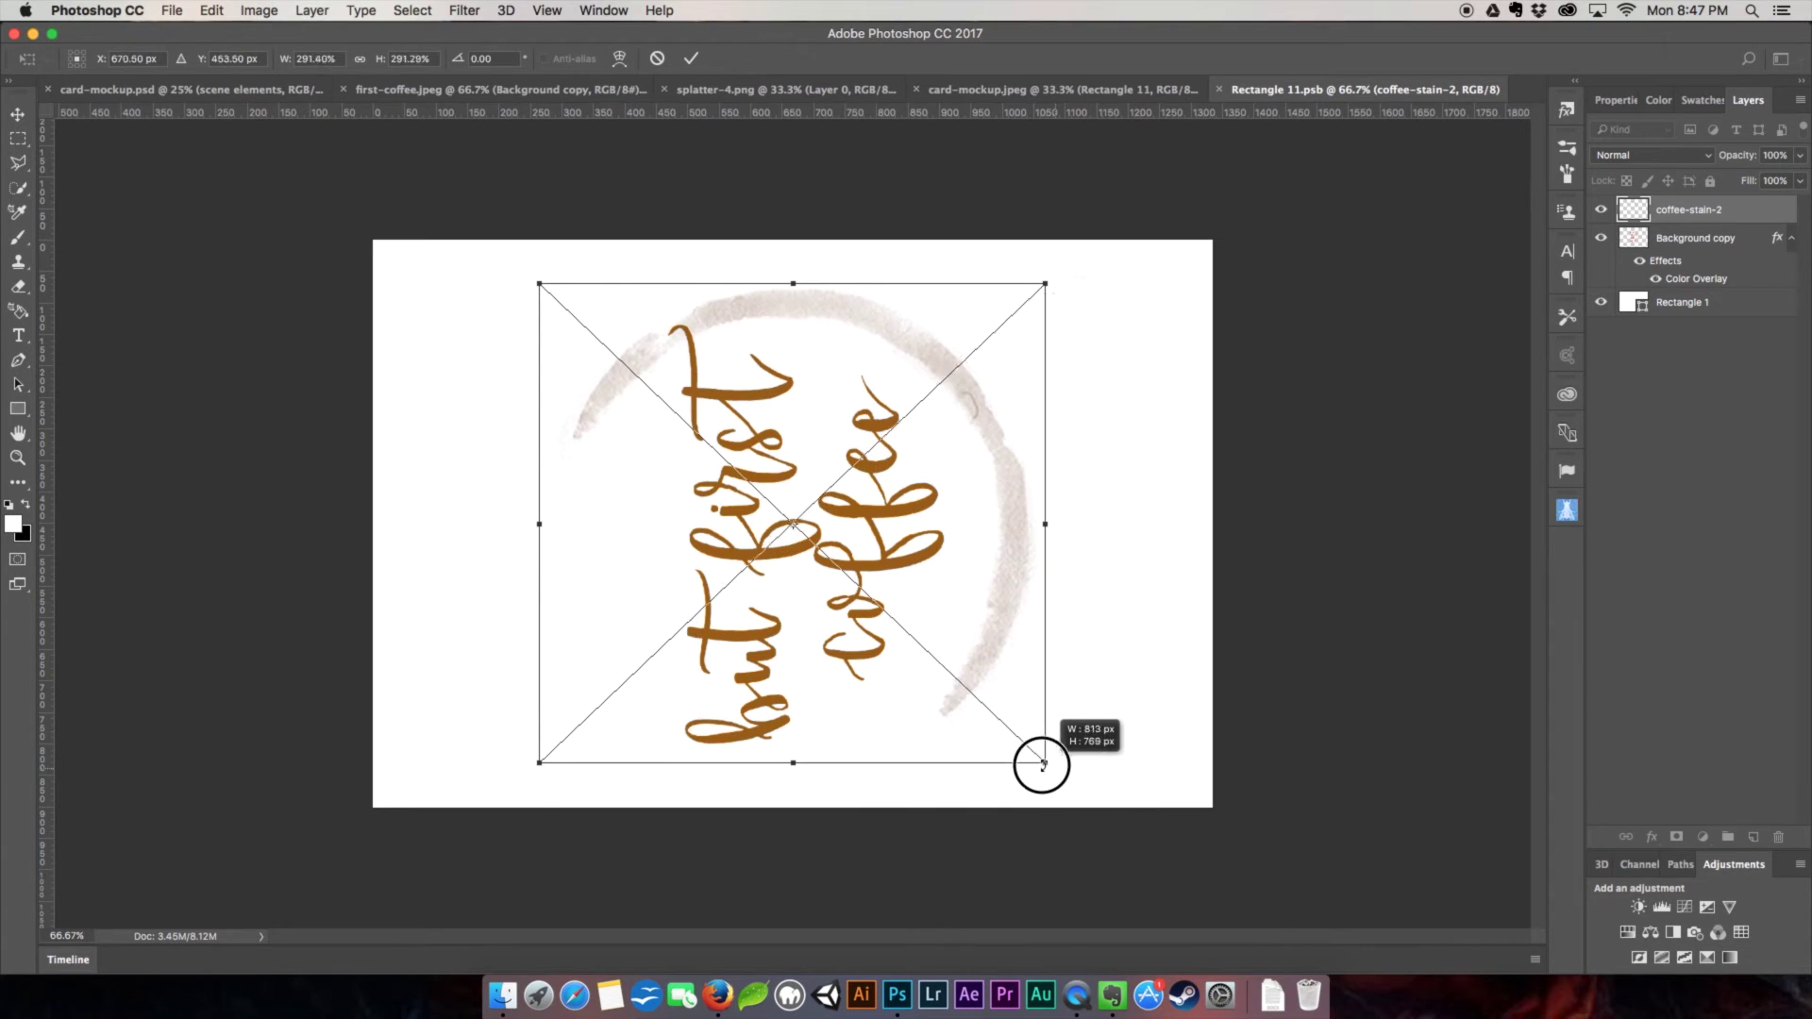
left_click_drag(1073, 773, 1012, 732)
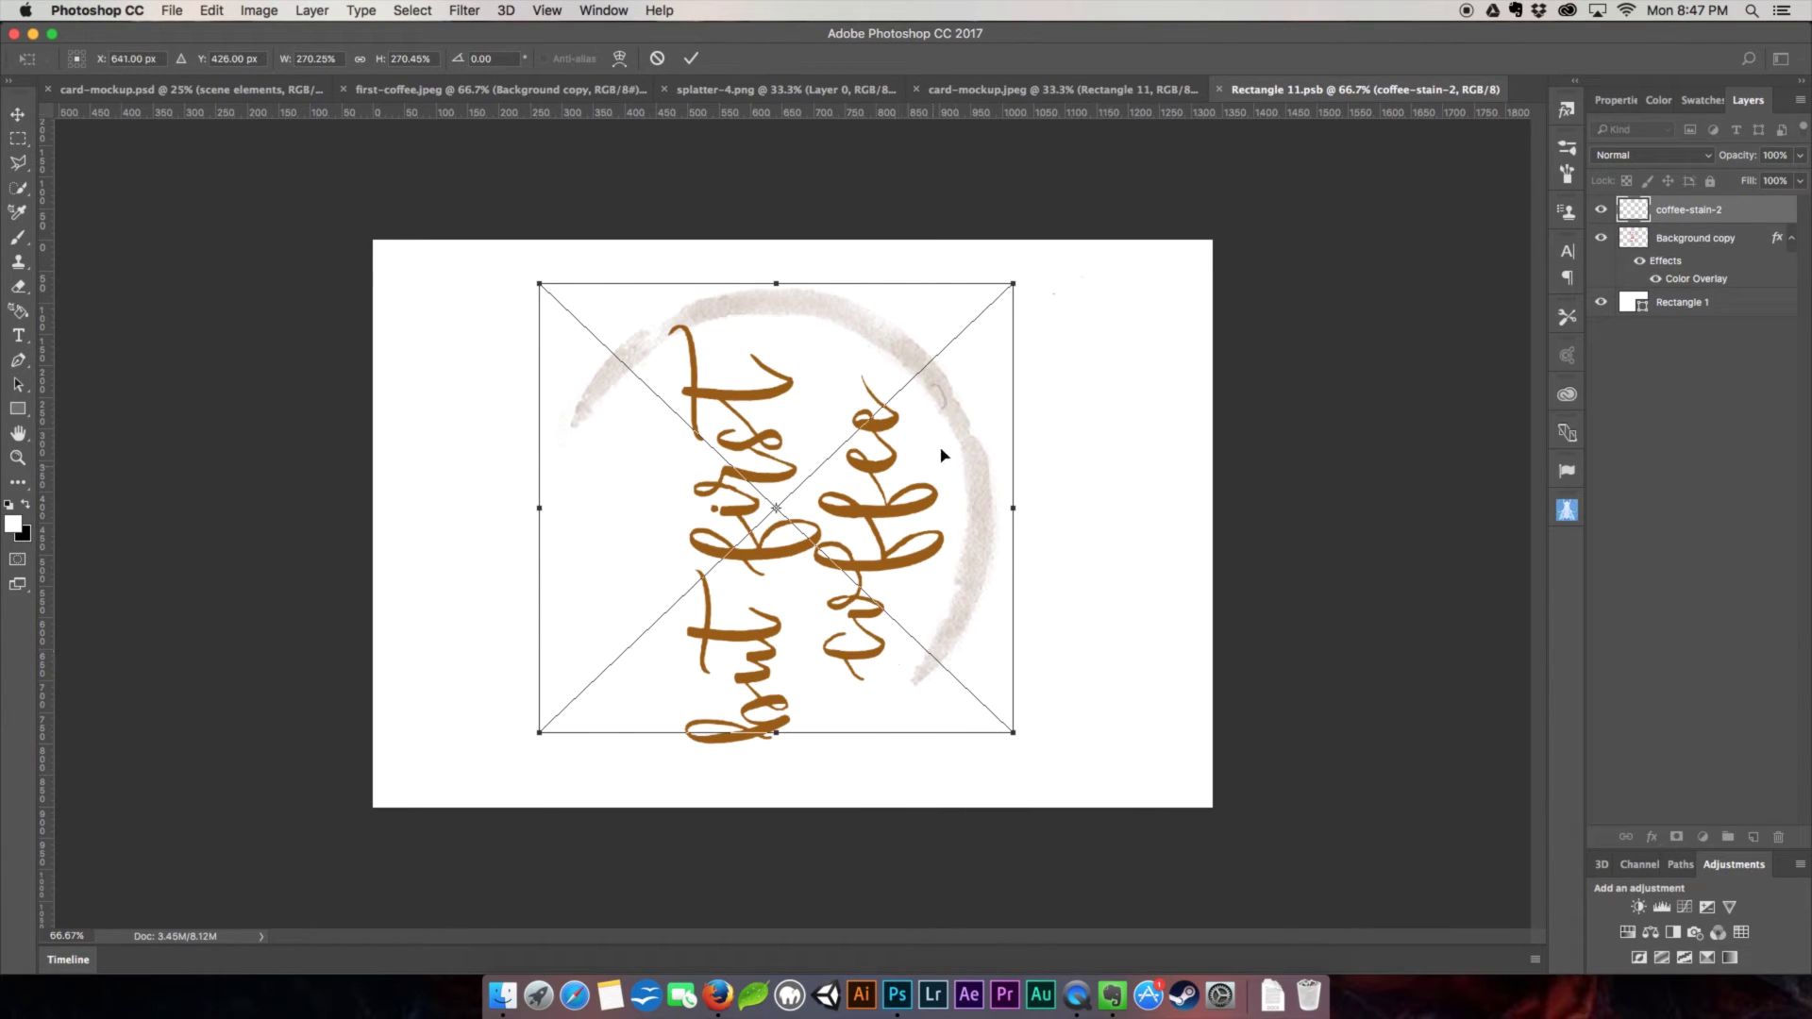
left_click(952, 411)
left_click_drag(952, 411, 948, 419)
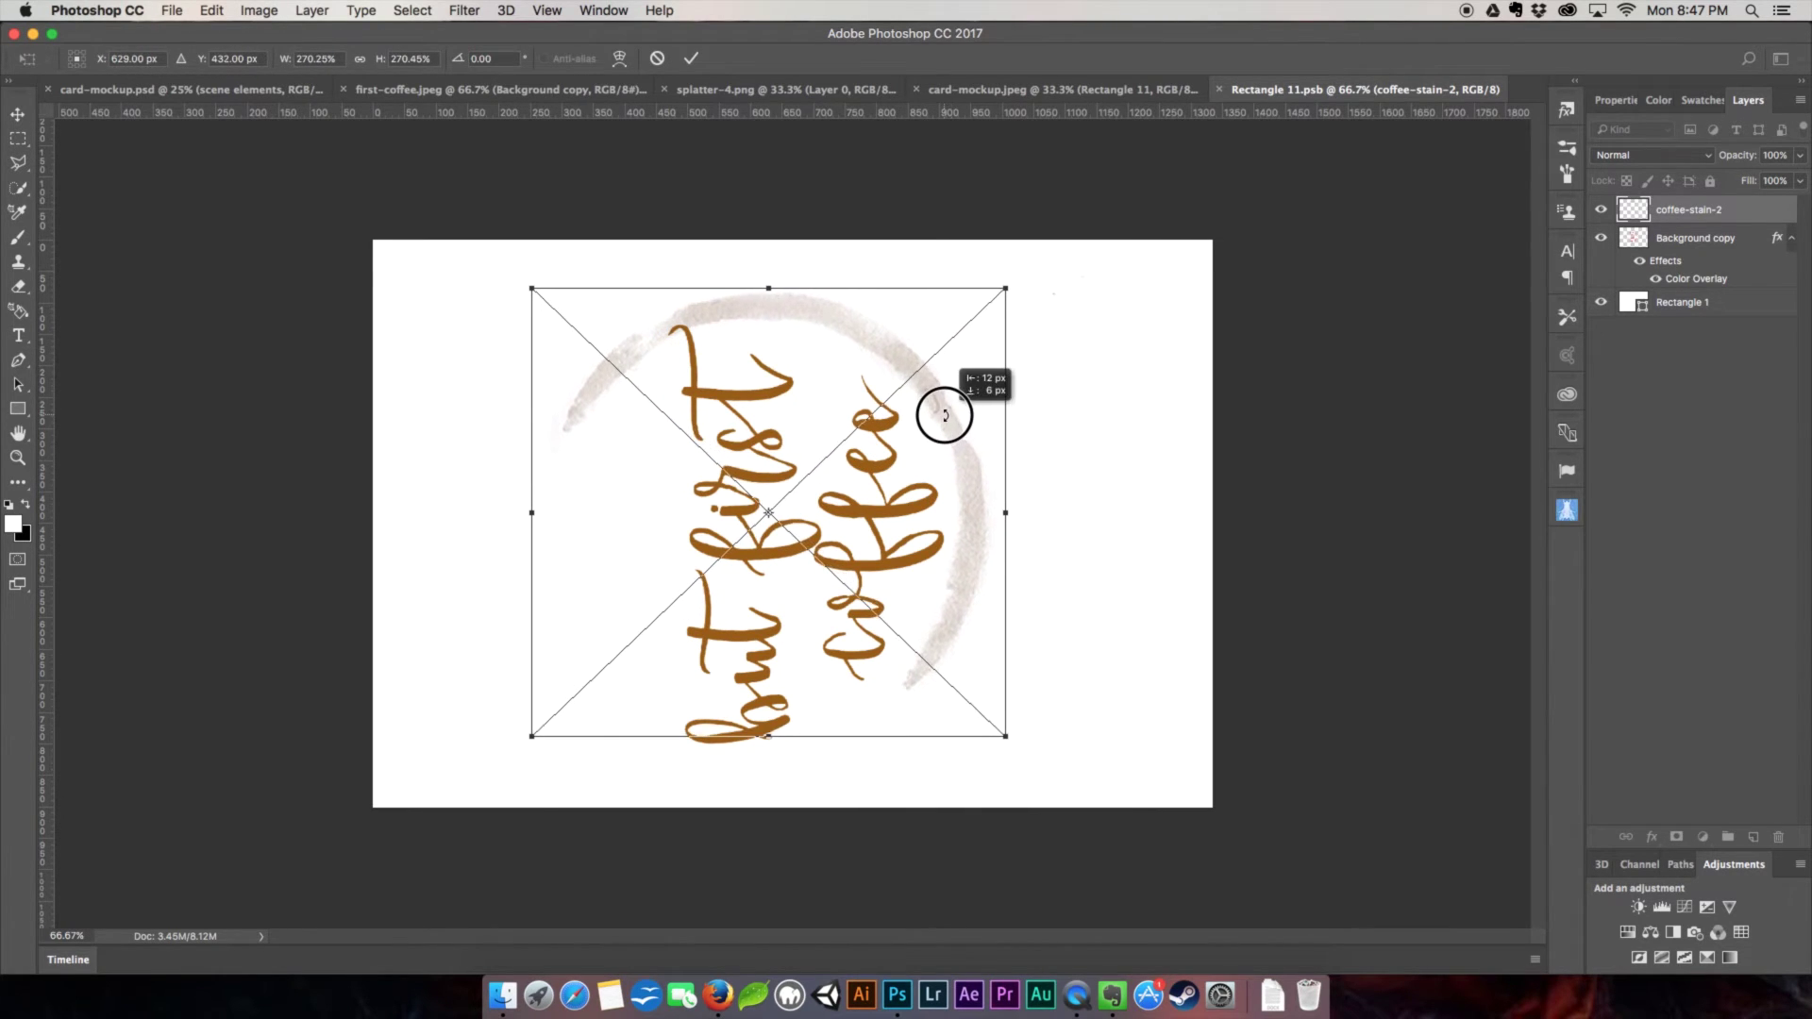
left_click(691, 59)
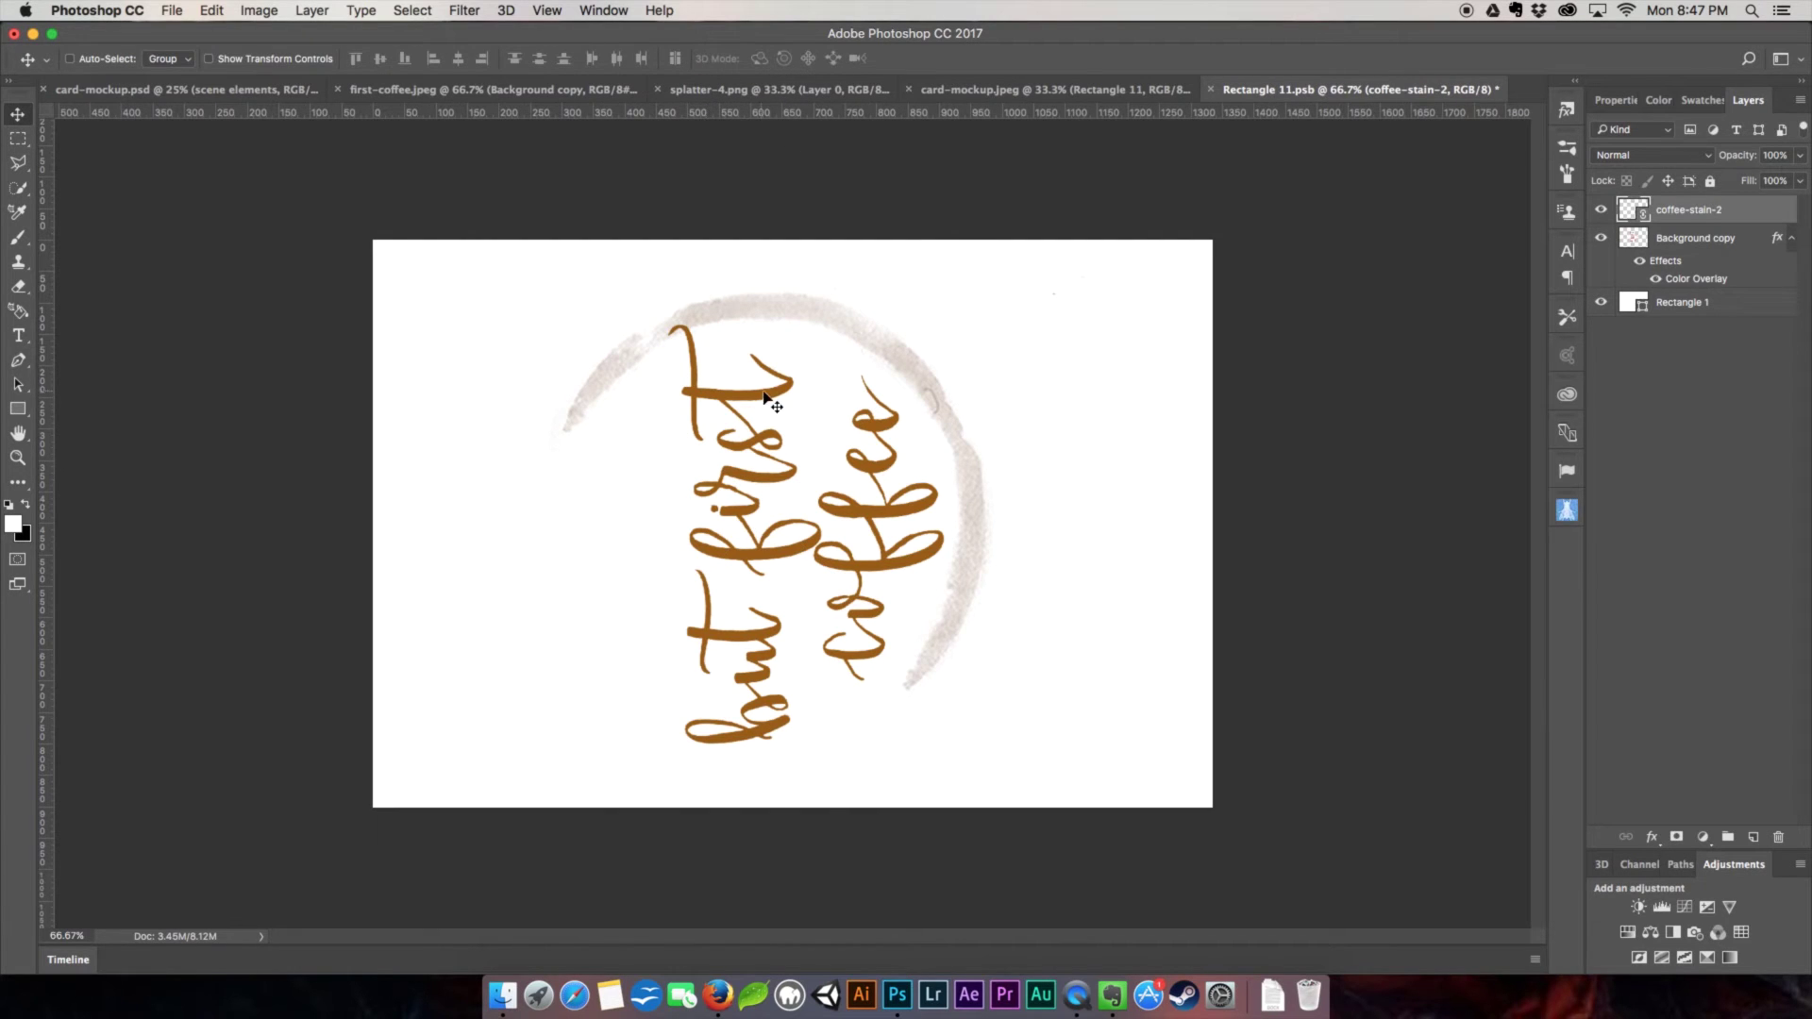
key("super")
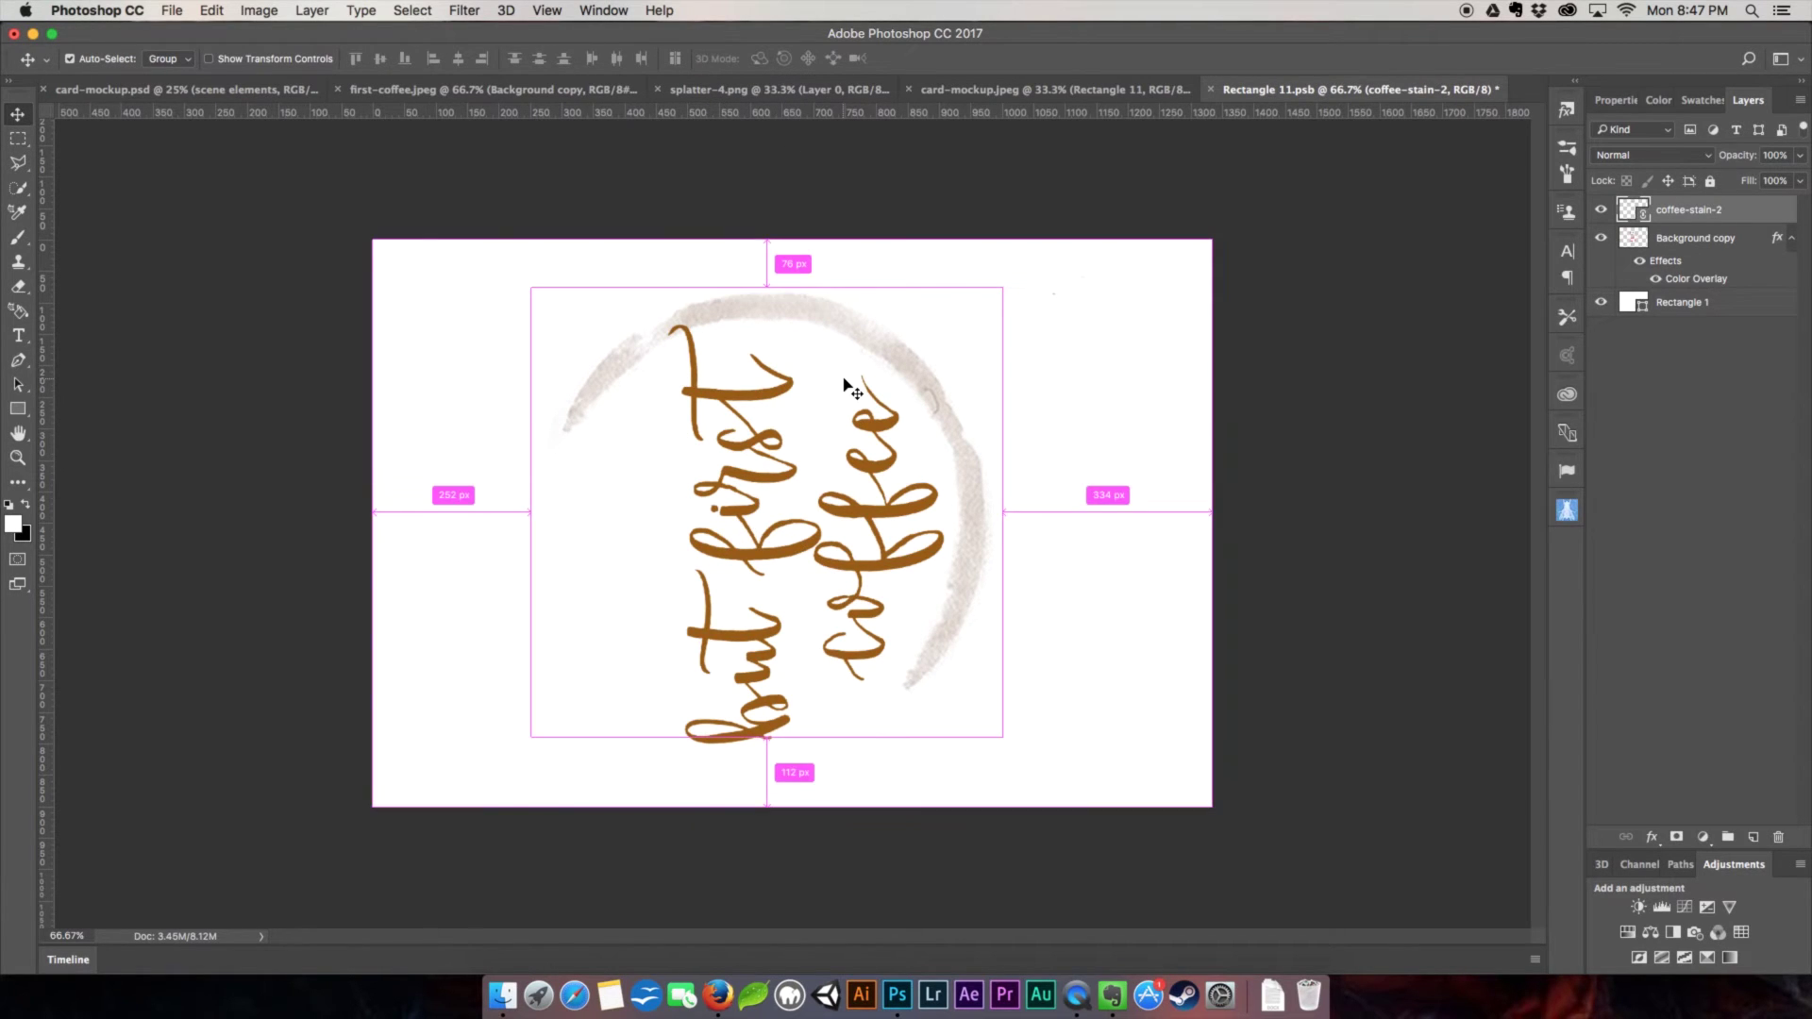
Duplicate the coffee-stain-2 layer and slightly shrink the copy in Free Transform.
key("super+j")
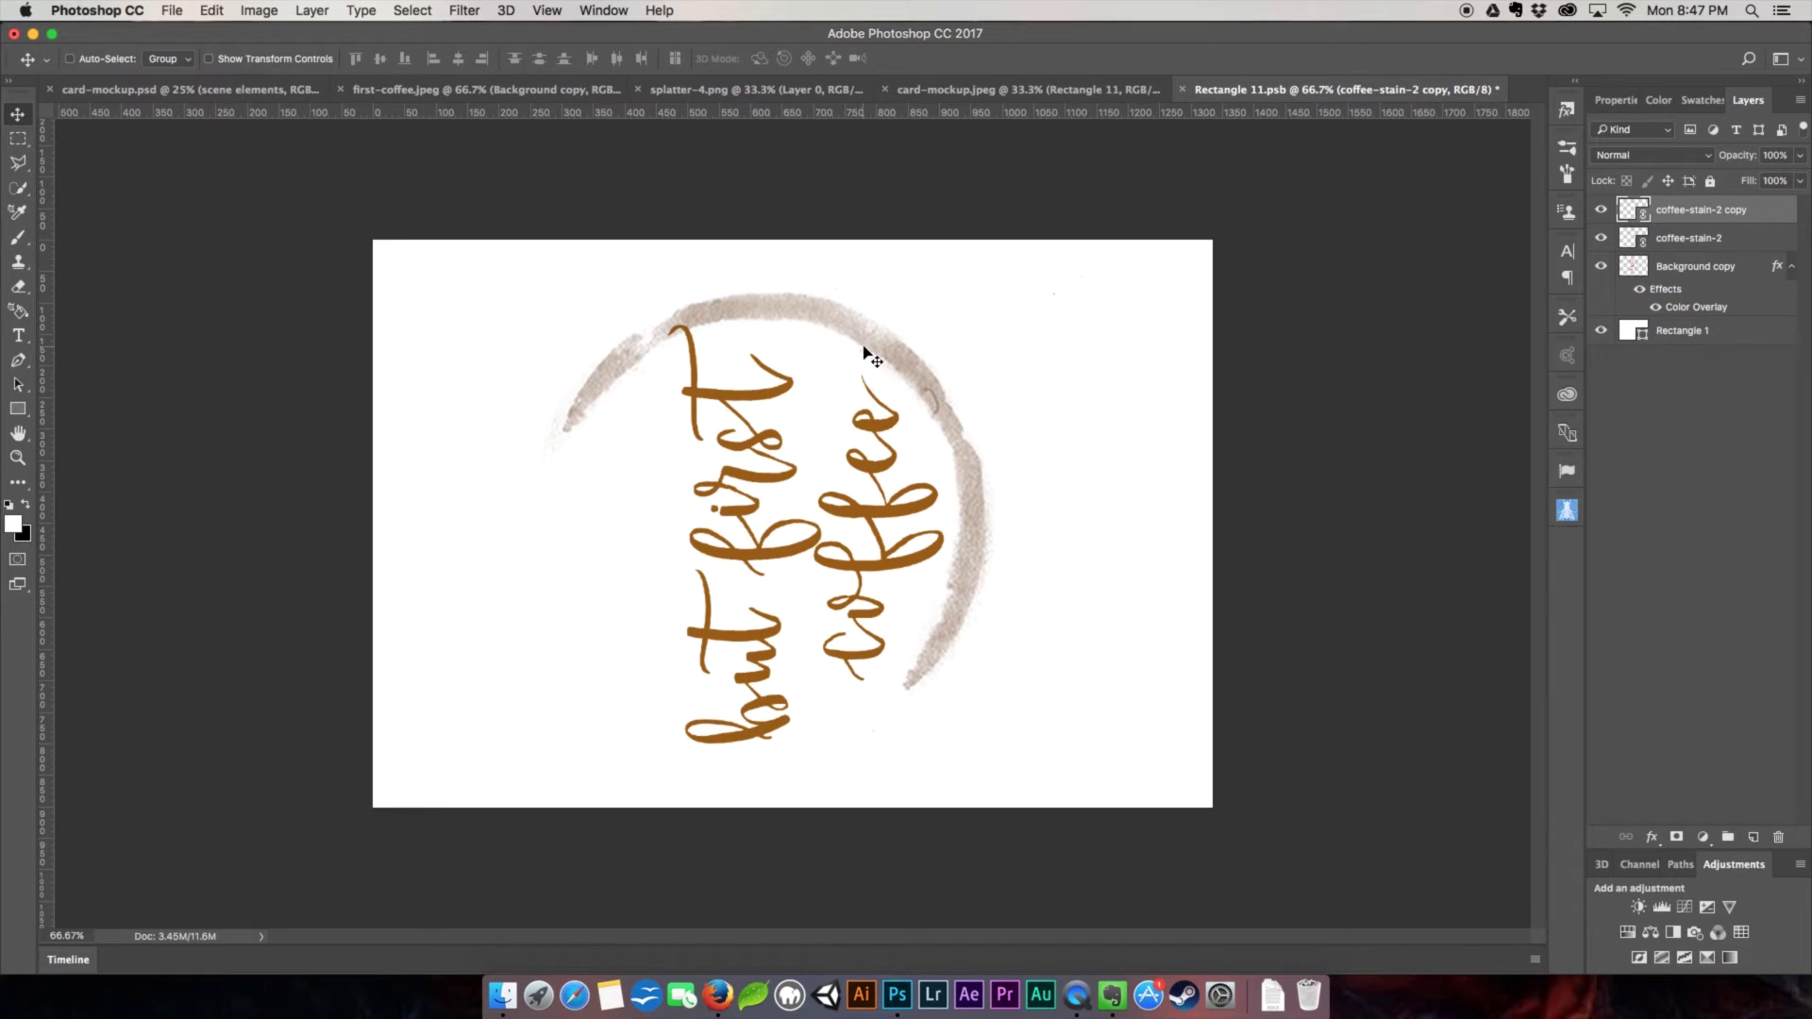
key("super+t")
left_click(1025, 277)
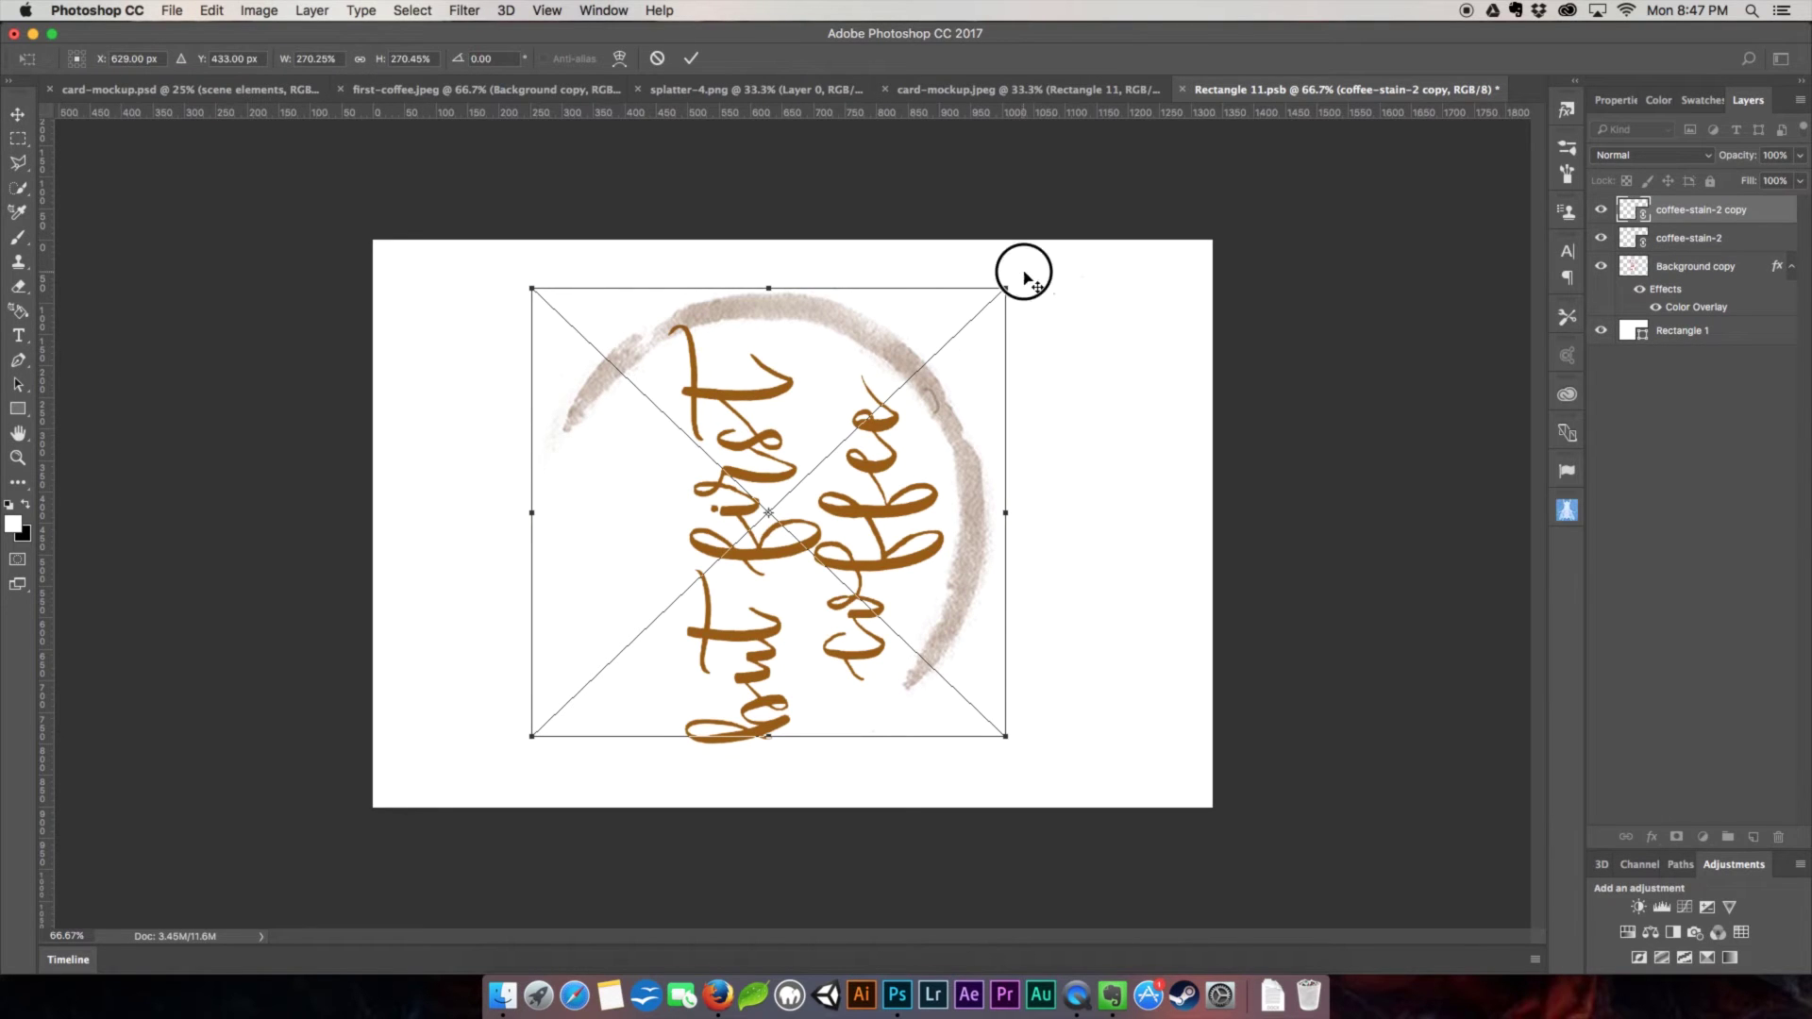
left_click_drag(1004, 284, 639, 858)
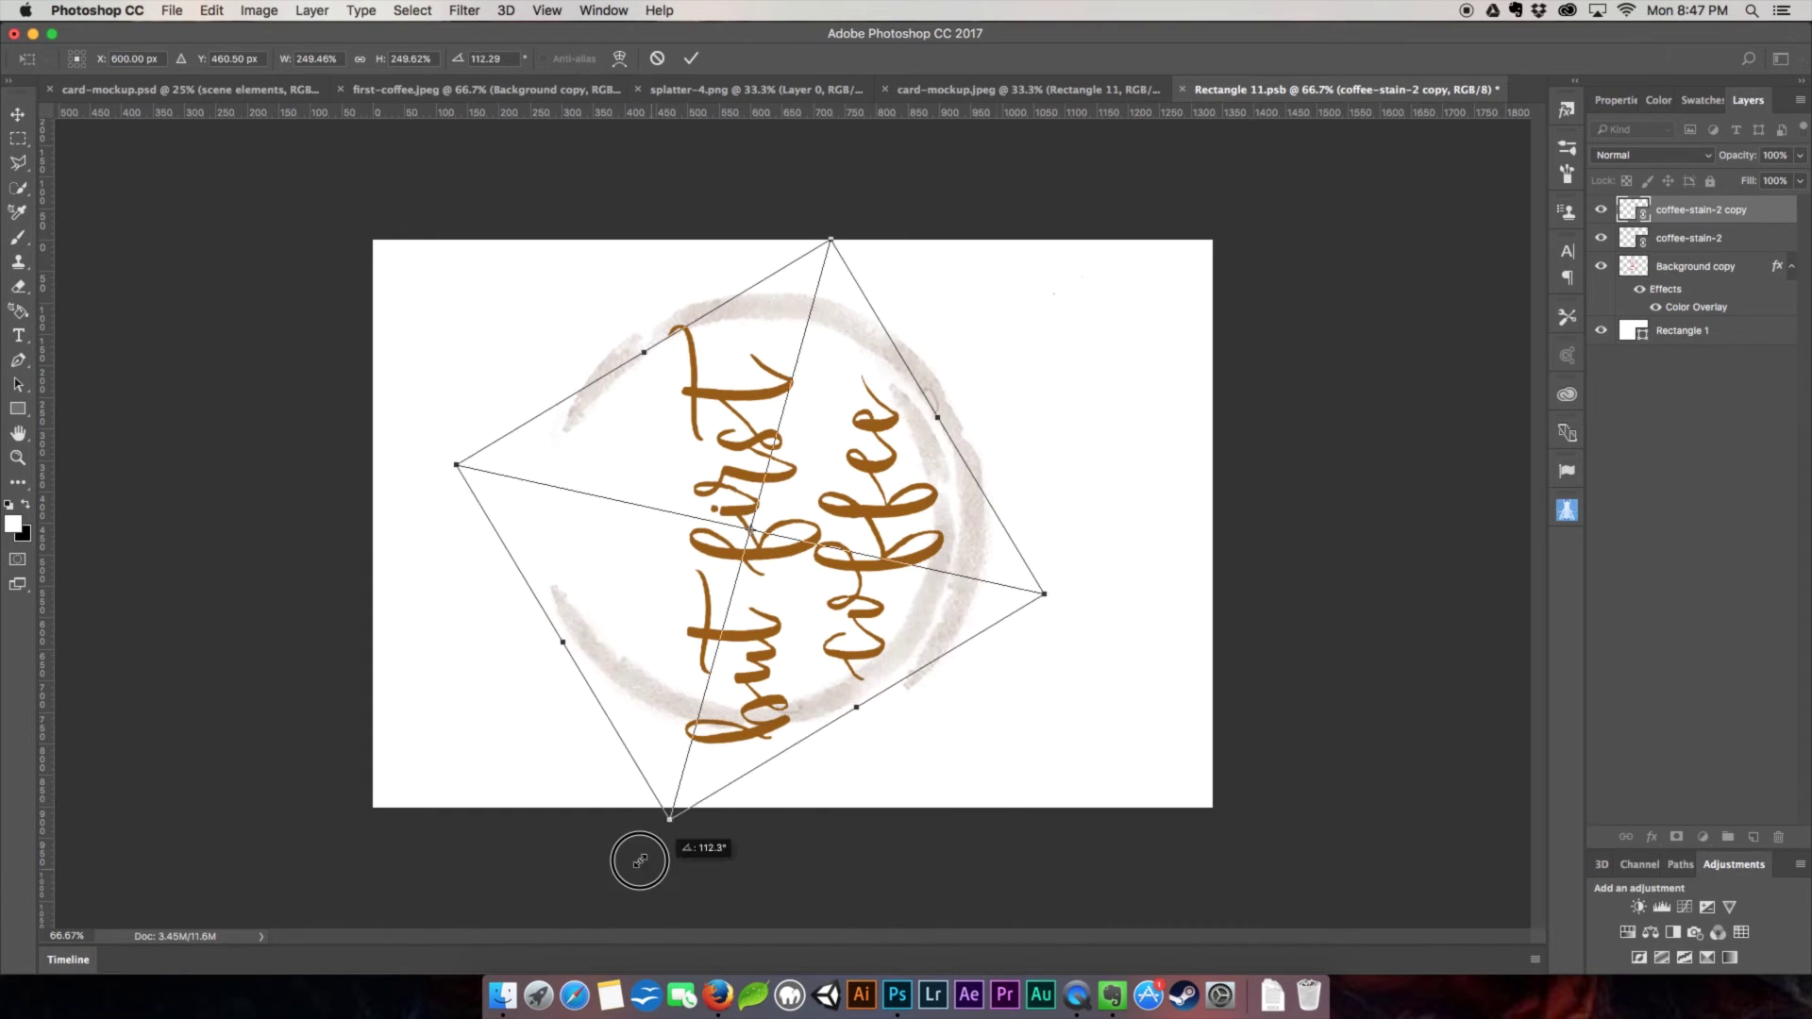
Rotate the stain copy around the lettering to complete the ring and commit the transform.
mouse_move(638, 859)
left_mouse_down()
mouse_move(642, 820)
mouse_move(530, 732)
mouse_move(522, 694)
mouse_move(536, 645)
mouse_move(618, 578)
left_mouse_up()
left_click_drag(785, 450, 789, 452)
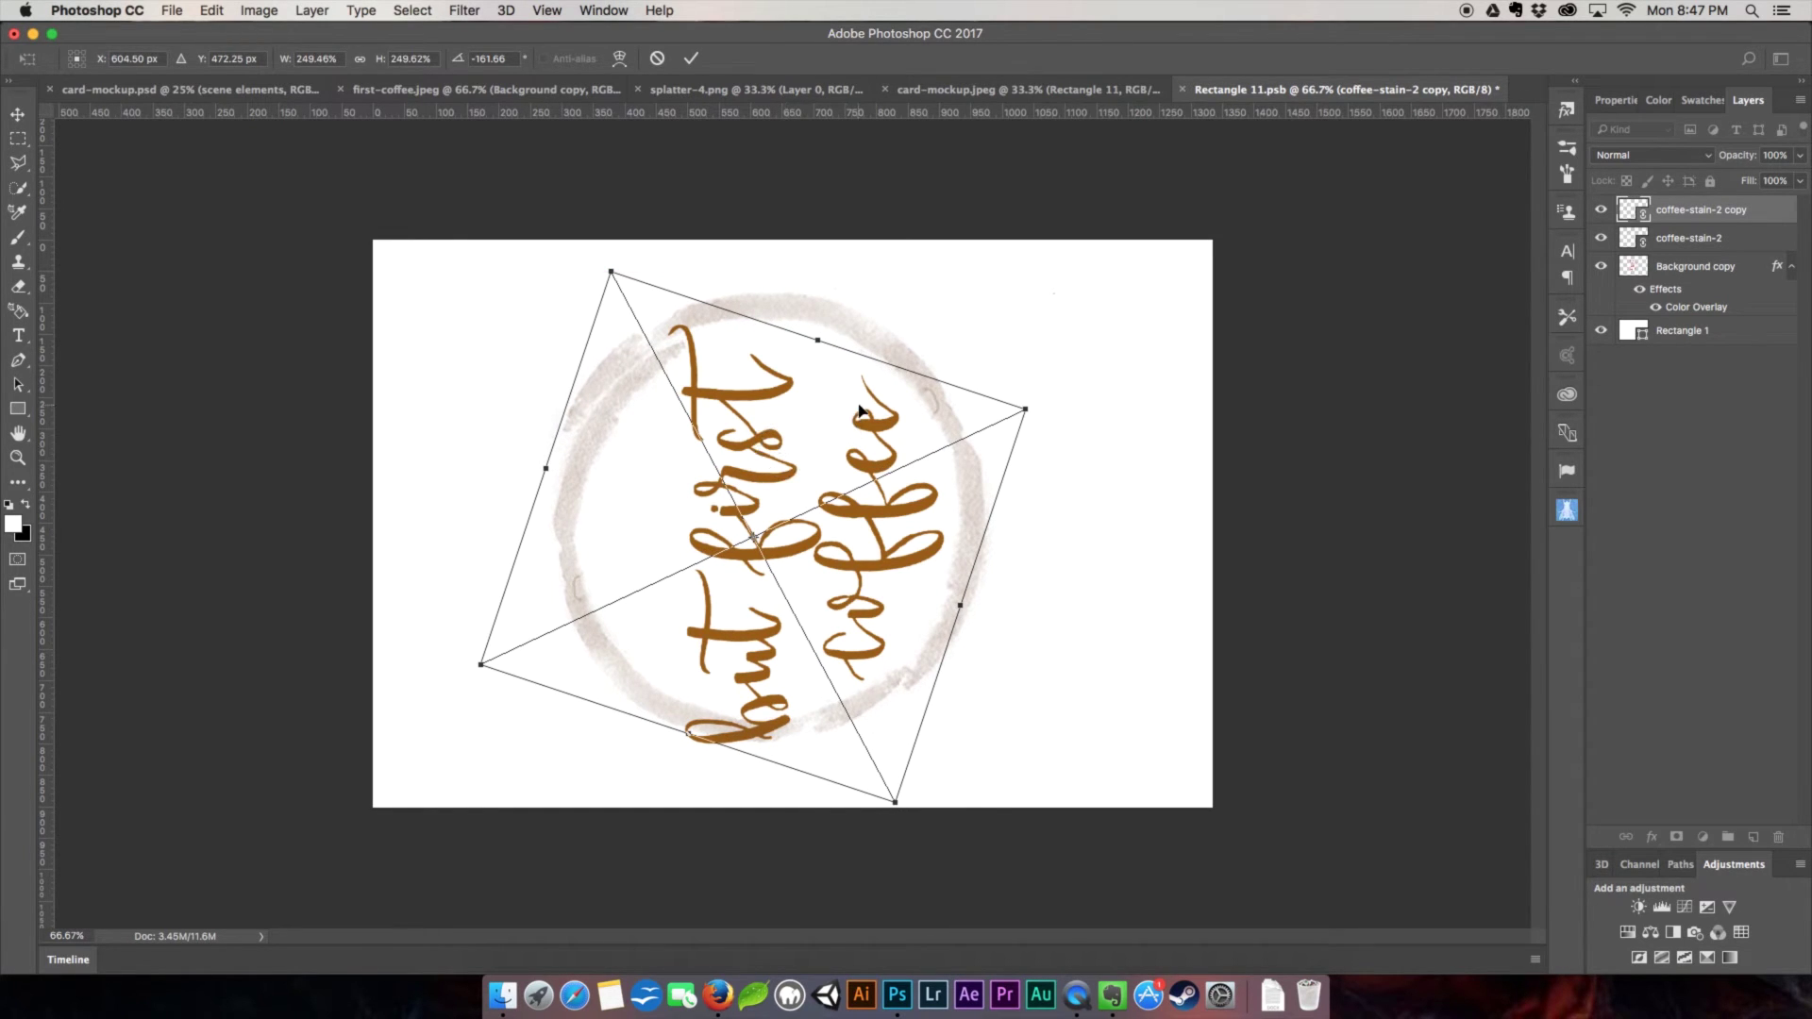
left_click(692, 59)
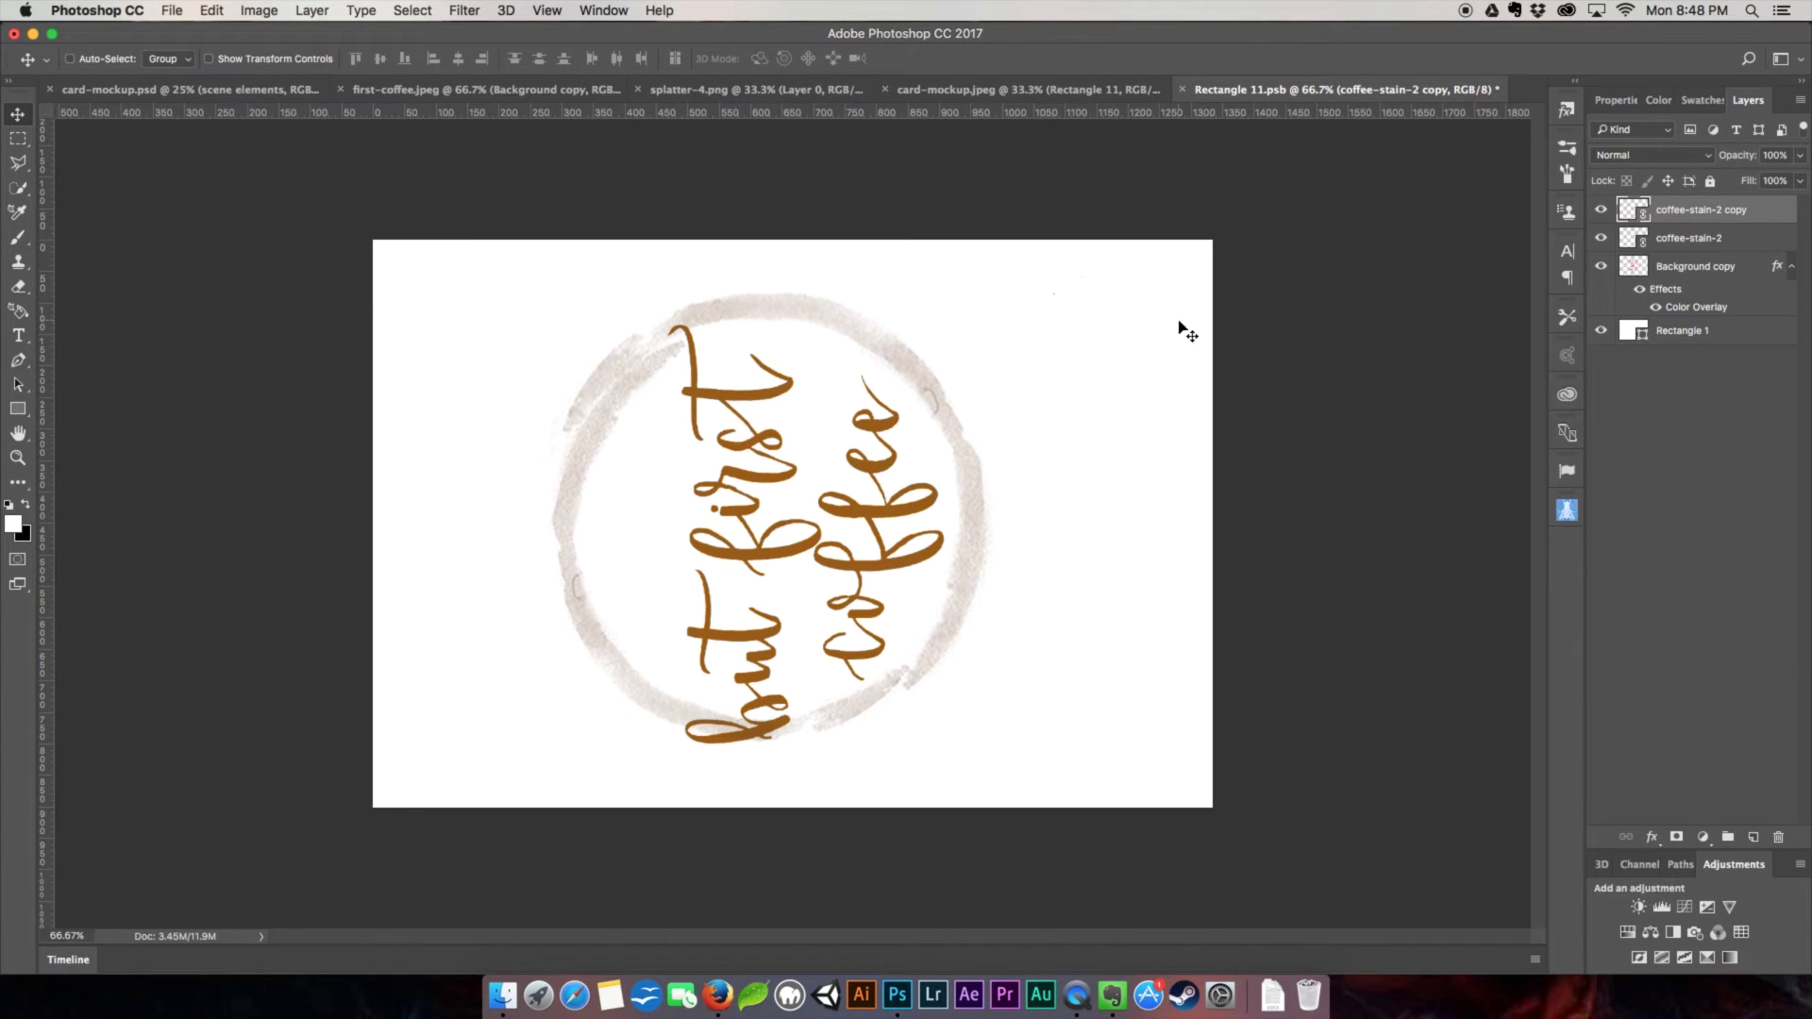
left_click(781, 96)
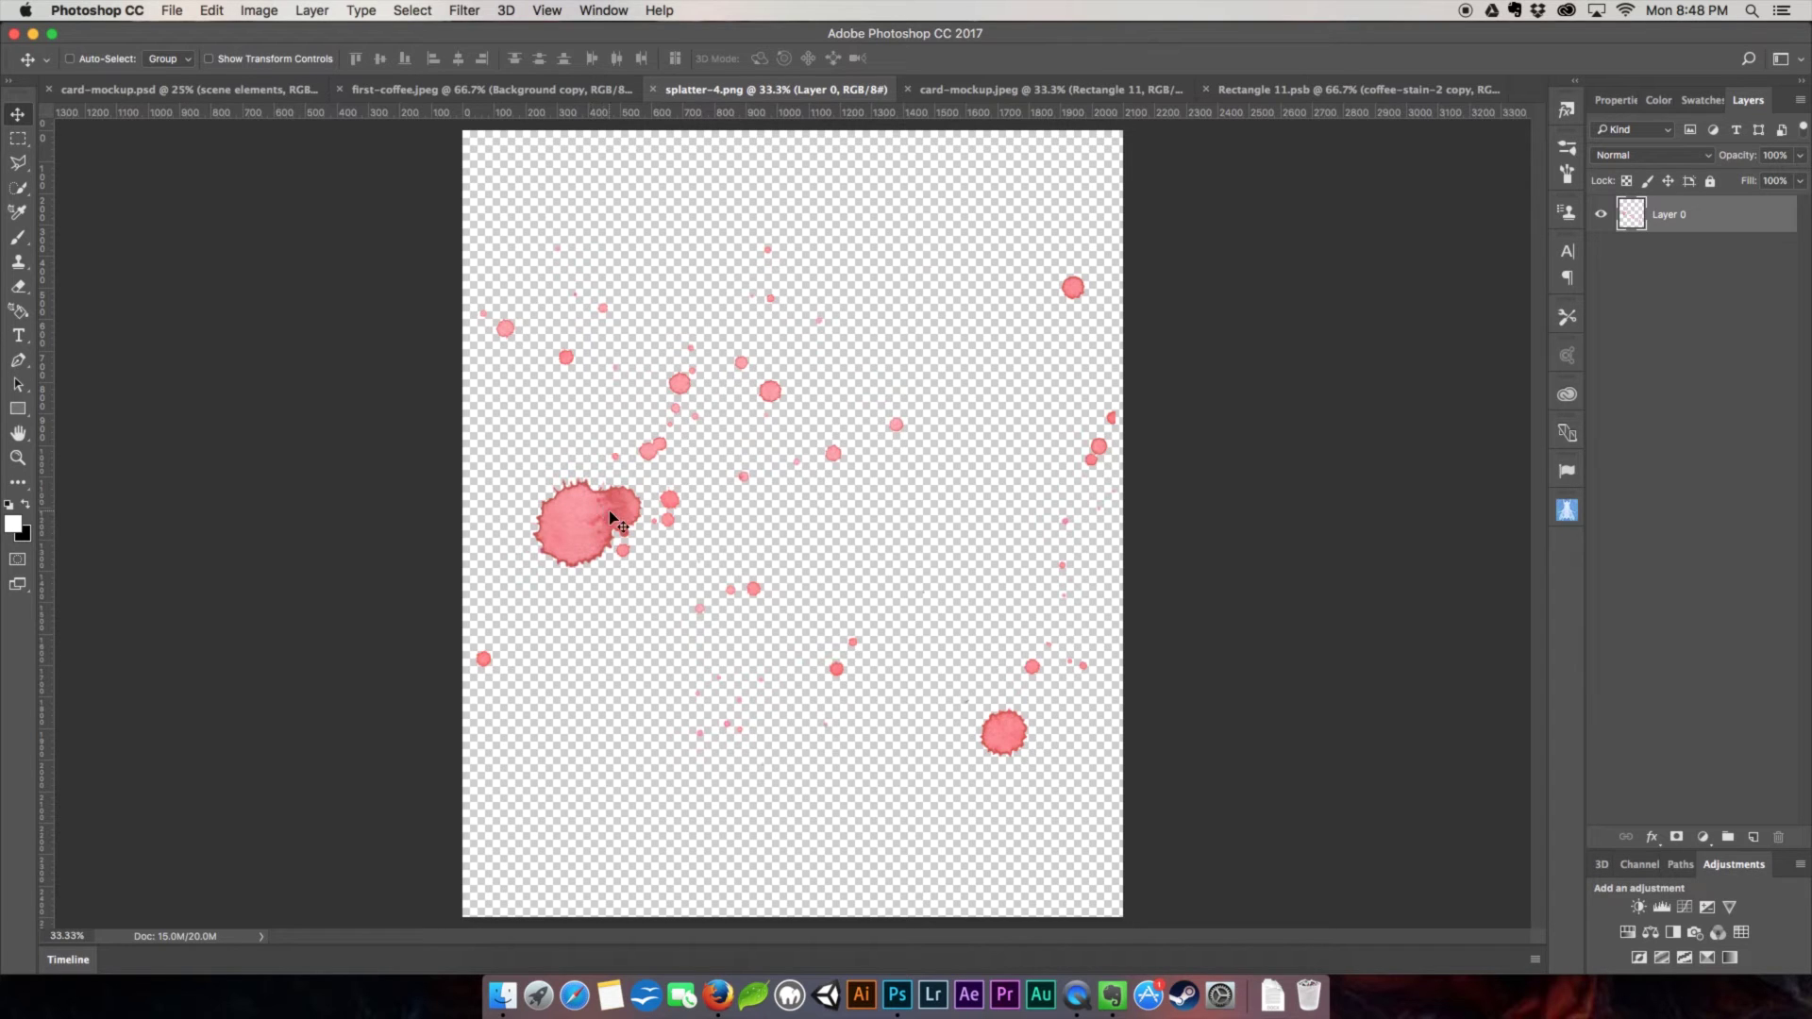
Drag the pink splatter from splatter-4.png into the lettering design and start transforming it.
mouse_move(581, 538)
left_mouse_down()
mouse_move(581, 308)
mouse_move(1065, 93)
left_mouse_up()
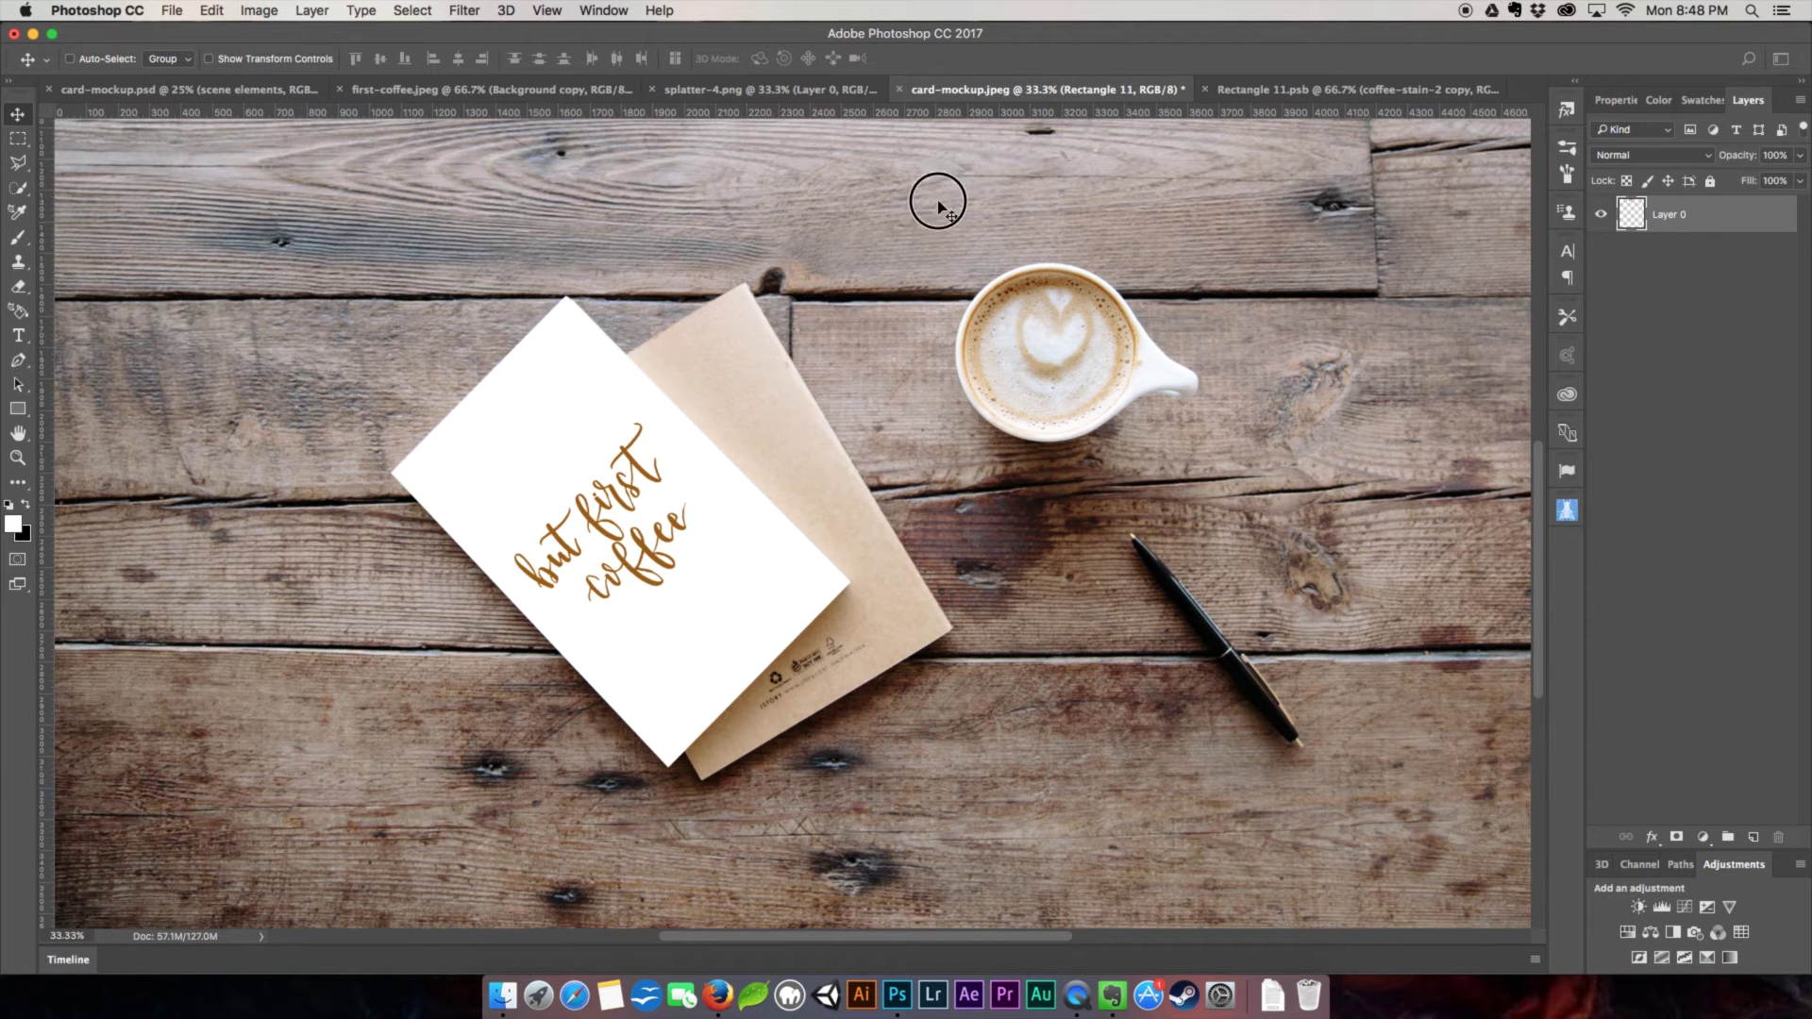
mouse_move(1064, 94)
left_mouse_down()
mouse_move(1300, 104)
mouse_move(664, 602)
mouse_move(704, 591)
left_mouse_up()
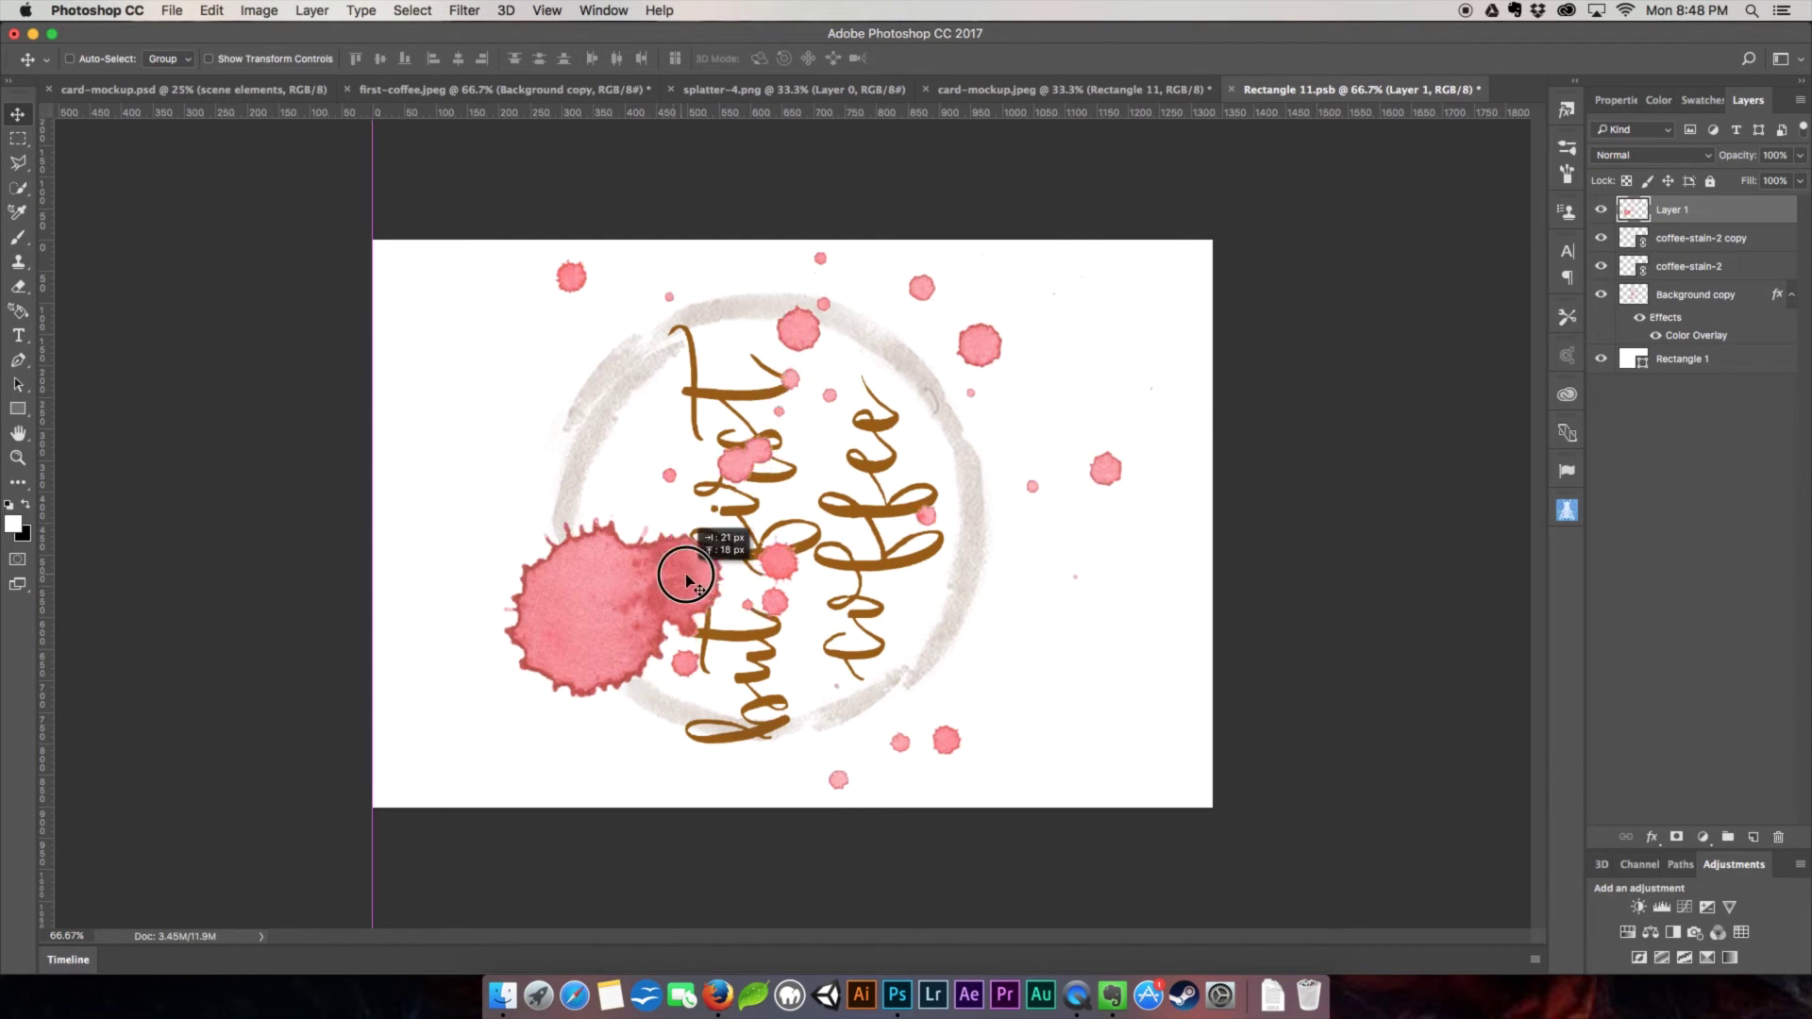
key("super+t")
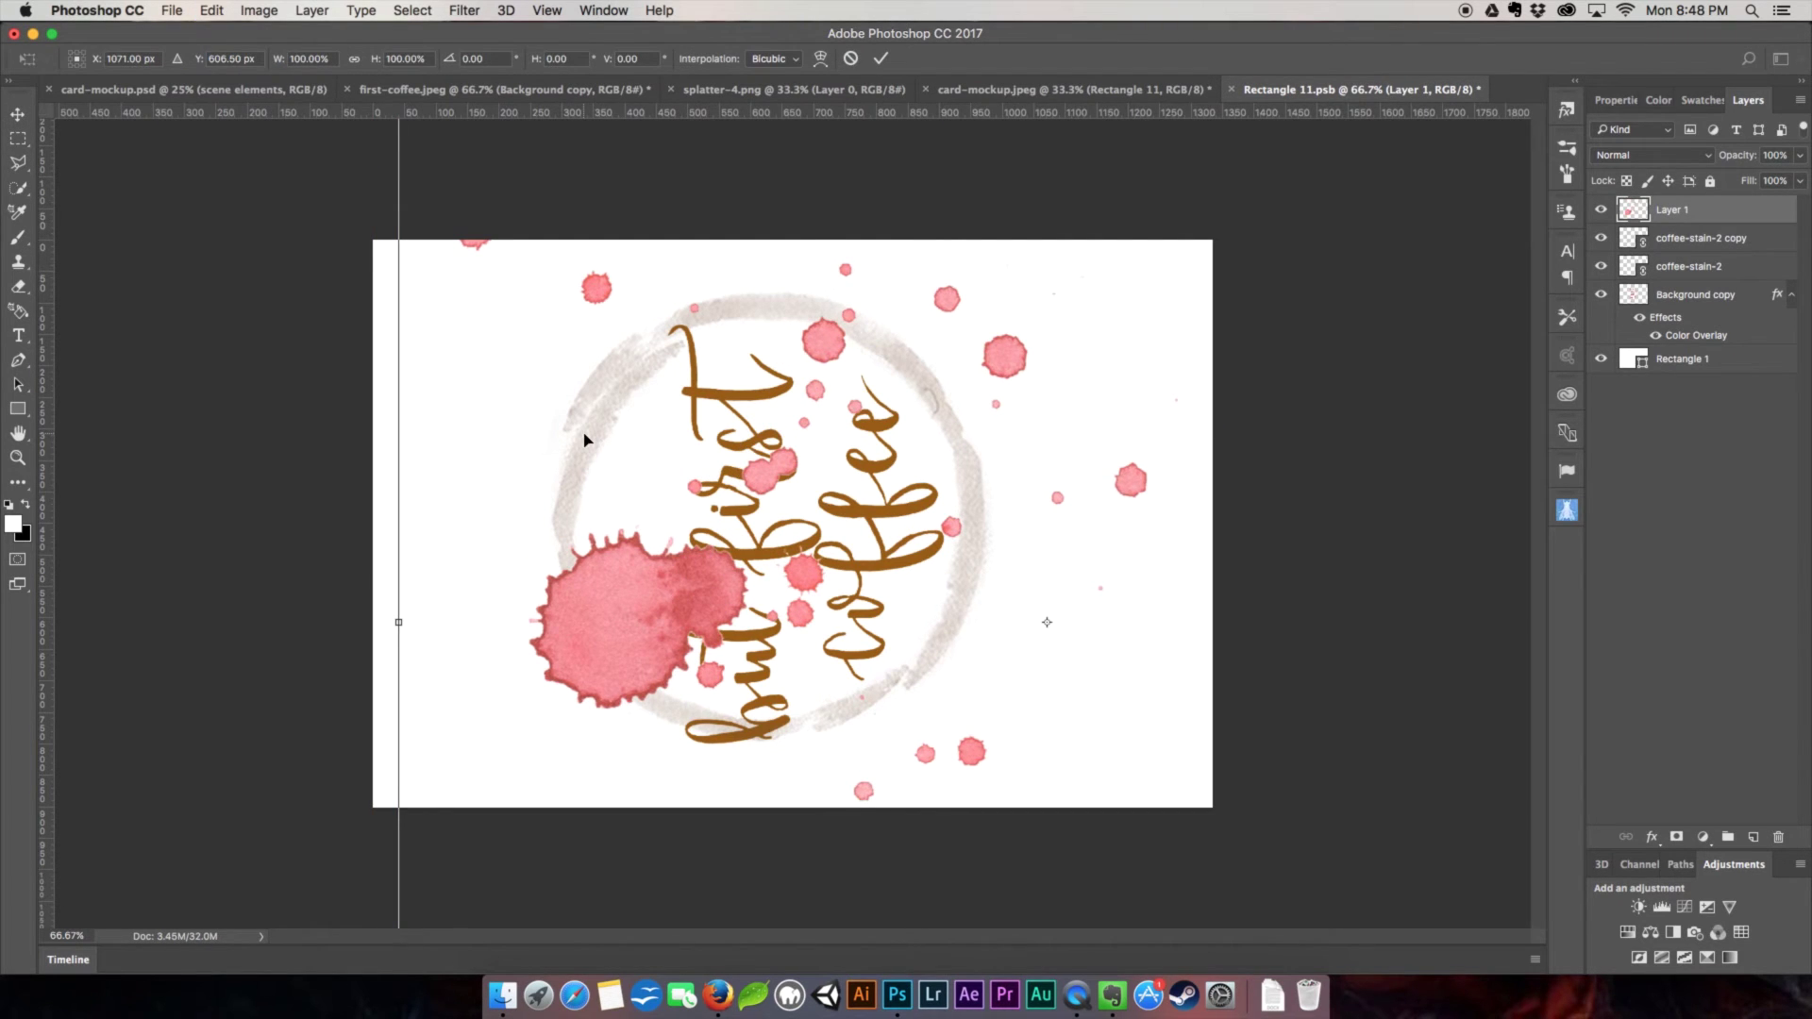
key("super+equal")
key("super+minus")
key("super+minus")
key("super+minus")
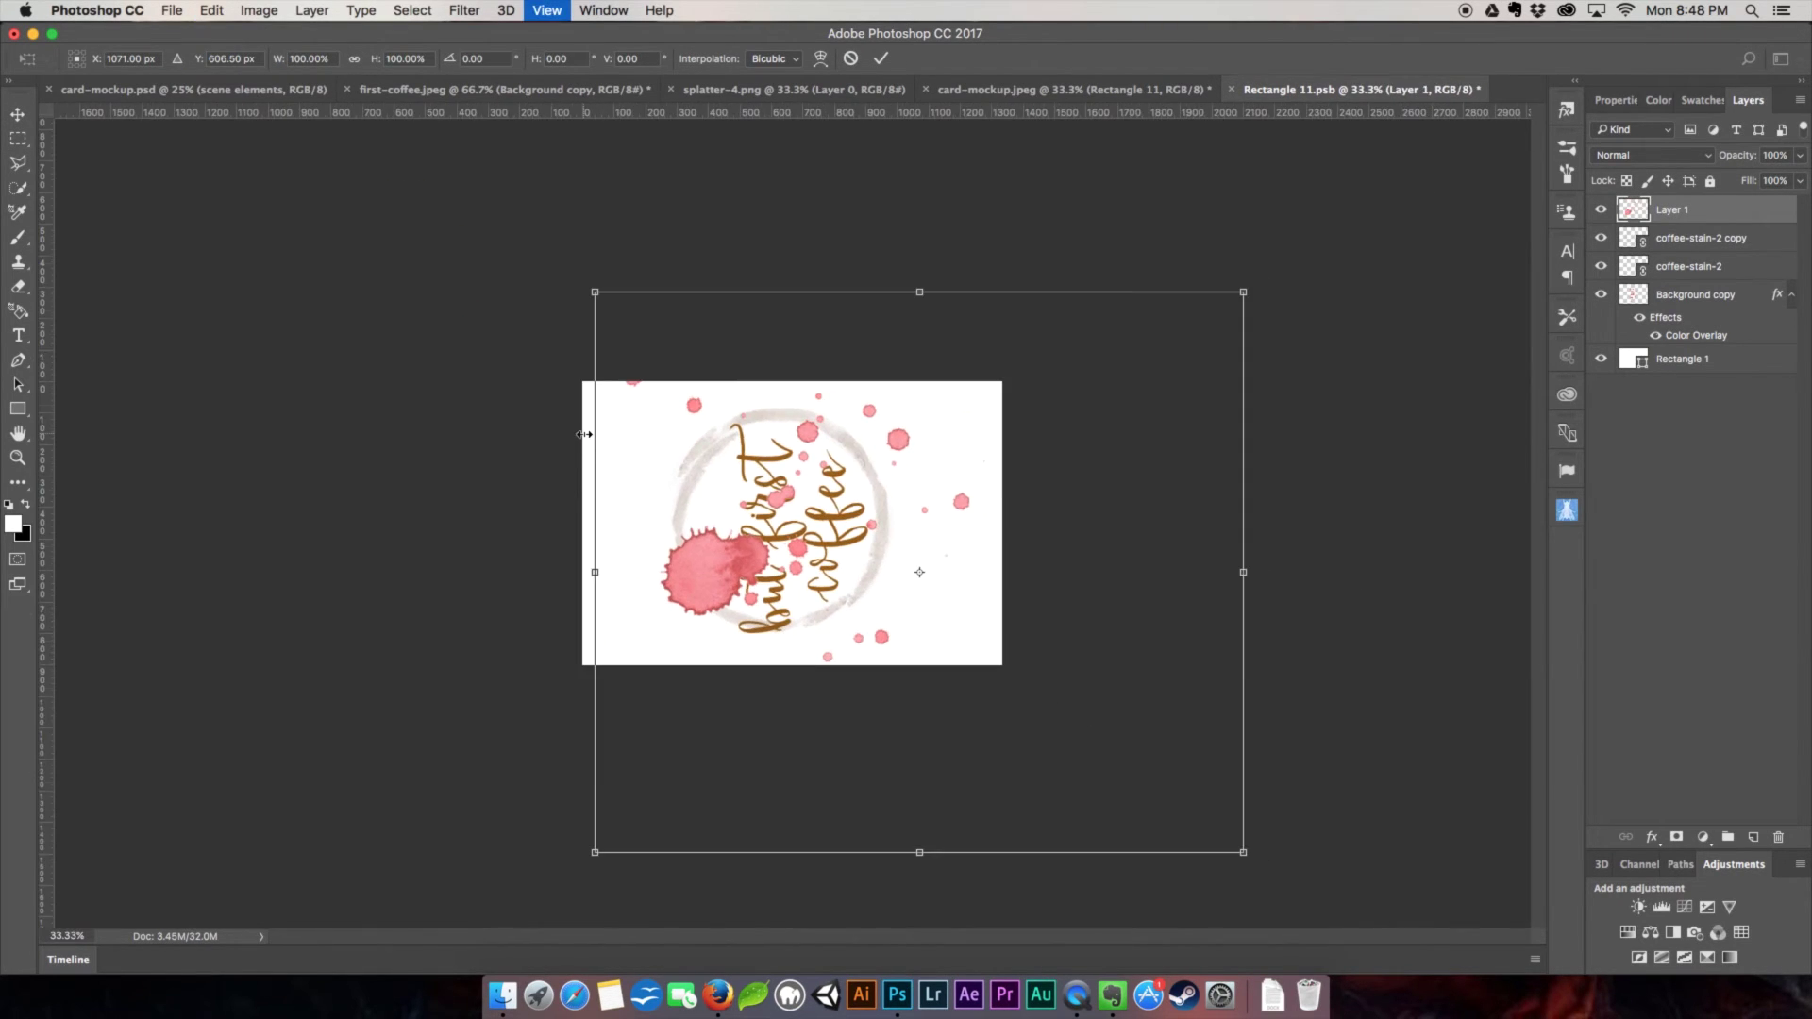
Shrink, reposition and rotate the splatter so its big blot sits top right, then commit.
mouse_move(596, 293)
left_mouse_down()
mouse_move(774, 386)
mouse_move(1232, 518)
left_mouse_up()
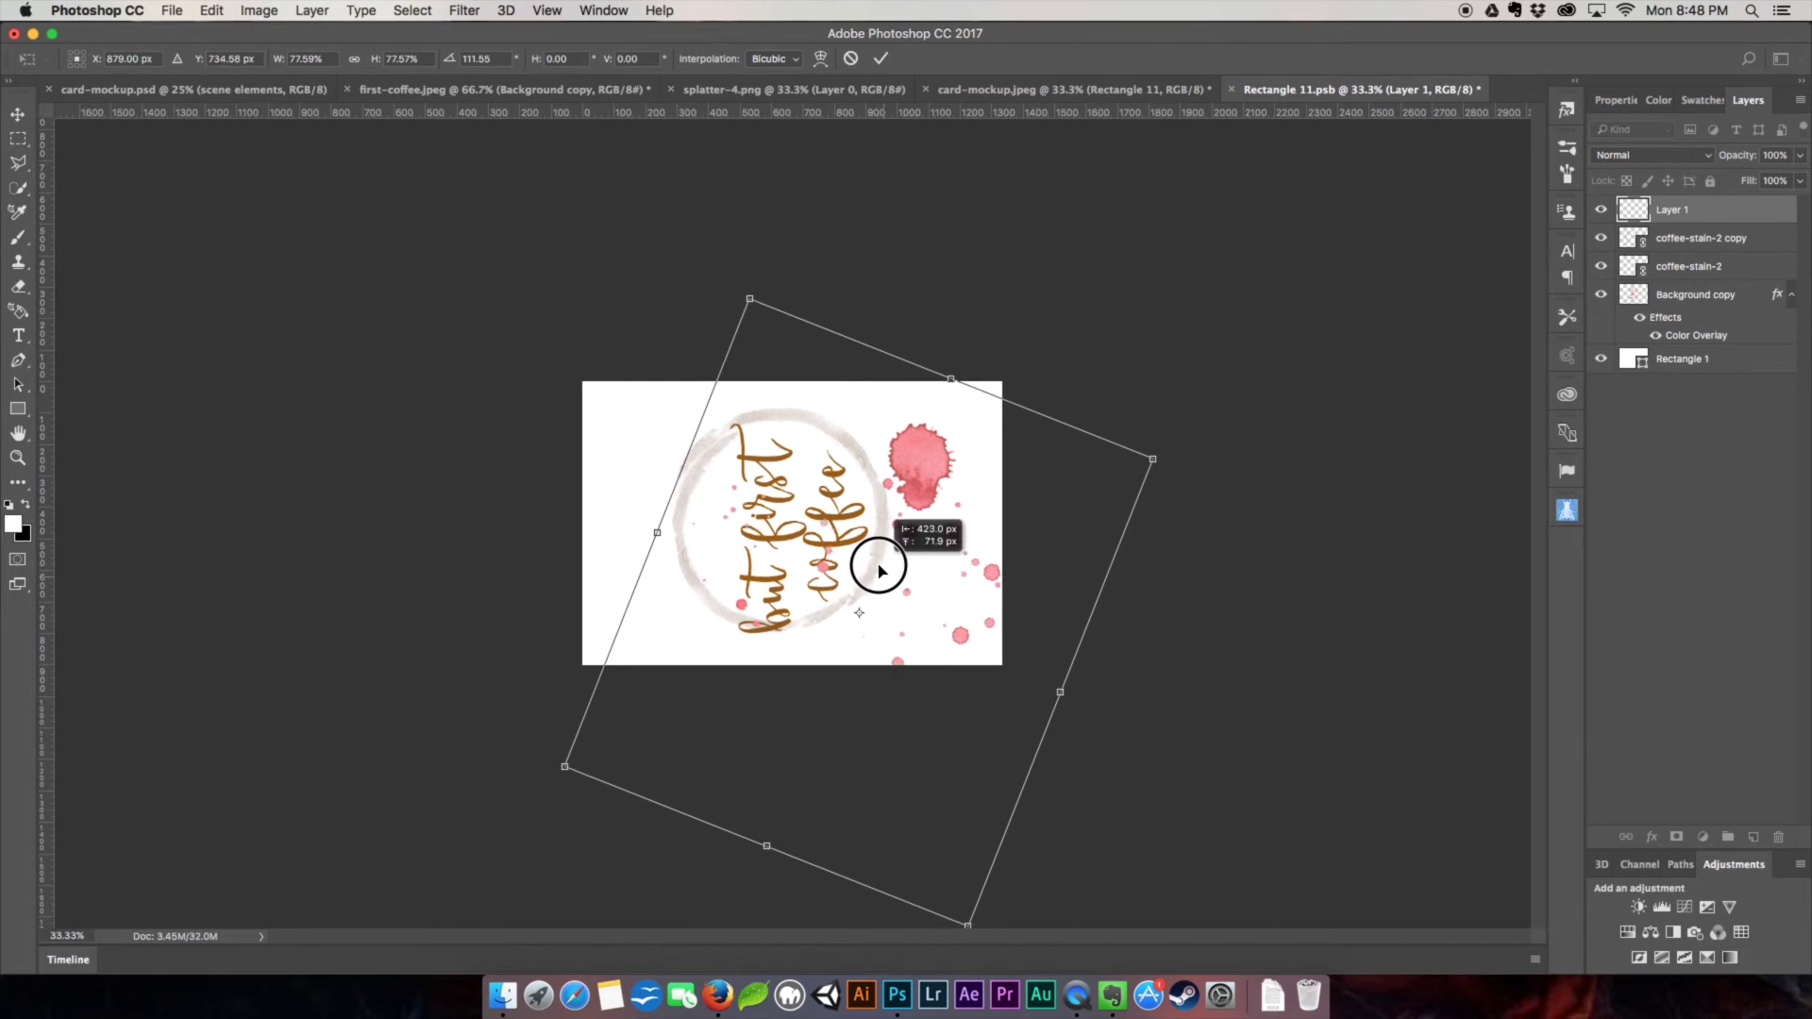
left_click_drag(1017, 596, 885, 559)
left_click_drag(744, 247, 778, 257)
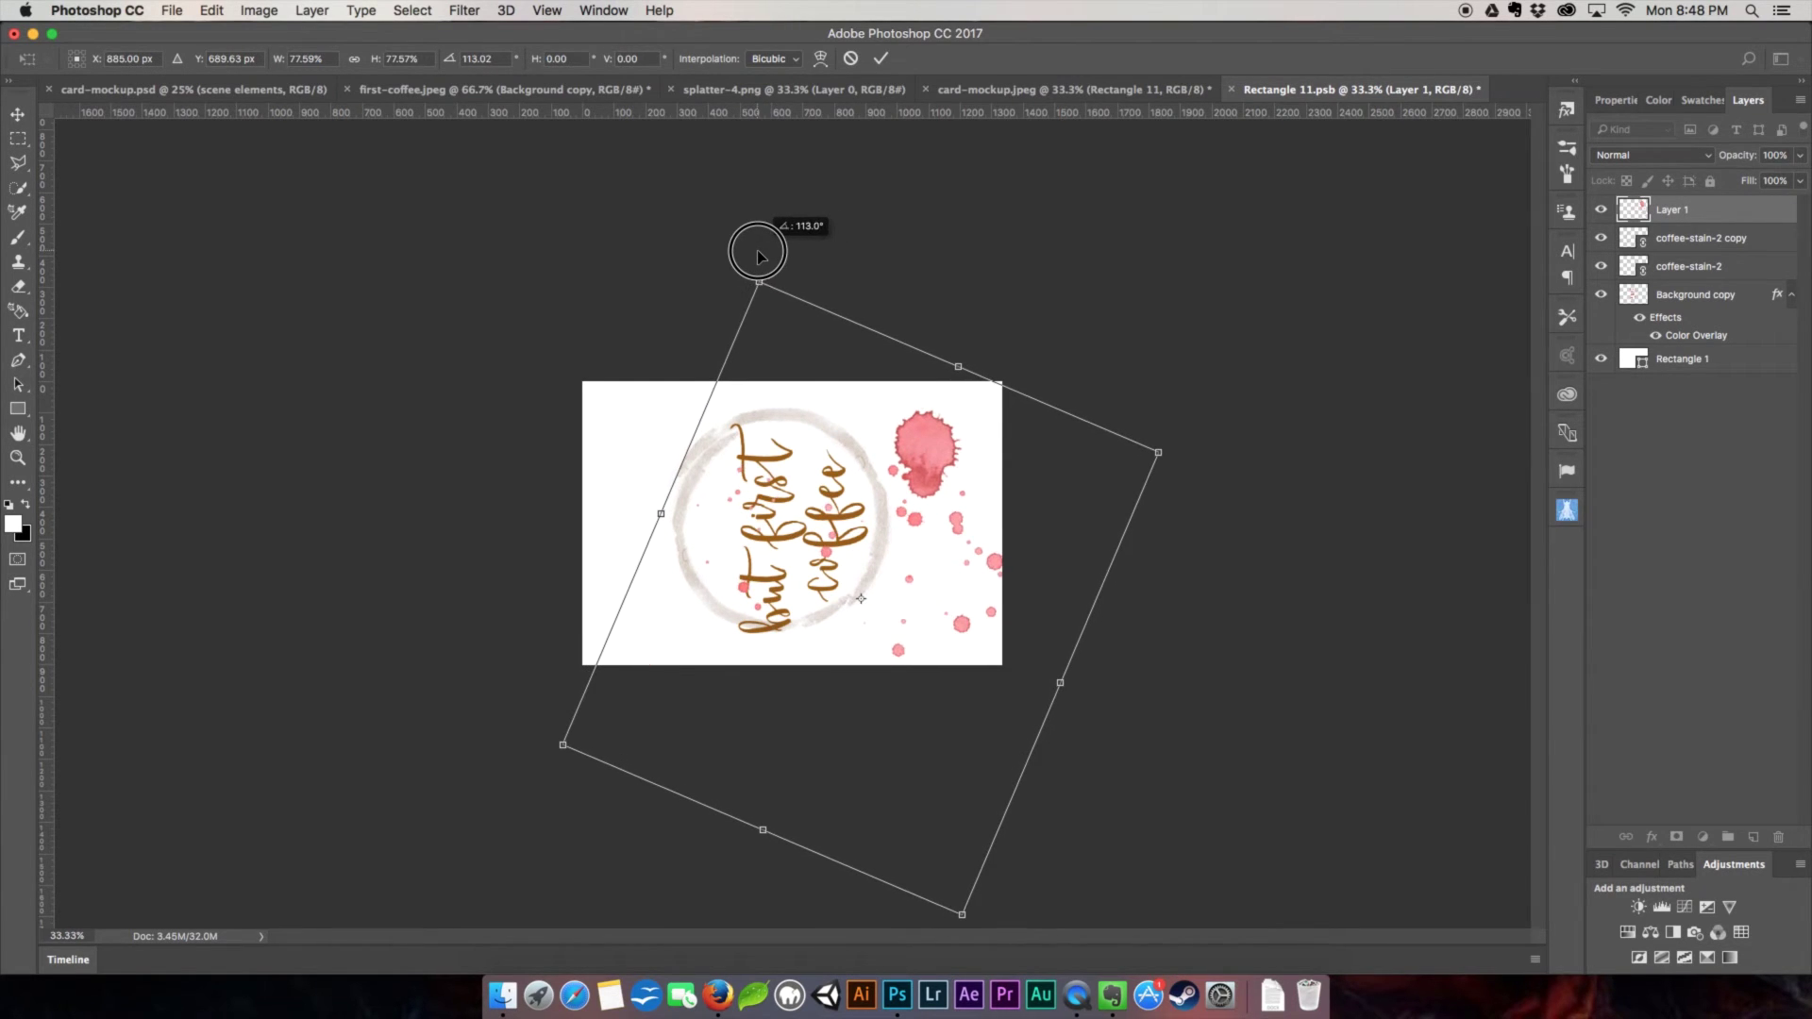
left_click_drag(777, 256, 759, 250)
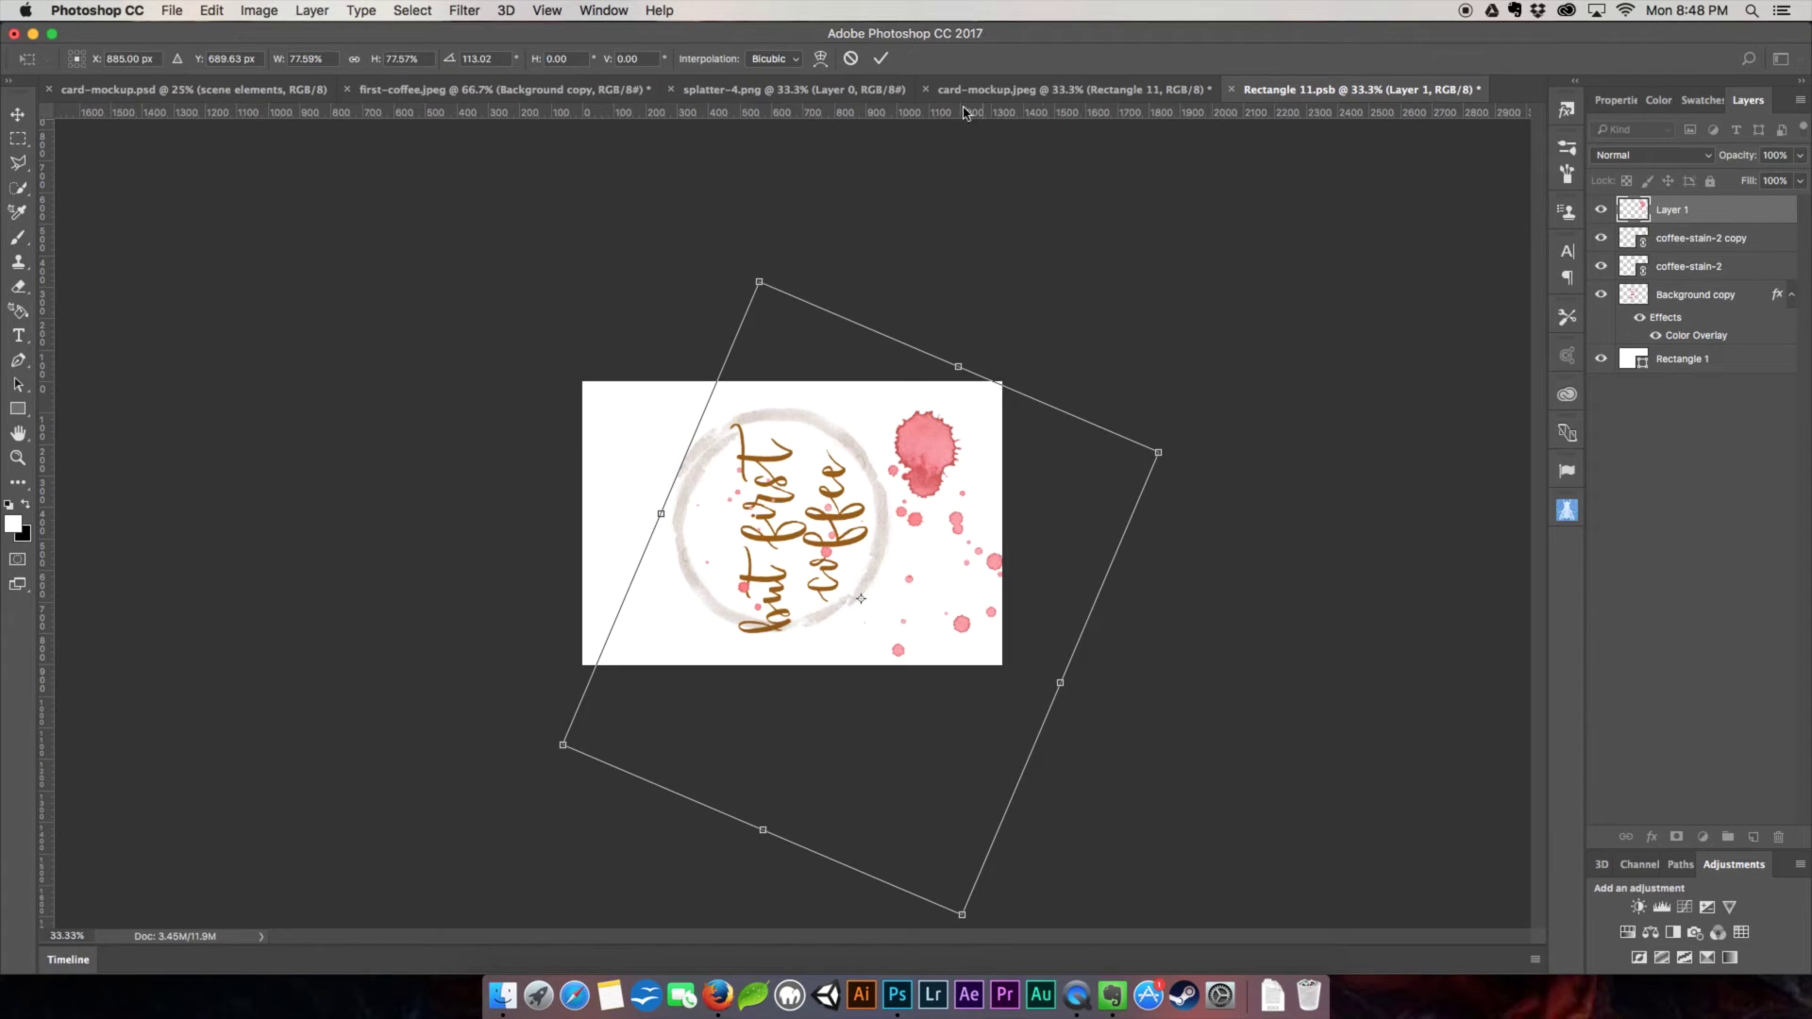
left_click(902, 63)
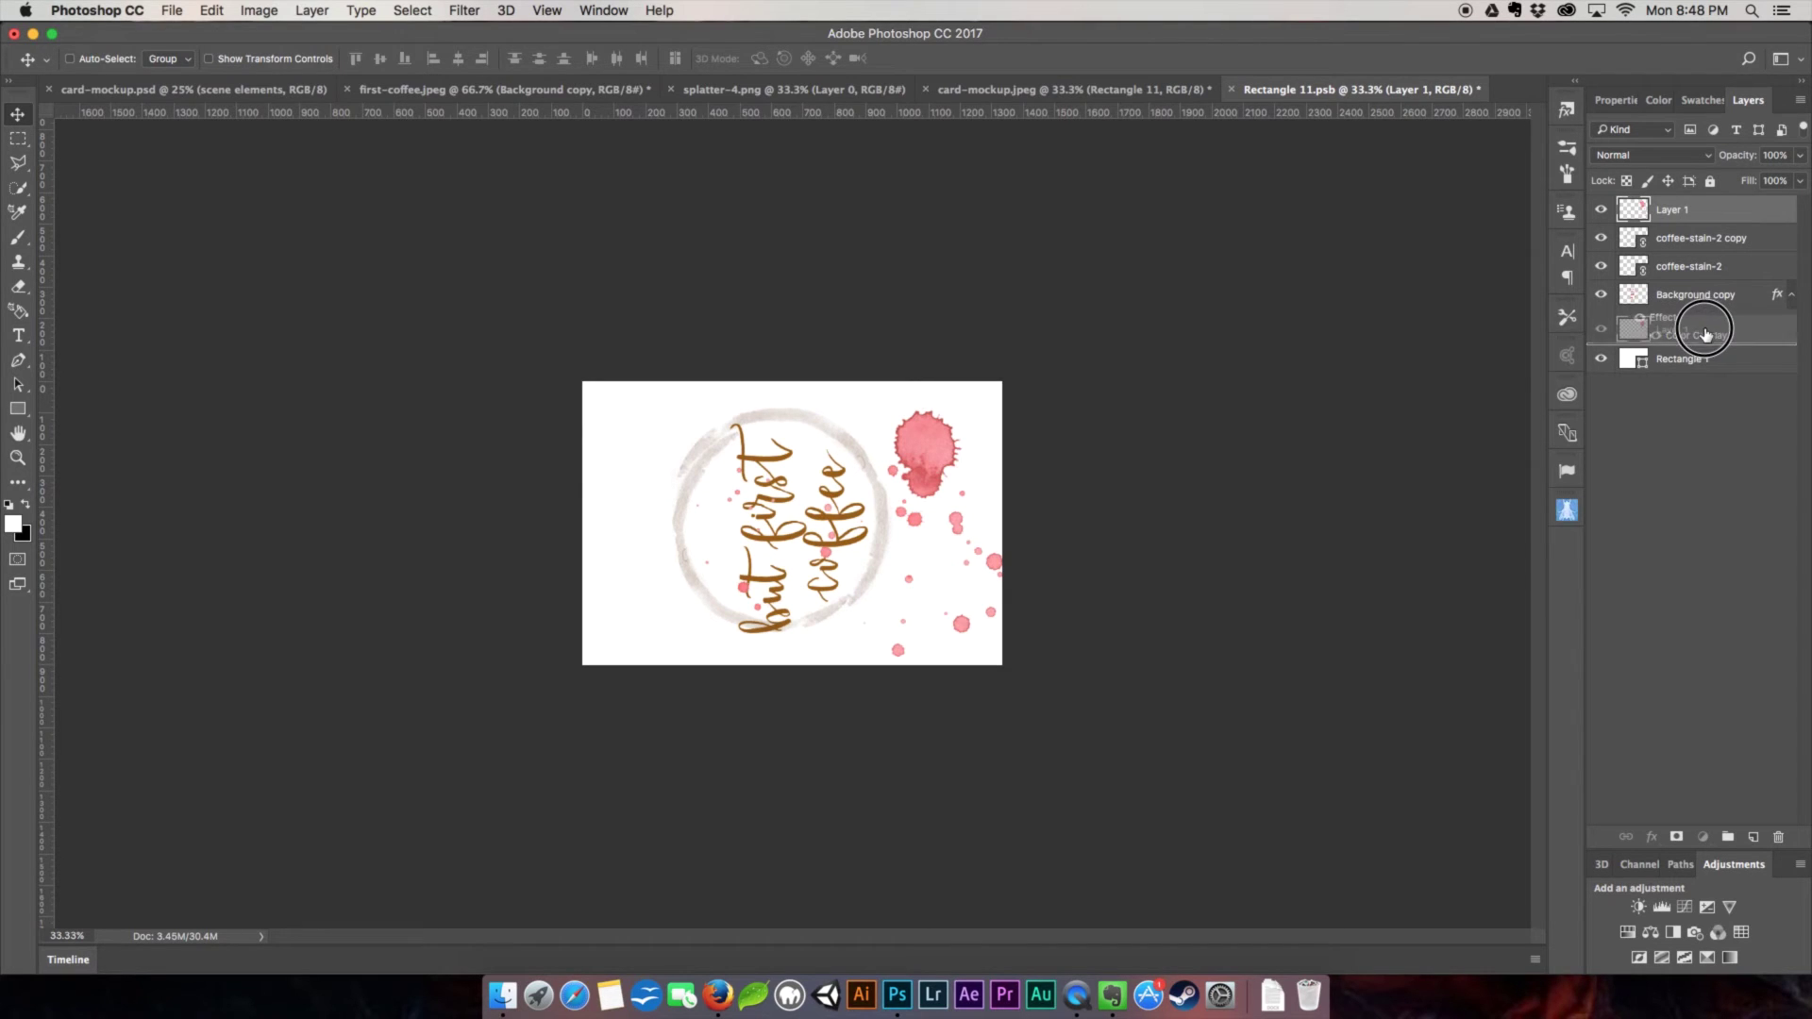
Move the splatter beneath the stains and tint it coffee-tan with a Hue/Saturation adjustment.
left_click_drag(1731, 213, 1704, 348)
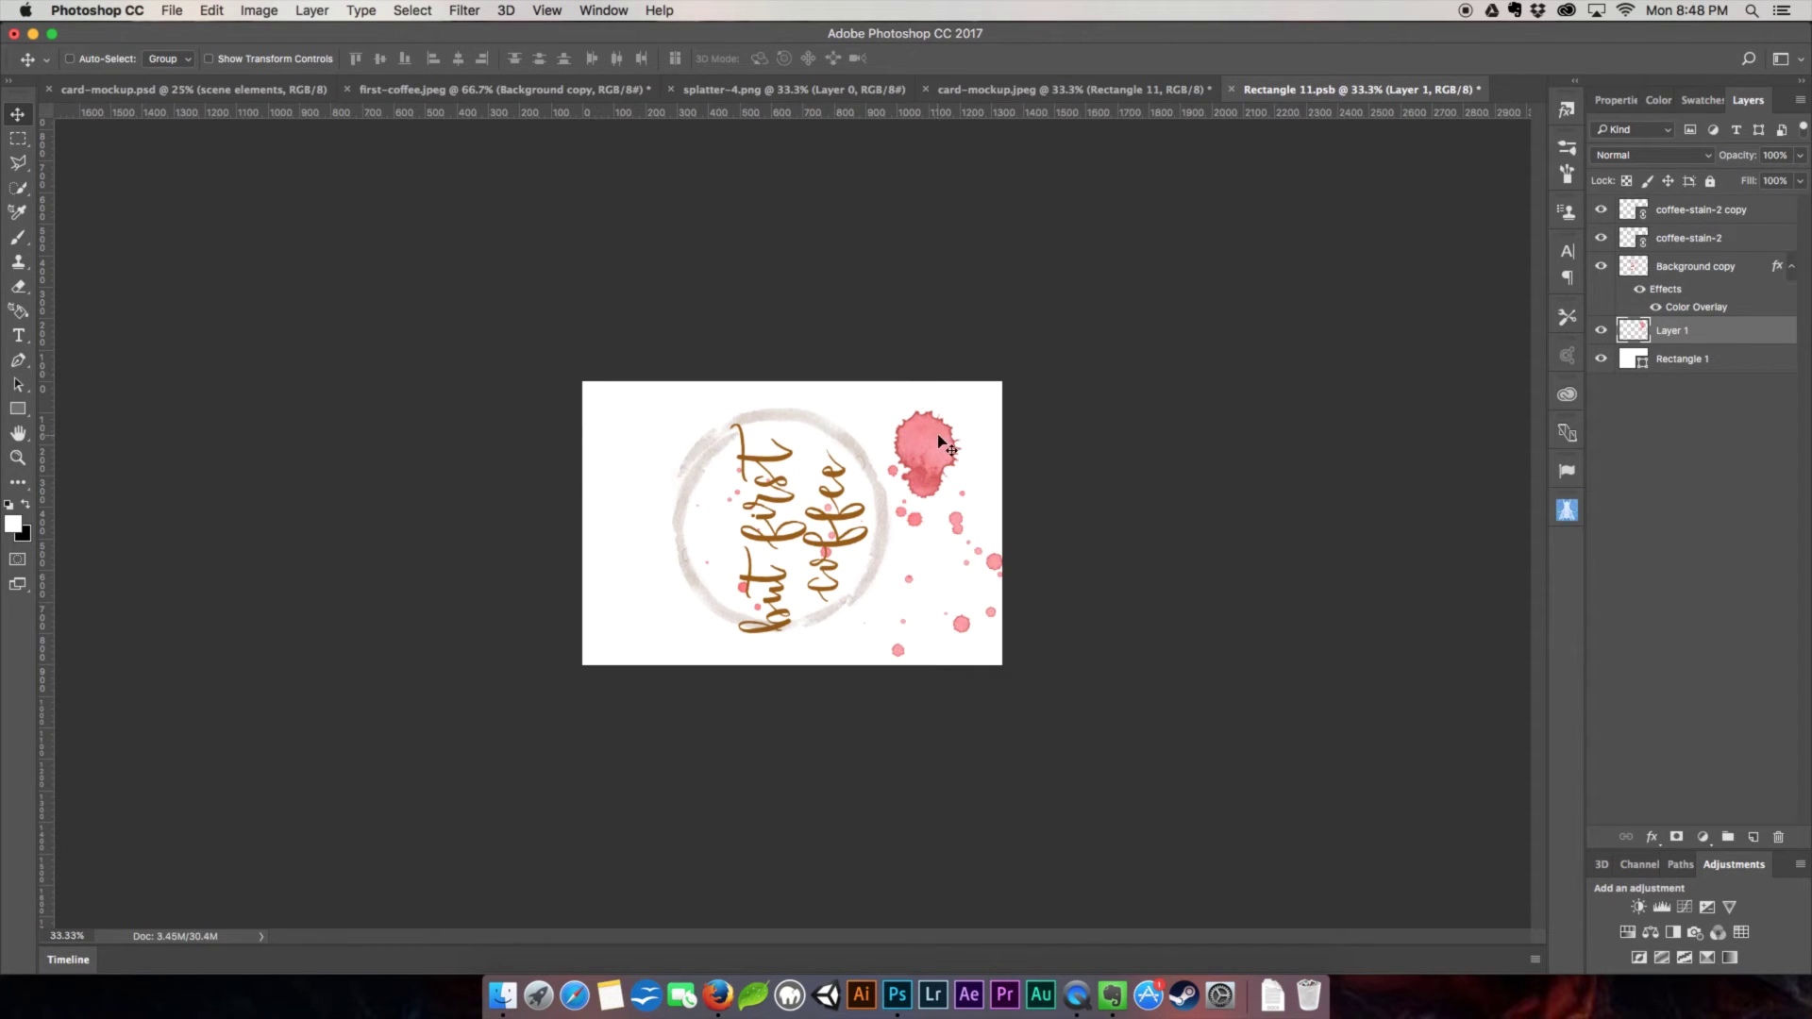
left_click(1634, 933)
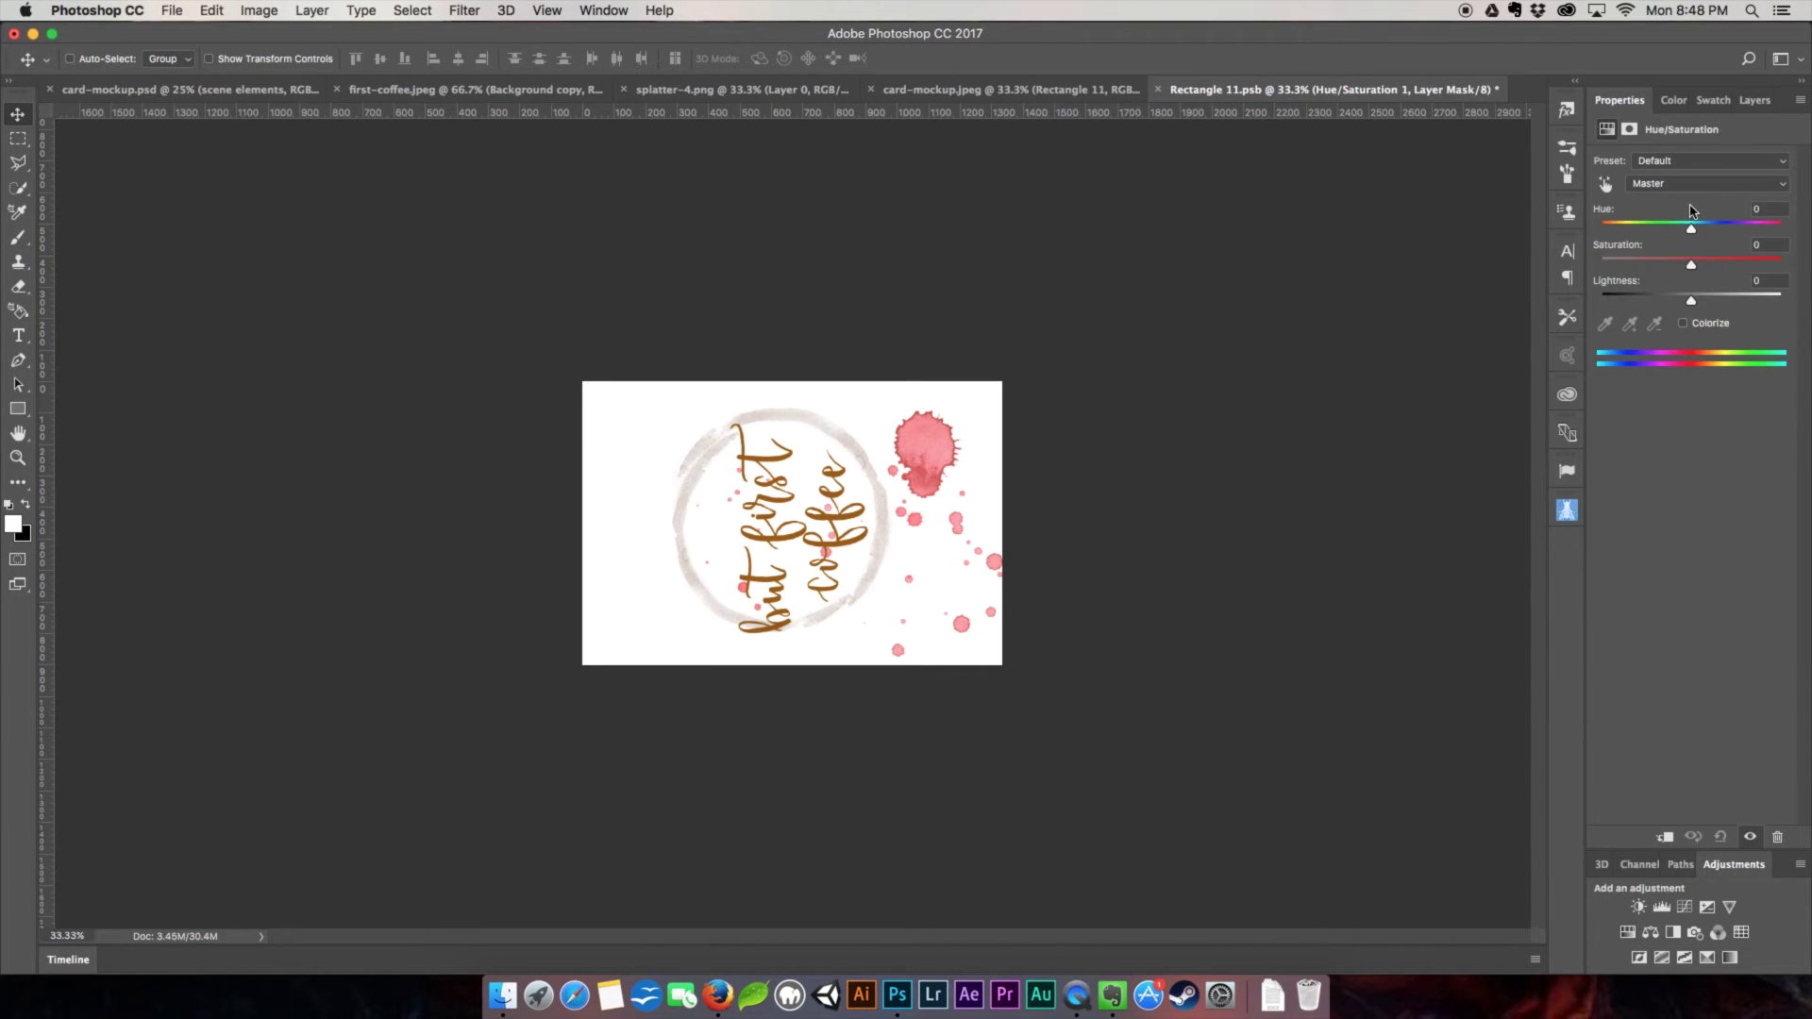
left_click_drag(1692, 229, 1728, 228)
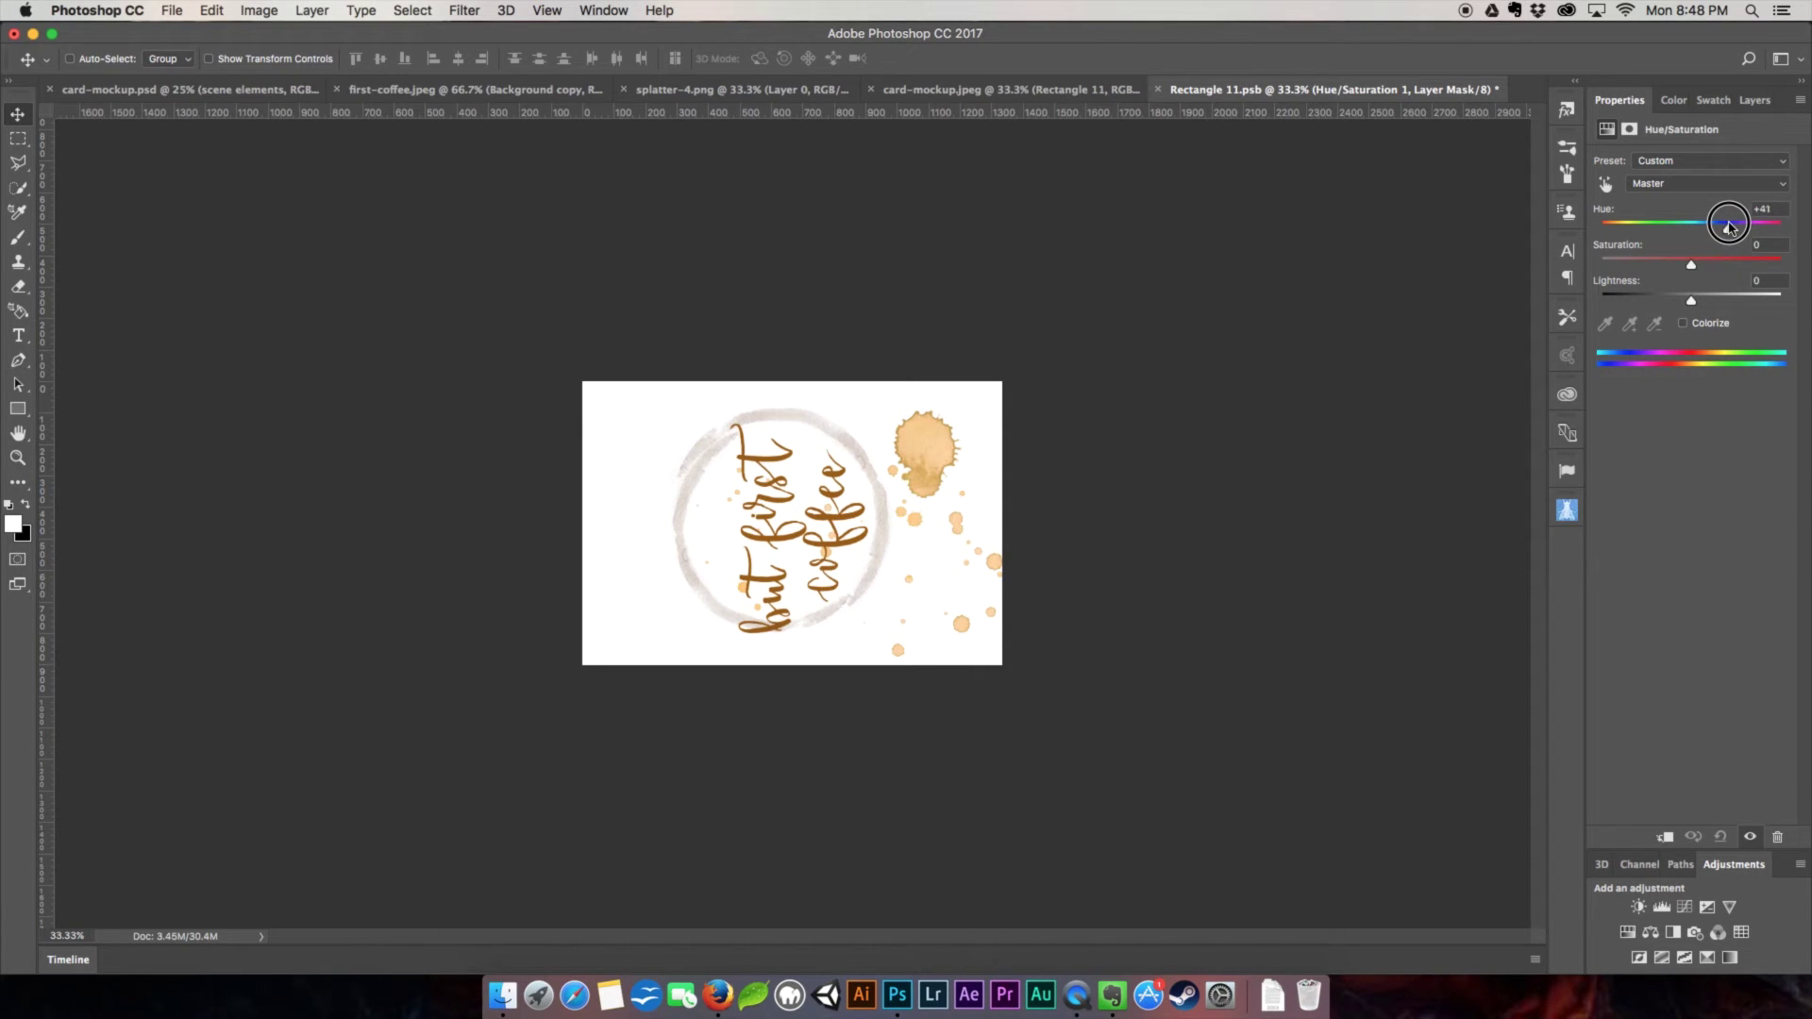
left_click_drag(1727, 227, 1731, 226)
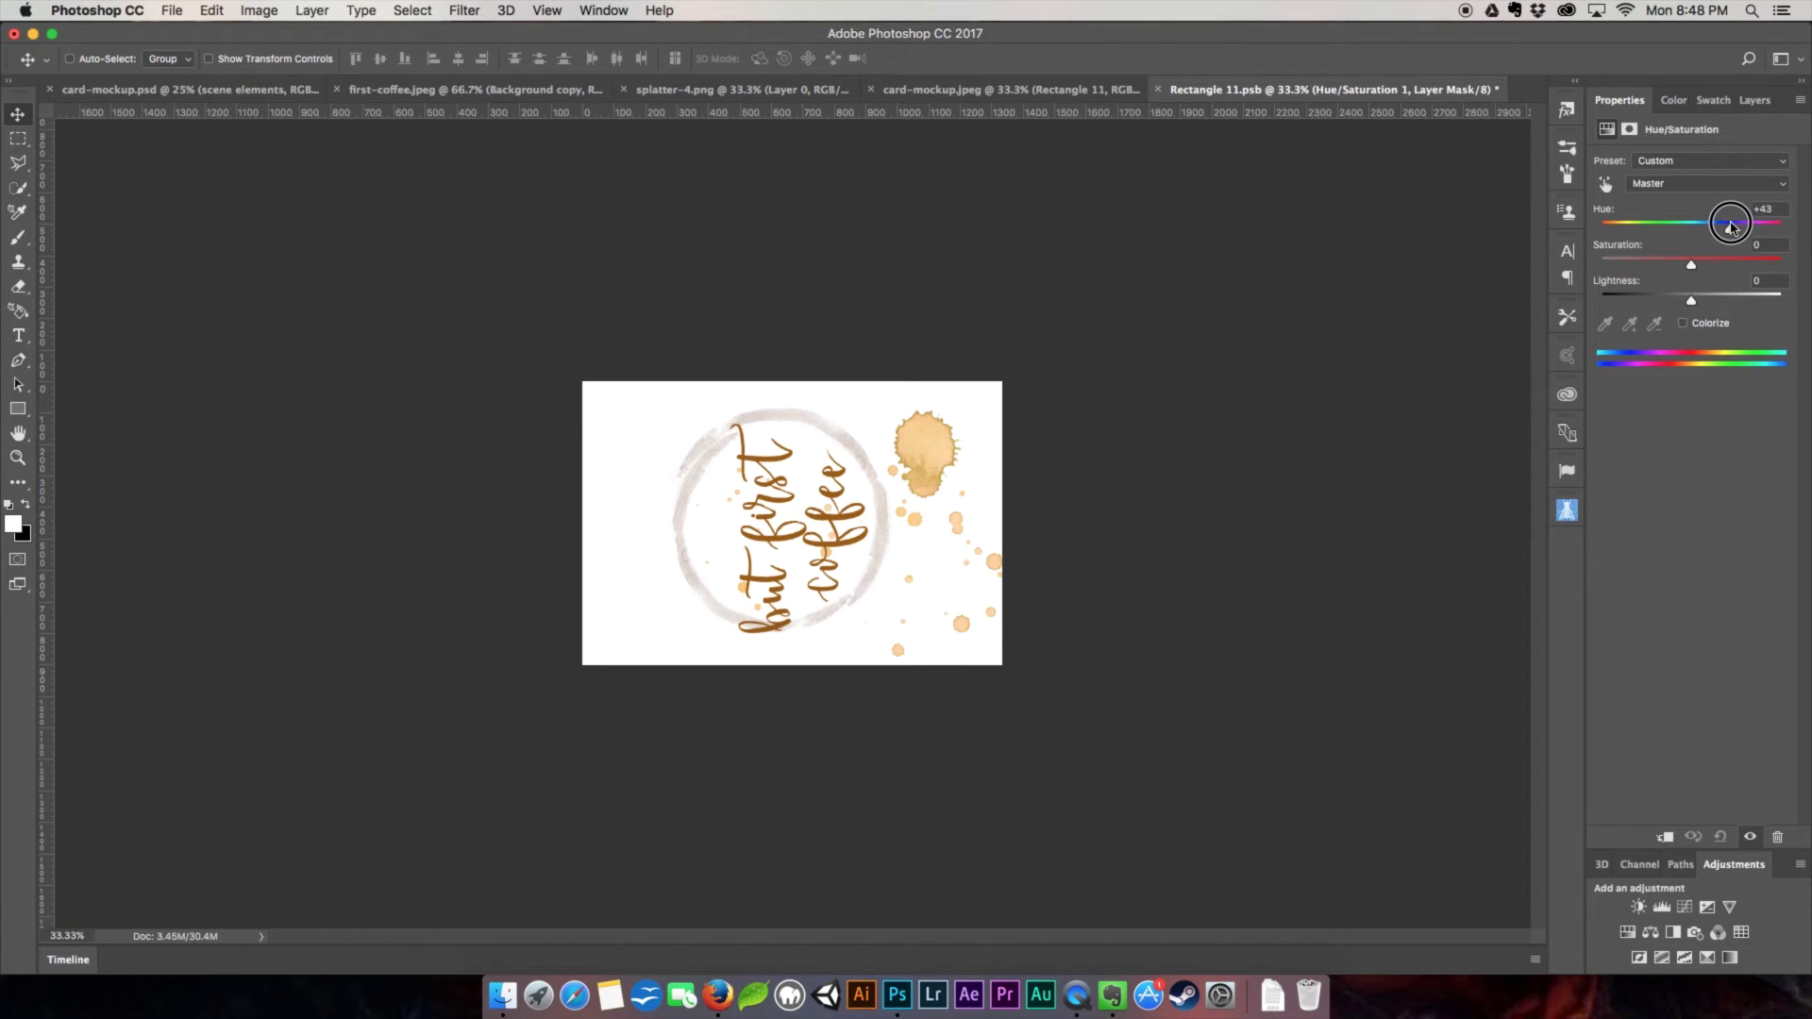
Lower the splatter layer's opacity to about 49%.
left_click(1753, 99)
left_click(1798, 156)
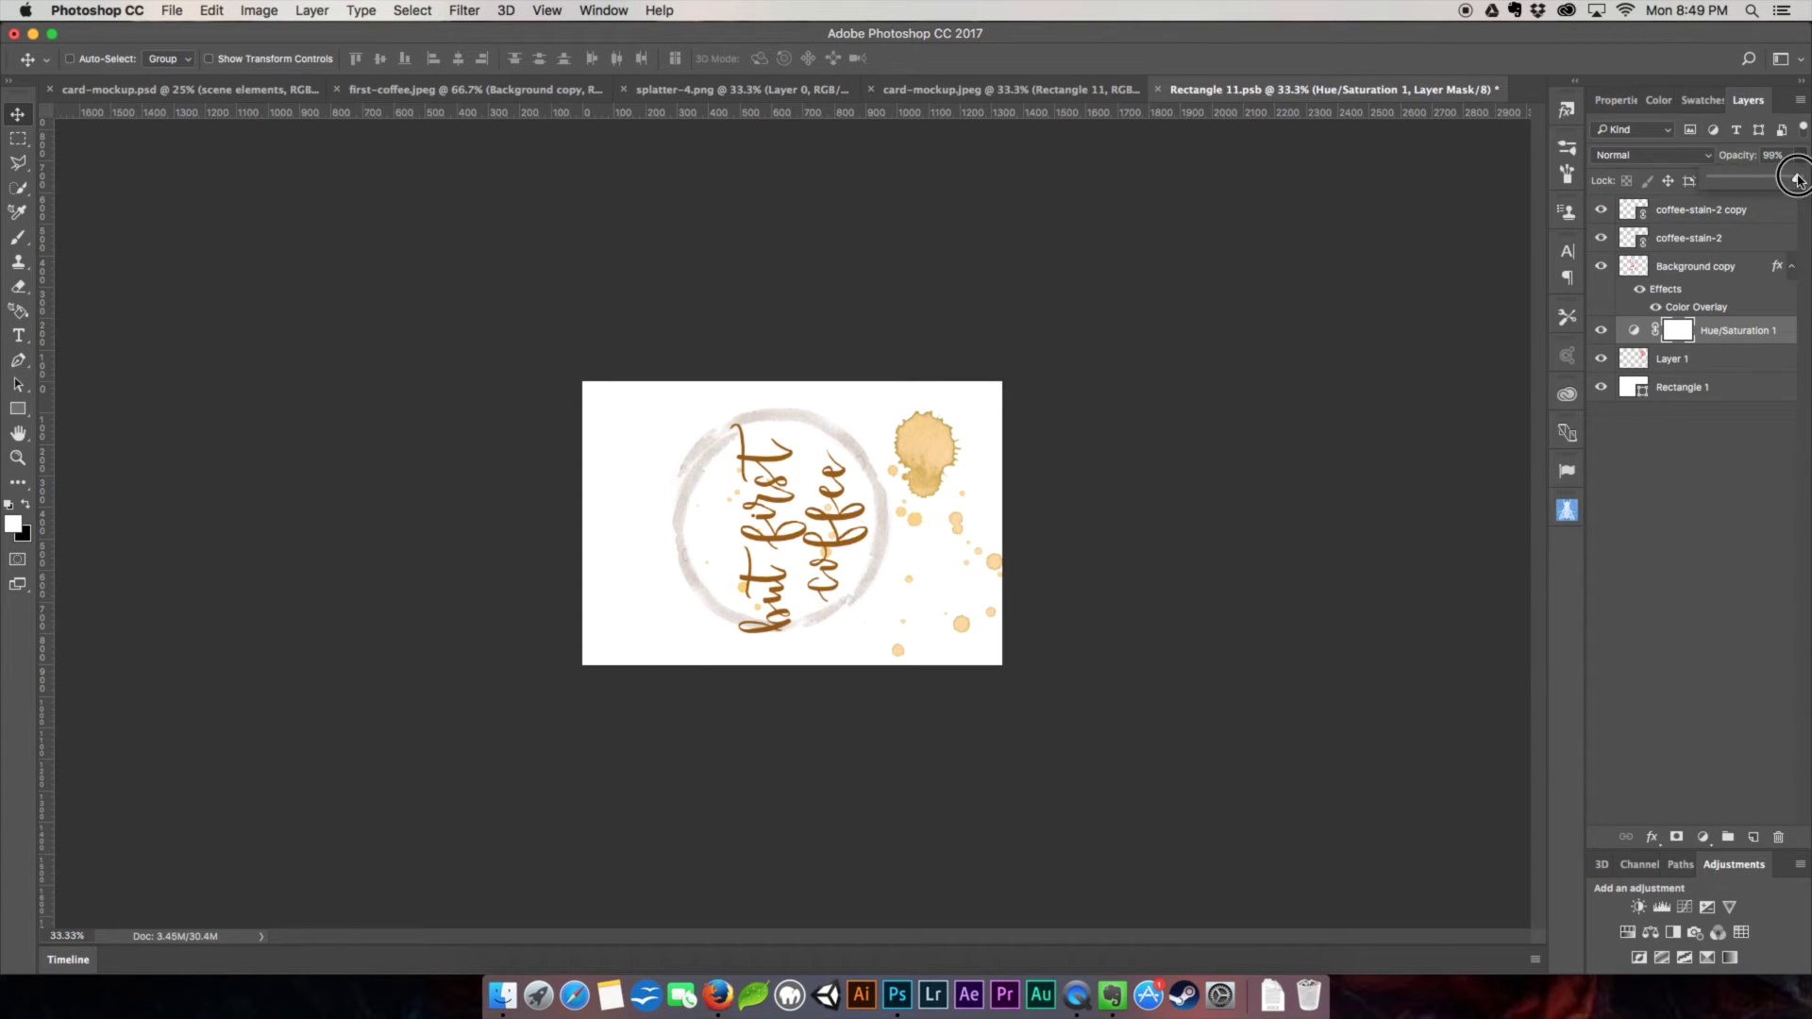
left_click_drag(1798, 179, 1770, 190)
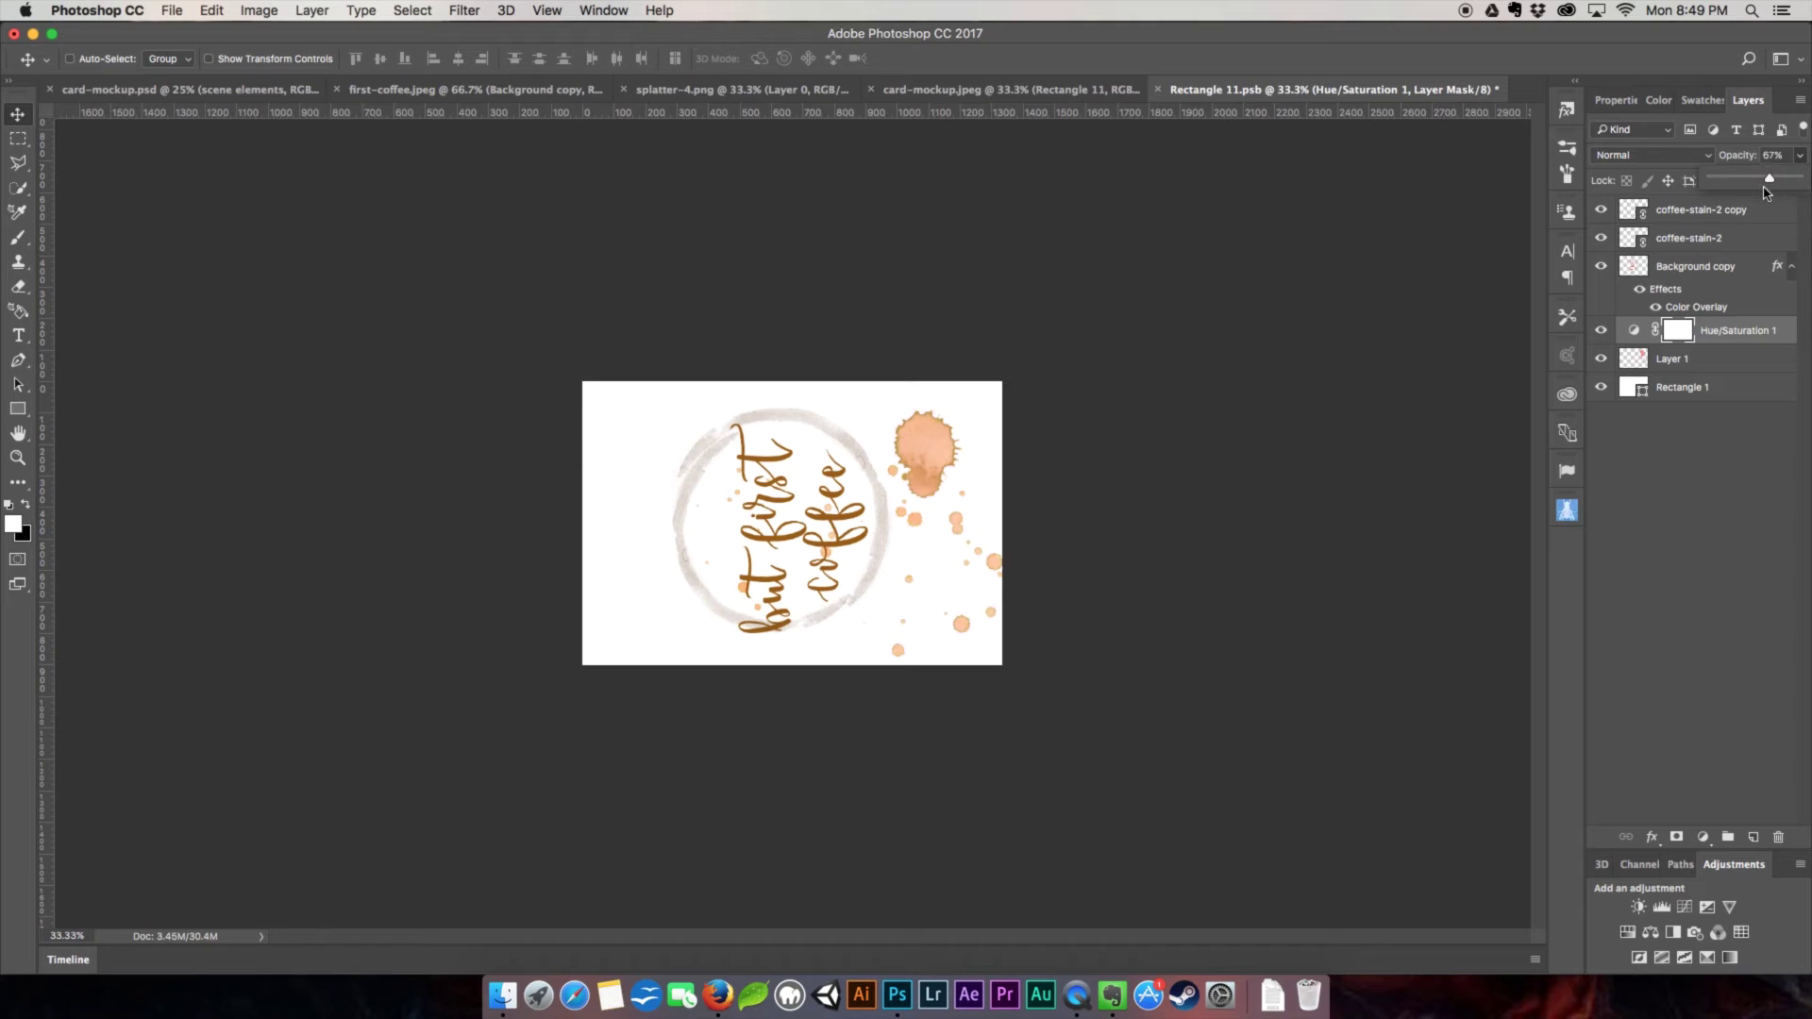
left_click_drag(1771, 191, 1756, 185)
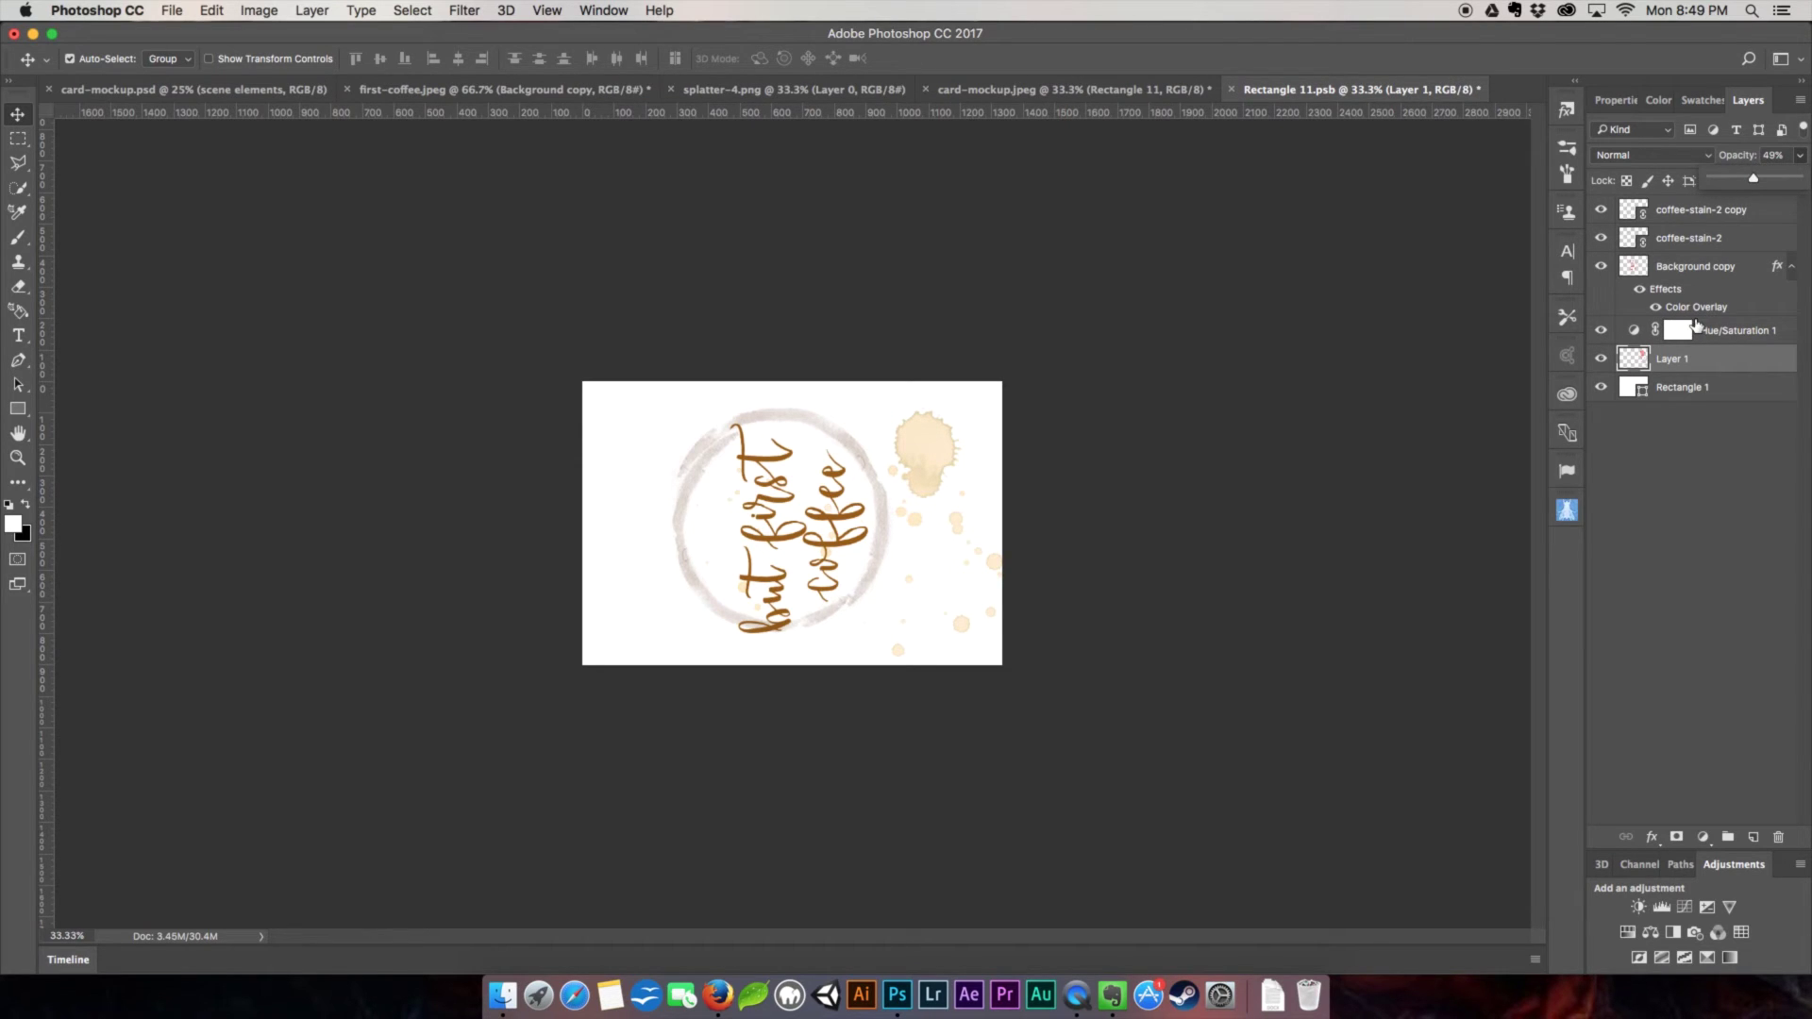
Duplicate the splatter, move the copy toward the top-left and rotate it into a second spread.
key("super+j")
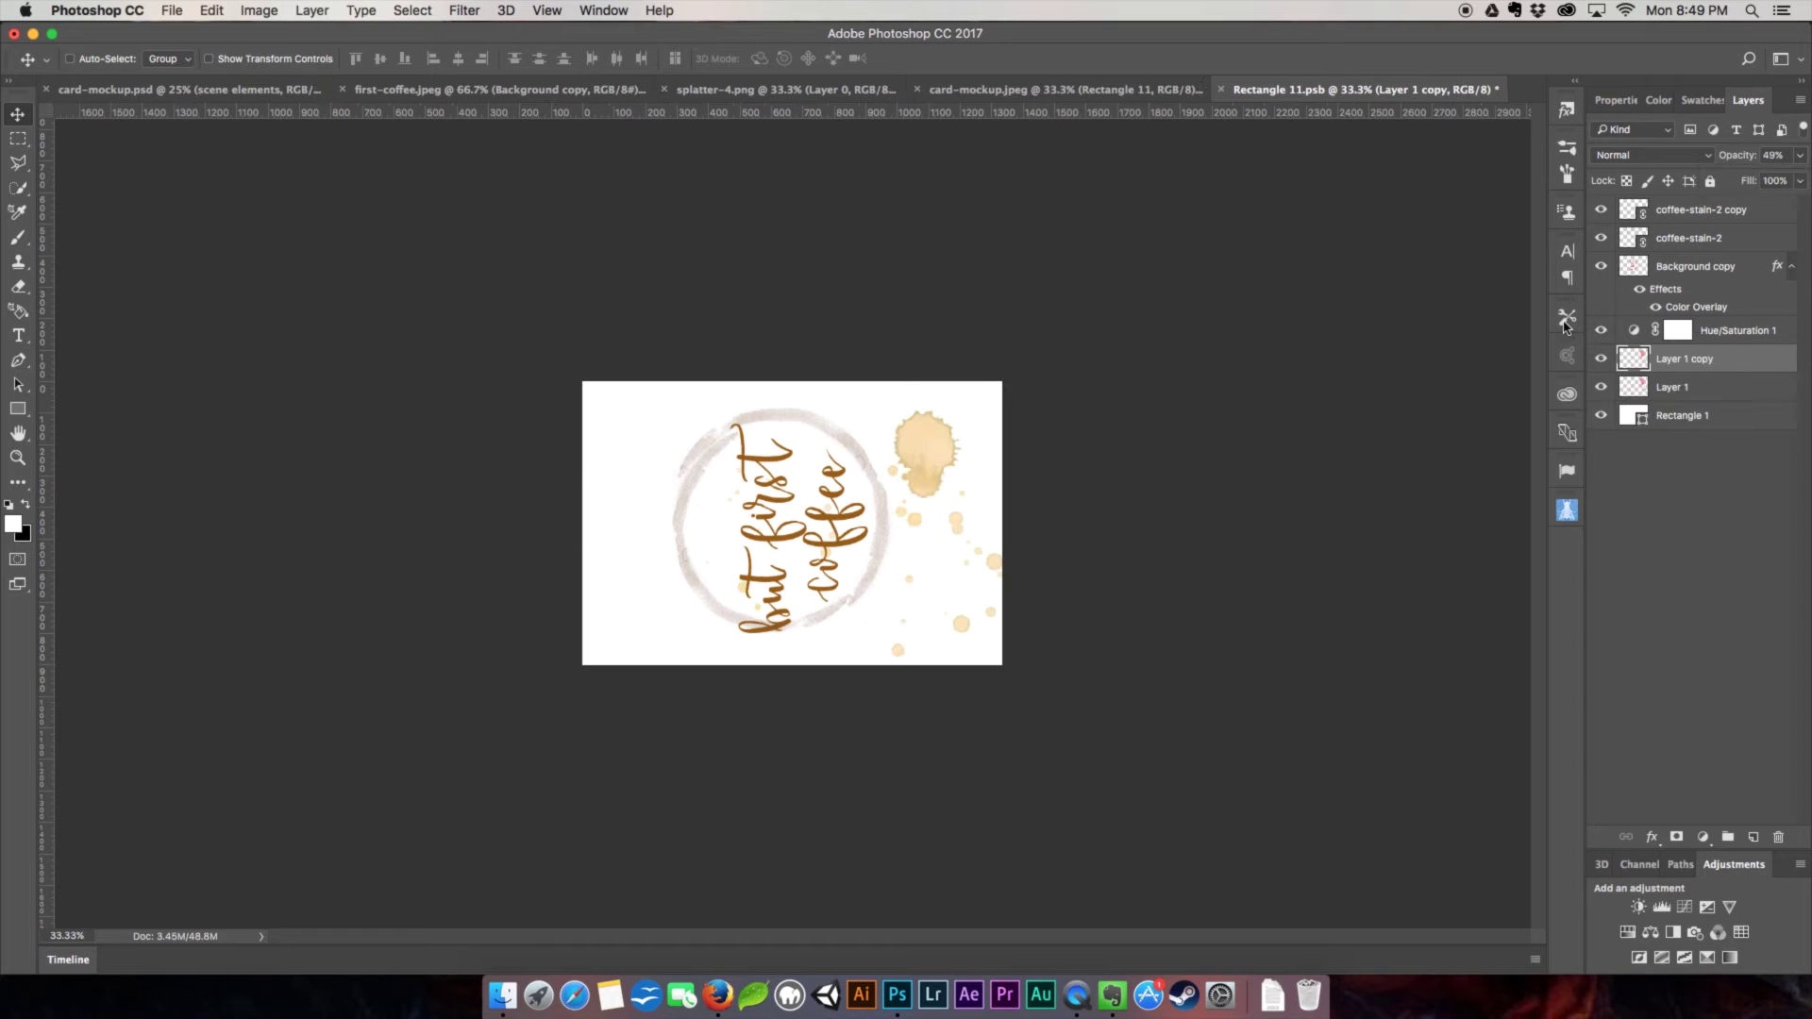
left_click_drag(900, 456, 635, 412)
key("super+t")
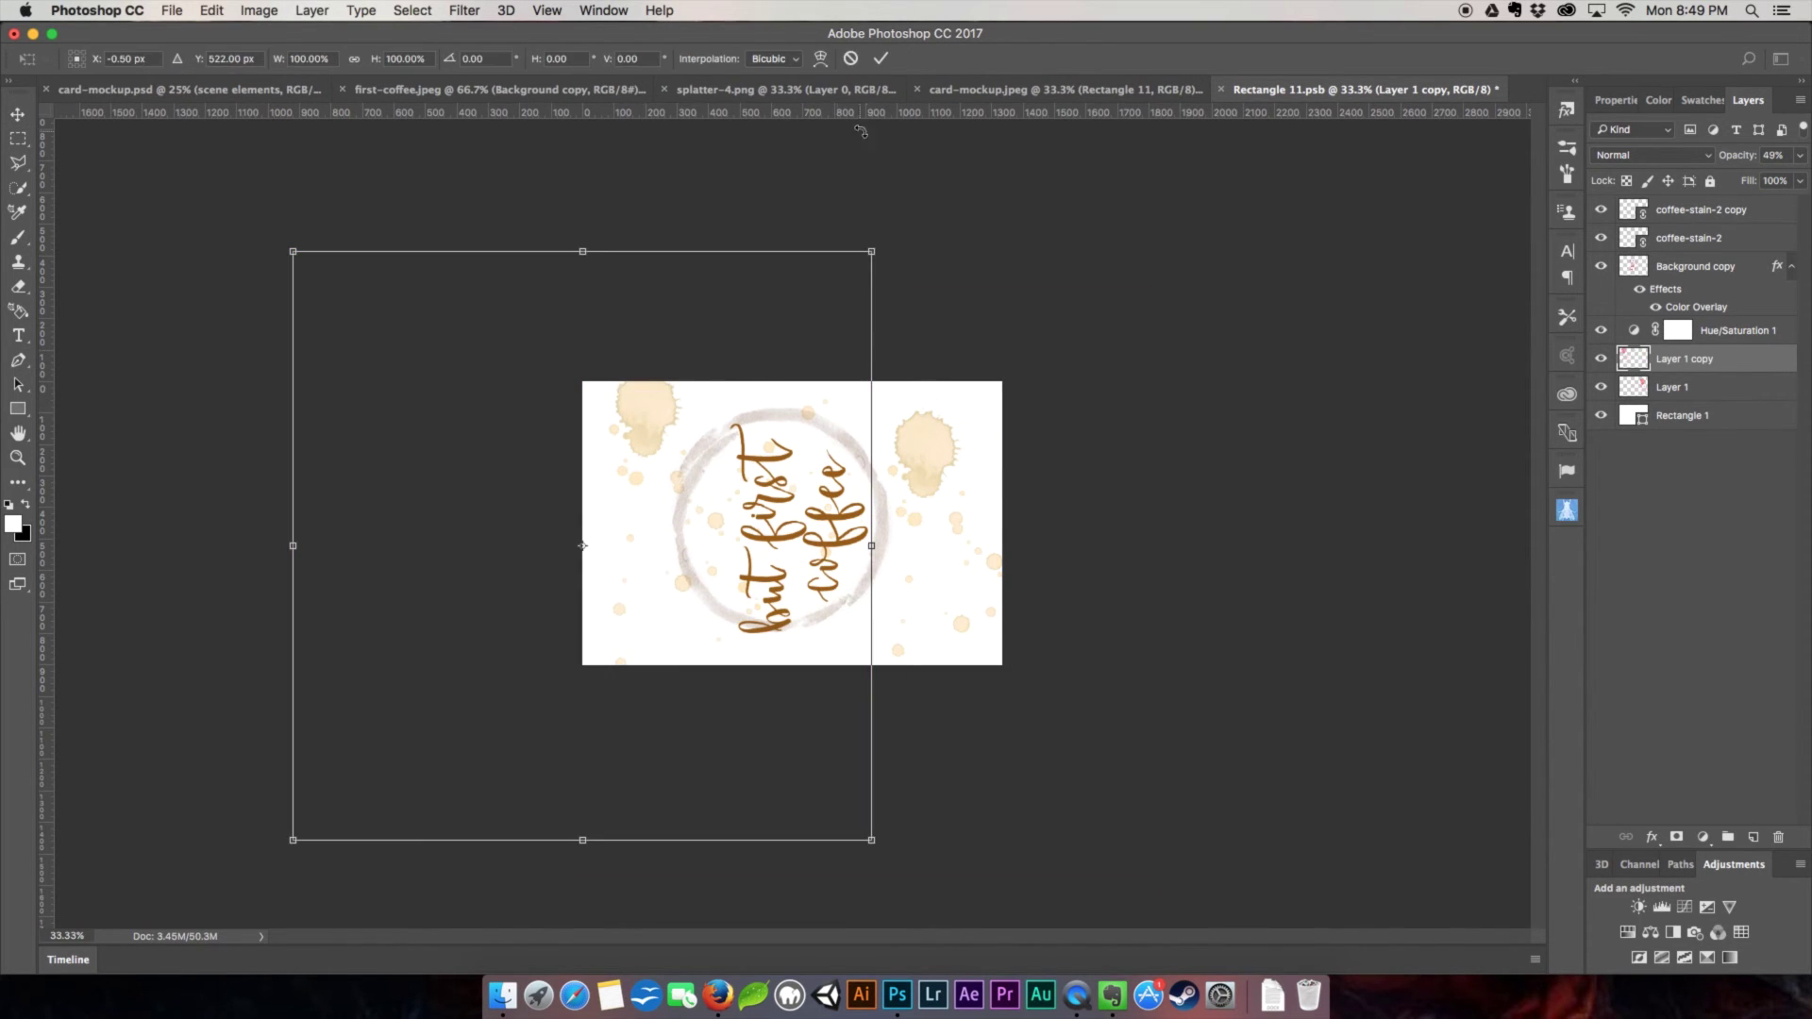
left_click_drag(895, 229, 301, 345)
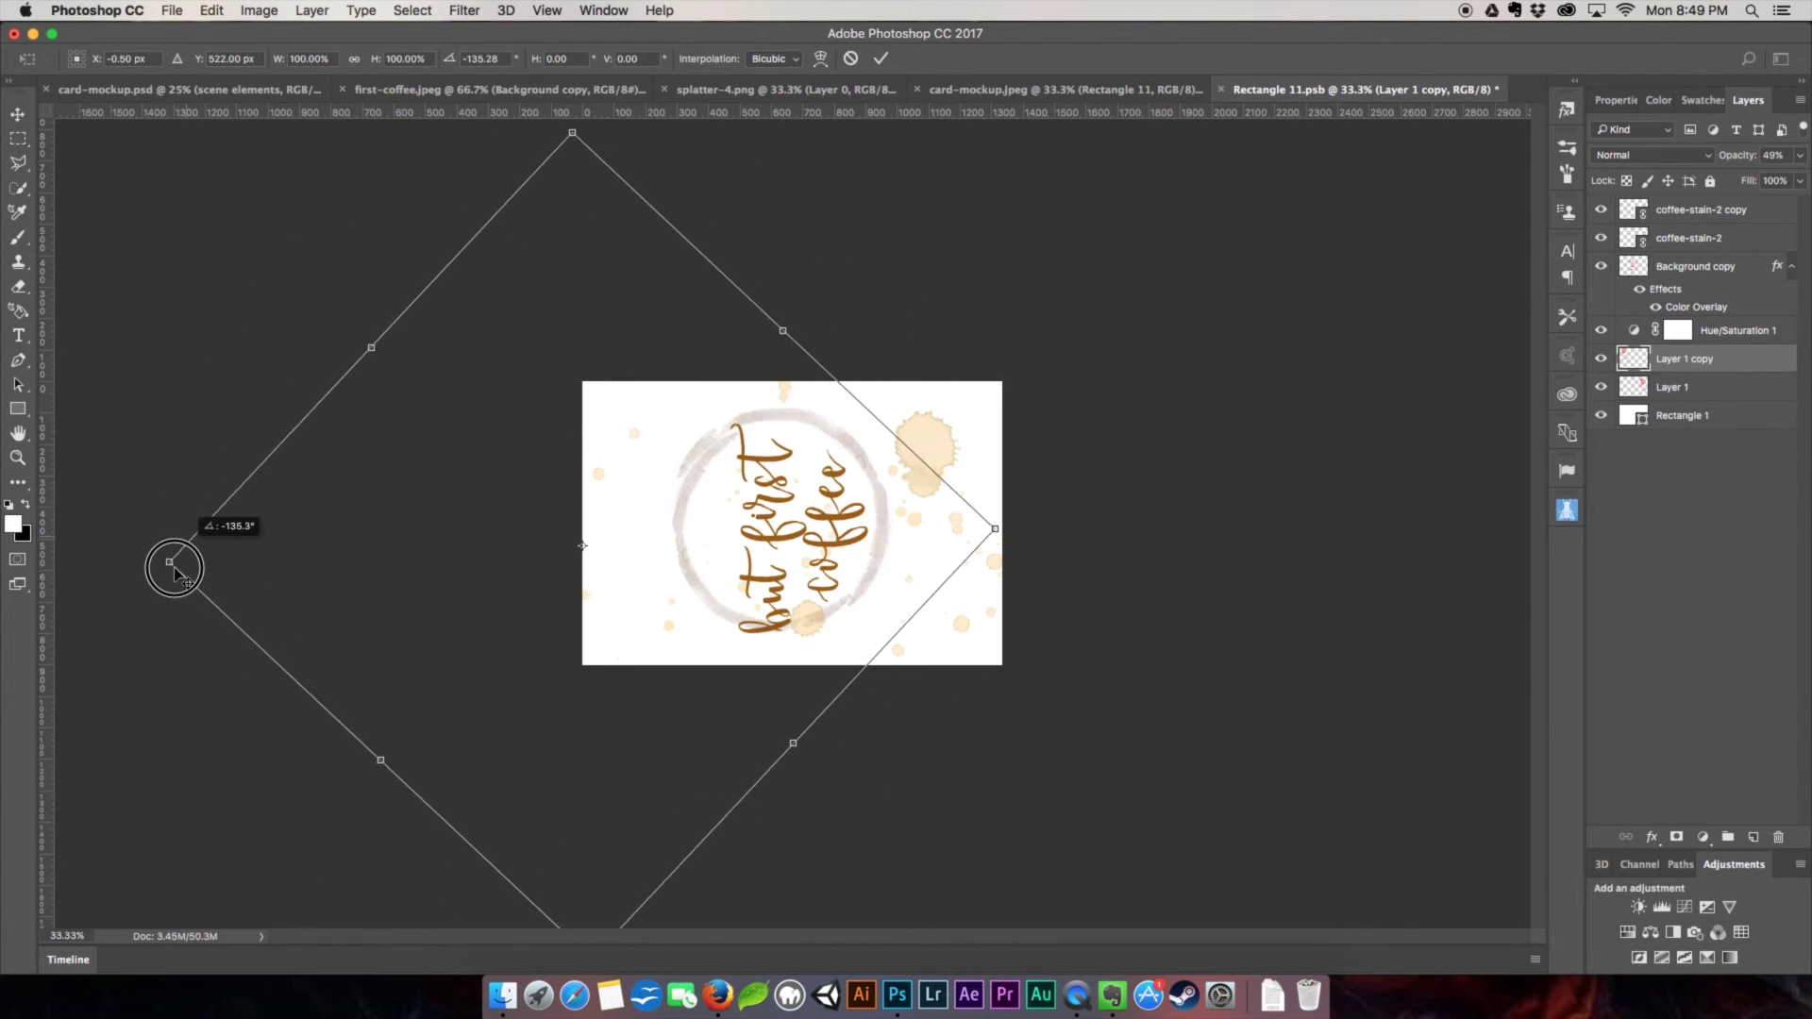
left_click_drag(301, 346, 175, 567)
Fine-tune the copy's position and rotation, commit, and fade it to 28% opacity.
mouse_move(567, 565)
left_mouse_down()
mouse_move(441, 537)
mouse_move(579, 557)
left_mouse_up()
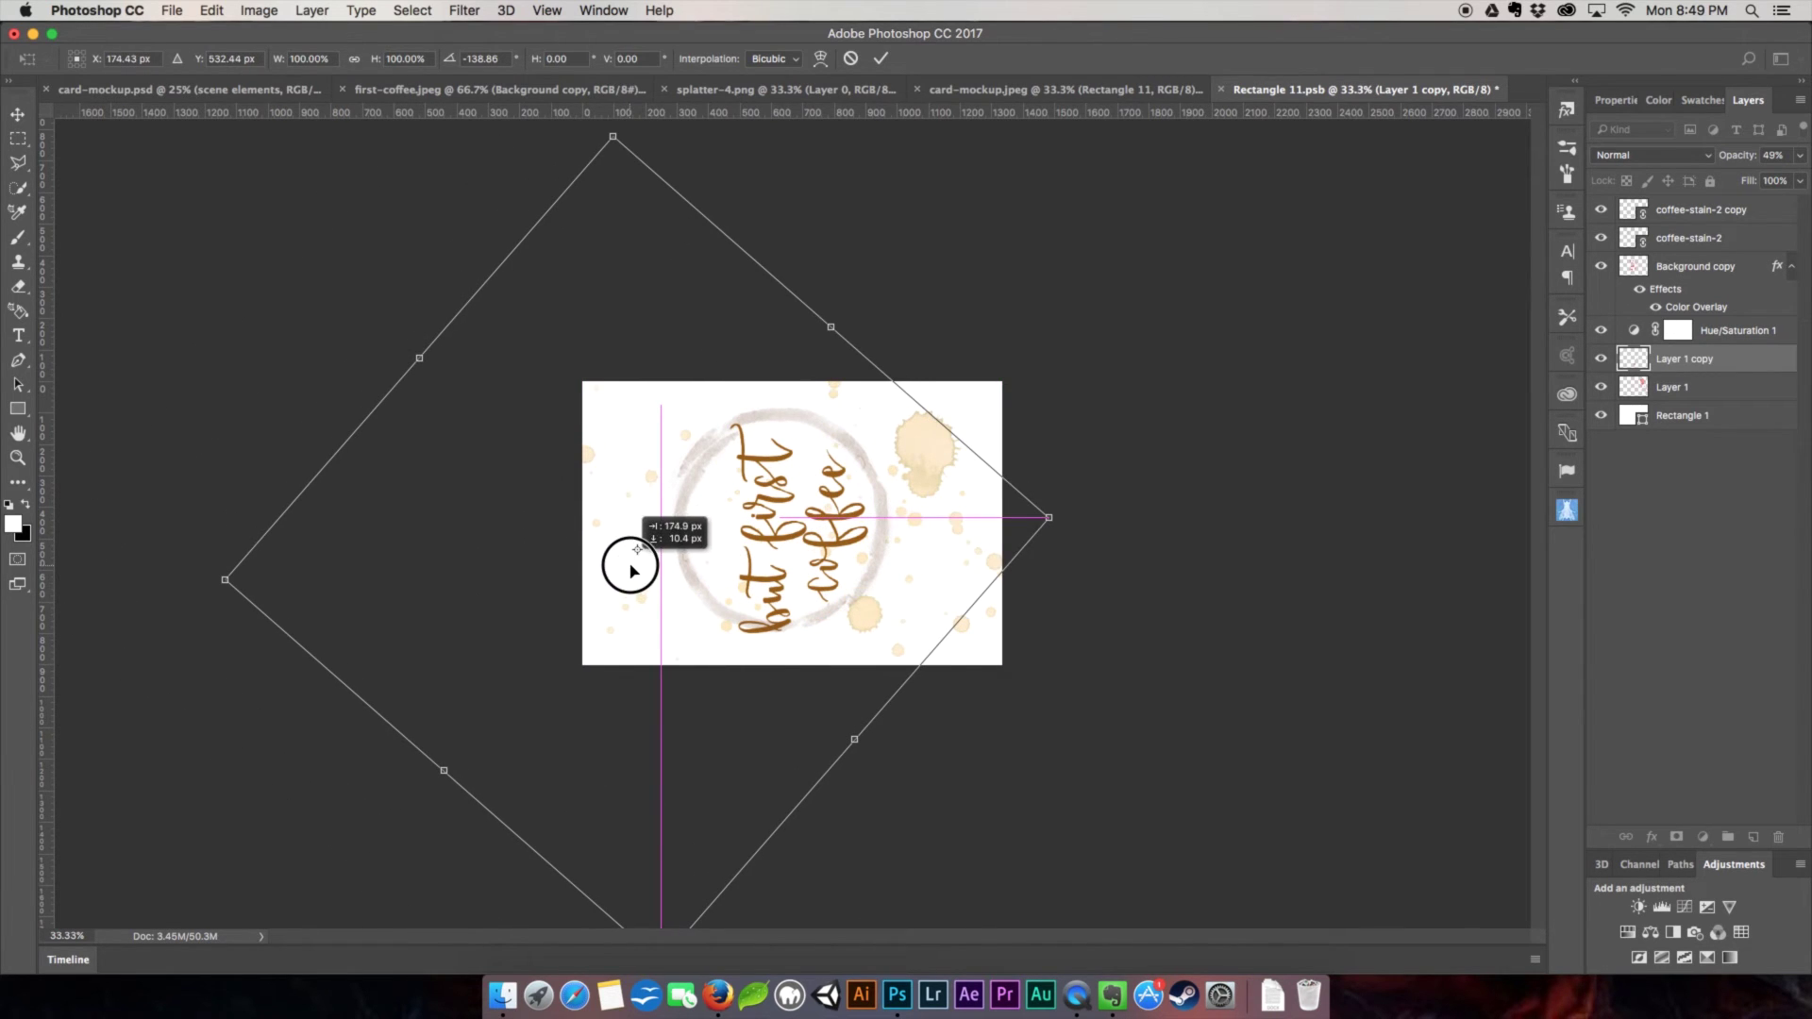
left_click_drag(580, 557, 637, 550)
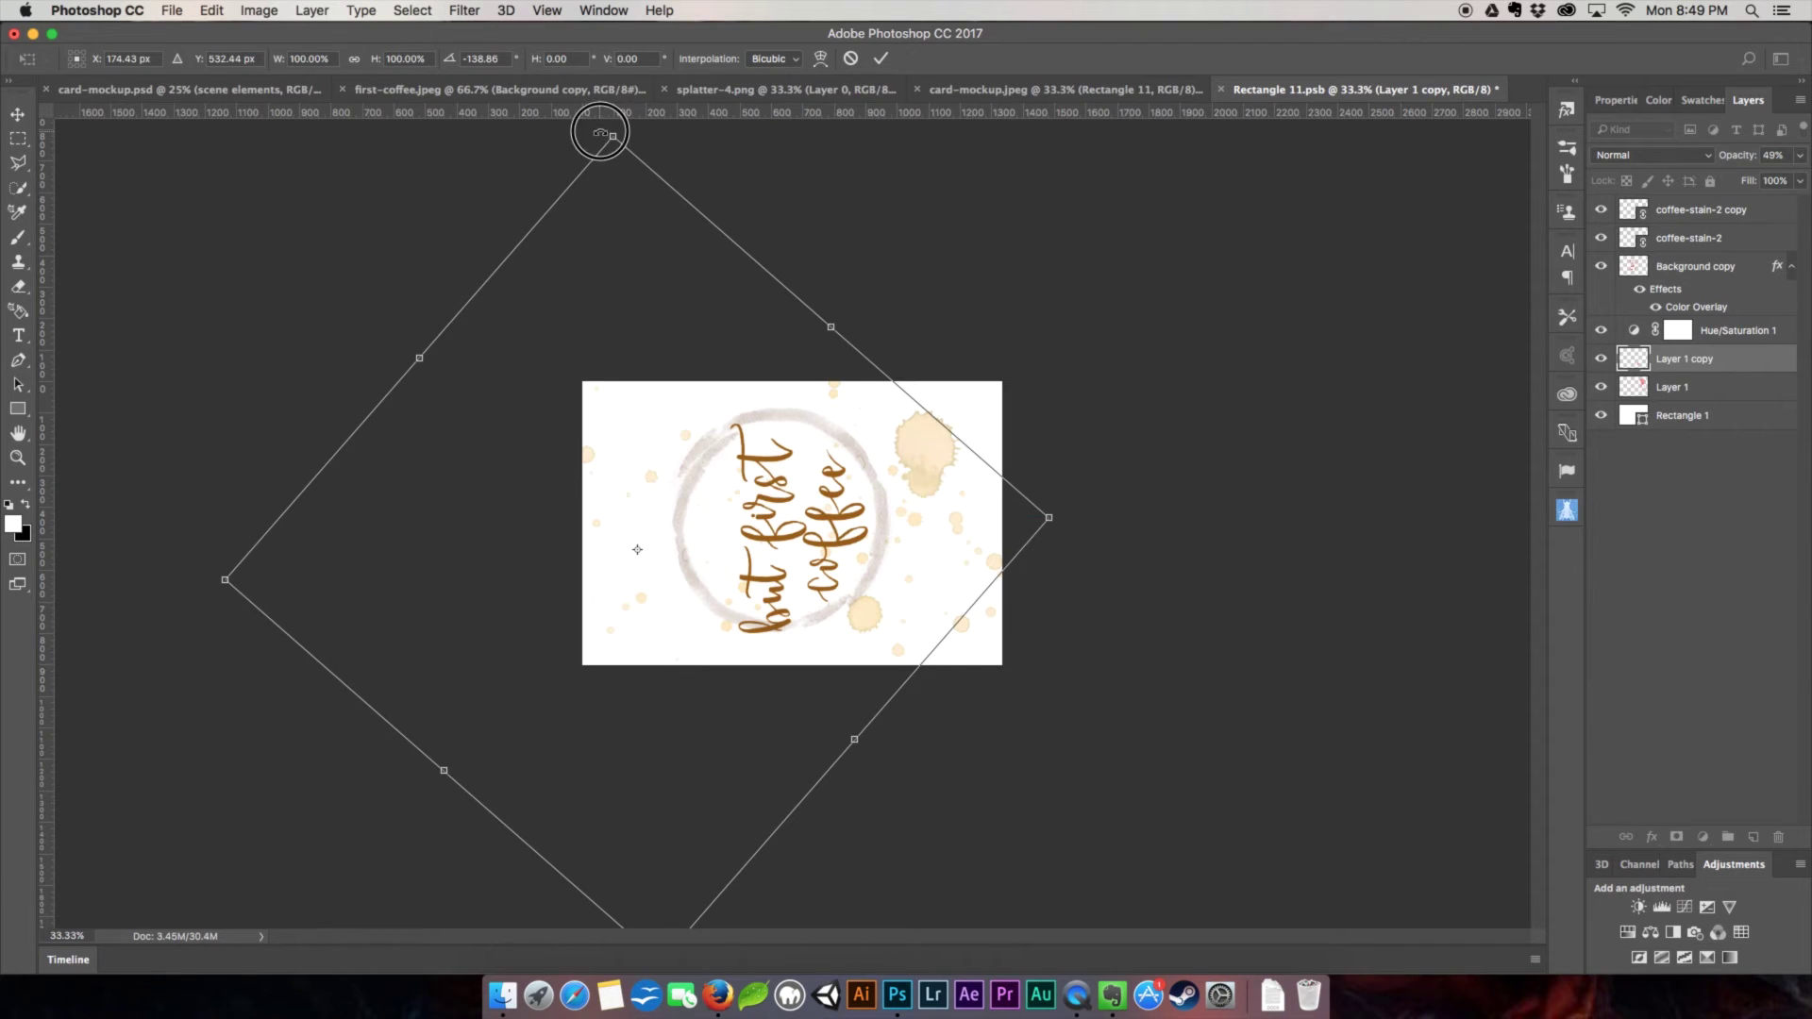
left_click_drag(606, 134, 725, 134)
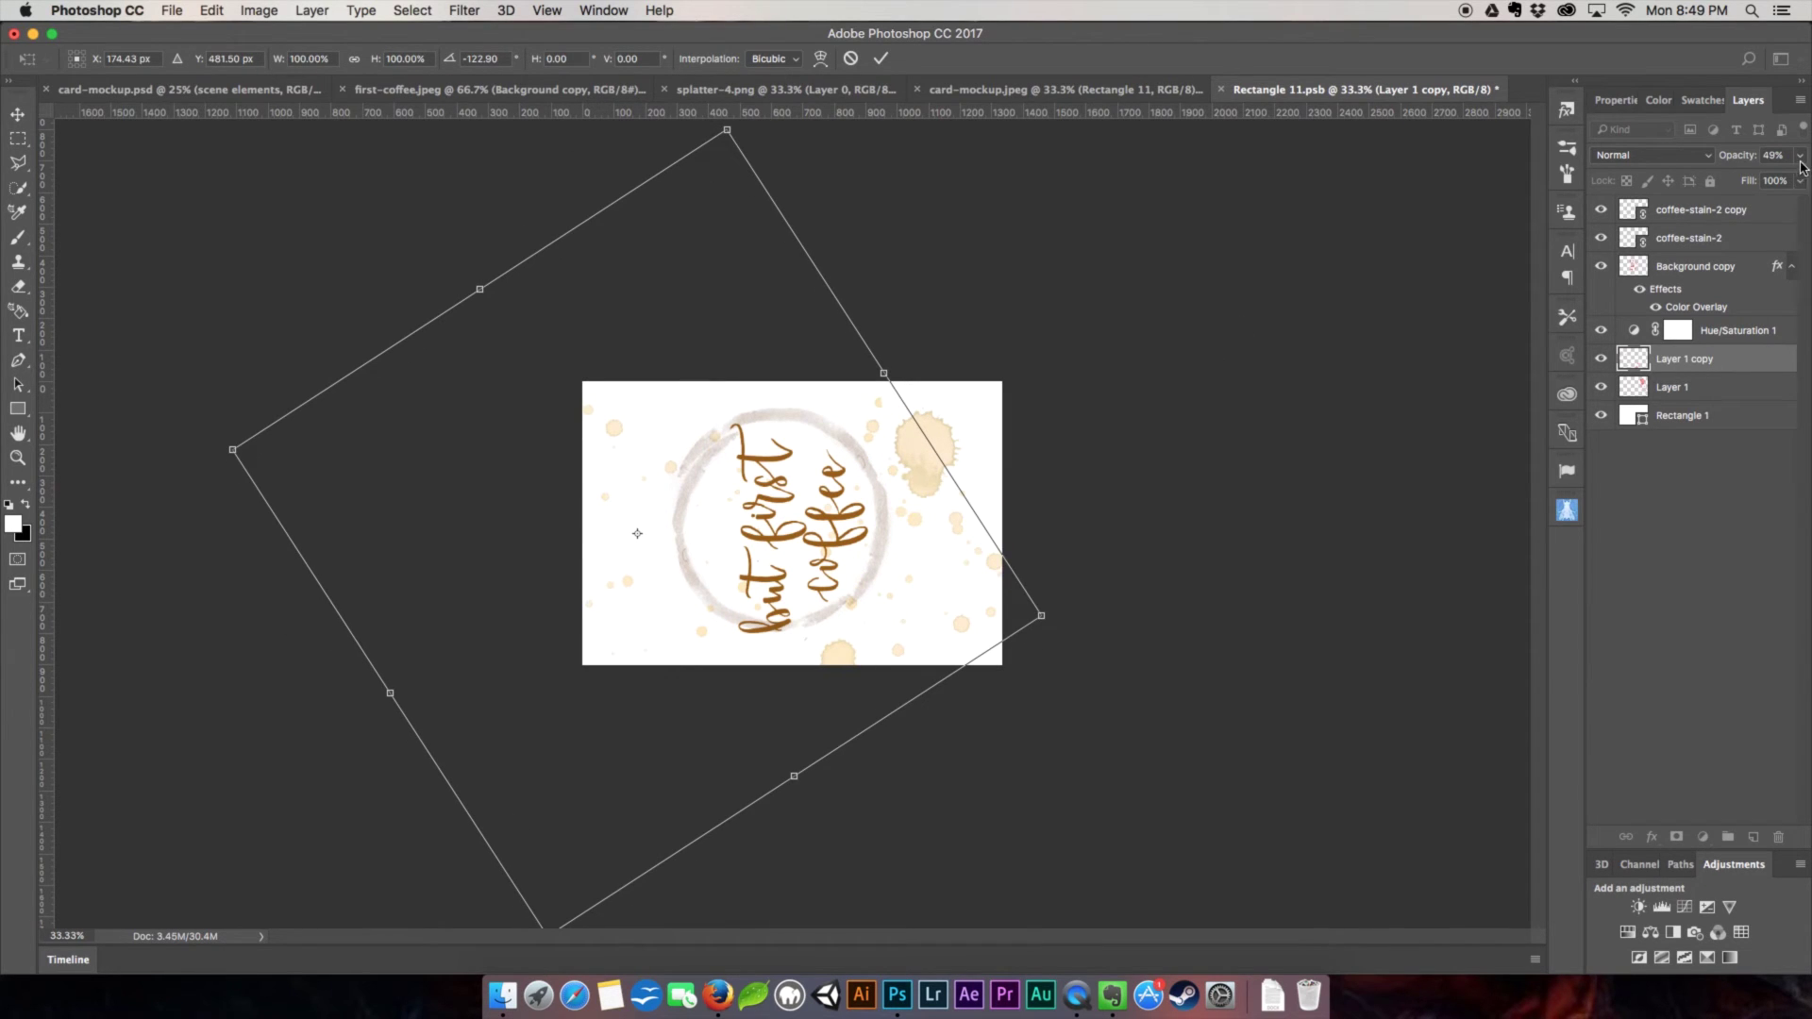
key("Return")
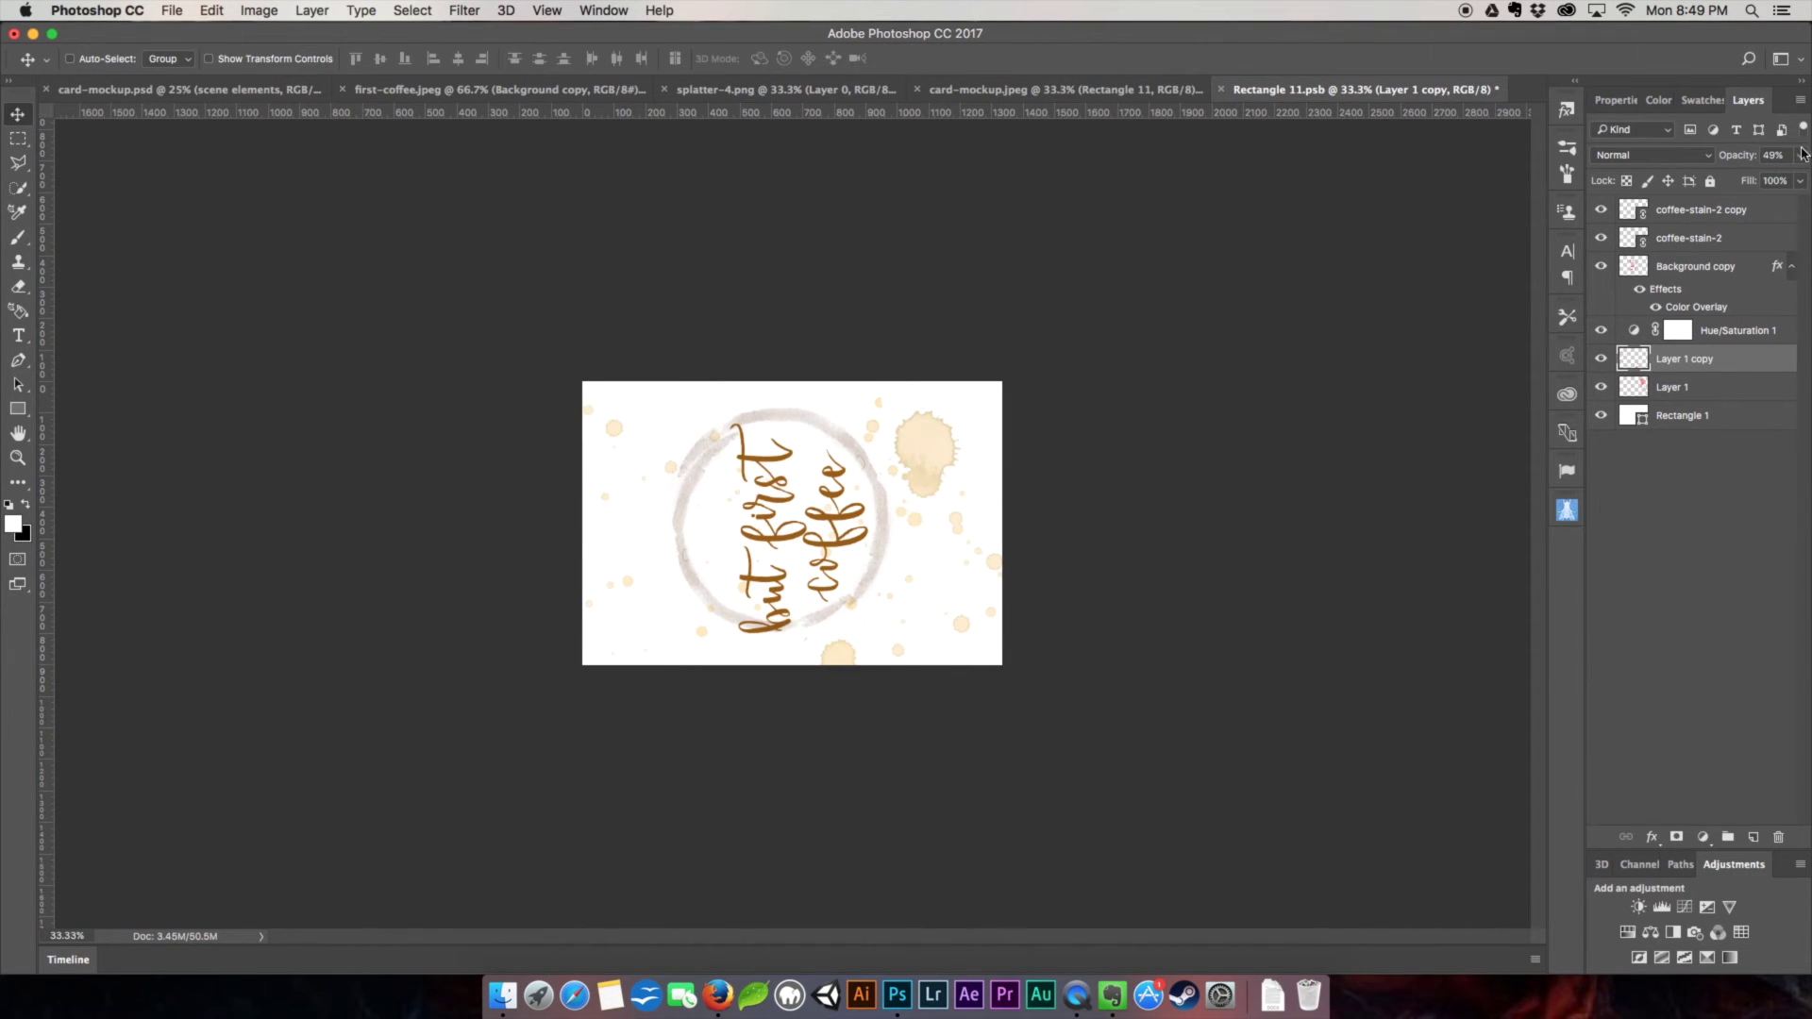
left_click(1799, 156)
left_click_drag(1760, 184, 1734, 182)
Recolour the Rectangle 1 card background from white to warm cream #fdfaf6.
left_click(1642, 419)
double_click(1643, 419)
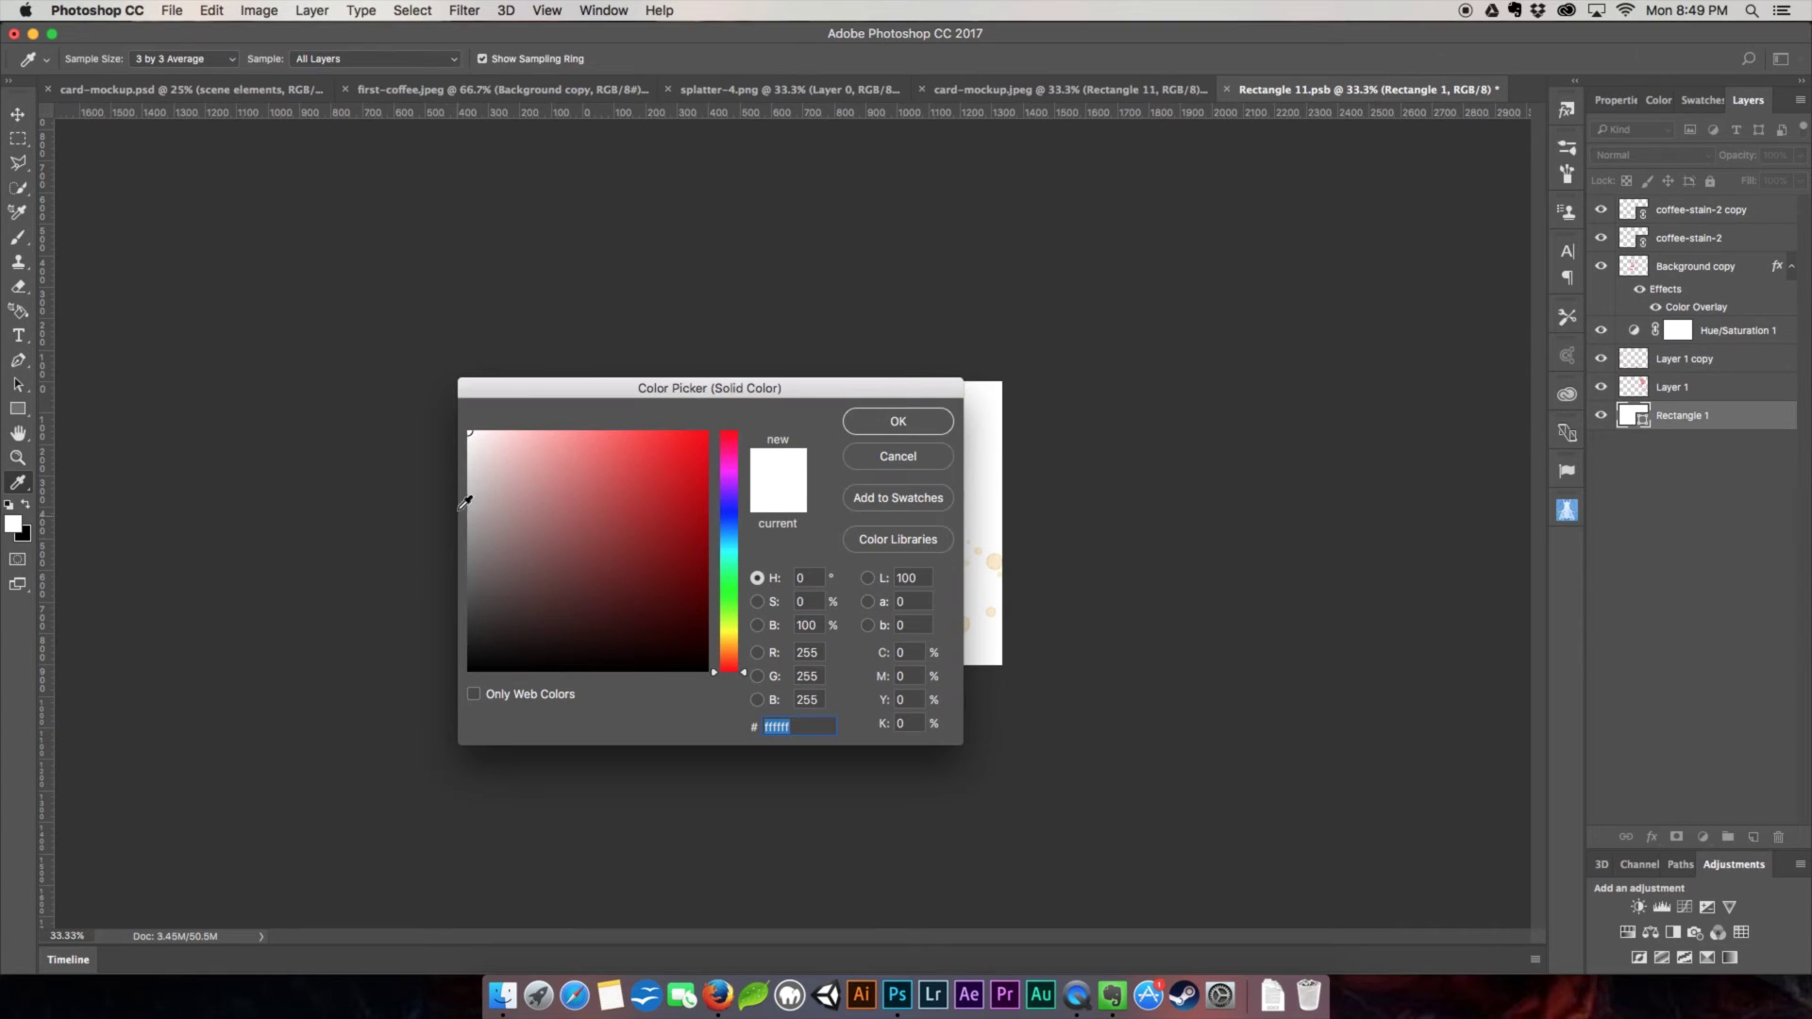
left_click(729, 643)
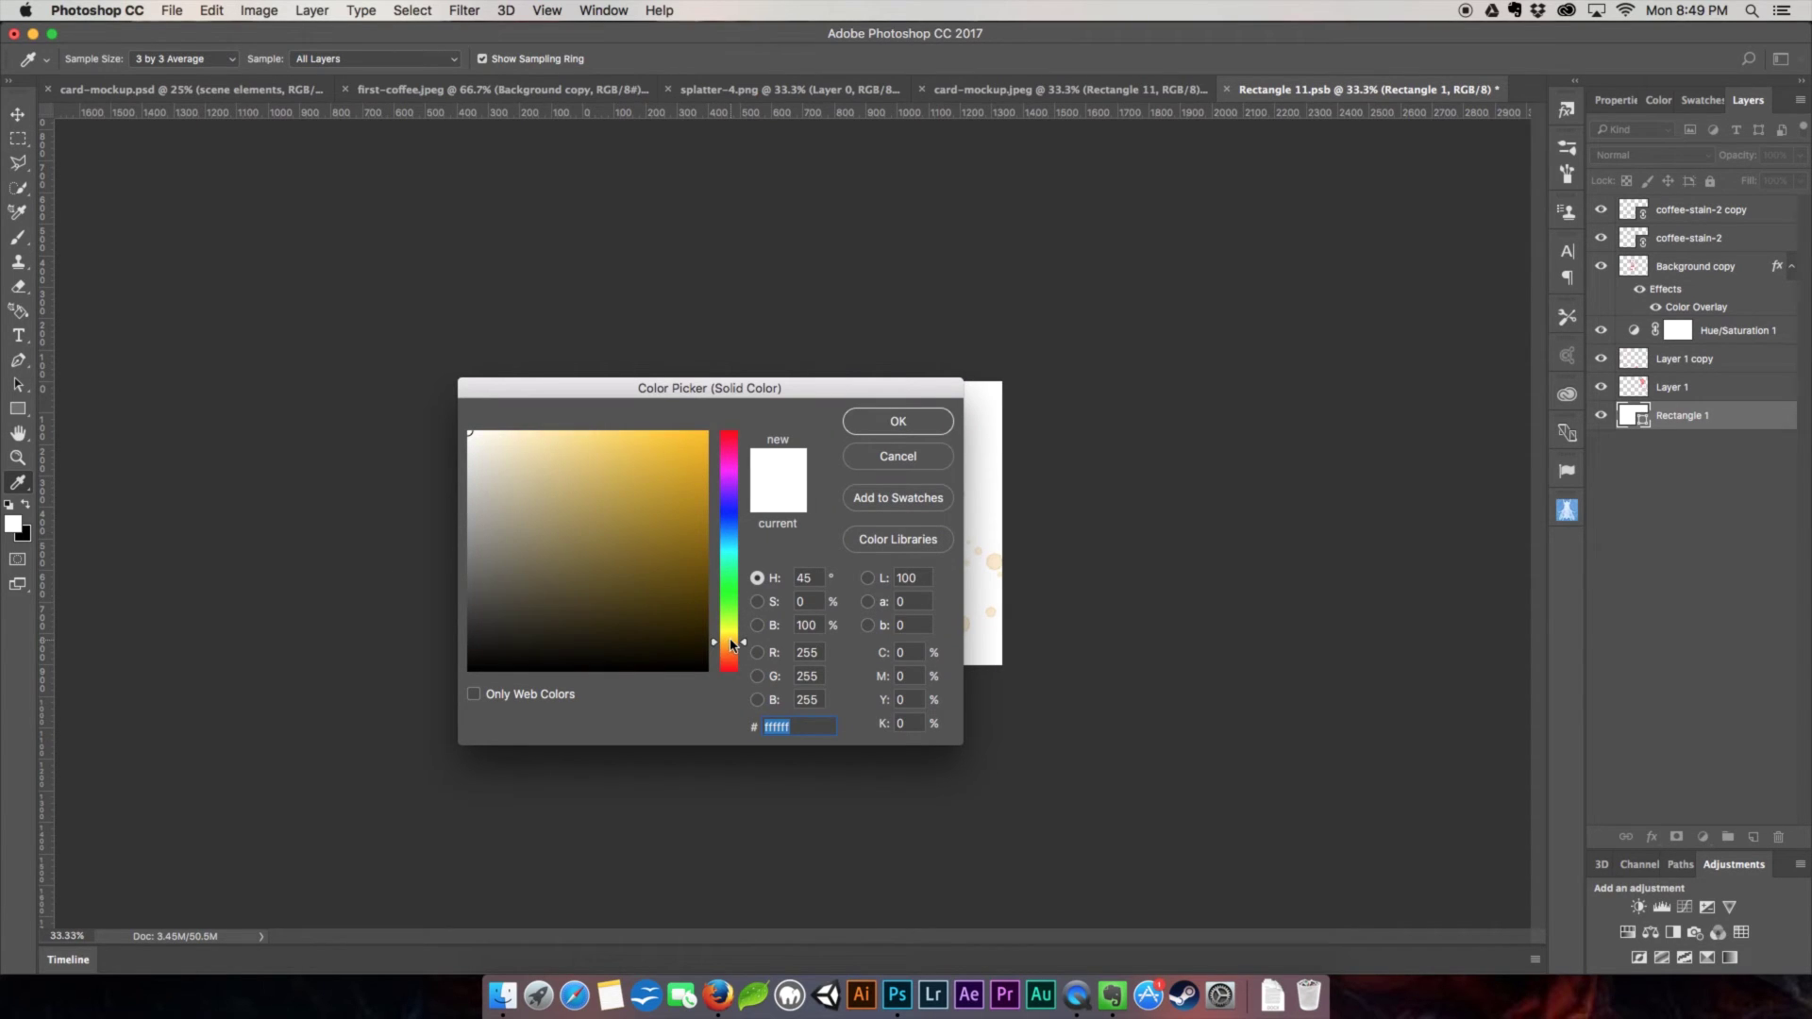
left_click_drag(731, 649, 730, 658)
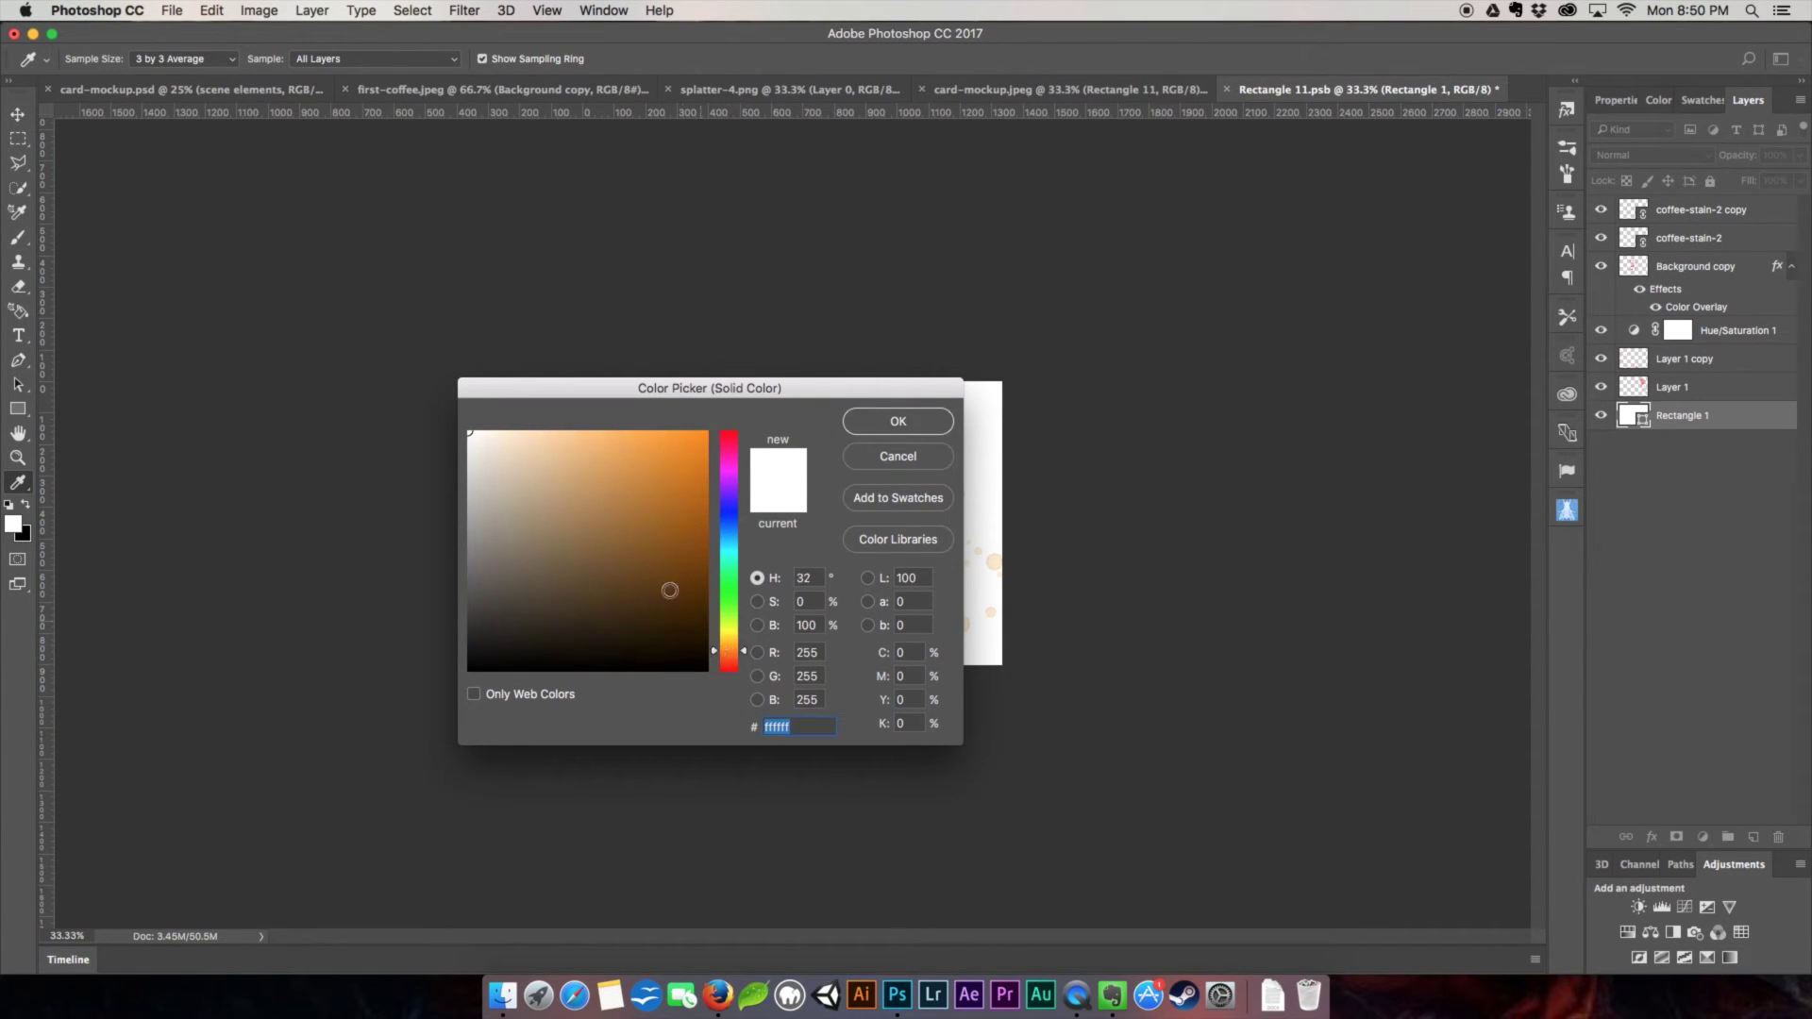
left_click(485, 444)
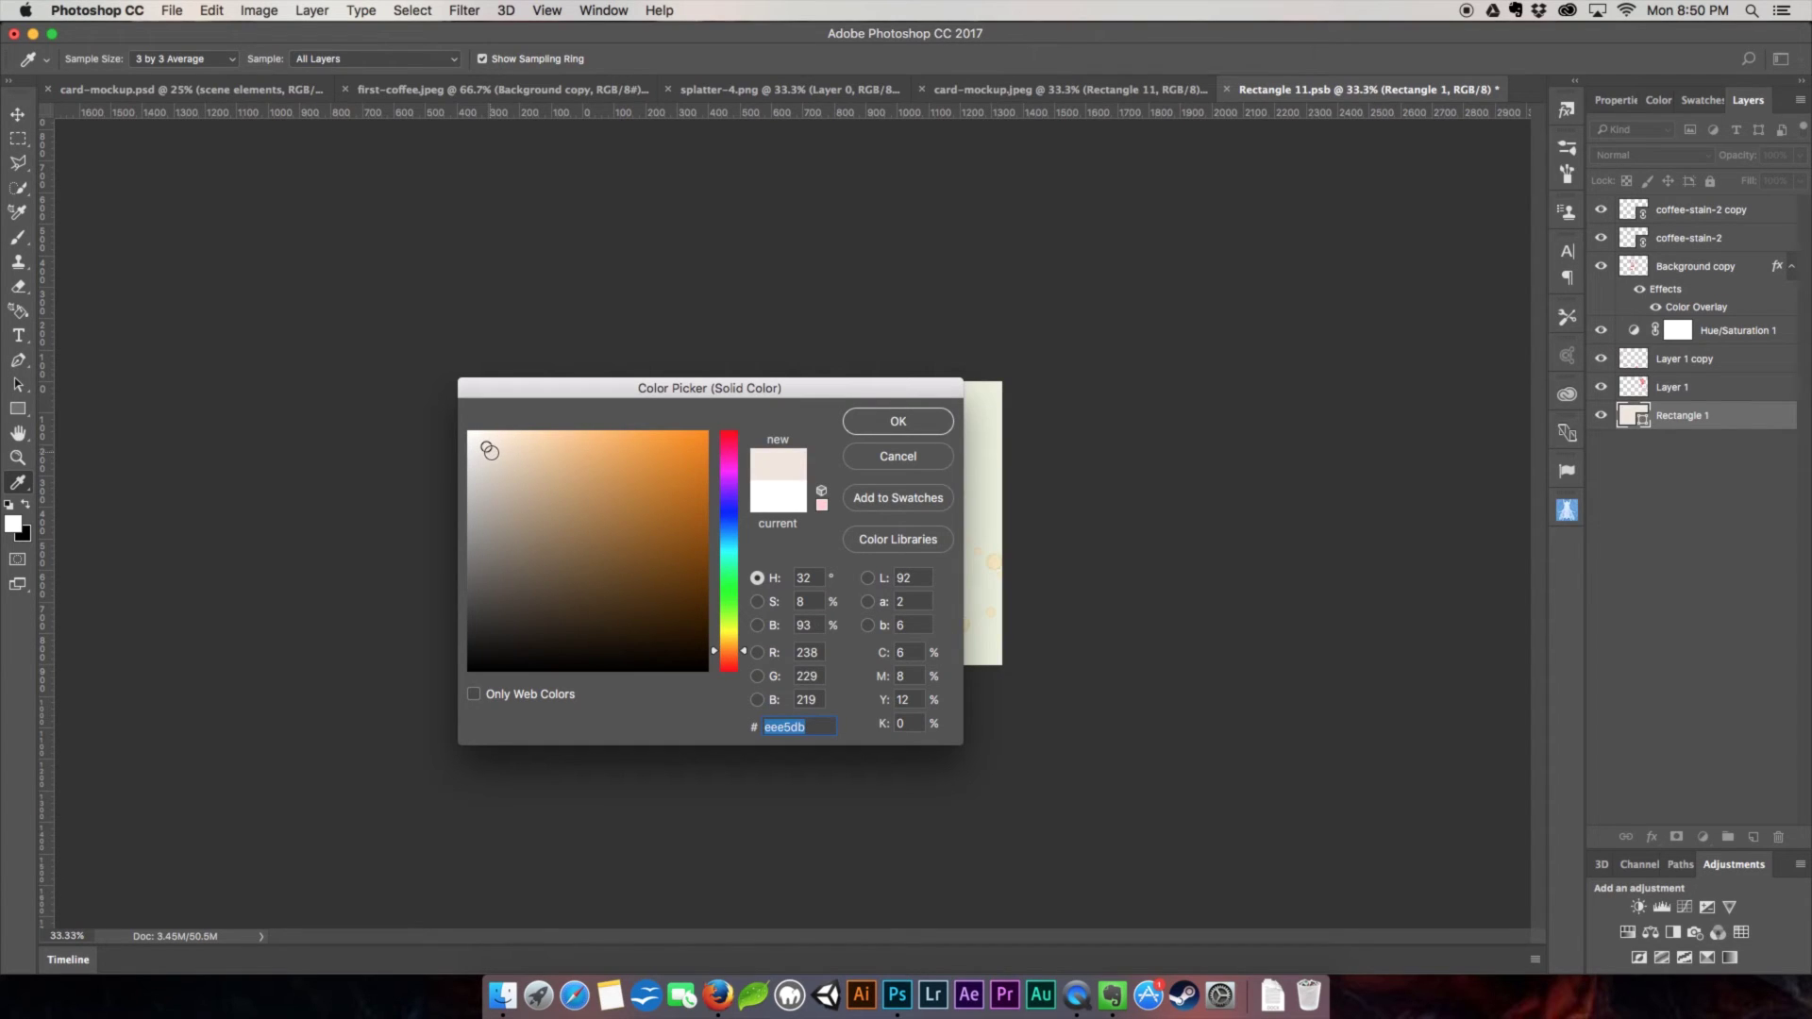
left_click_drag(489, 451, 476, 433)
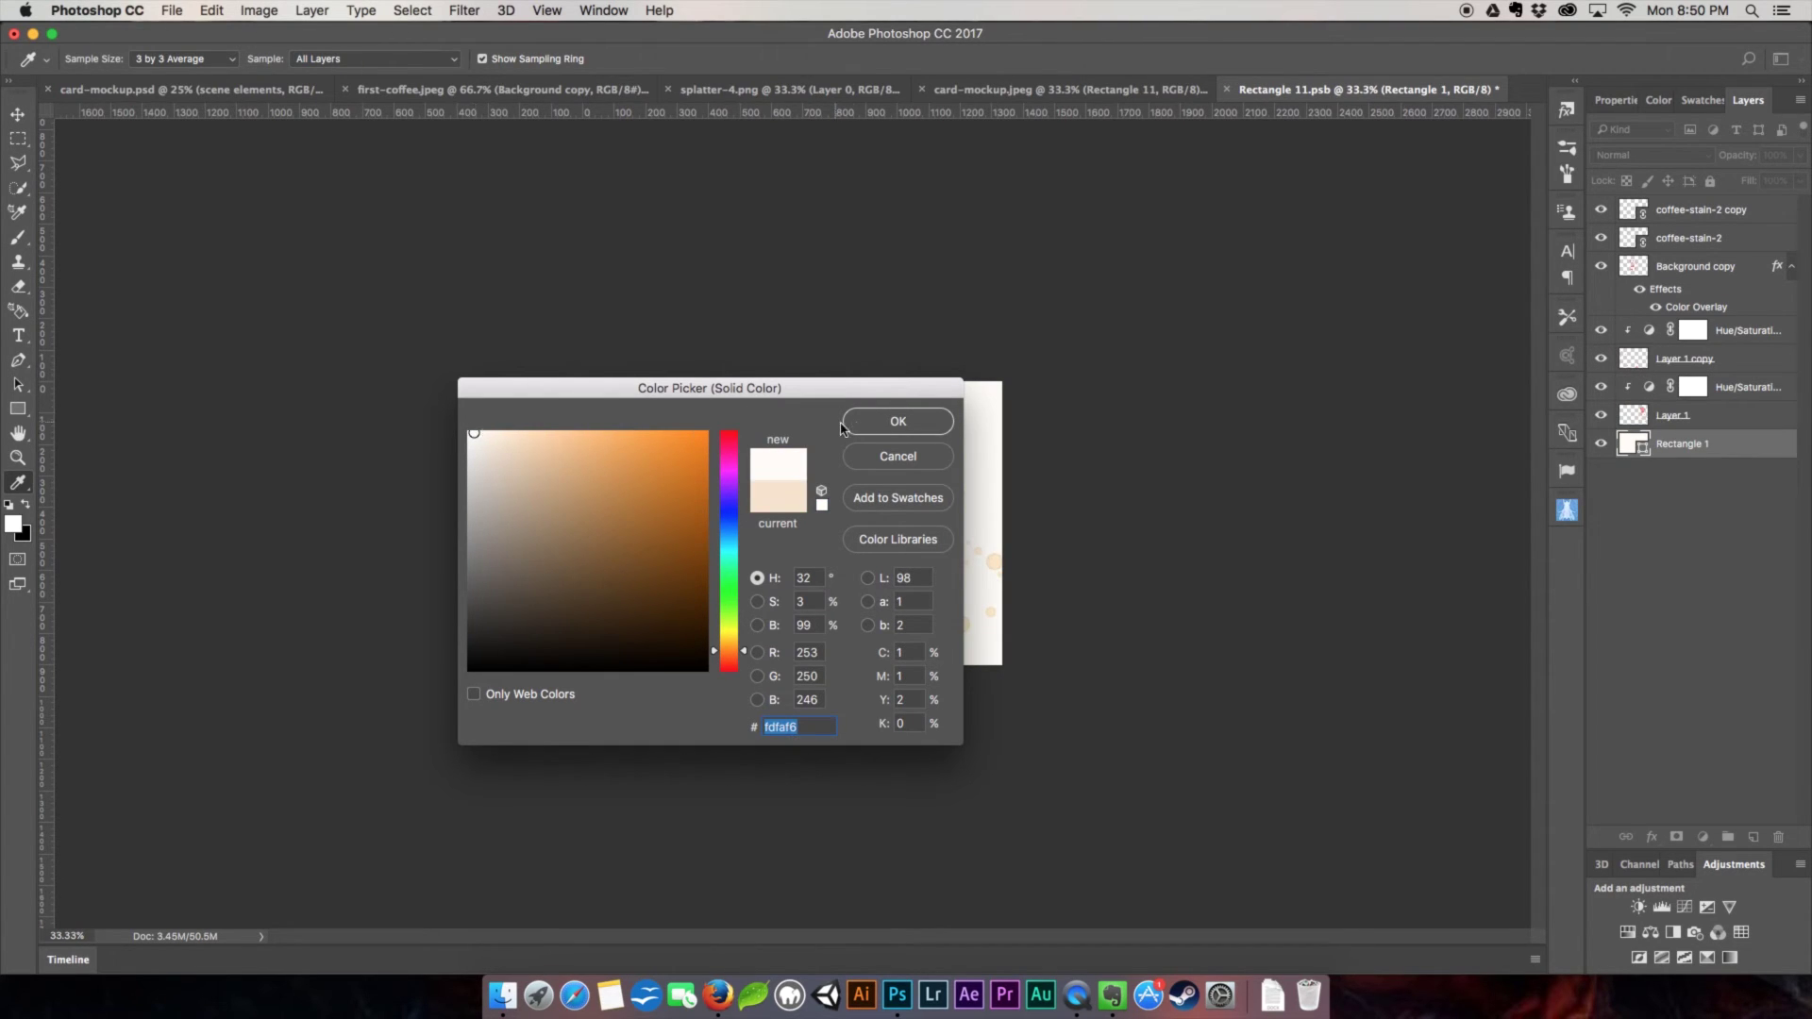
left_click(898, 420)
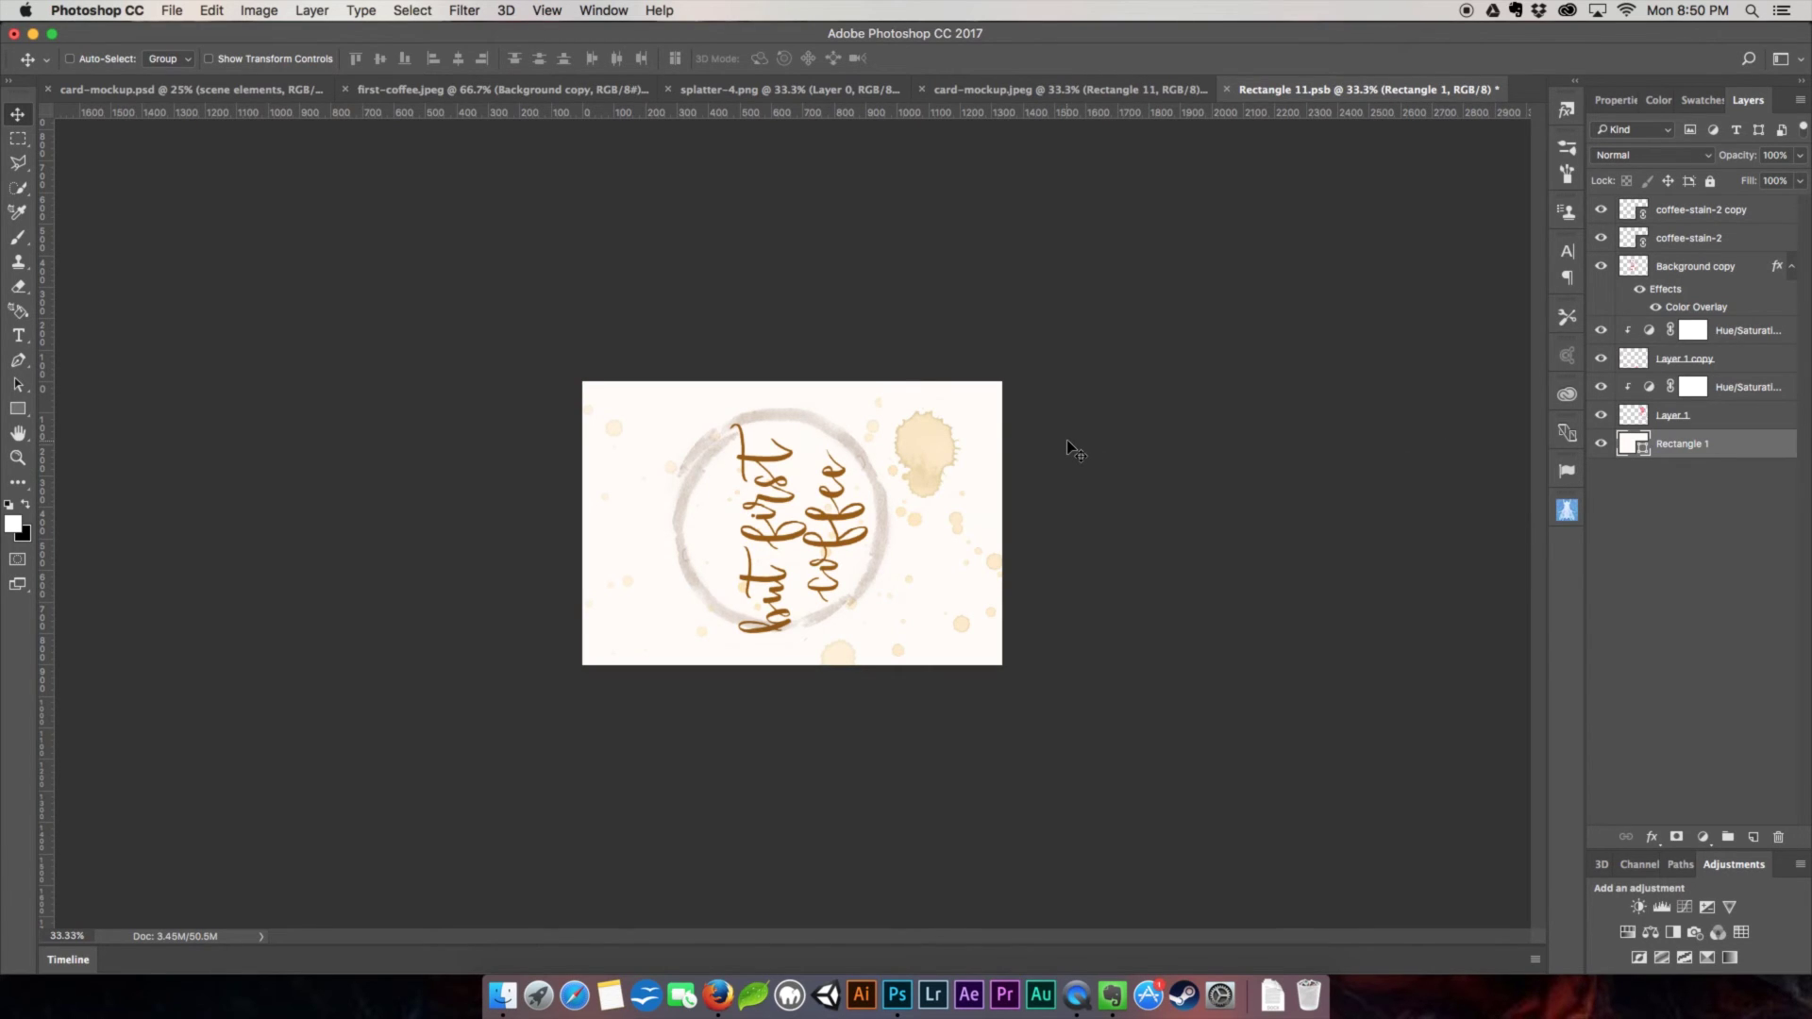
Save the card smart object and return to the card-mockup.jpeg scene.
key("super+s")
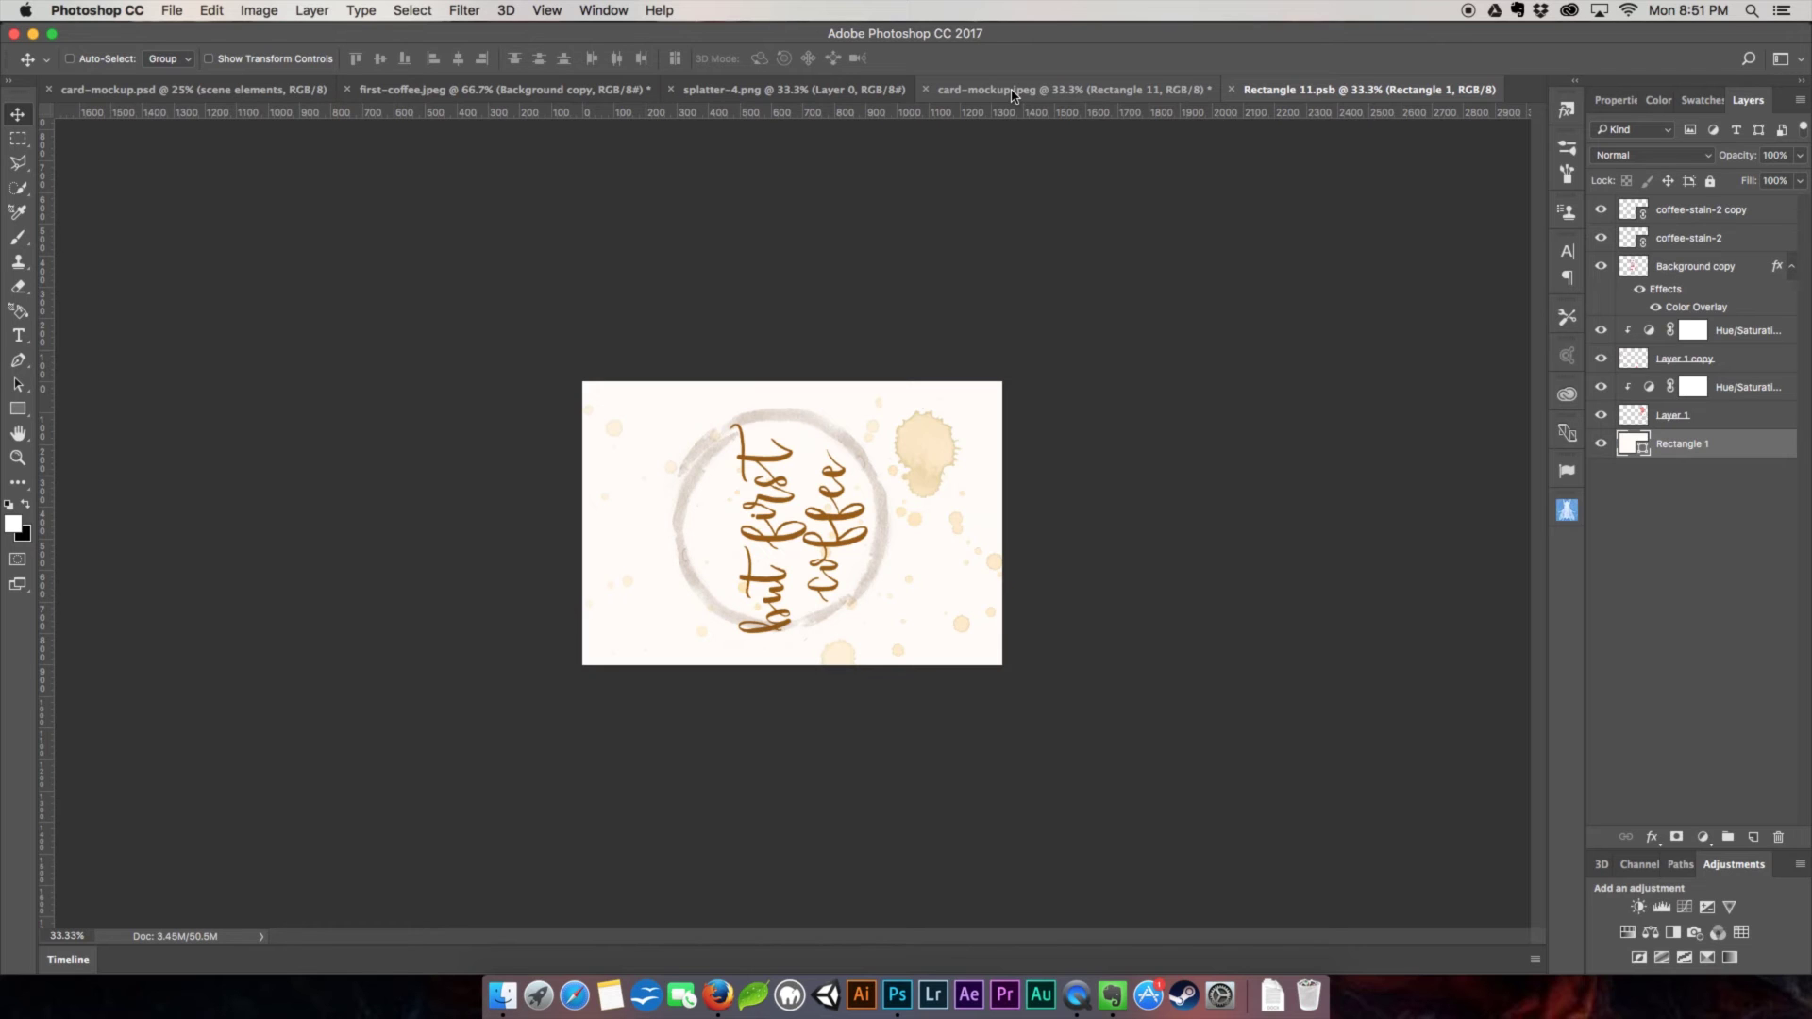
left_click(1012, 91)
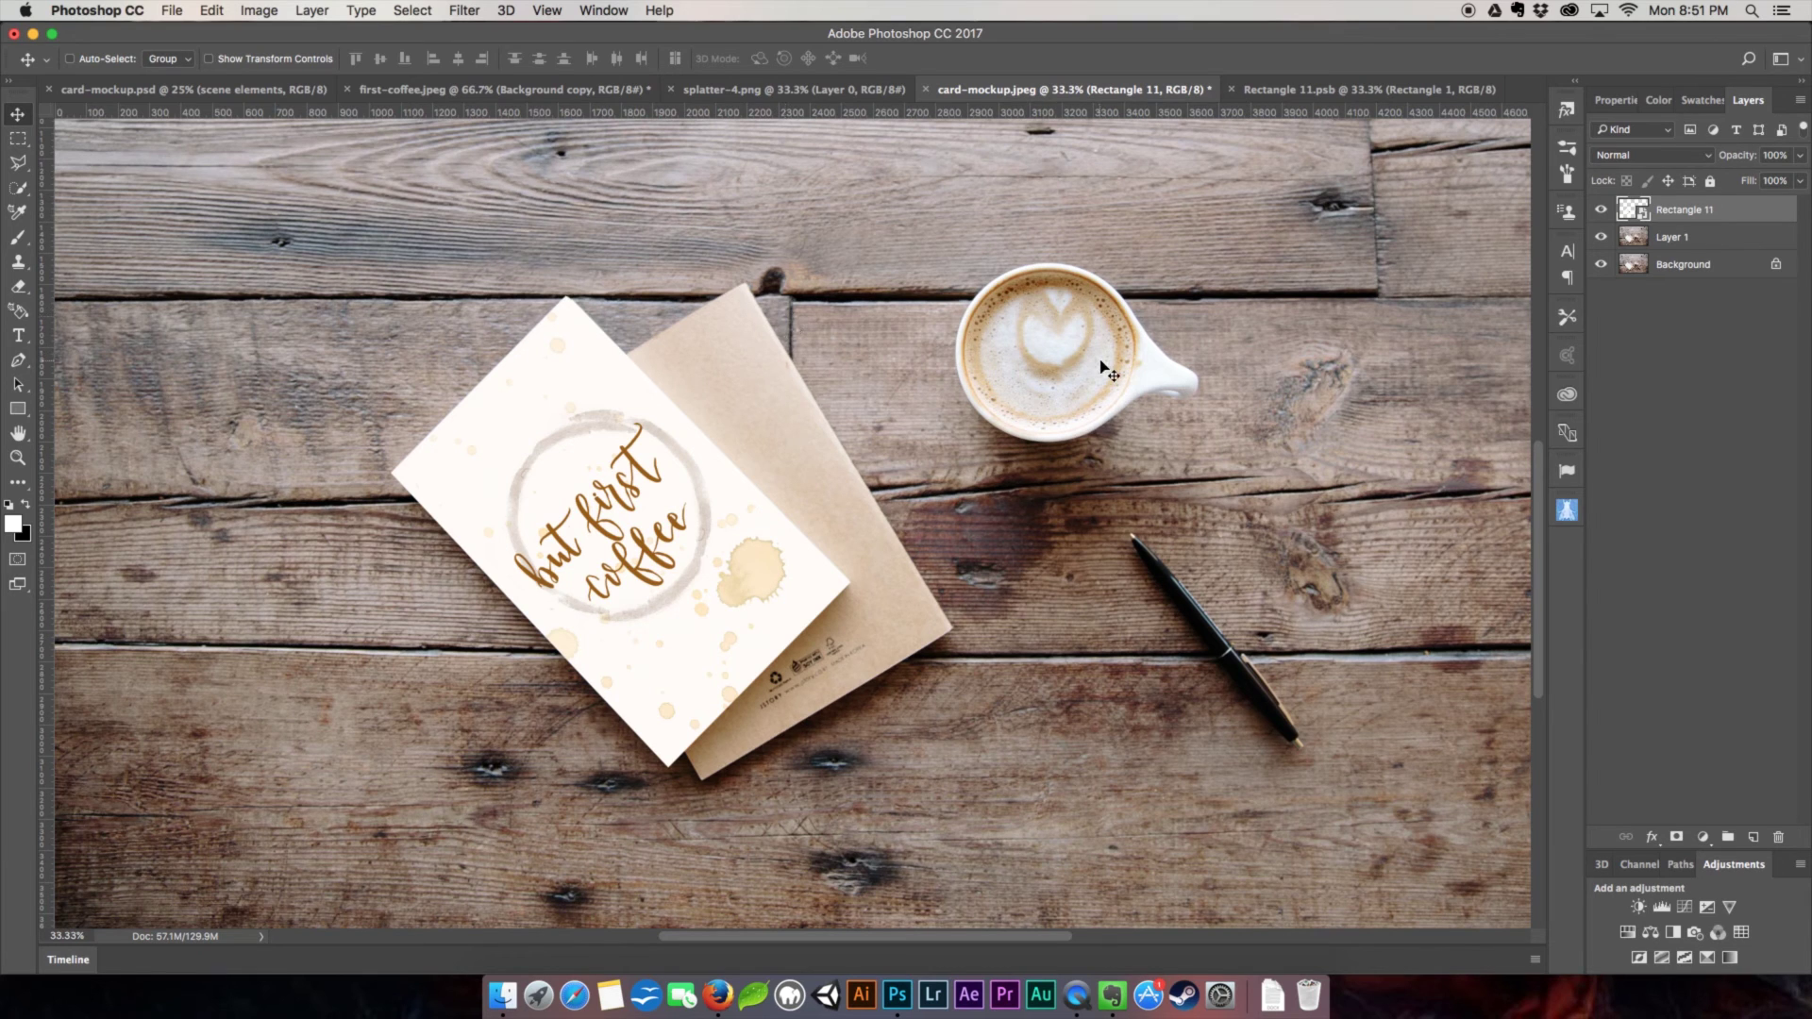
key("super")
key("super+minus")
key("super+minus")
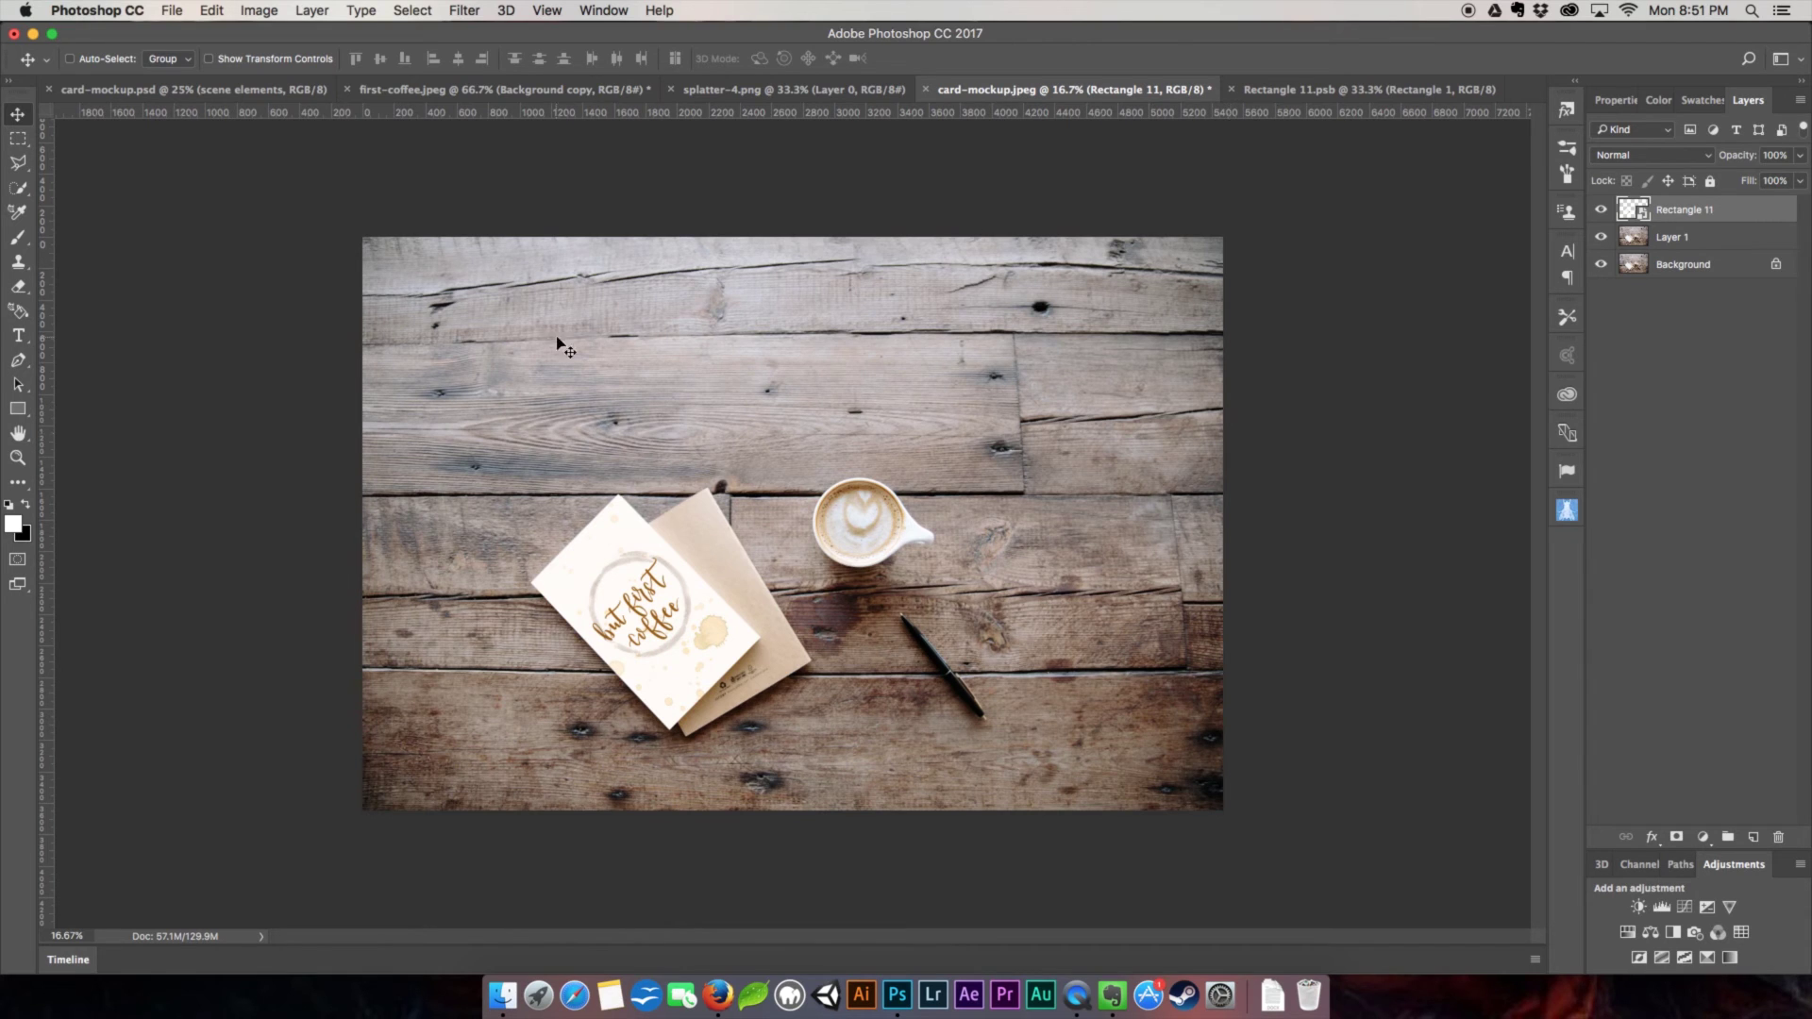
left_click(252, 88)
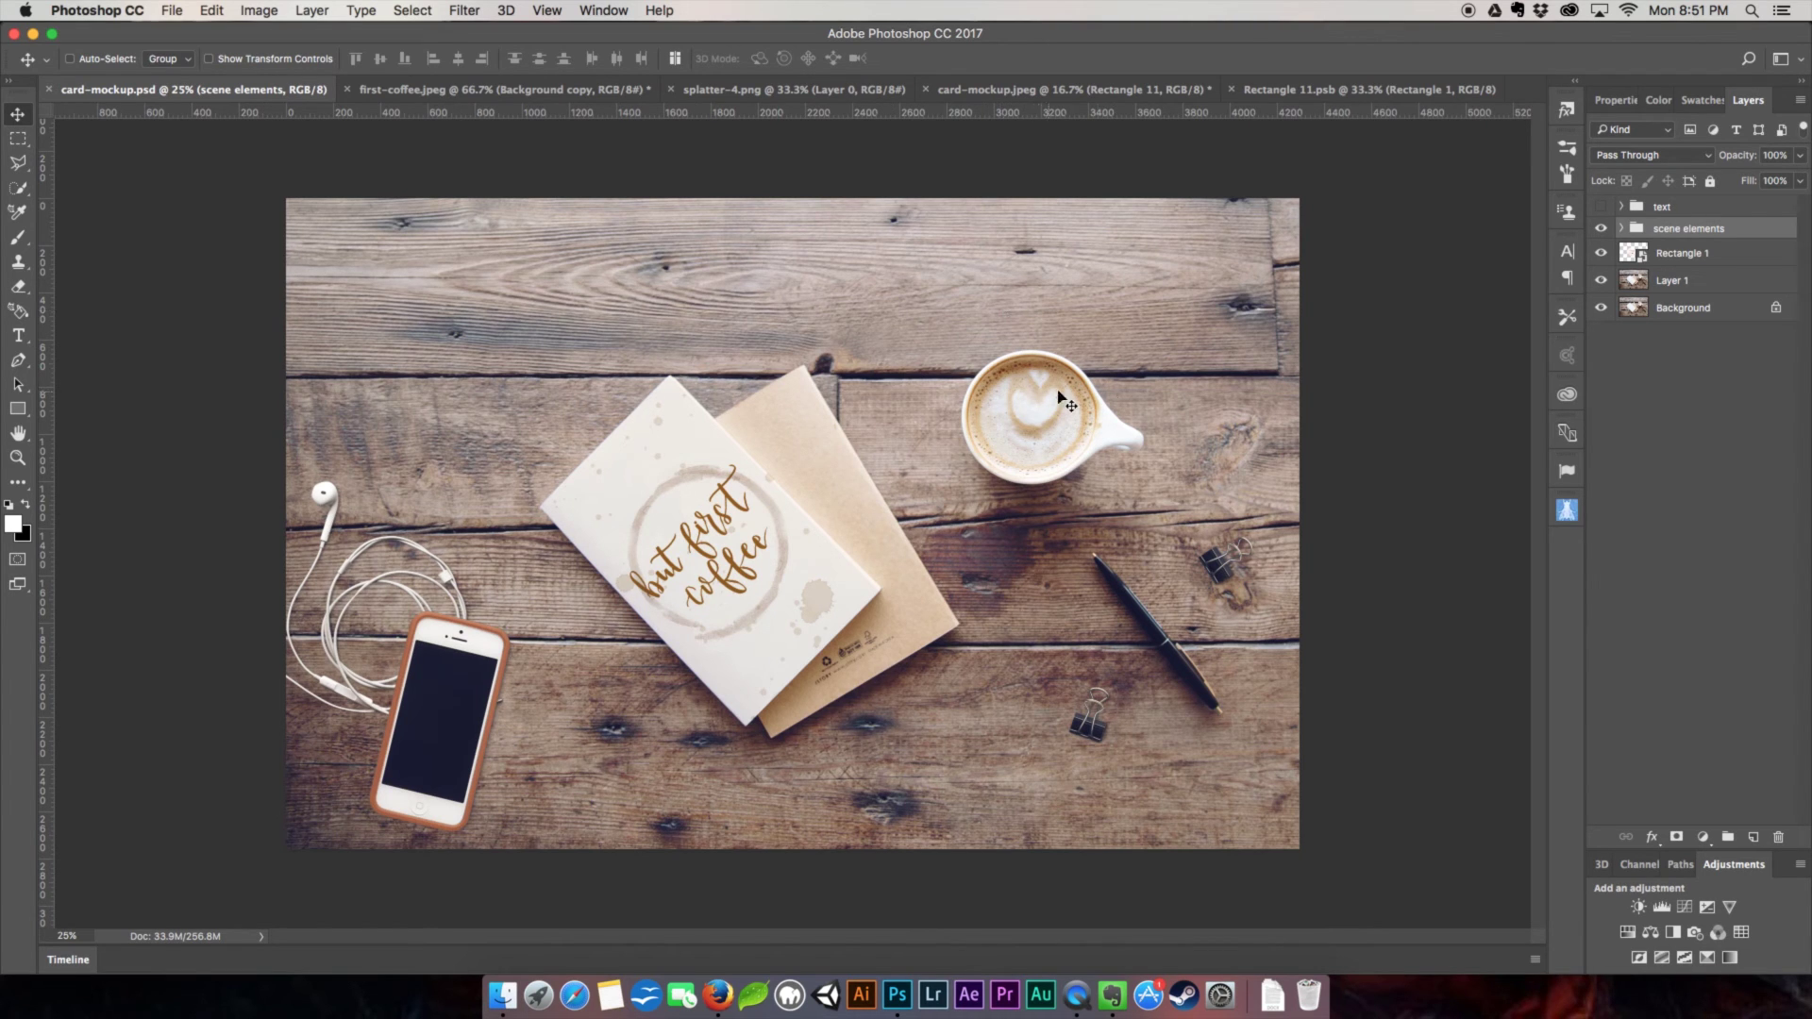
left_click(1105, 89)
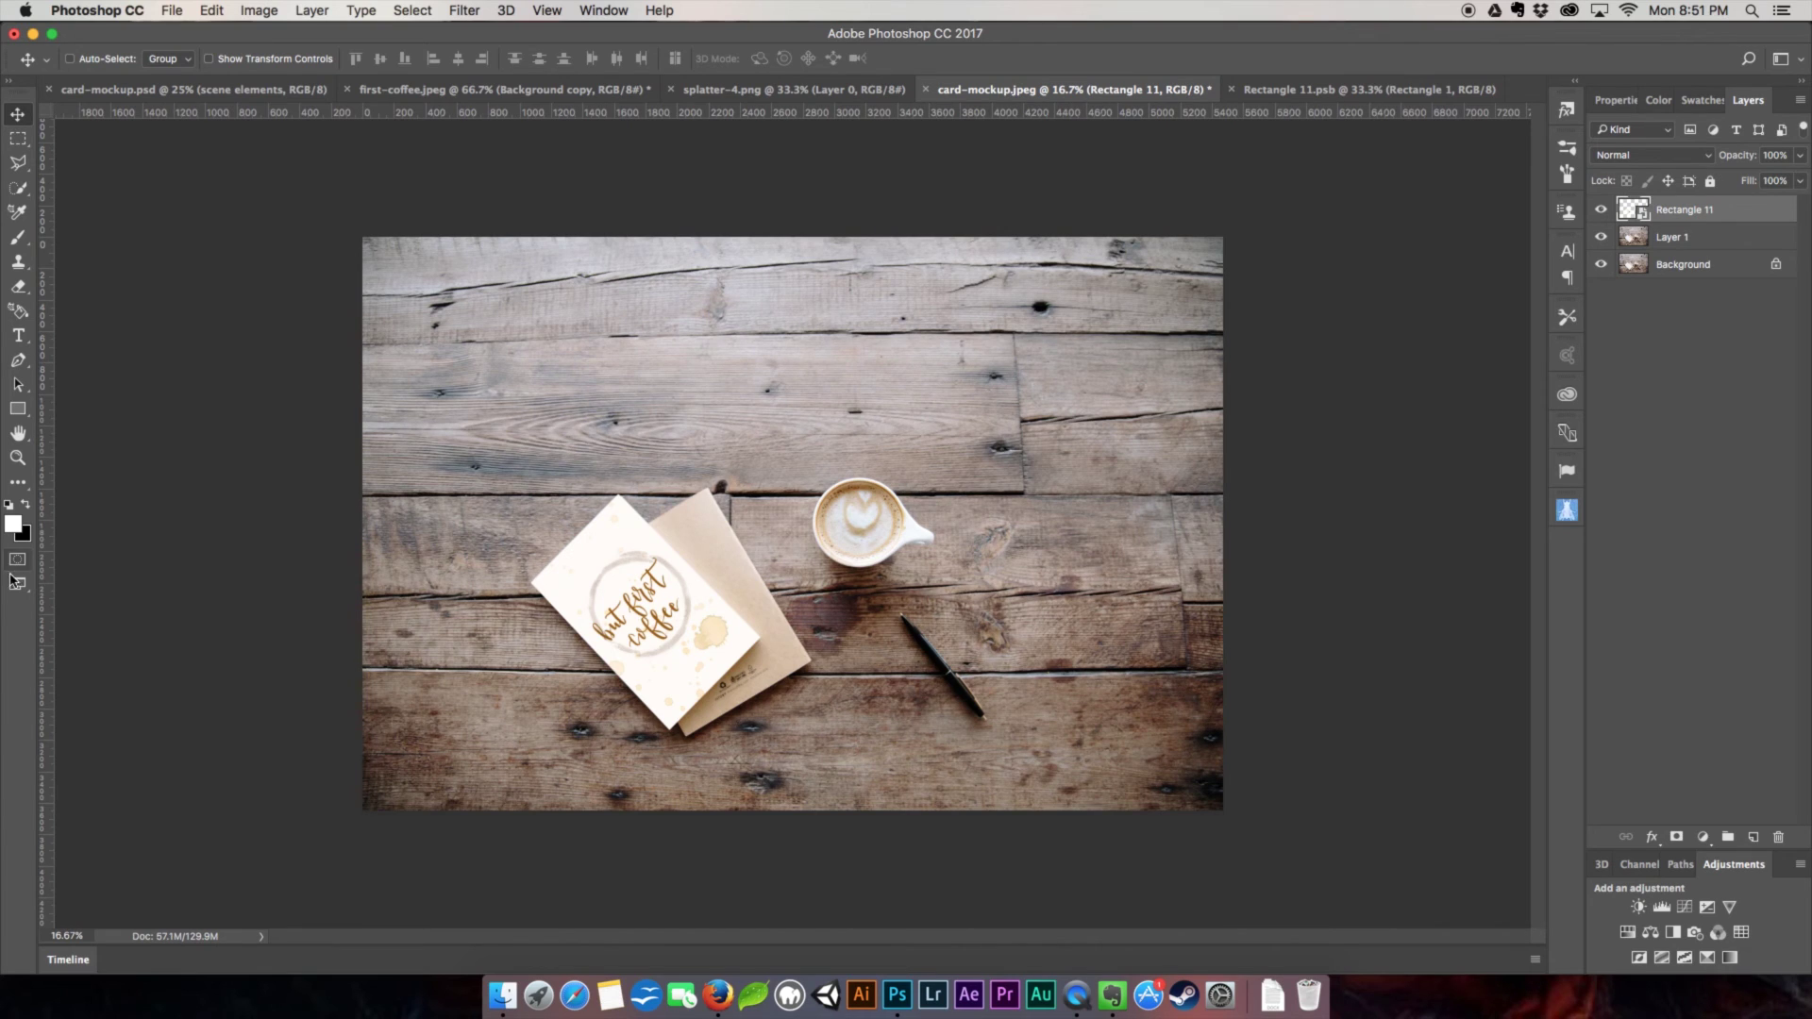
Crop the mockup photo, trimming the right side and top strip, then return to the Move tool.
left_click(19, 484)
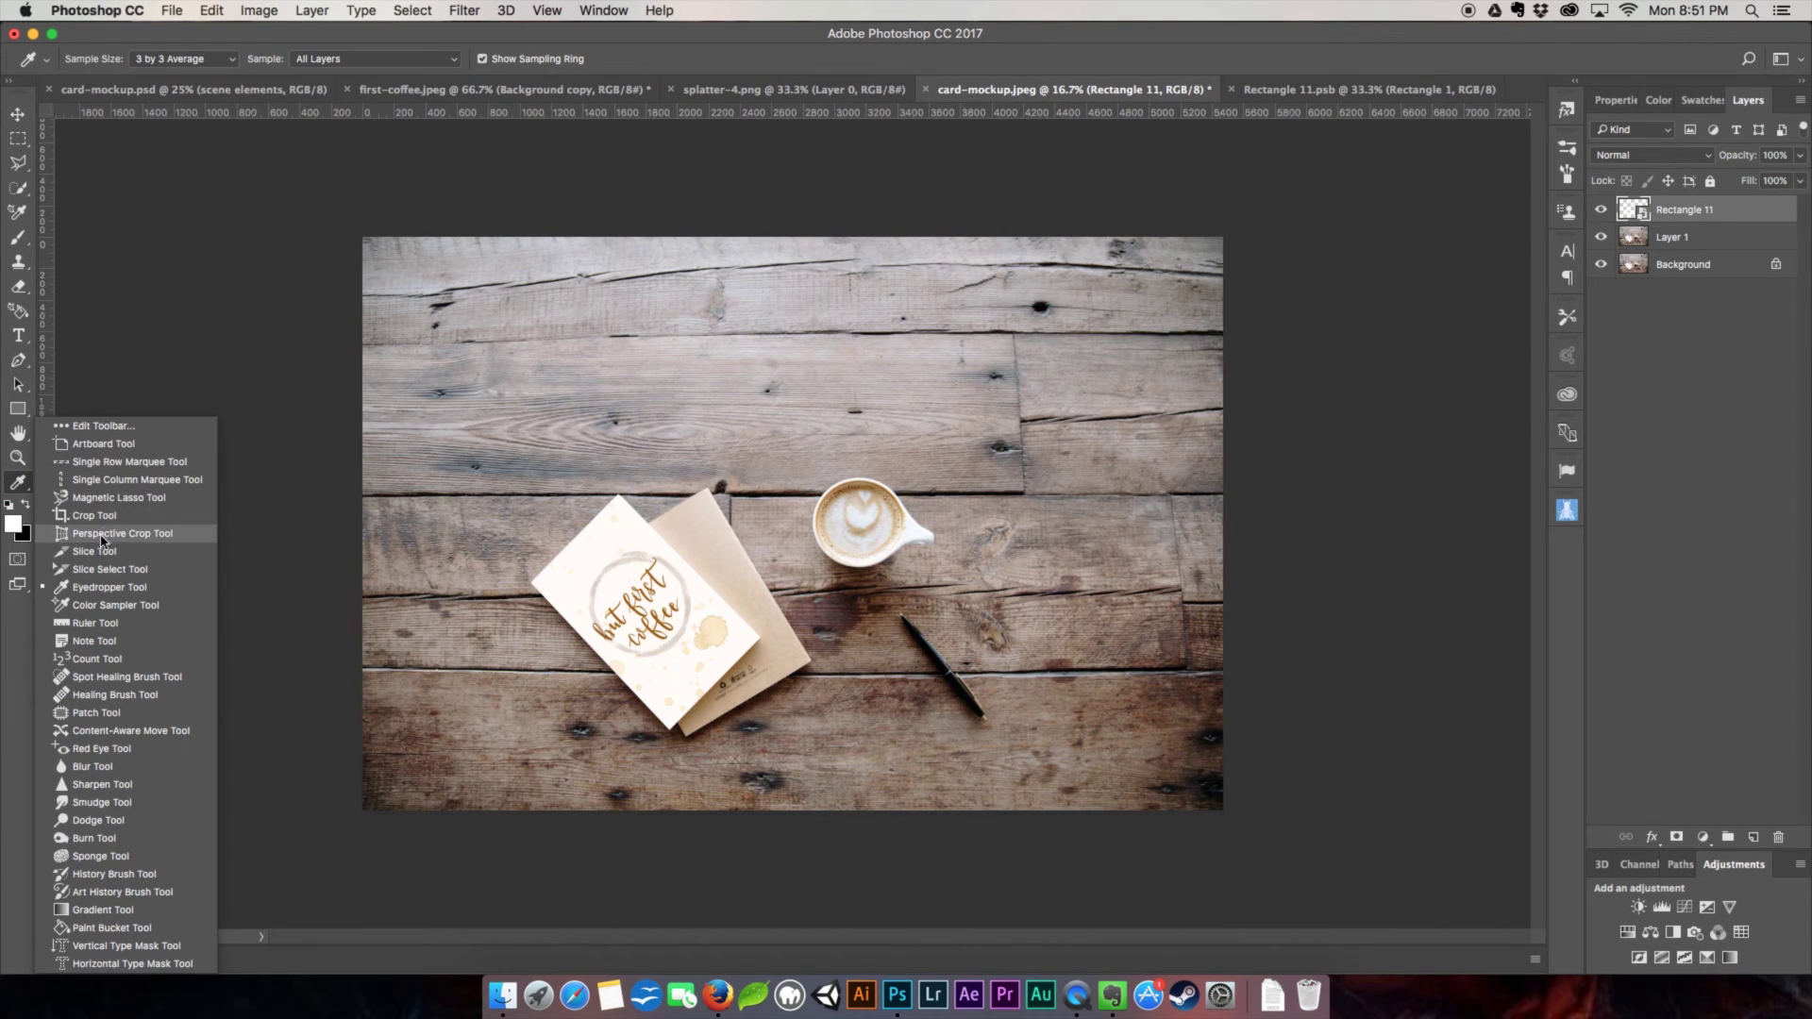
left_click(216, 431)
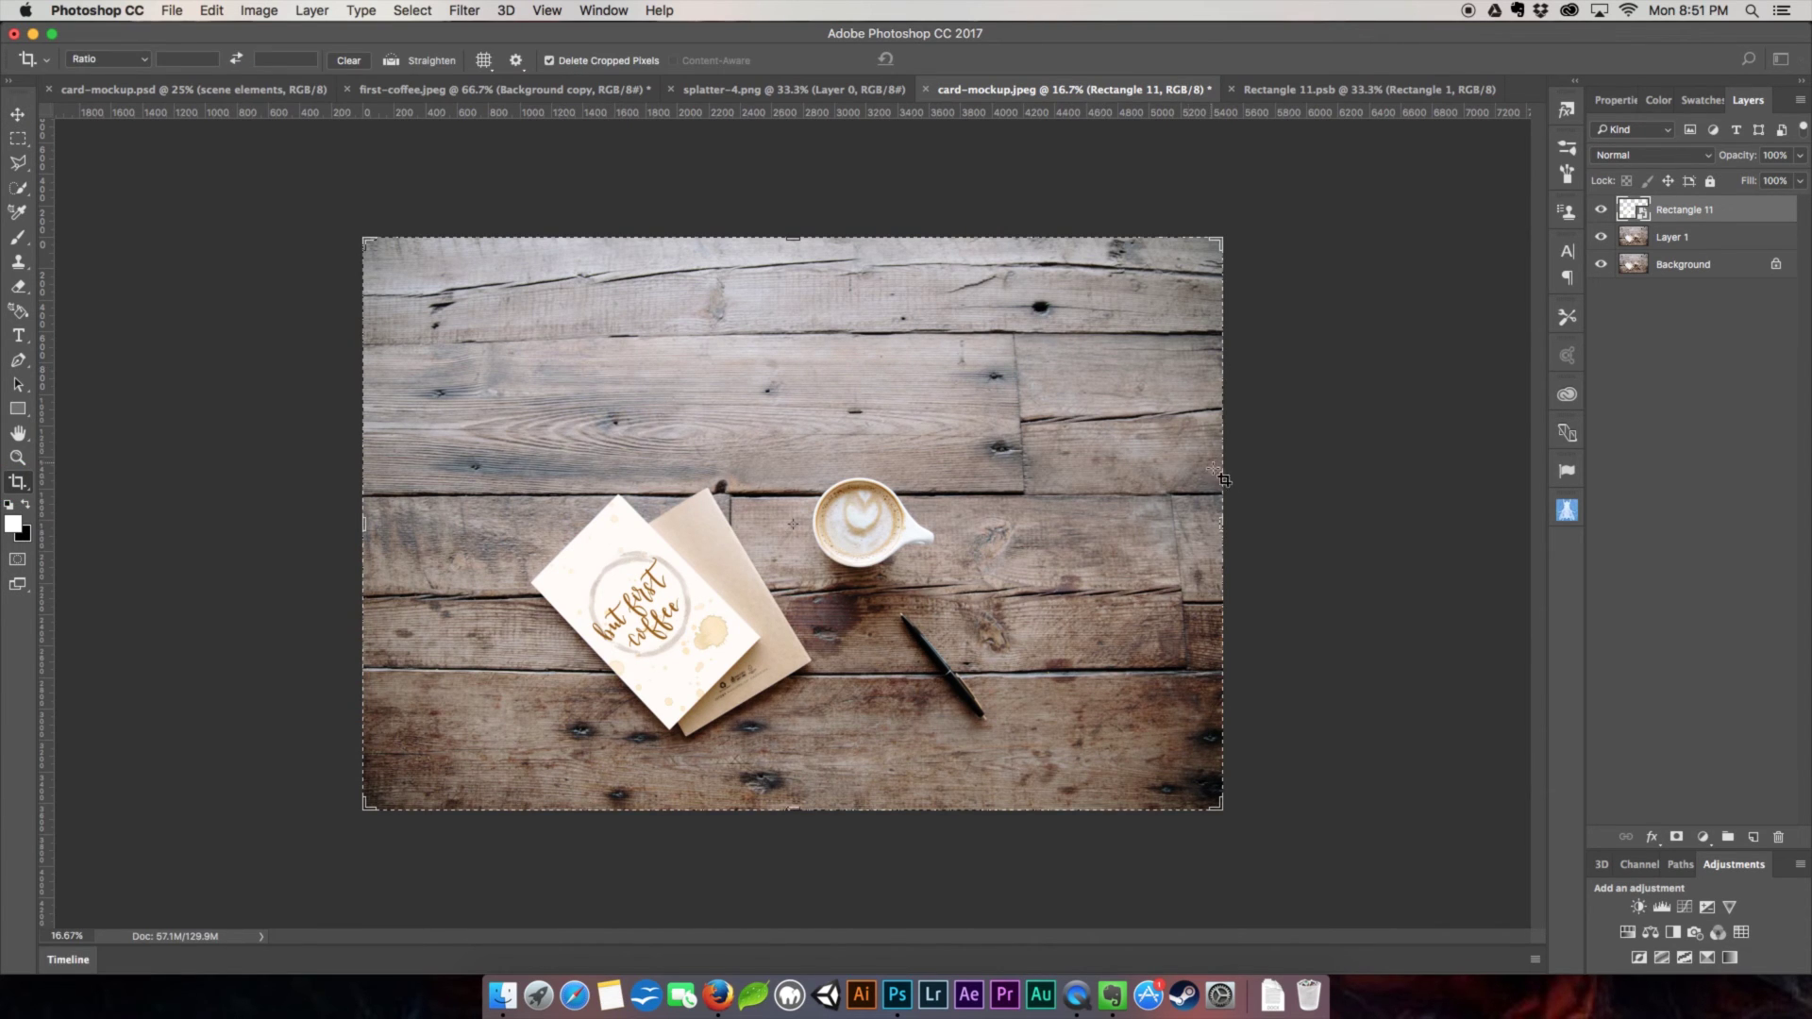
left_click(1220, 524)
left_click_drag(1222, 524, 1150, 519)
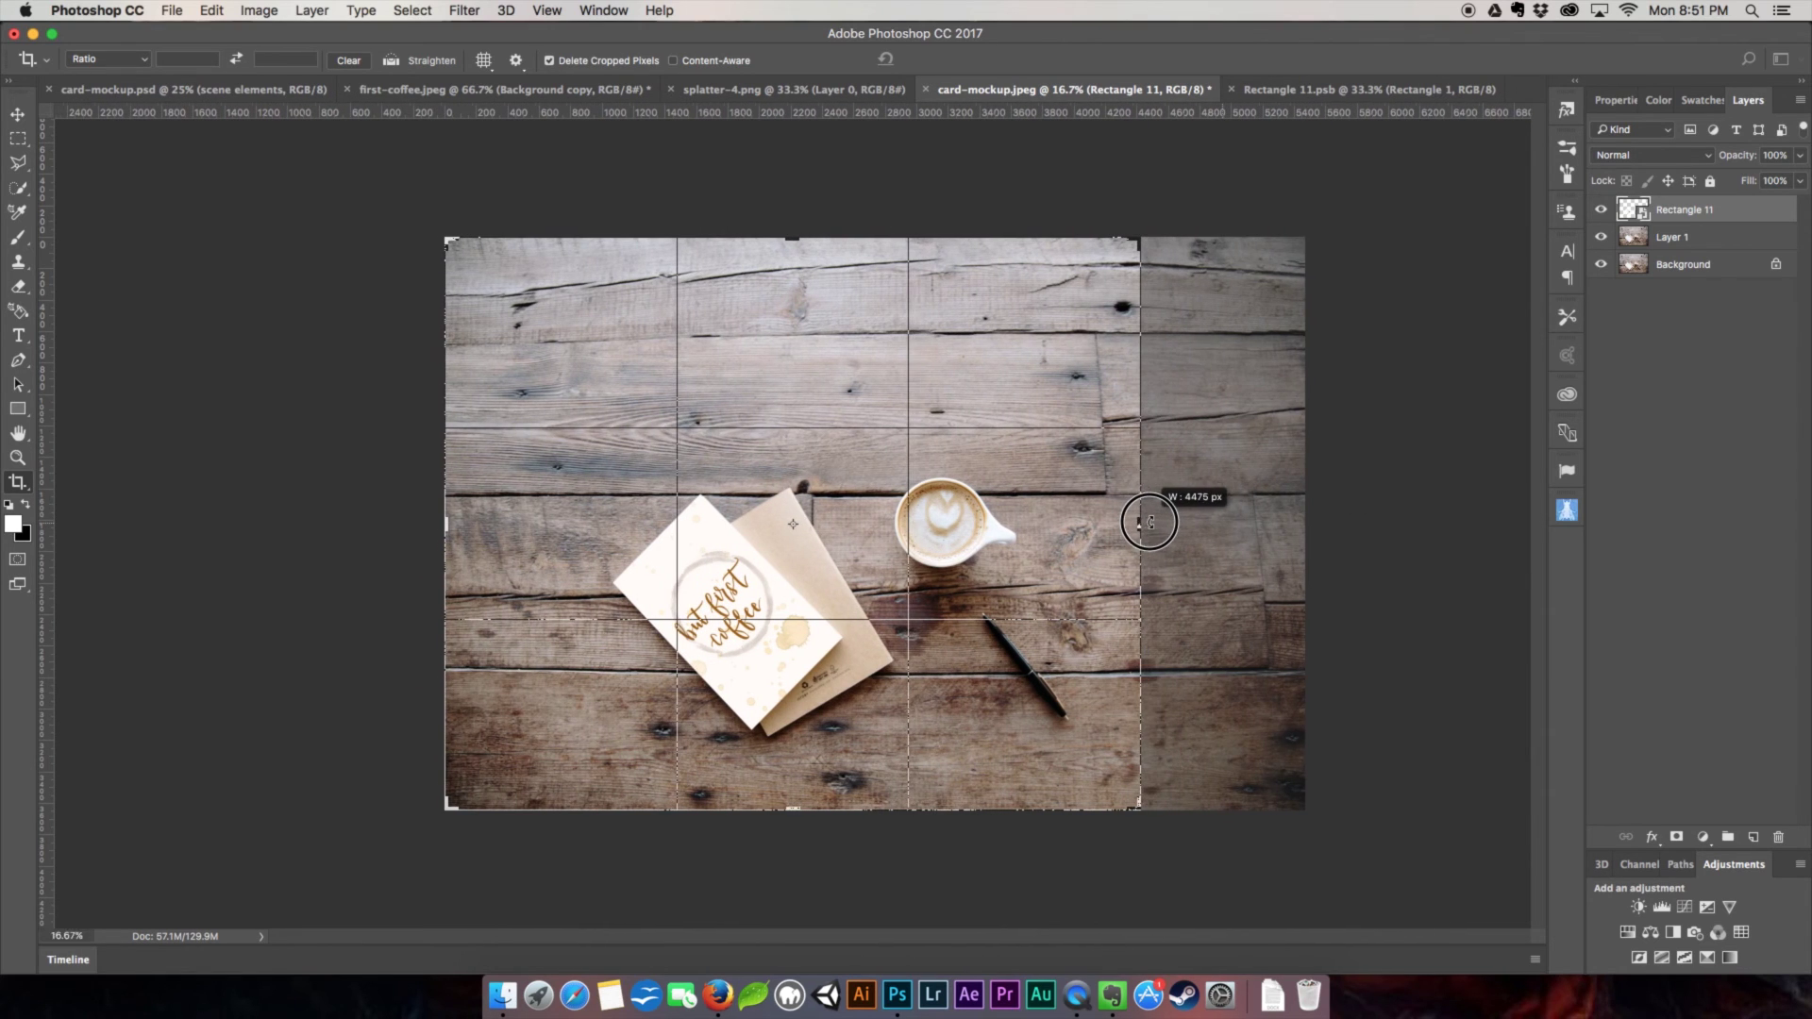
left_click_drag(791, 237, 783, 289)
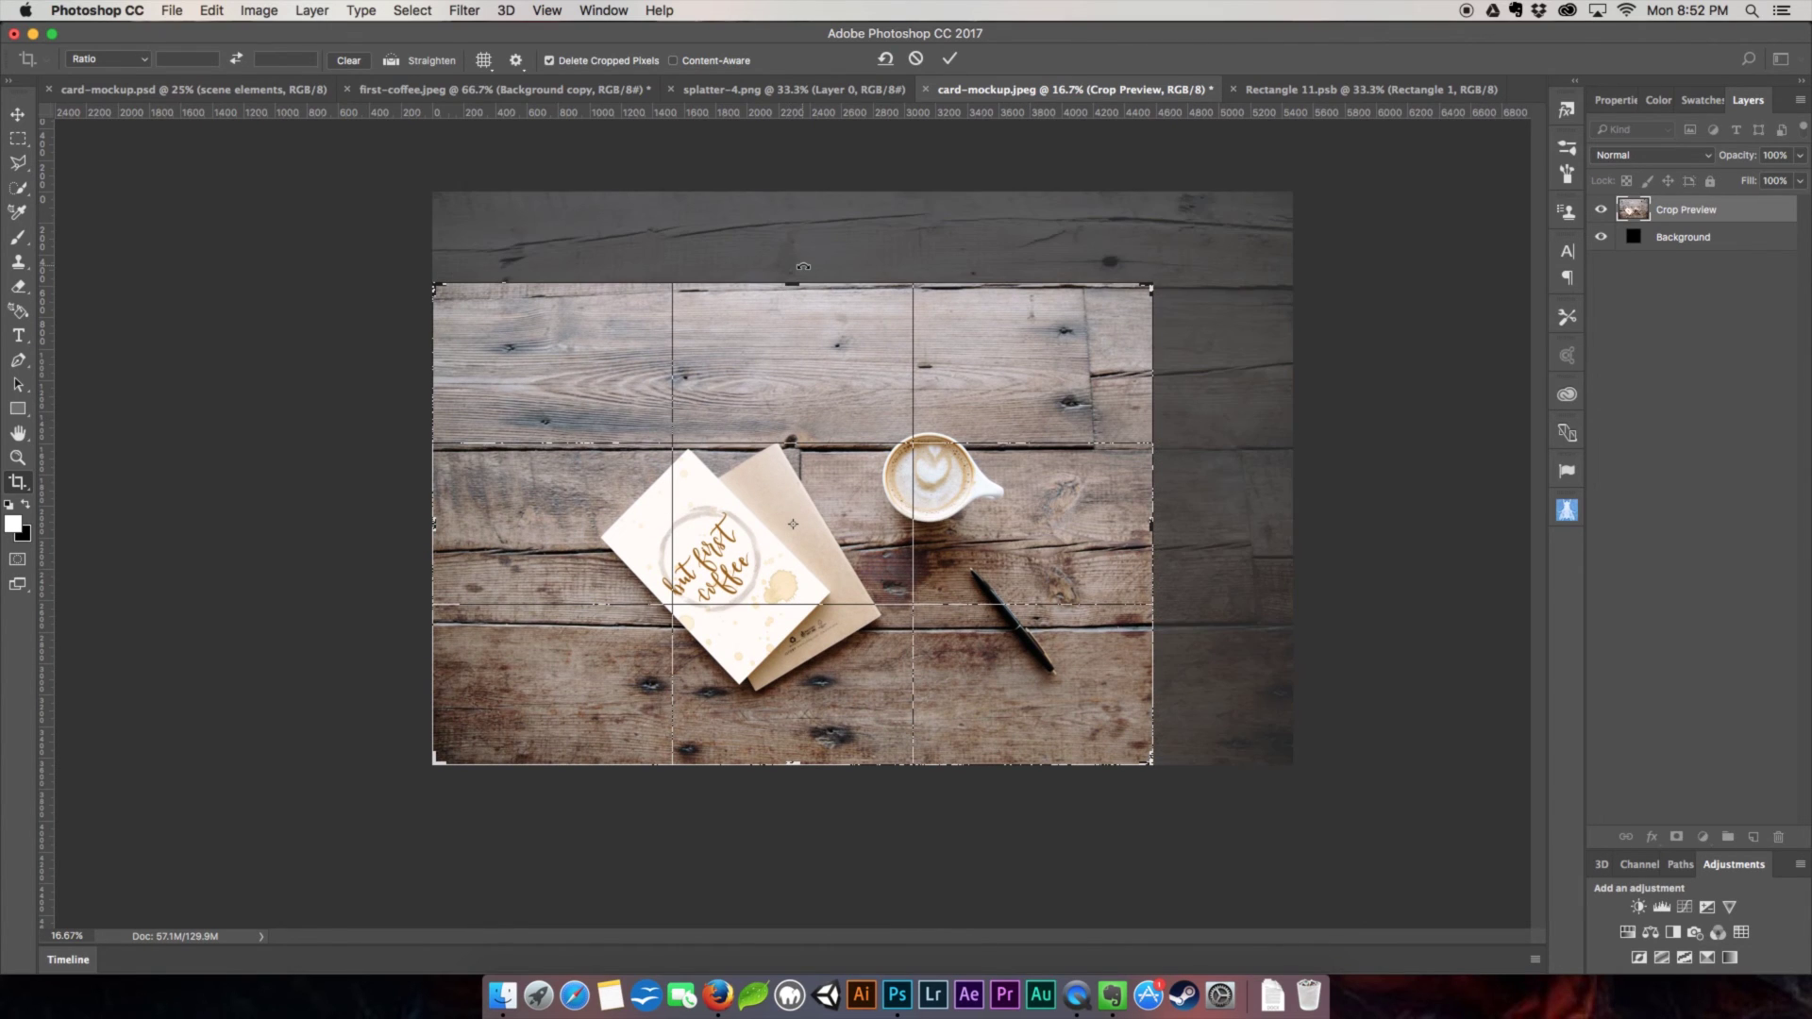
key("Return")
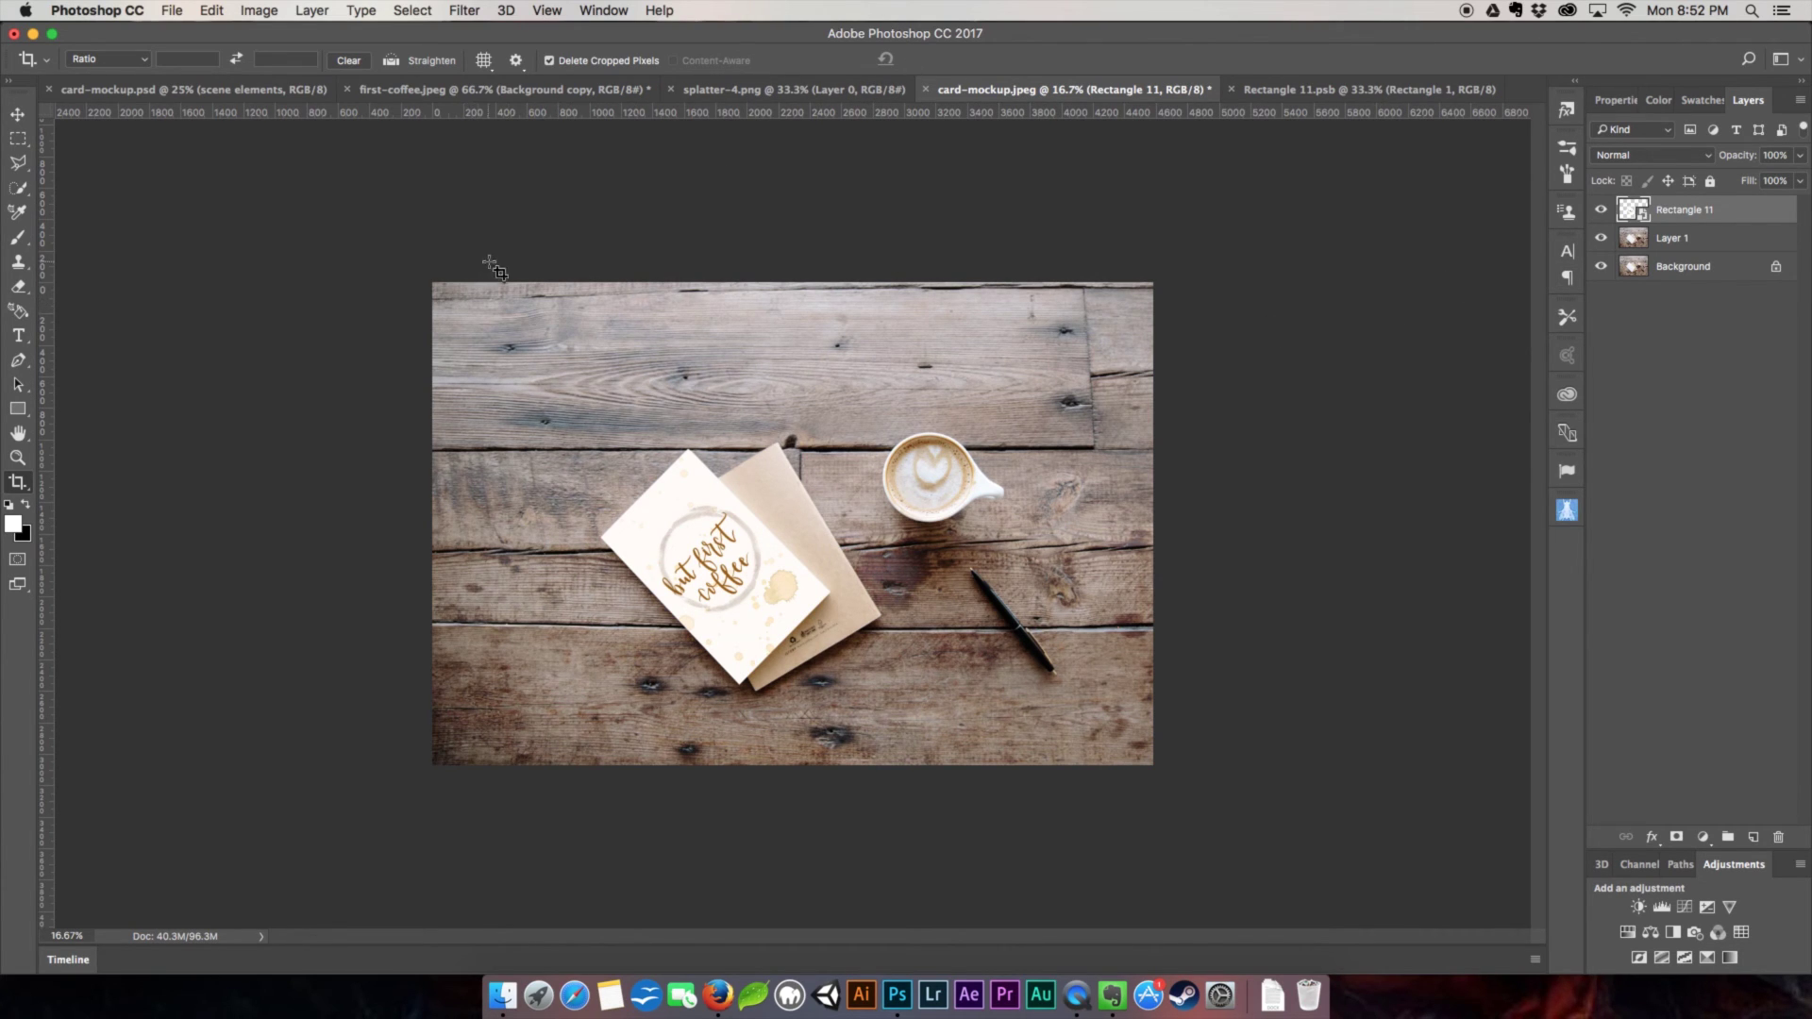
key("v")
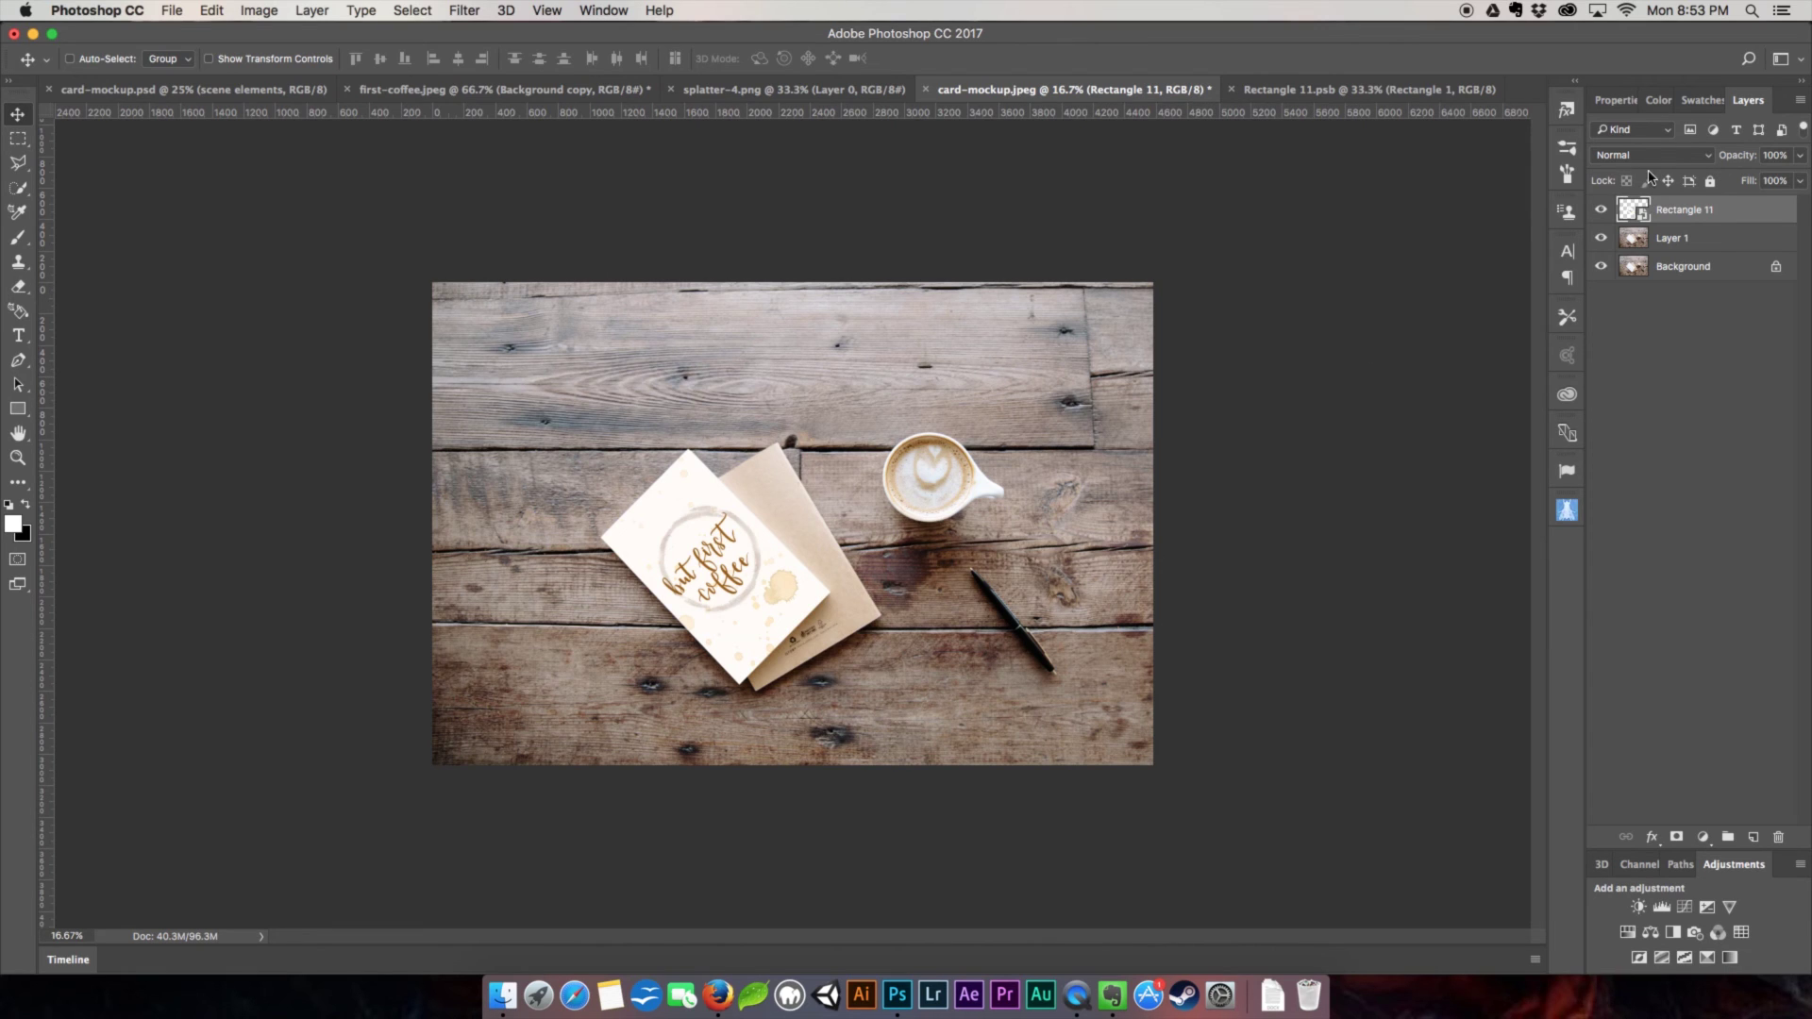
Set the Rectangle 11 card layer to Multiply blending and zoom in on the mockup.
left_click(1711, 160)
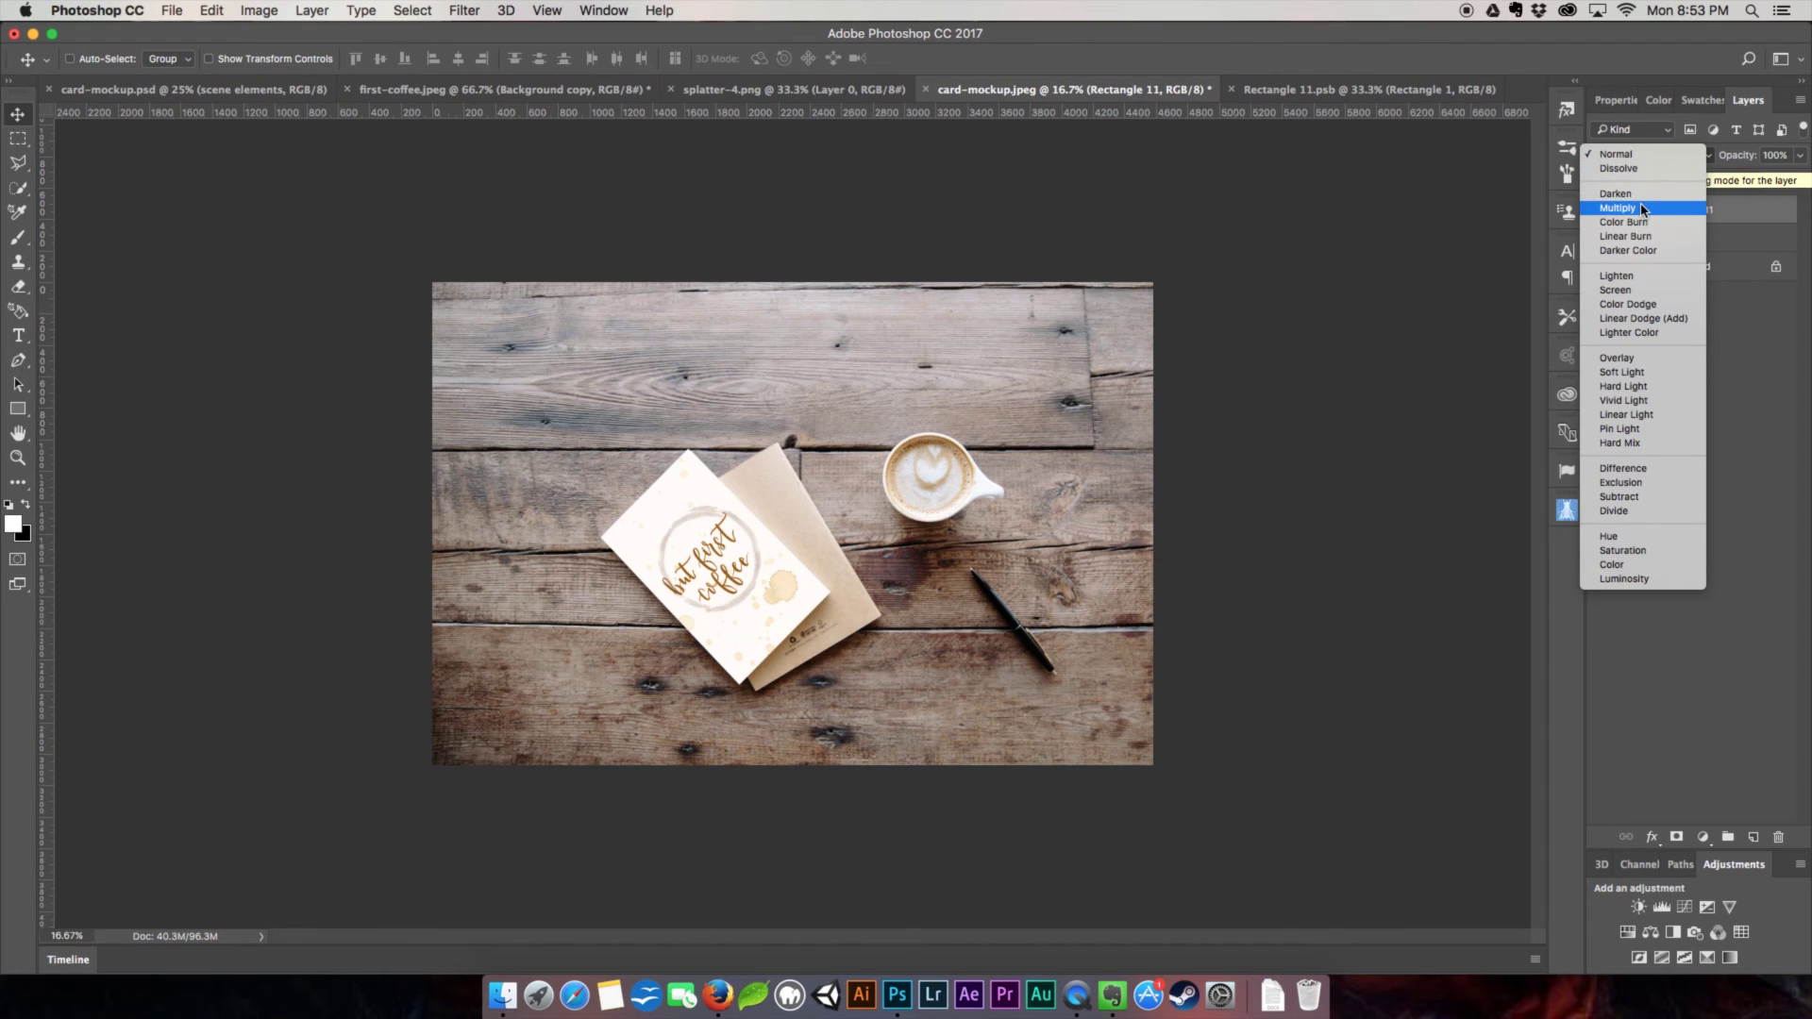
left_click(1642, 210)
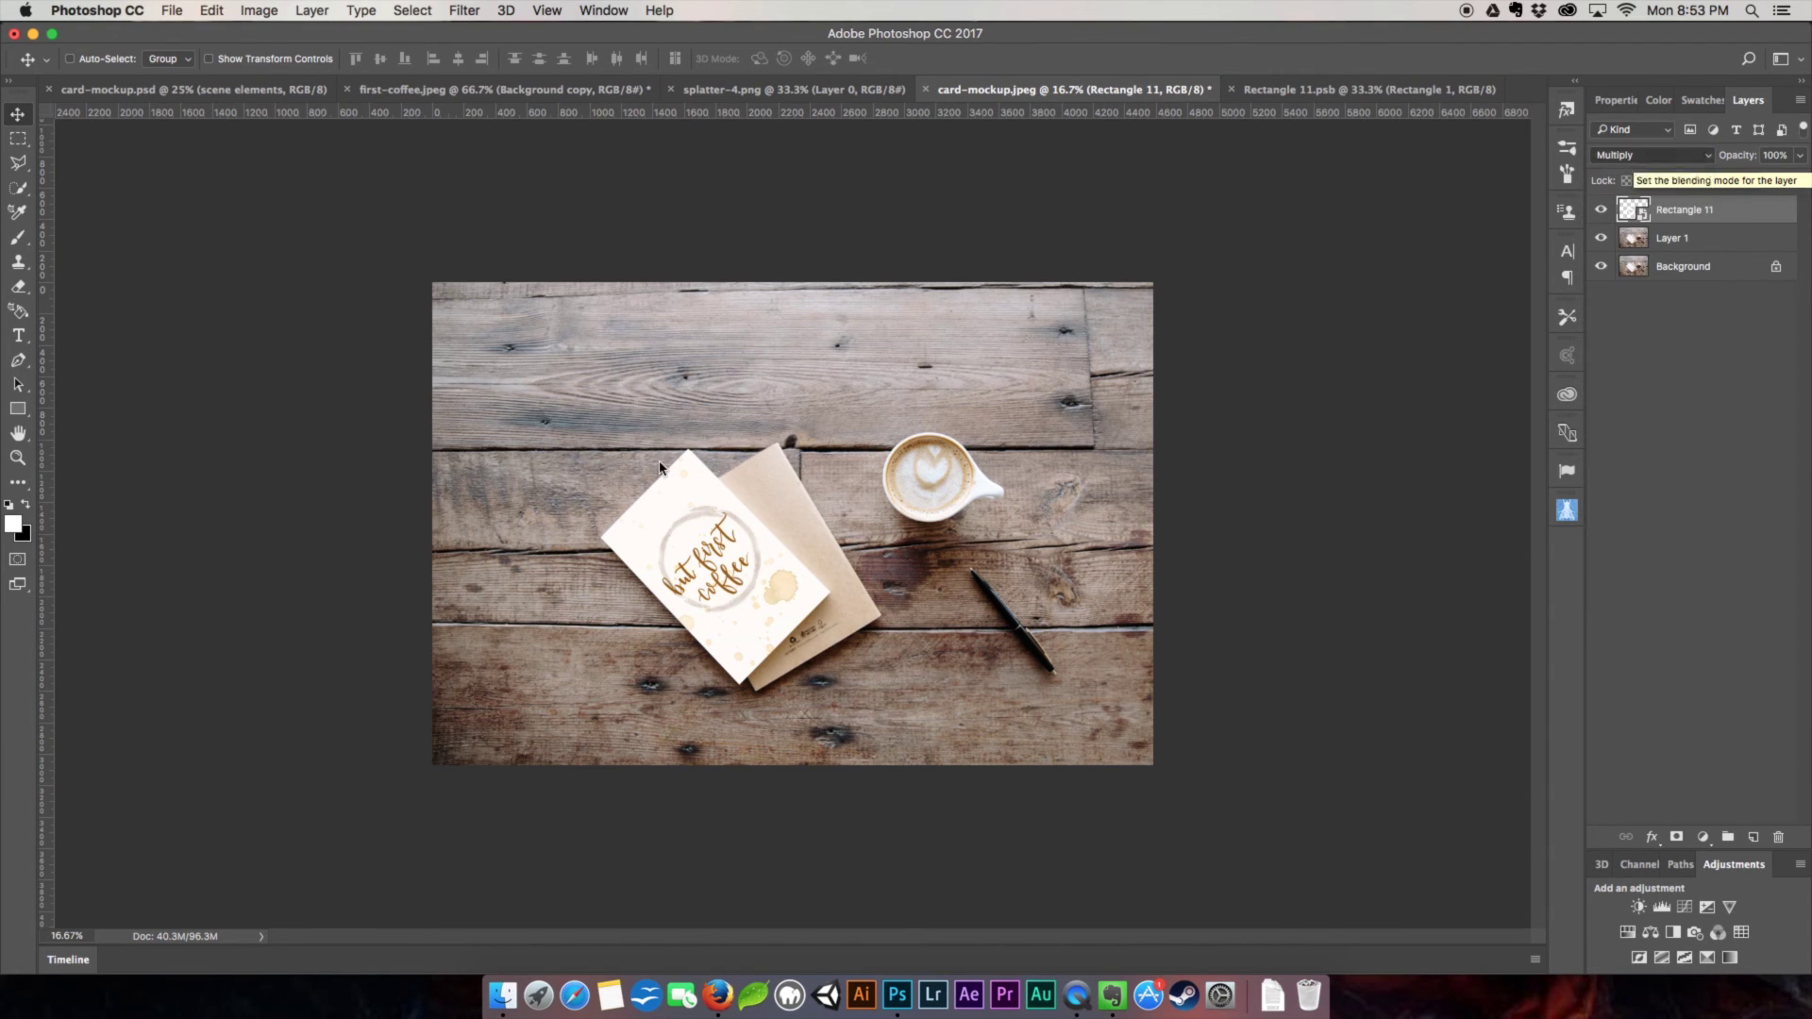
key("super+plus")
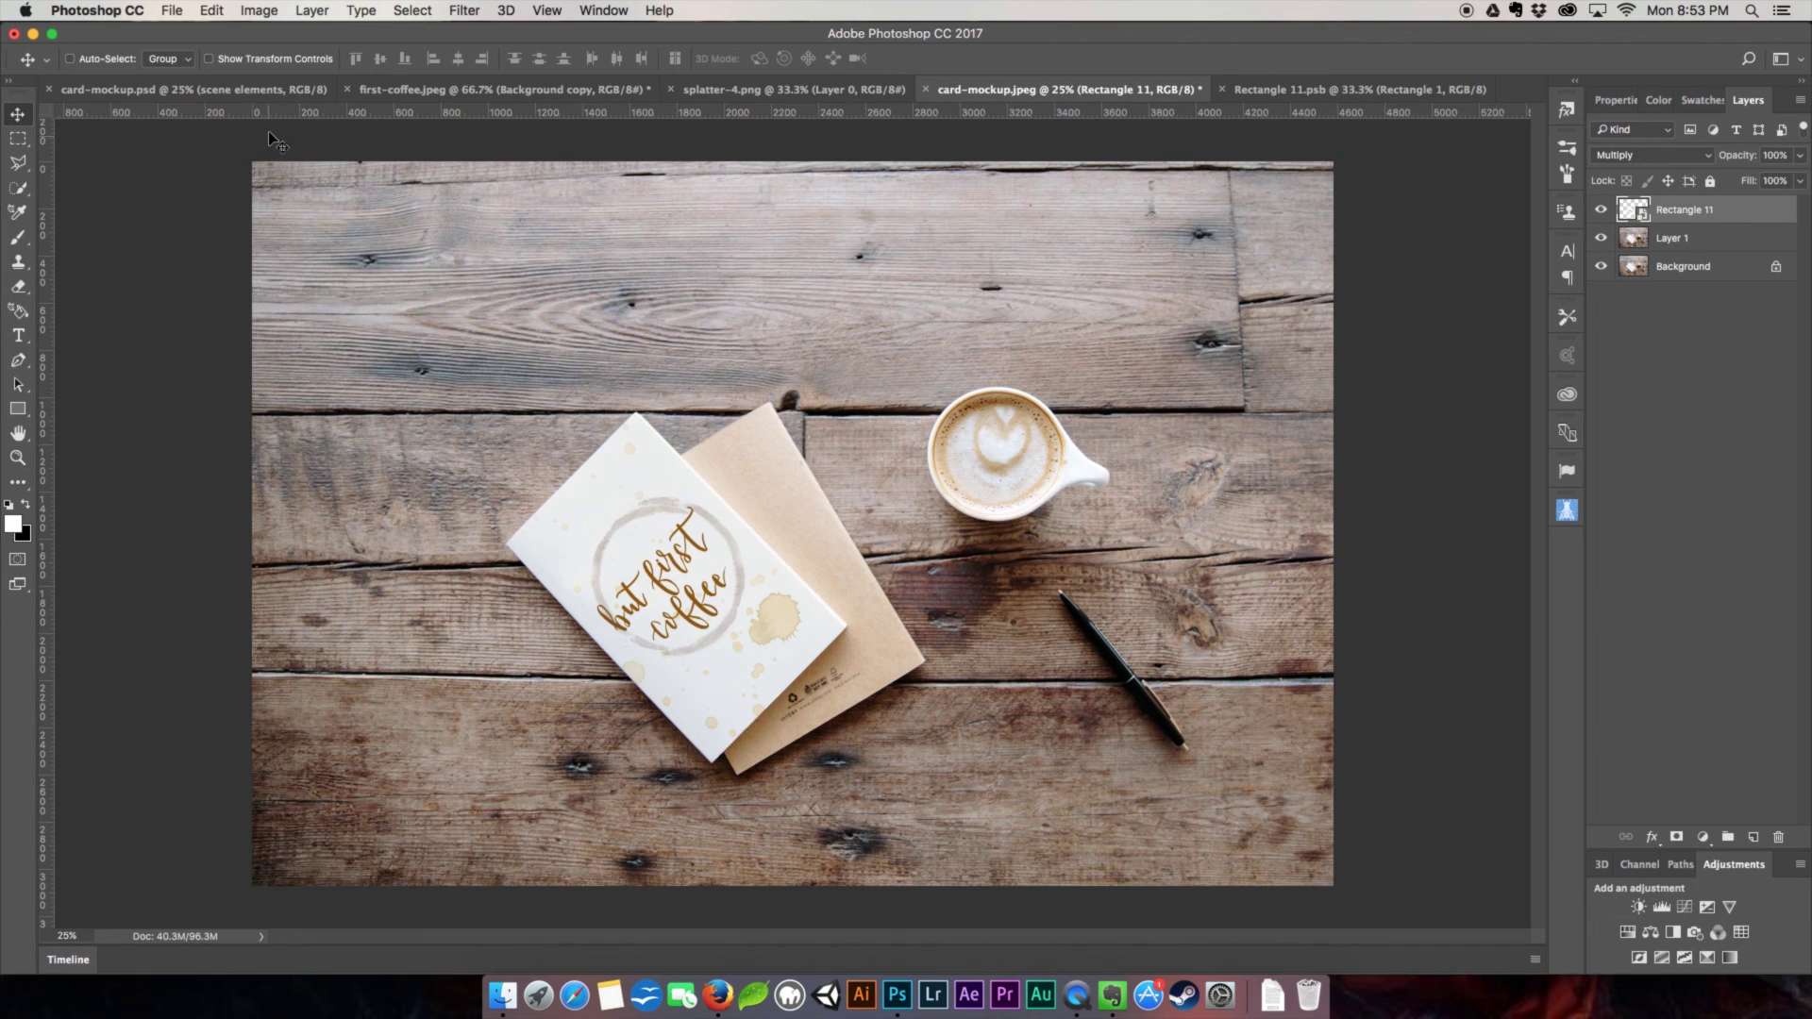
left_click(284, 90)
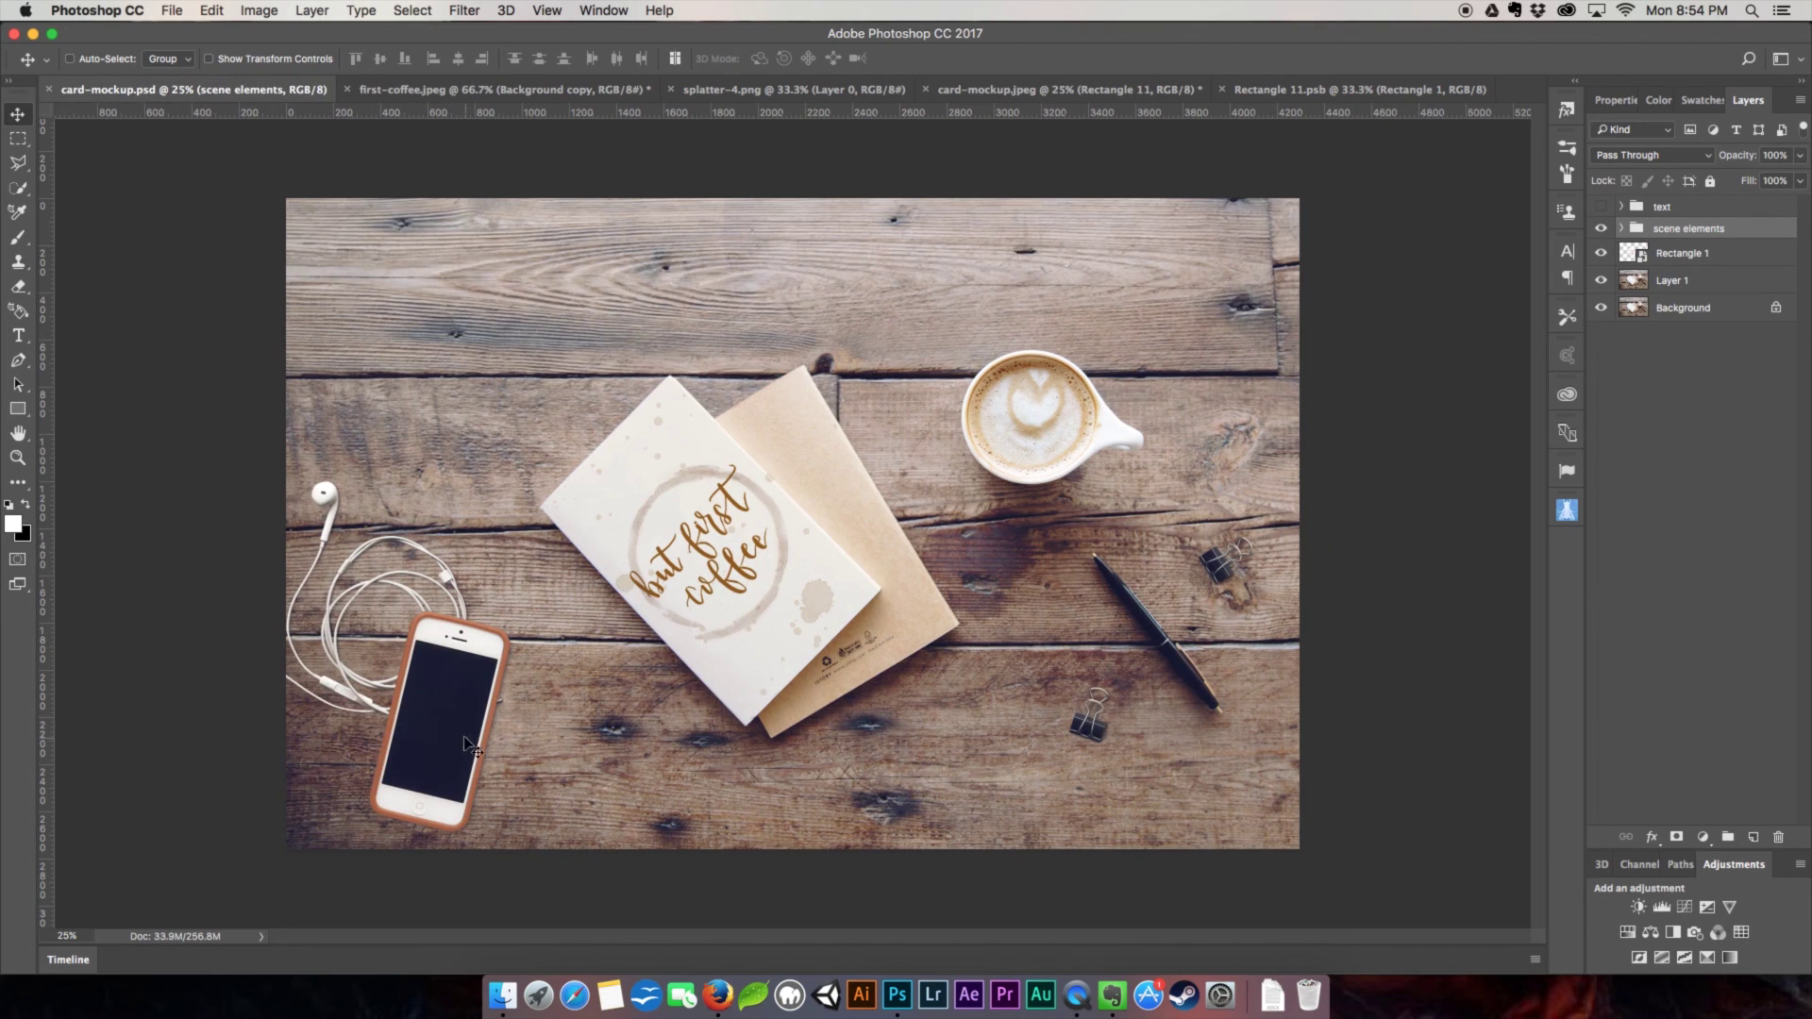